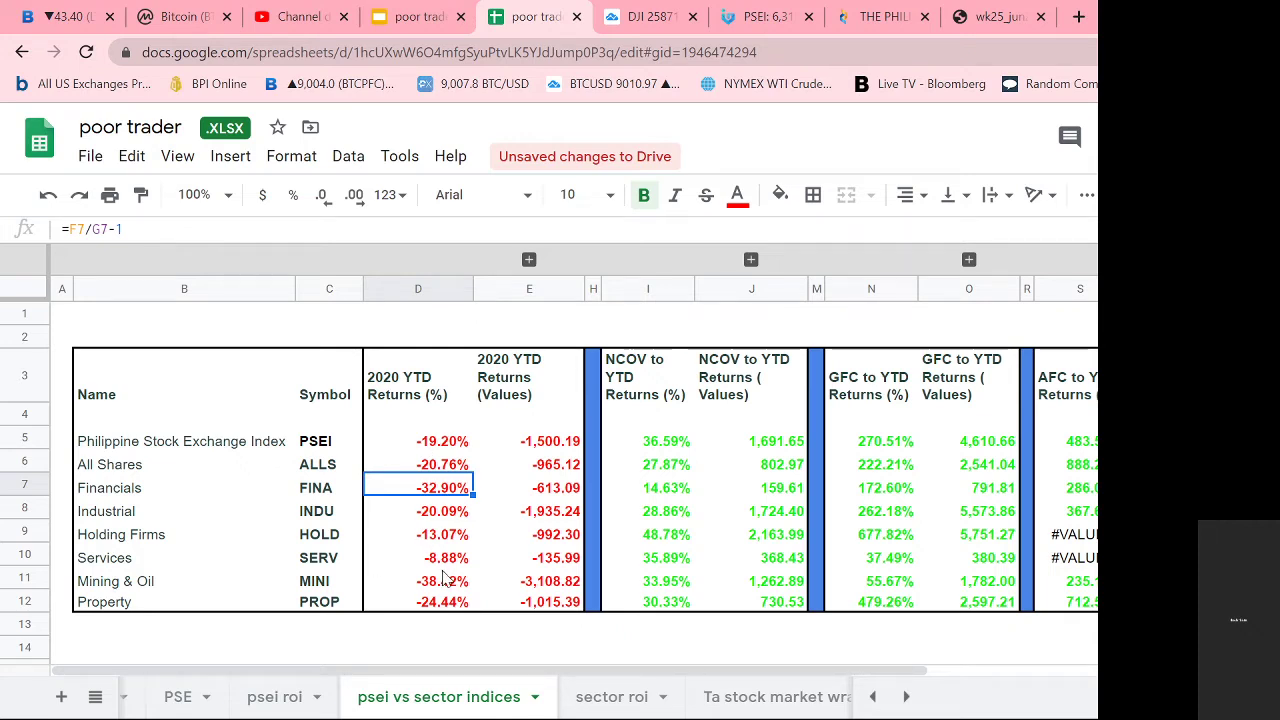
Step: Compare the 2020 YTD percentage returns of the Mining & Oil, Financials and Services indices
click(407, 585)
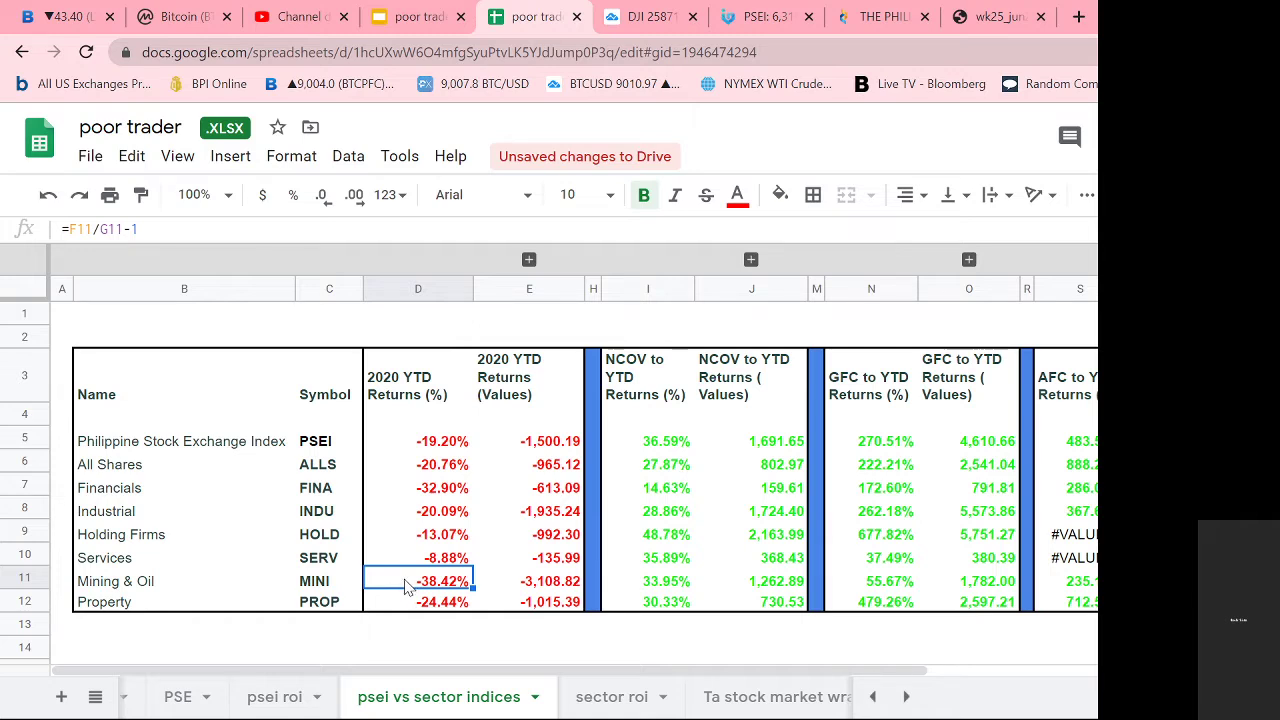
click(418, 496)
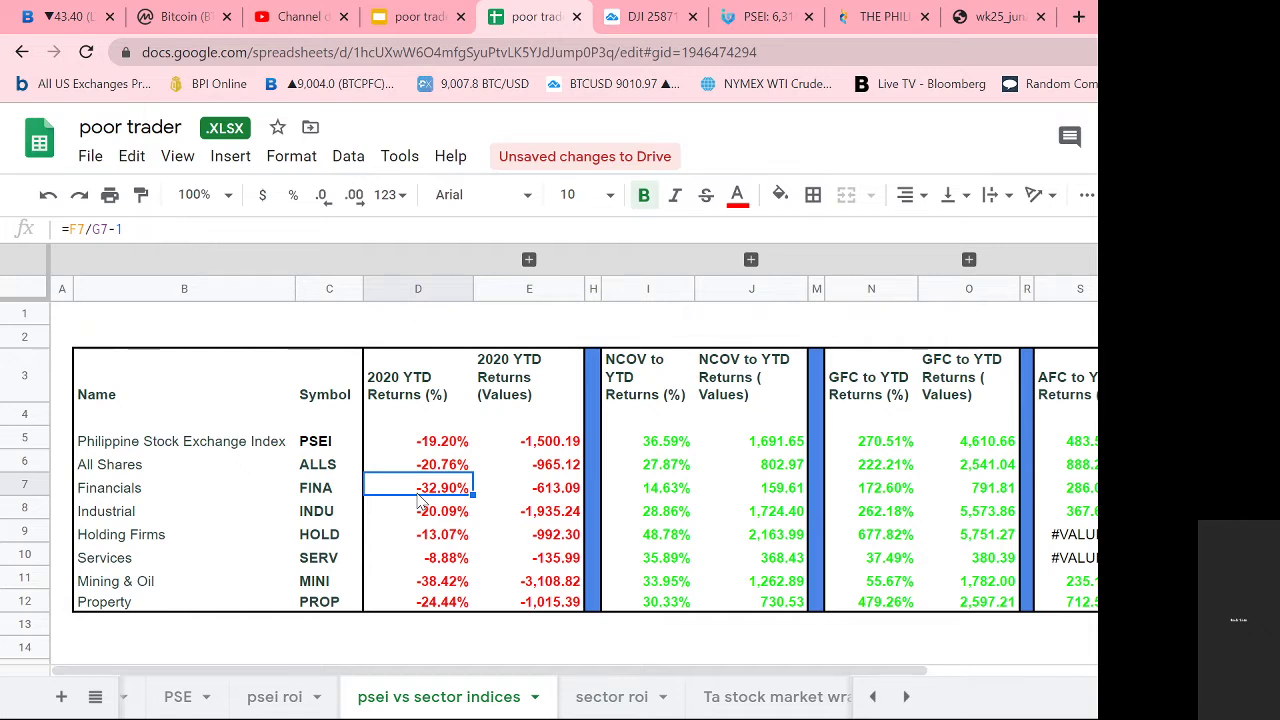
click(418, 563)
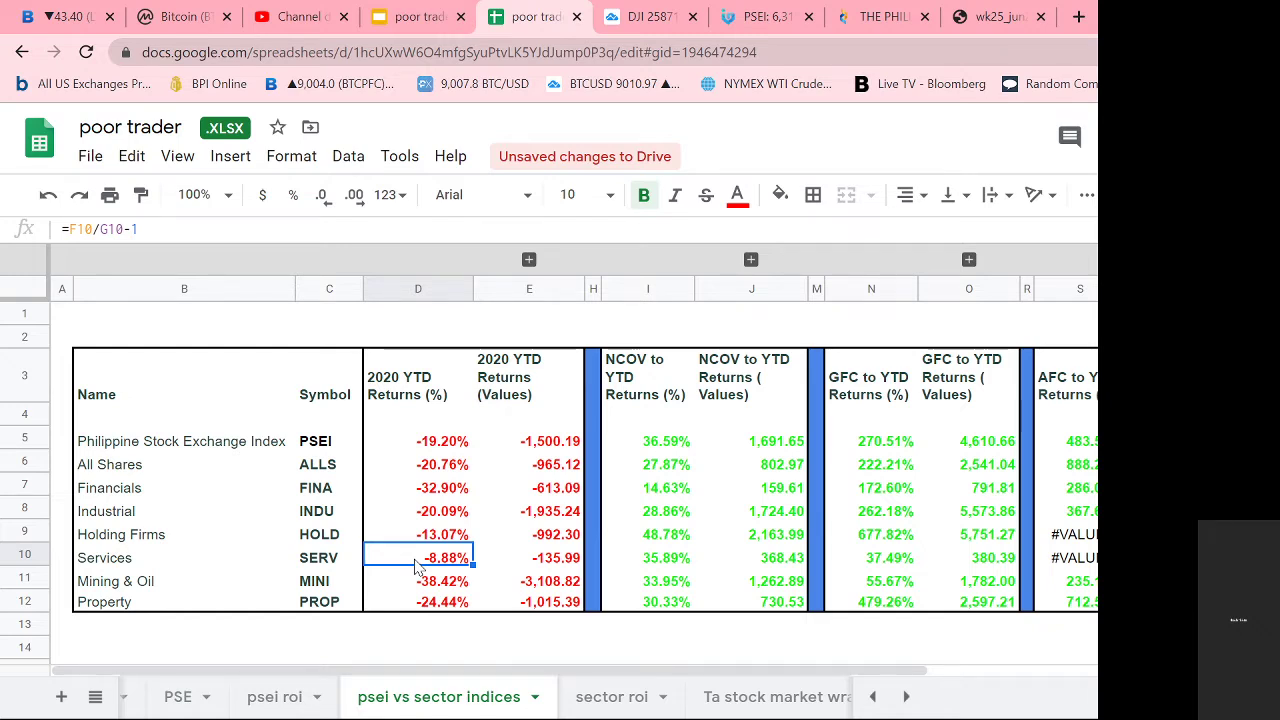
Step: Open the sector roi sheet and examine the Financials stocks' symbols and 2020 YTD returns, focusing on Security Bank
click(620, 700)
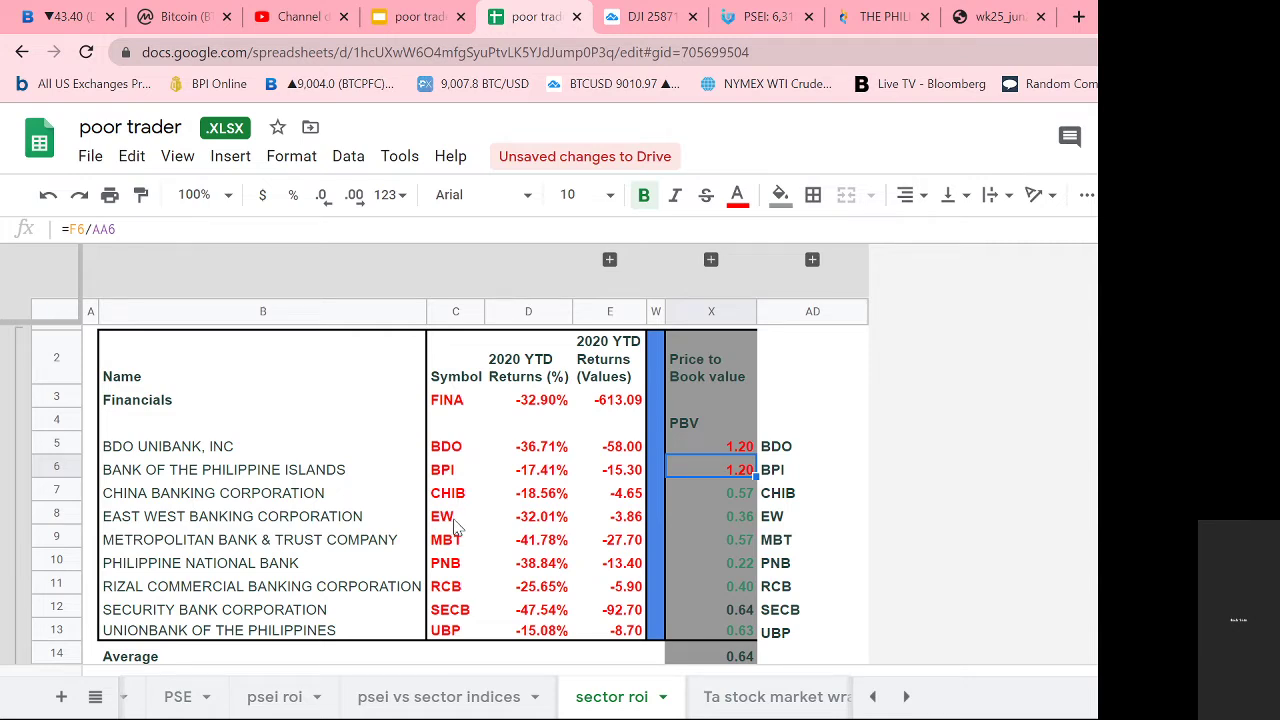
click(463, 634)
click(468, 447)
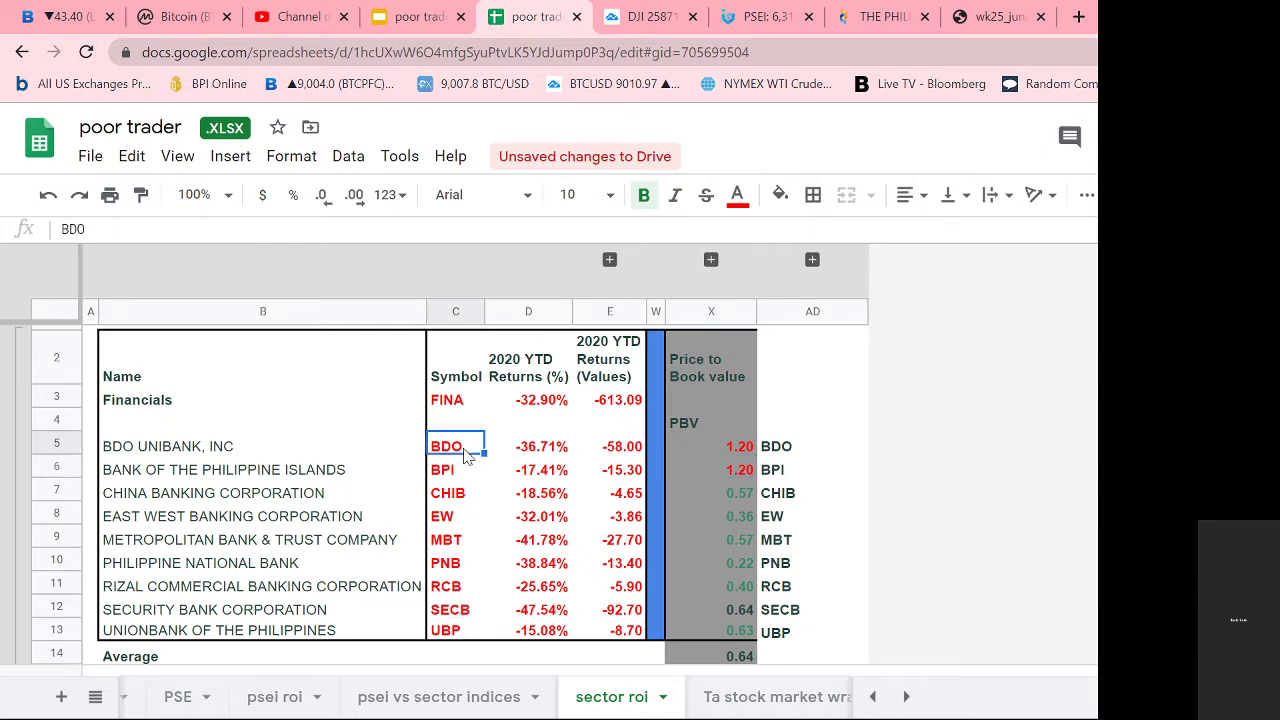
click(476, 422)
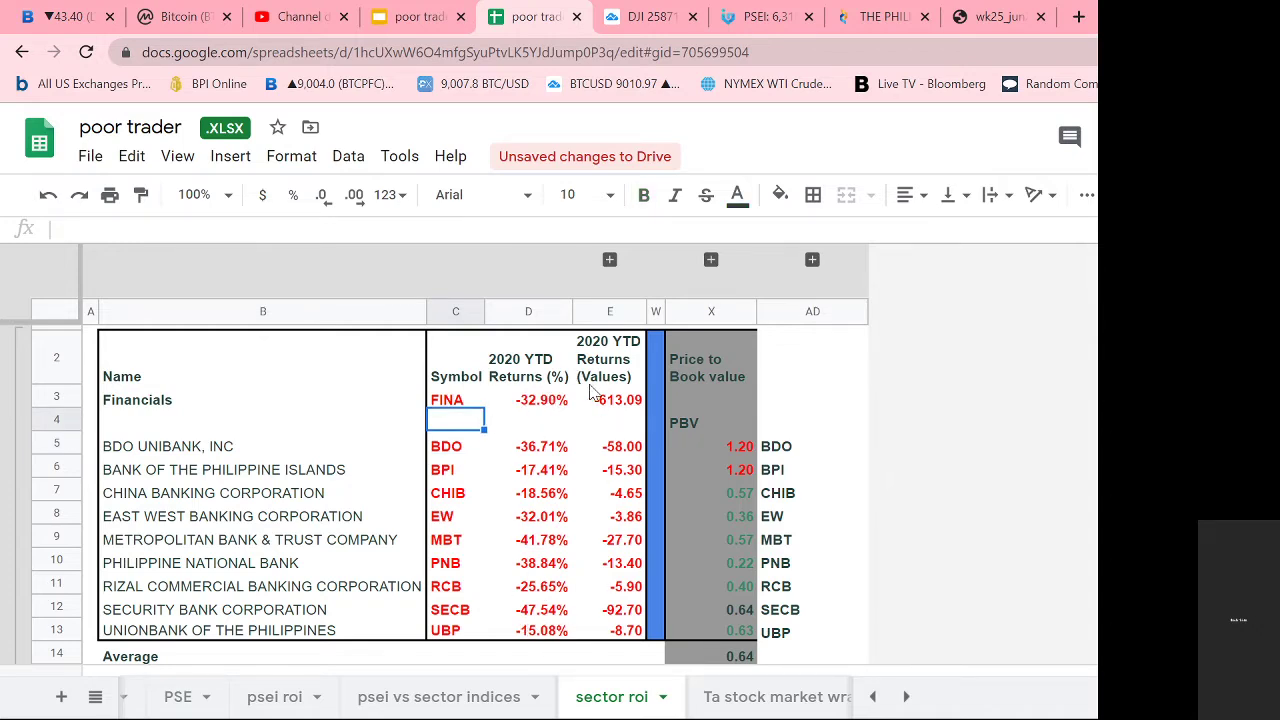
click(544, 613)
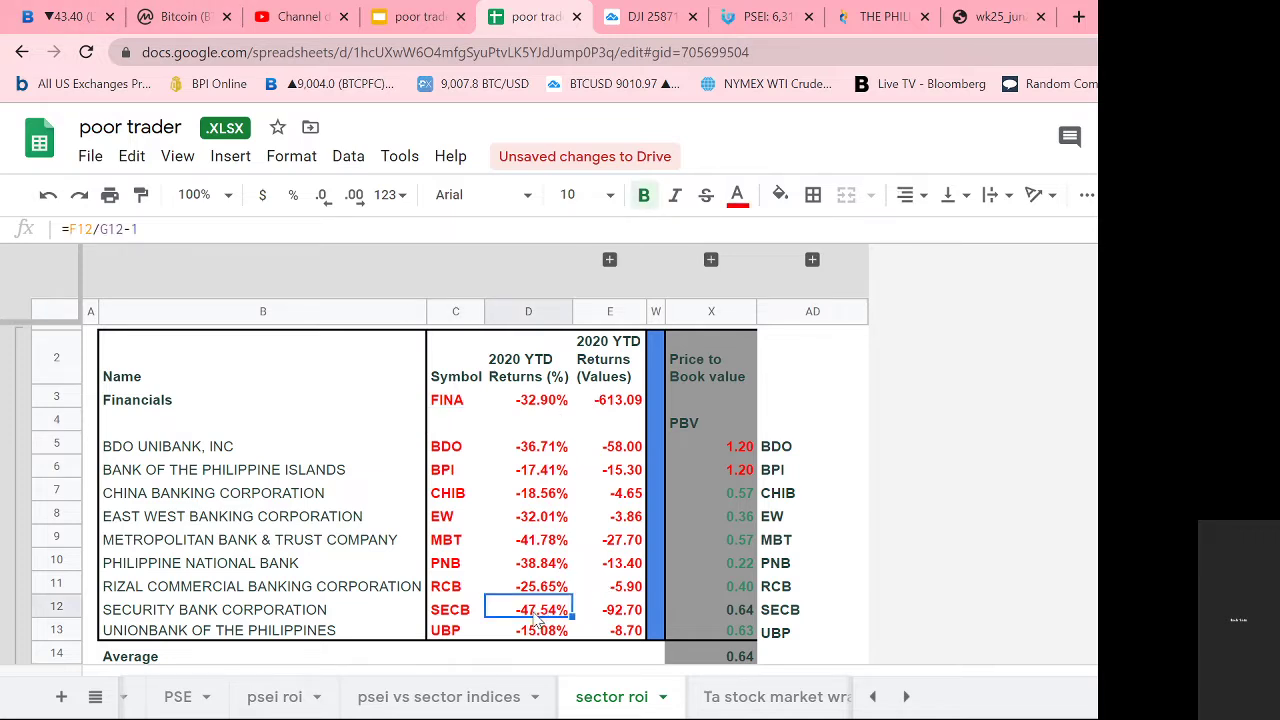
click(587, 614)
click(543, 619)
click(451, 618)
click(526, 612)
Step: Switch to the wk25_jun2020mktwatch.pdf report and highlight the Financials Index PER in the Weekly Index Performance table
click(988, 8)
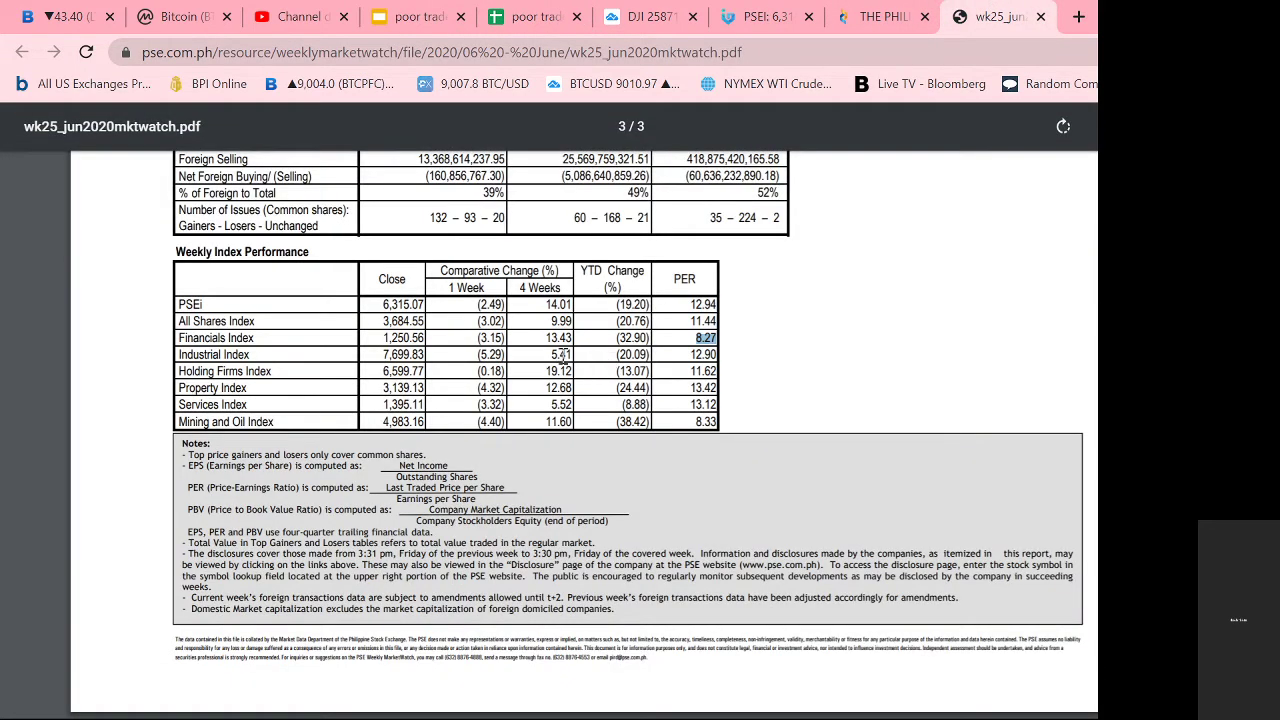
click(697, 338)
drag(697, 338, 714, 338)
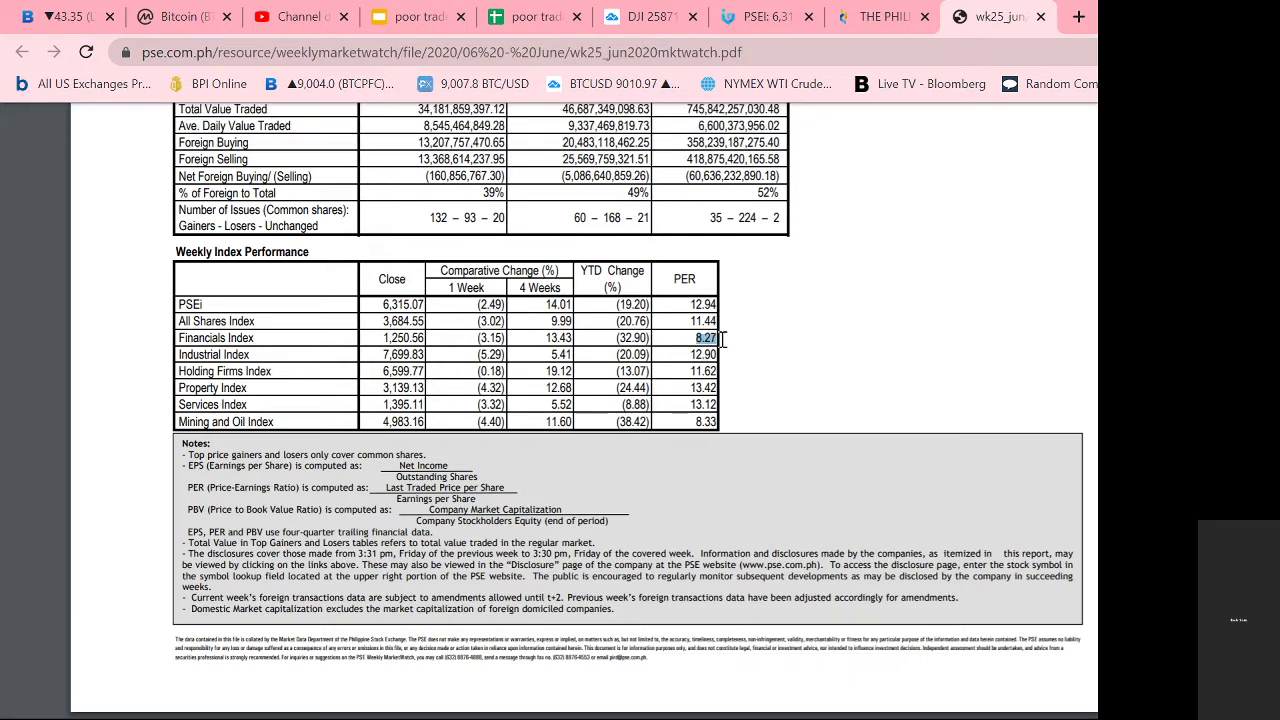
click(692, 338)
drag(692, 338, 716, 338)
click(688, 340)
drag(696, 332, 712, 338)
click(712, 338)
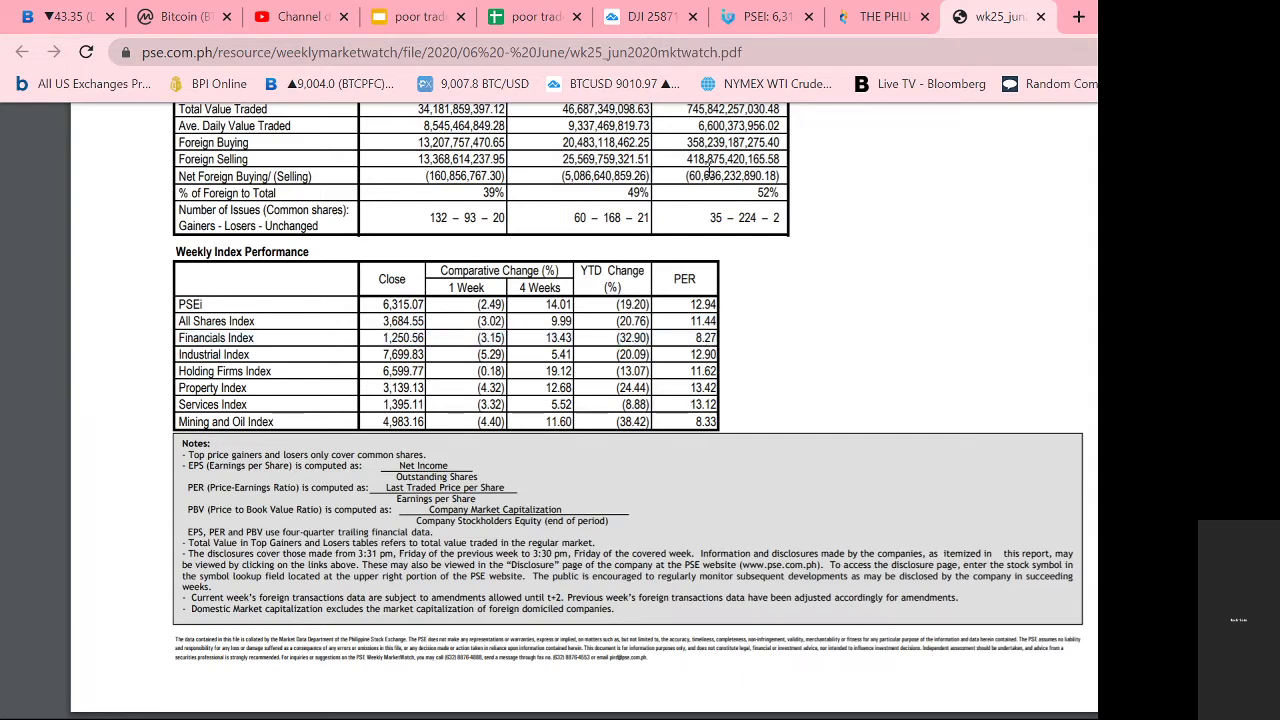
Step: Return to the poor trader spreadsheet and compare Security Bank's price to book value with the sector average
click(530, 12)
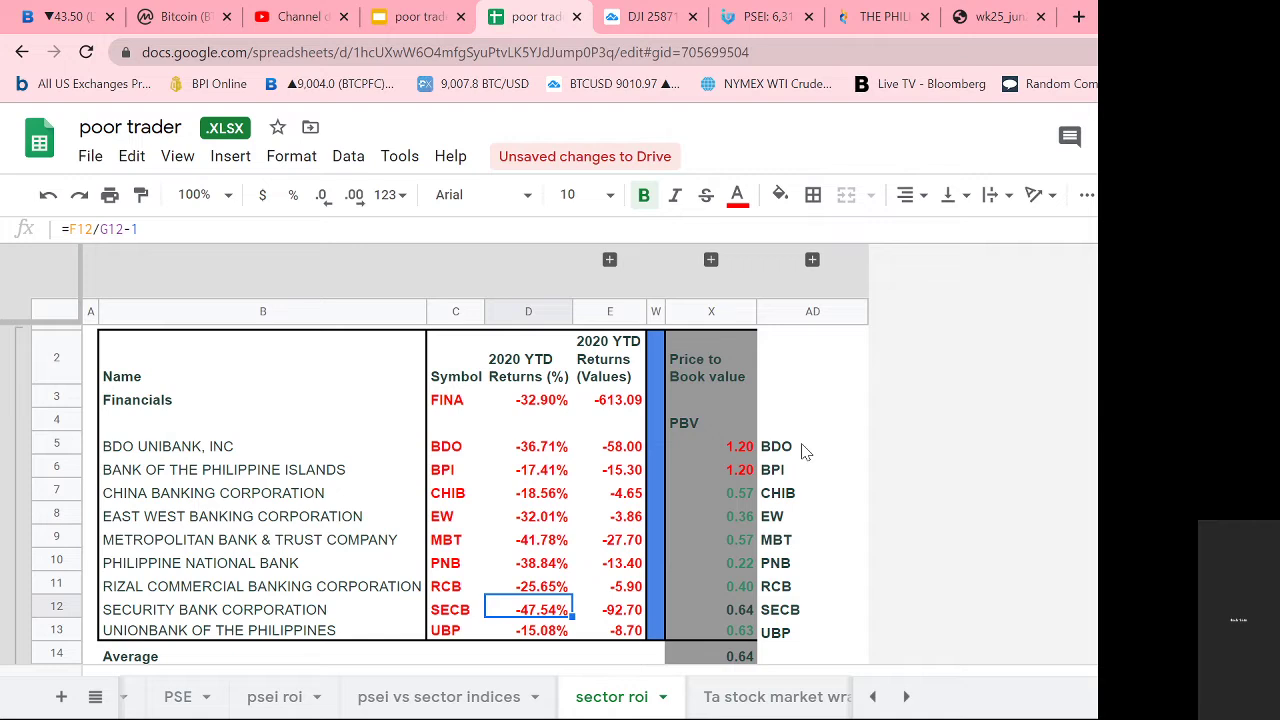
click(802, 455)
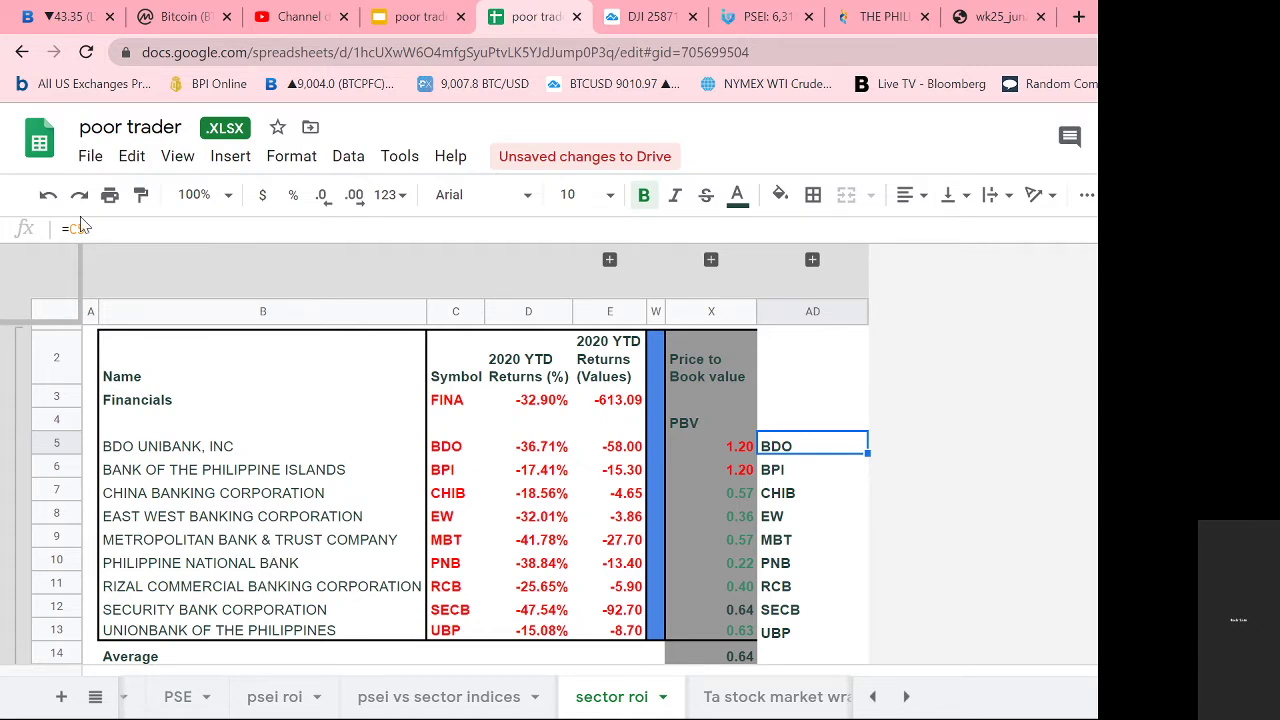
click(715, 660)
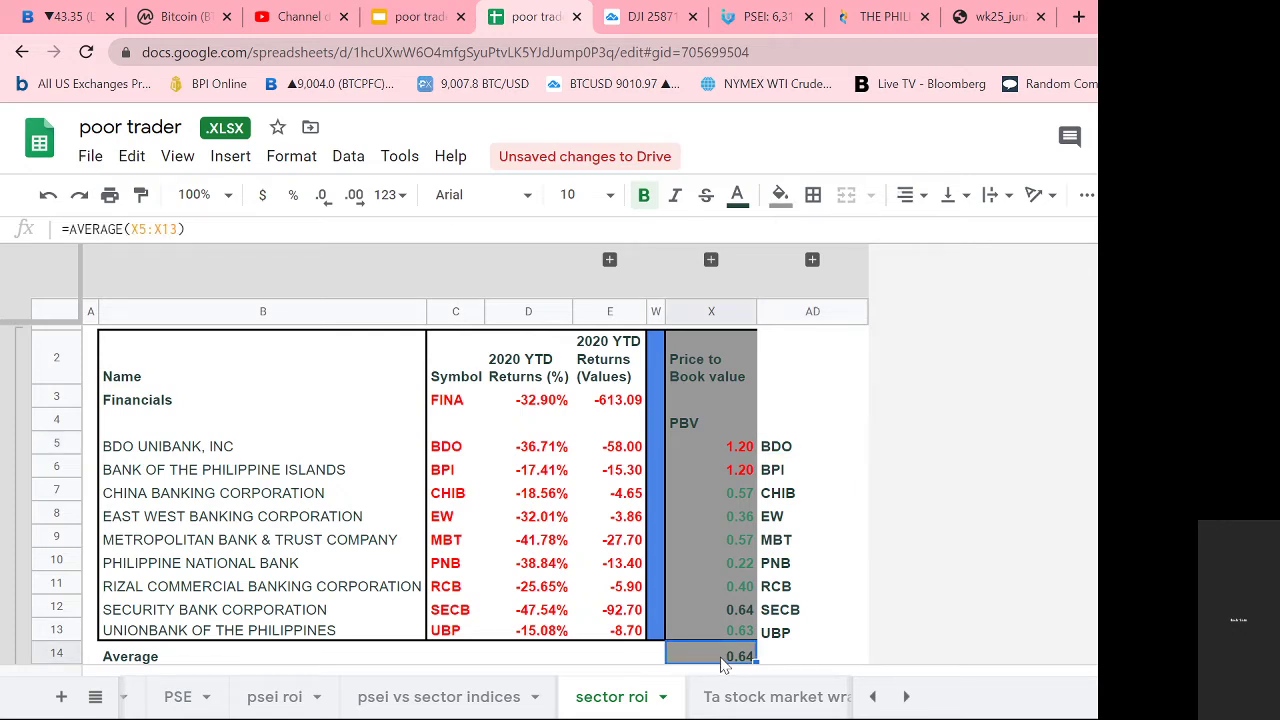
click(793, 662)
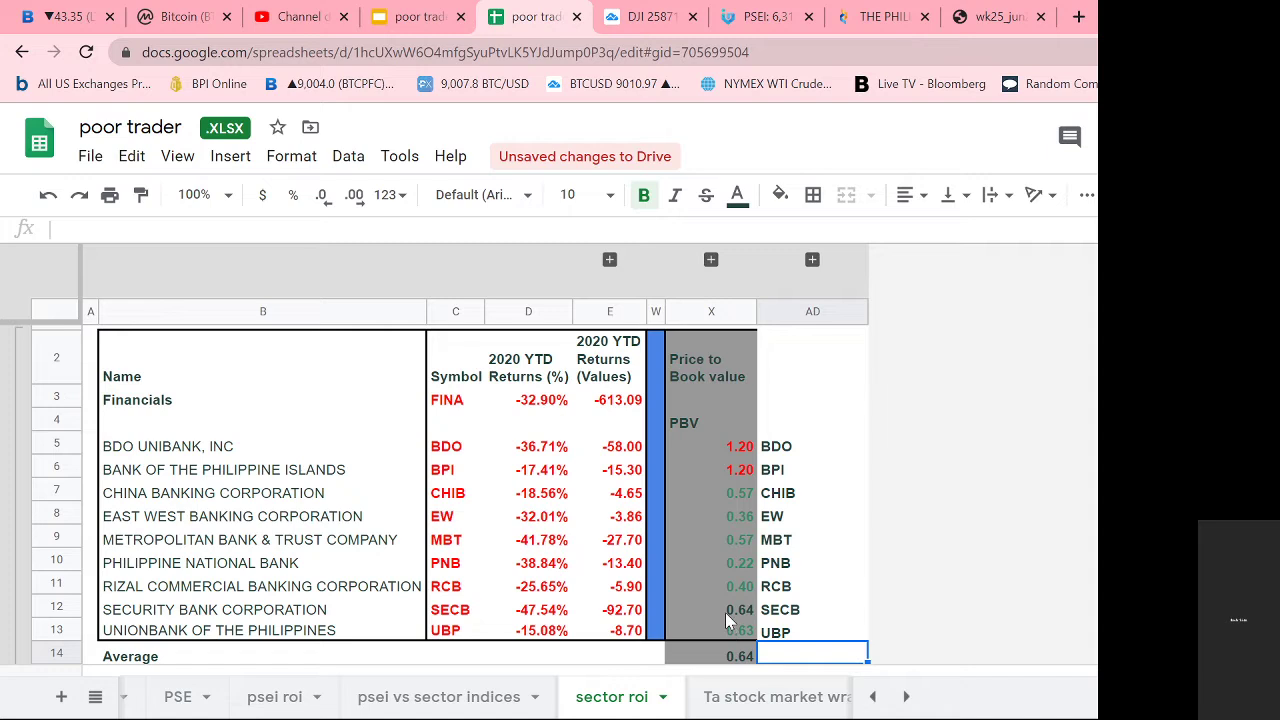
click(765, 614)
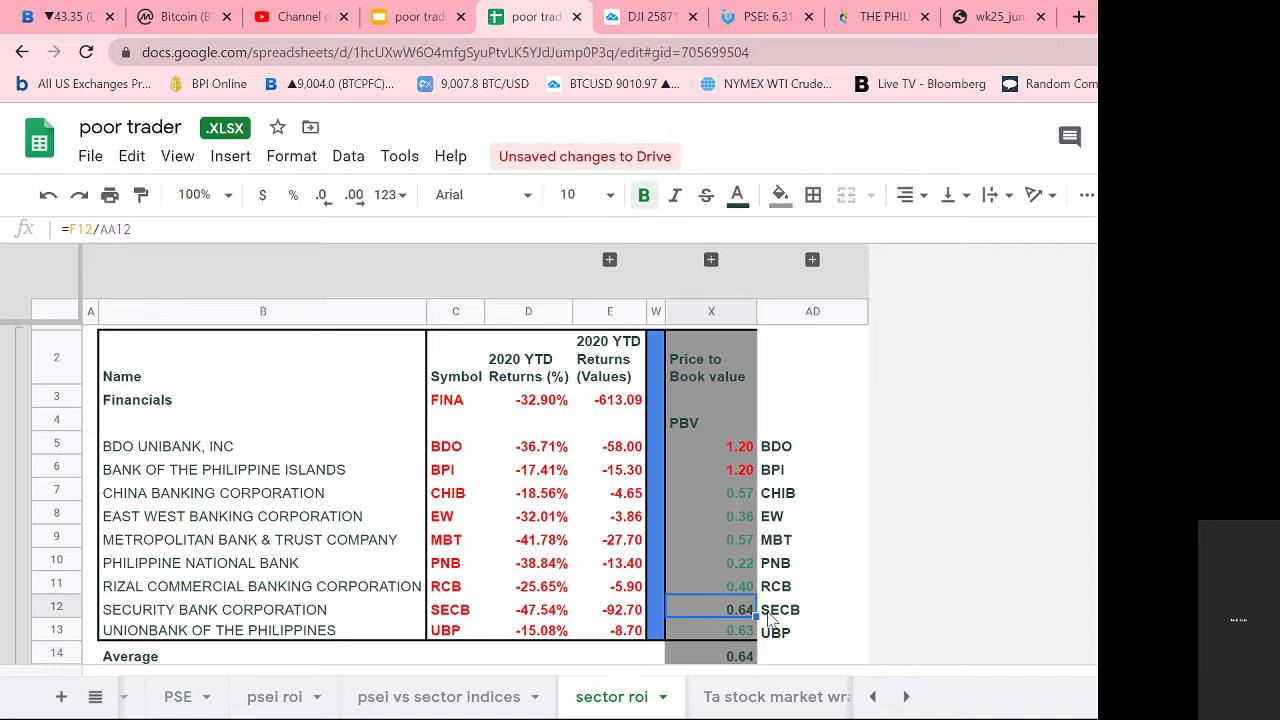
click(727, 656)
click(783, 660)
click(737, 658)
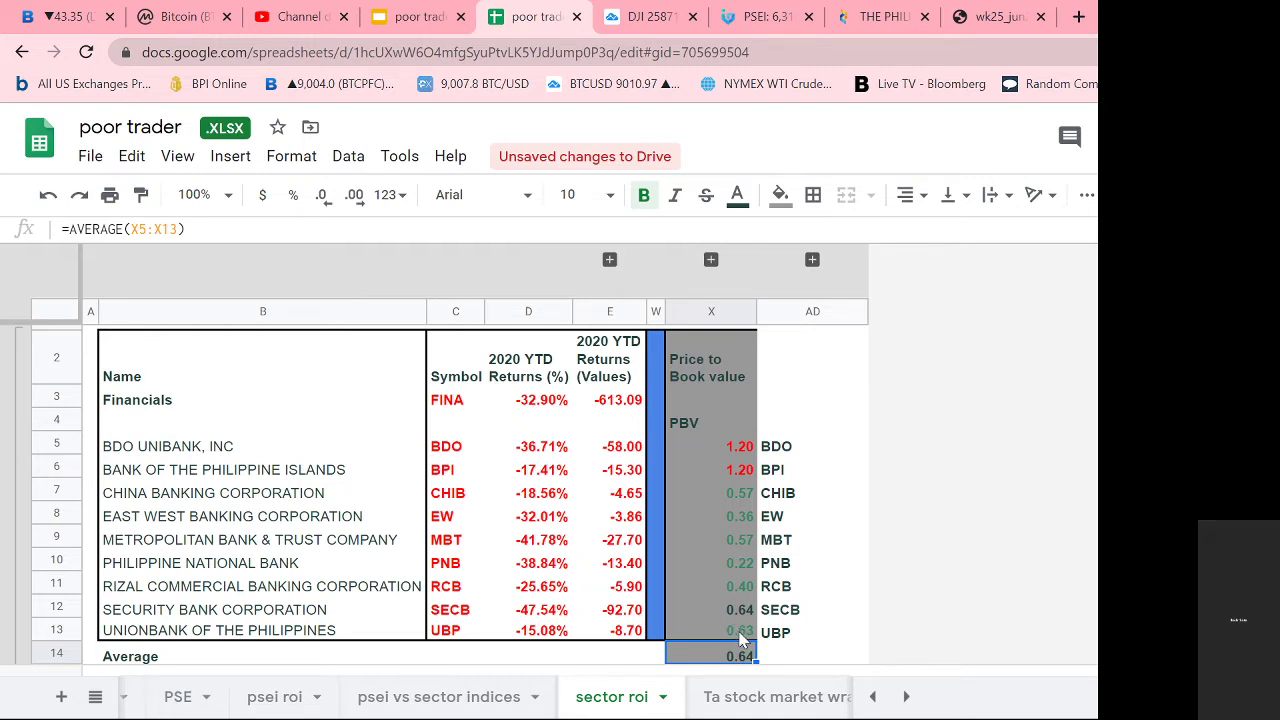
Step: Compare the price to book values of UnionBank, Rizal Commercial Banking, BDO and BPI with the sector average
click(740, 636)
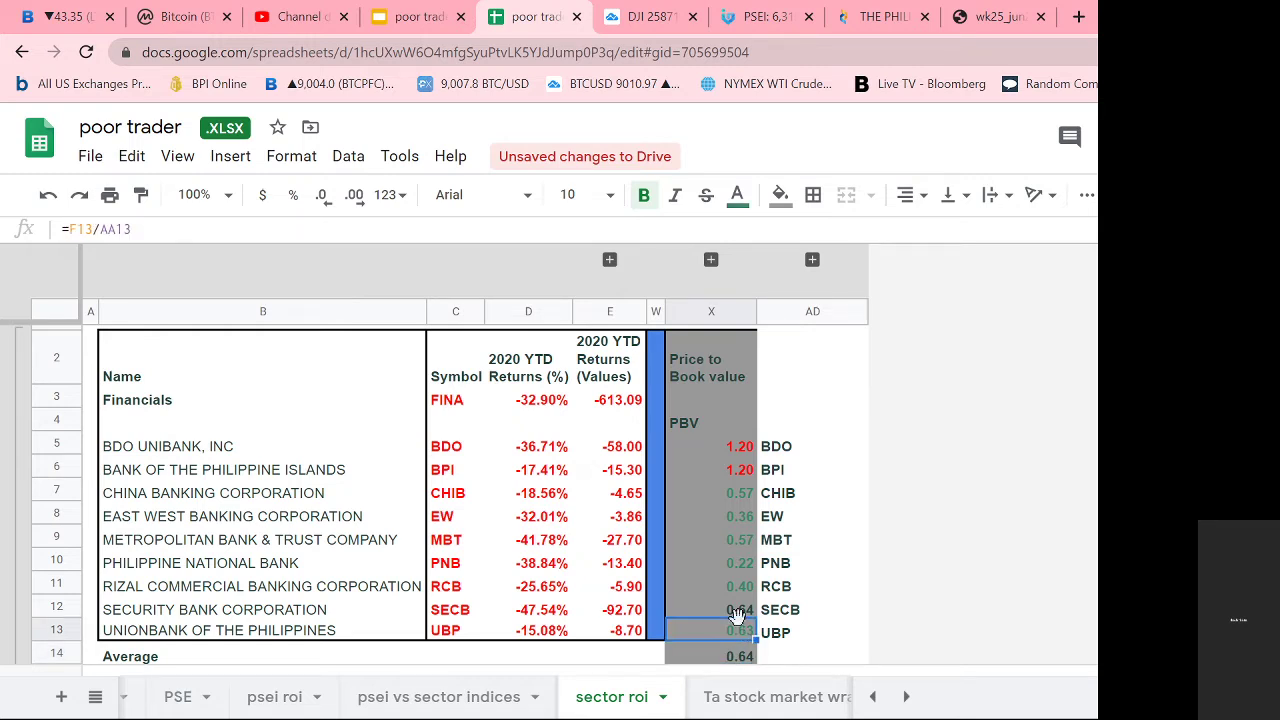
click(733, 592)
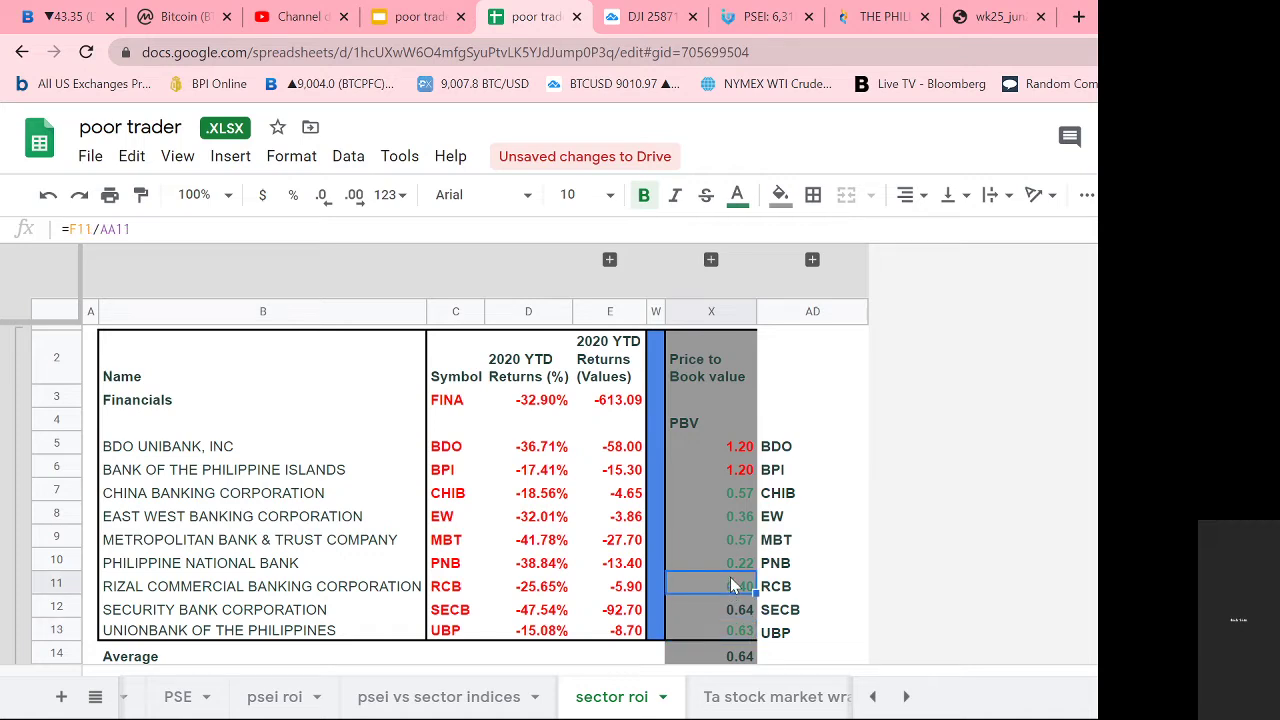
click(746, 658)
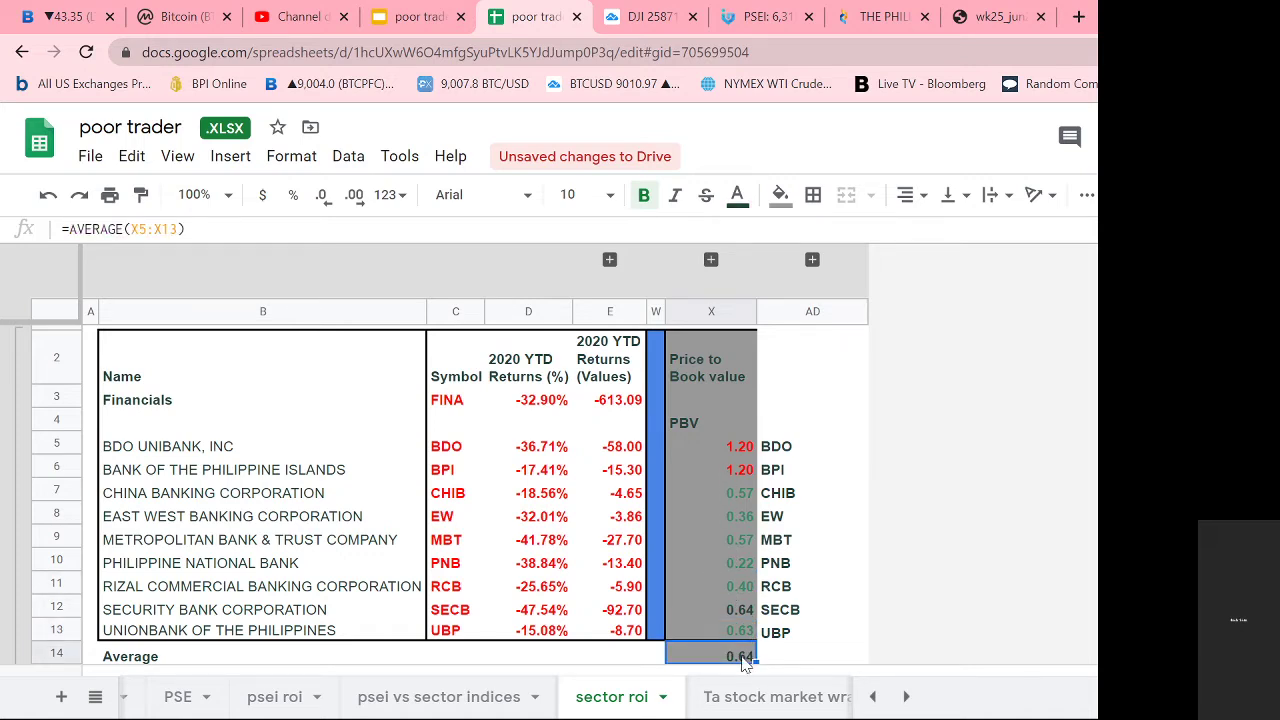
drag(710, 479, 710, 449)
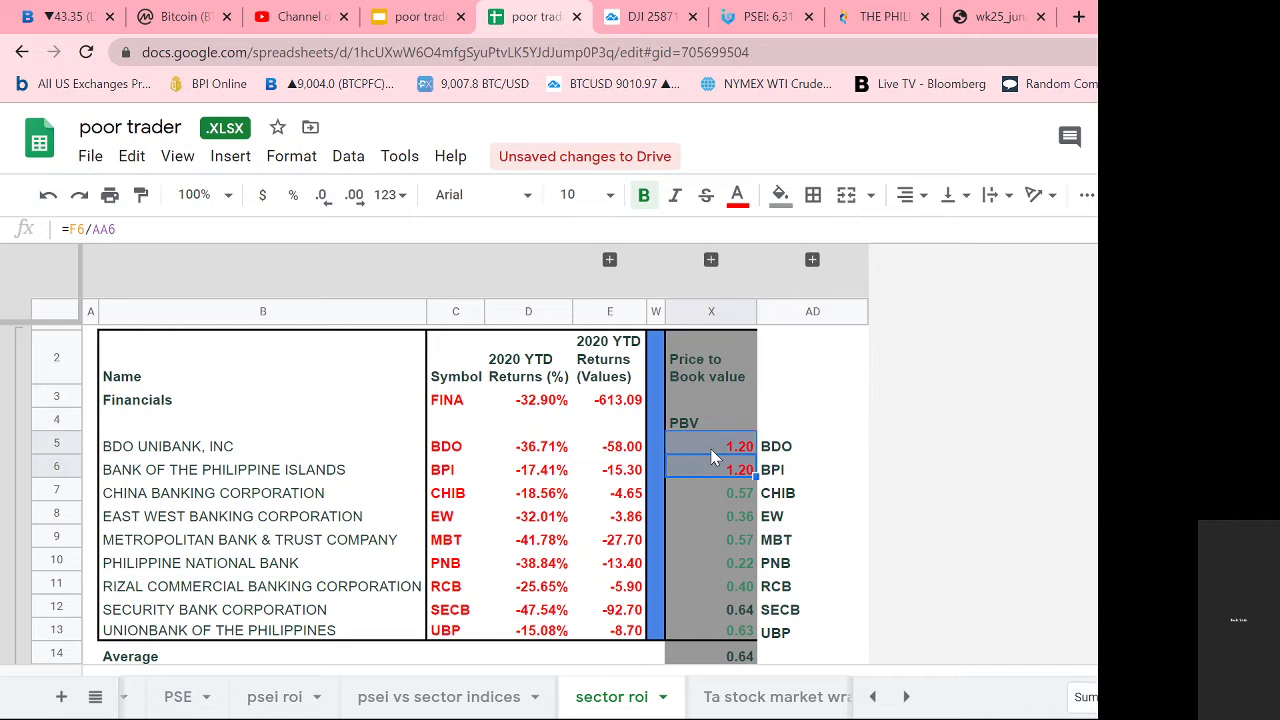
click(730, 656)
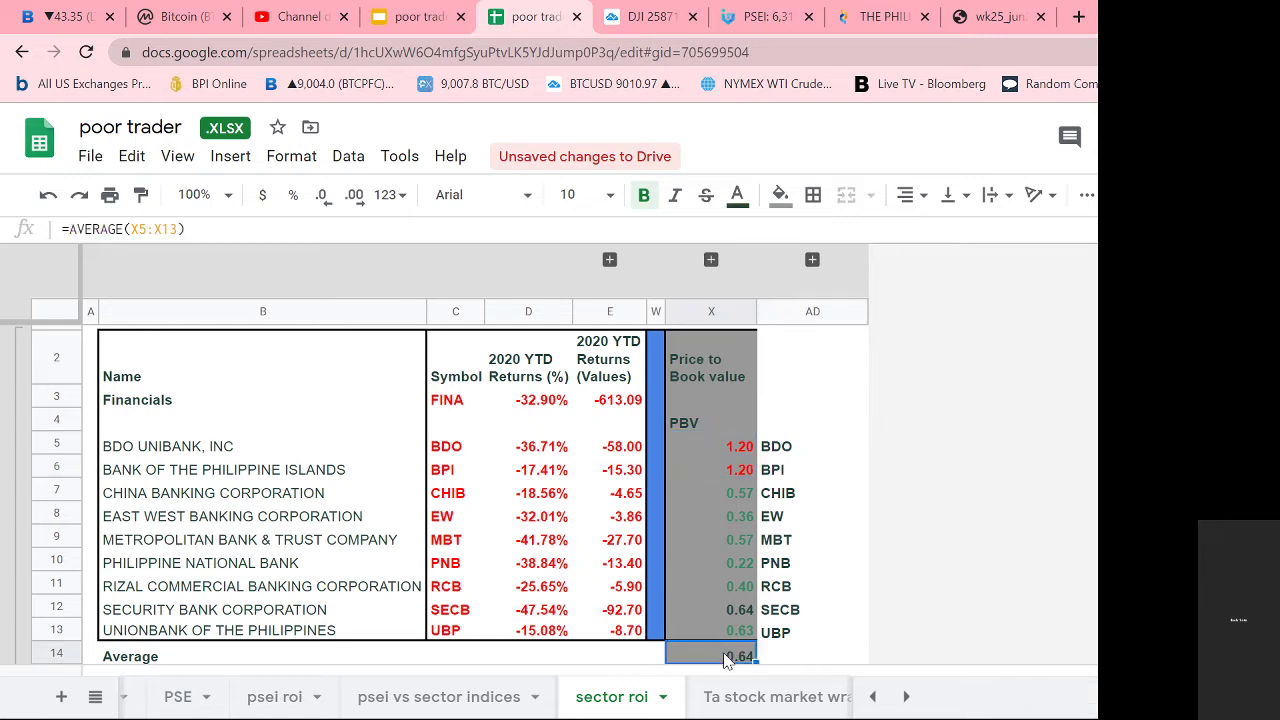
click(724, 455)
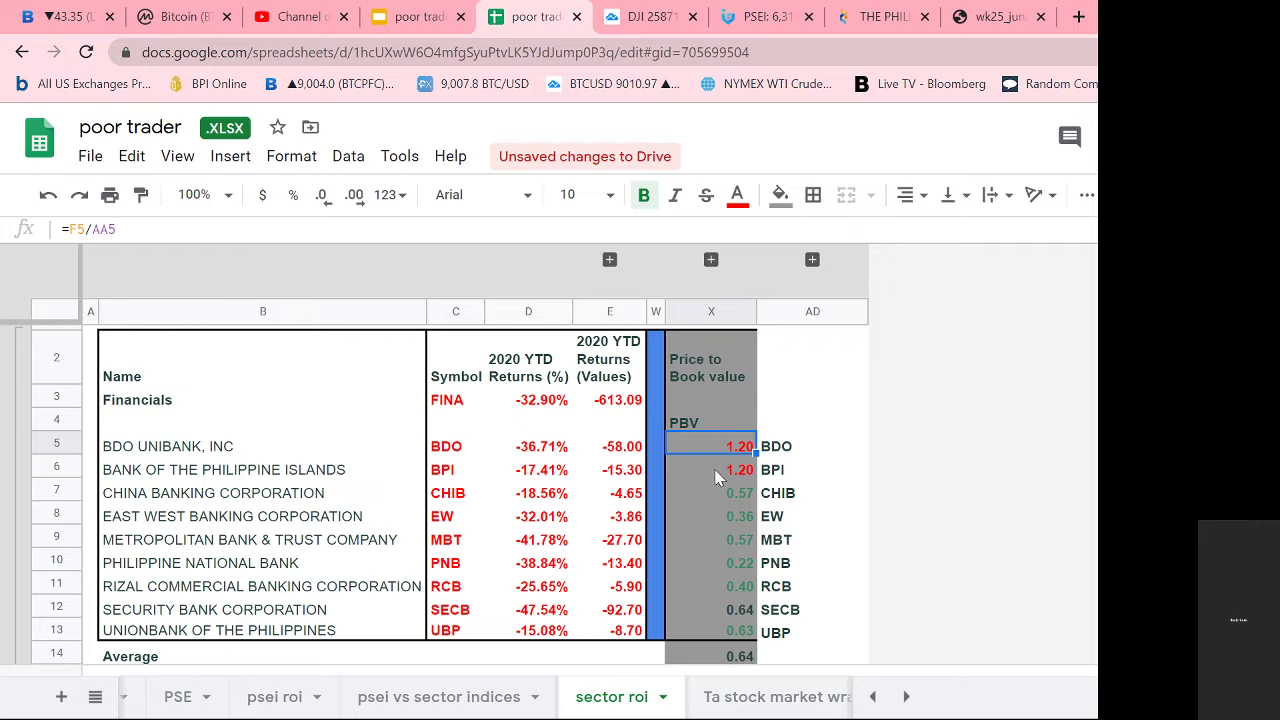
click(716, 478)
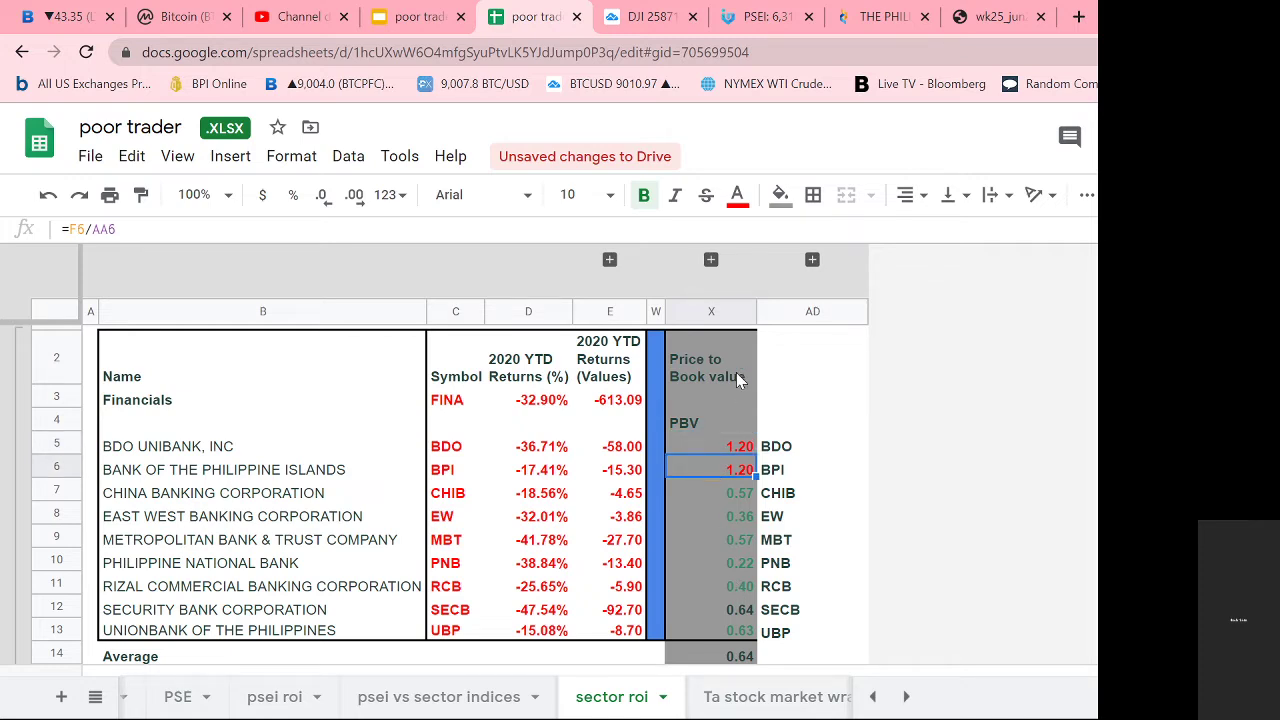
Step: Examine the price to book values of UBP, MBT, RCB, EW and PNB, checking the PNB row's symbol
click(733, 630)
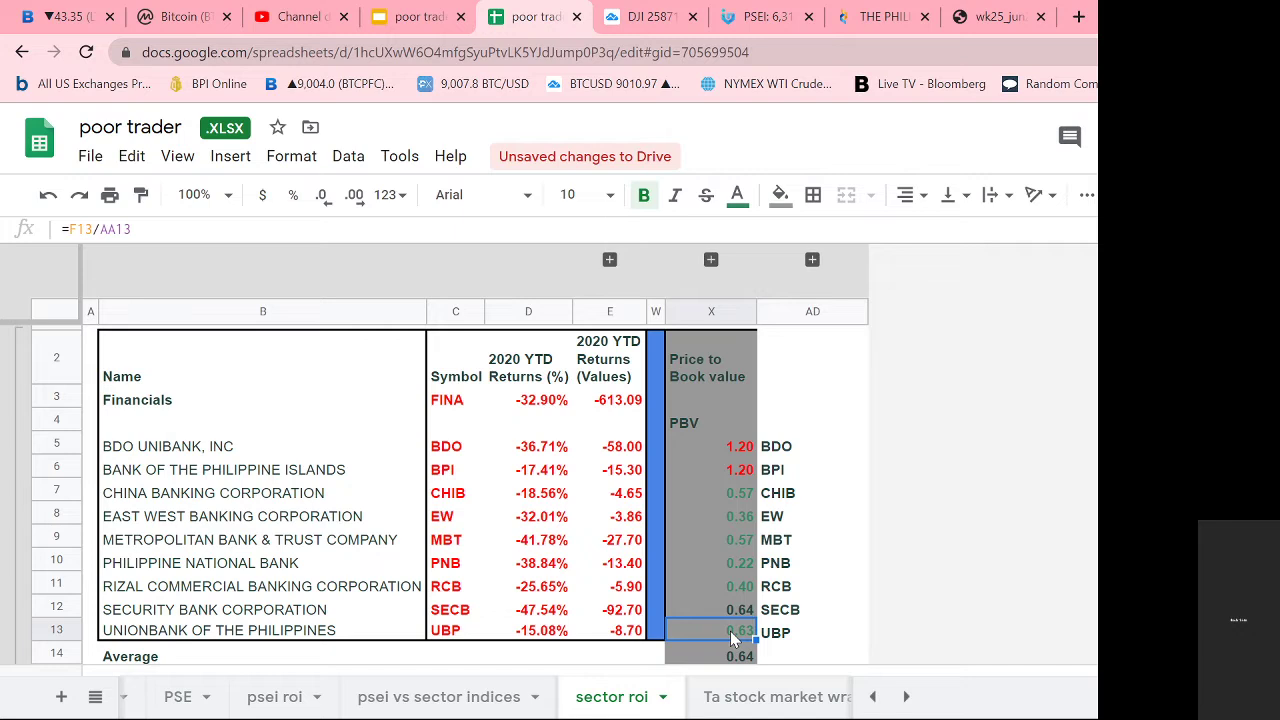
click(717, 539)
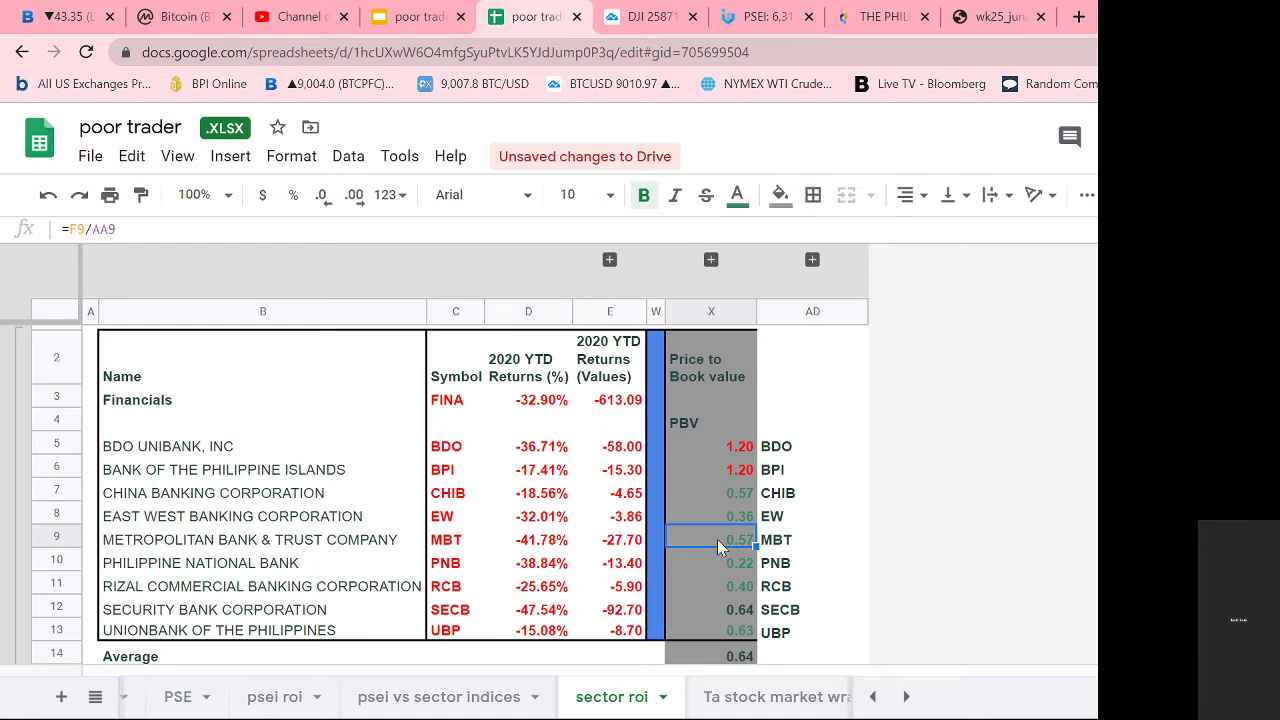
click(728, 586)
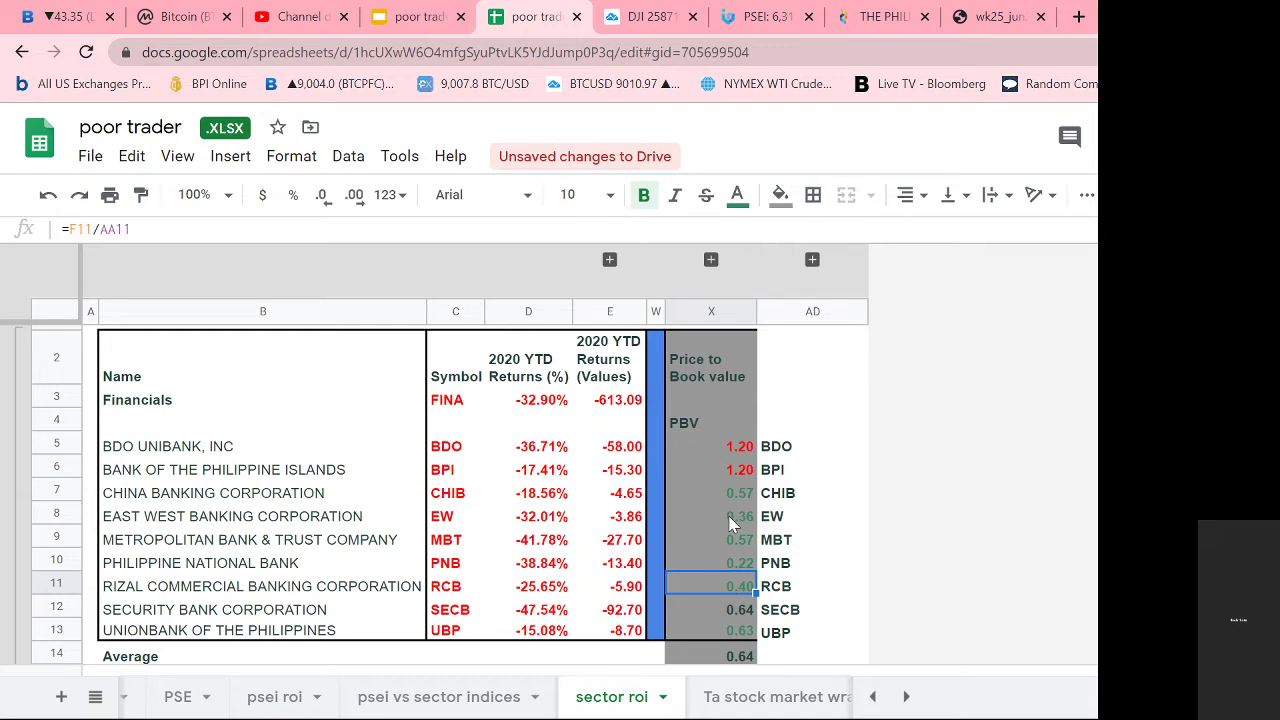
click(731, 521)
click(727, 567)
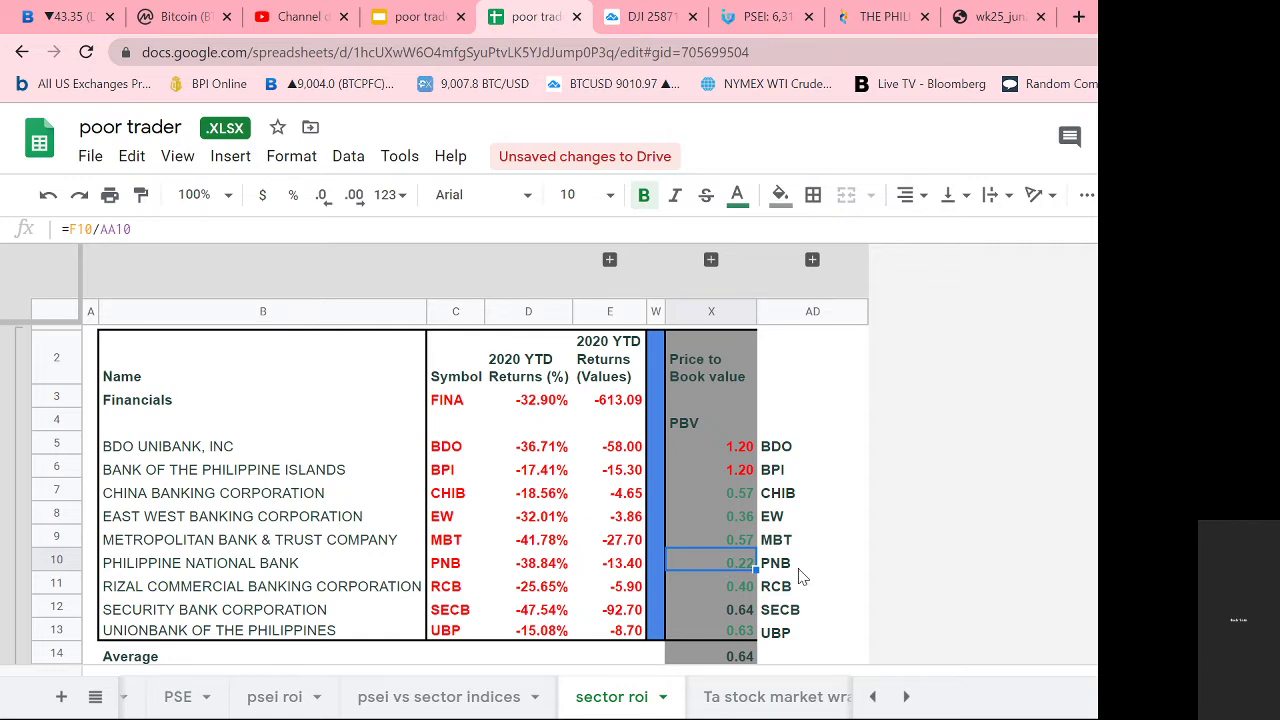
key(Right)
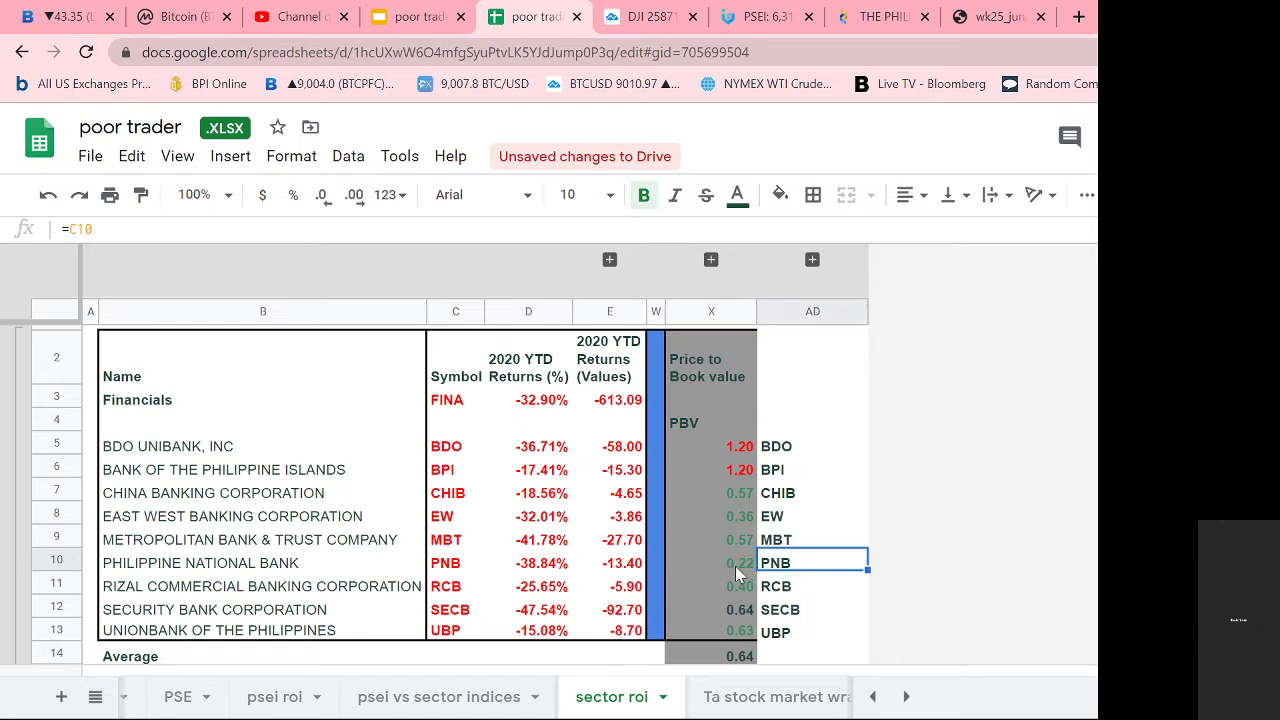
key(Left)
key(Right)
click(745, 568)
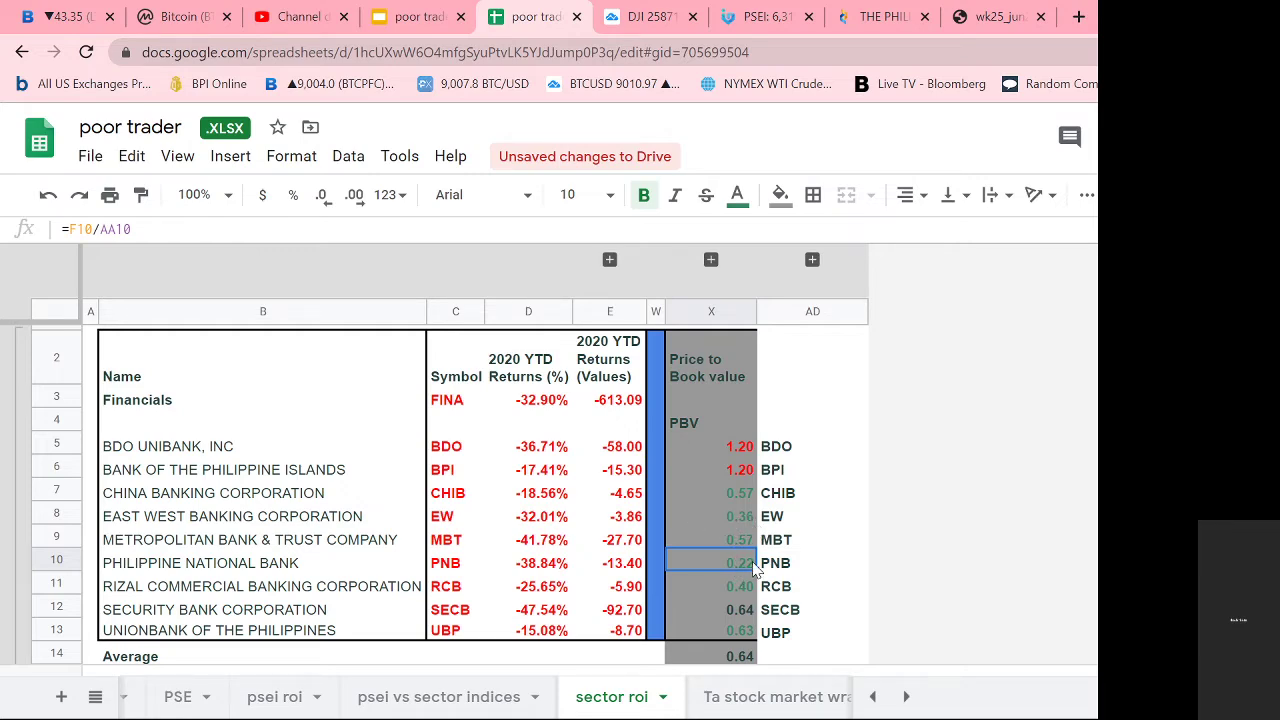
Step: Review the whole Financials table down to the Average row, ending on the PBV label cell
scroll(754, 568, down, 1)
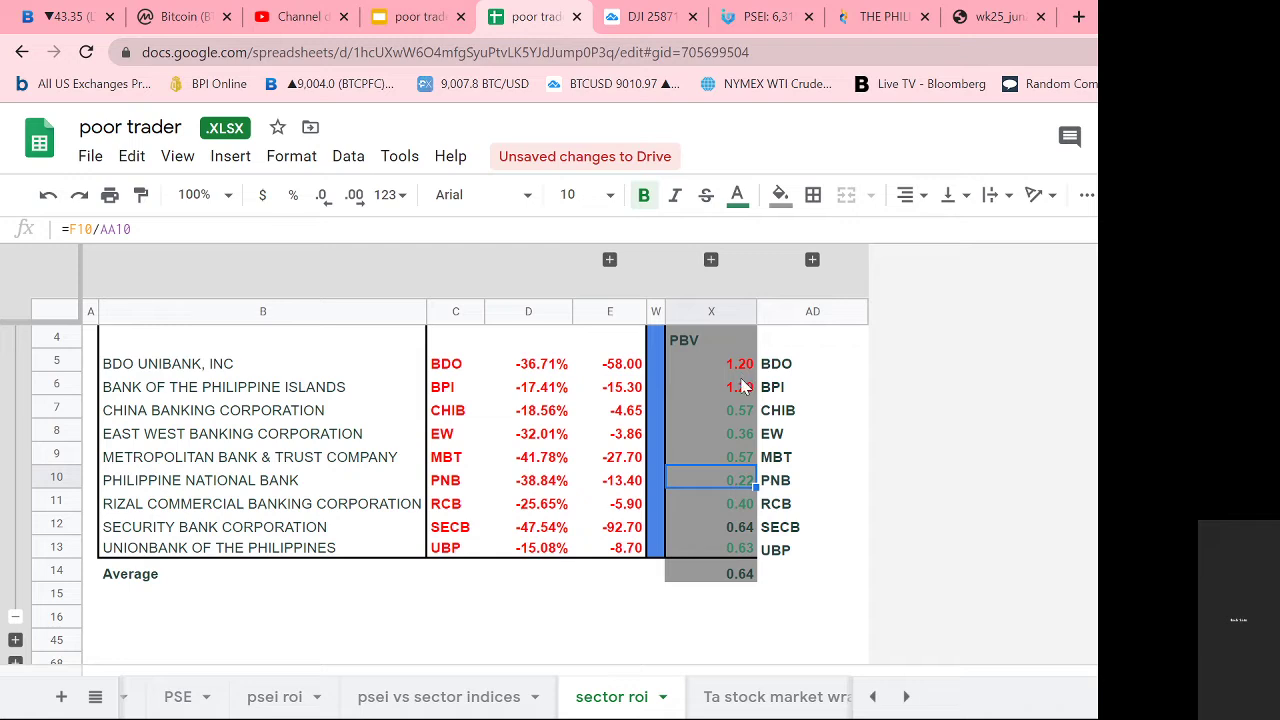
click(735, 617)
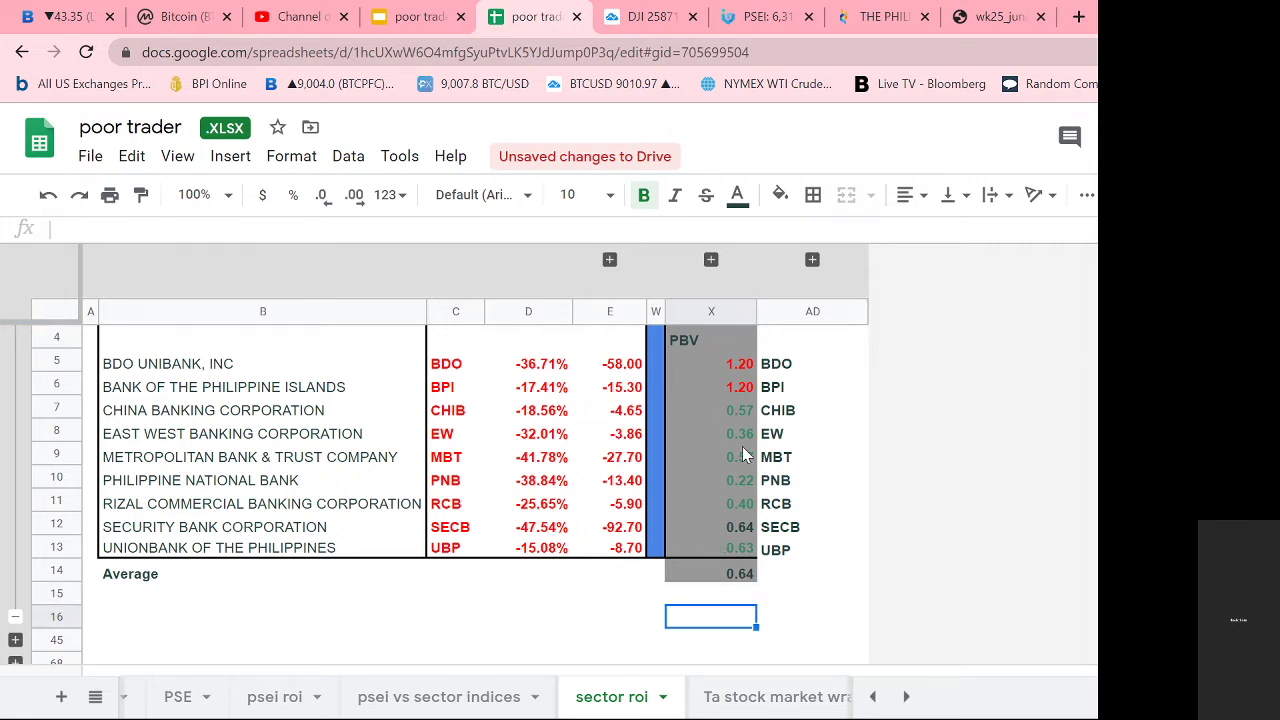
scroll(742, 446, up, 1)
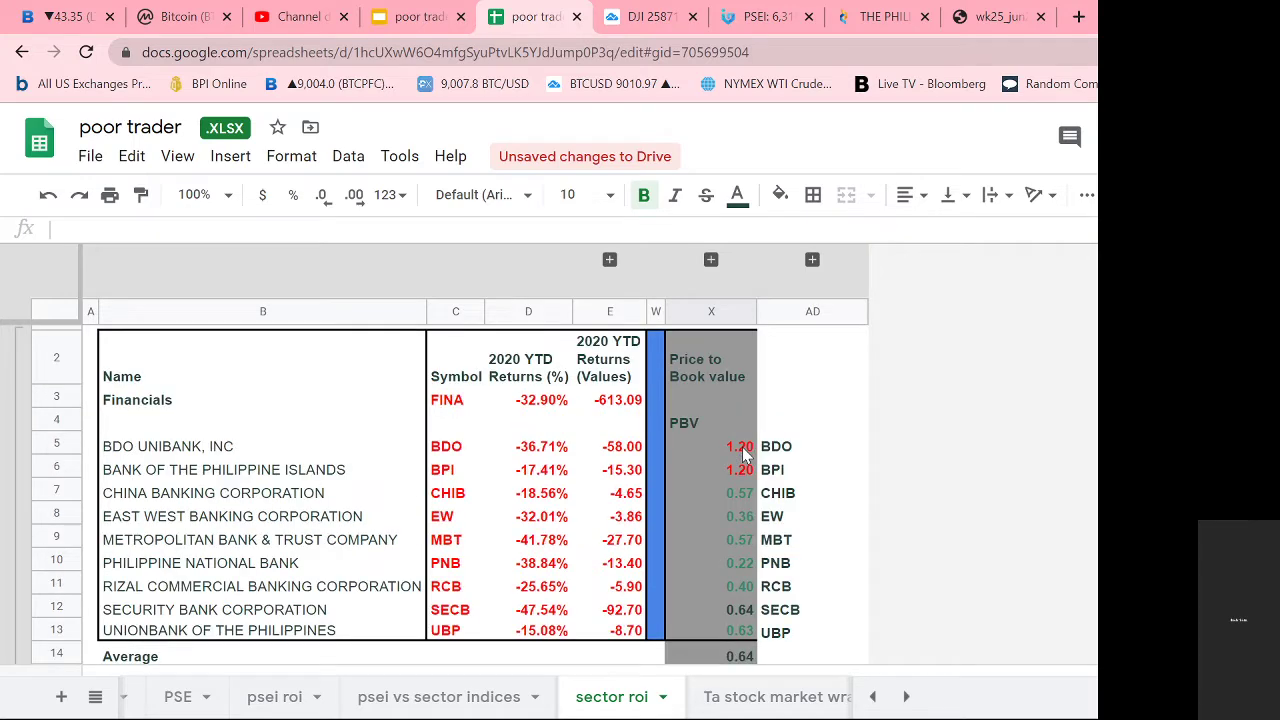
scroll(742, 447, down, 1)
scroll(742, 447, up, 1)
click(489, 429)
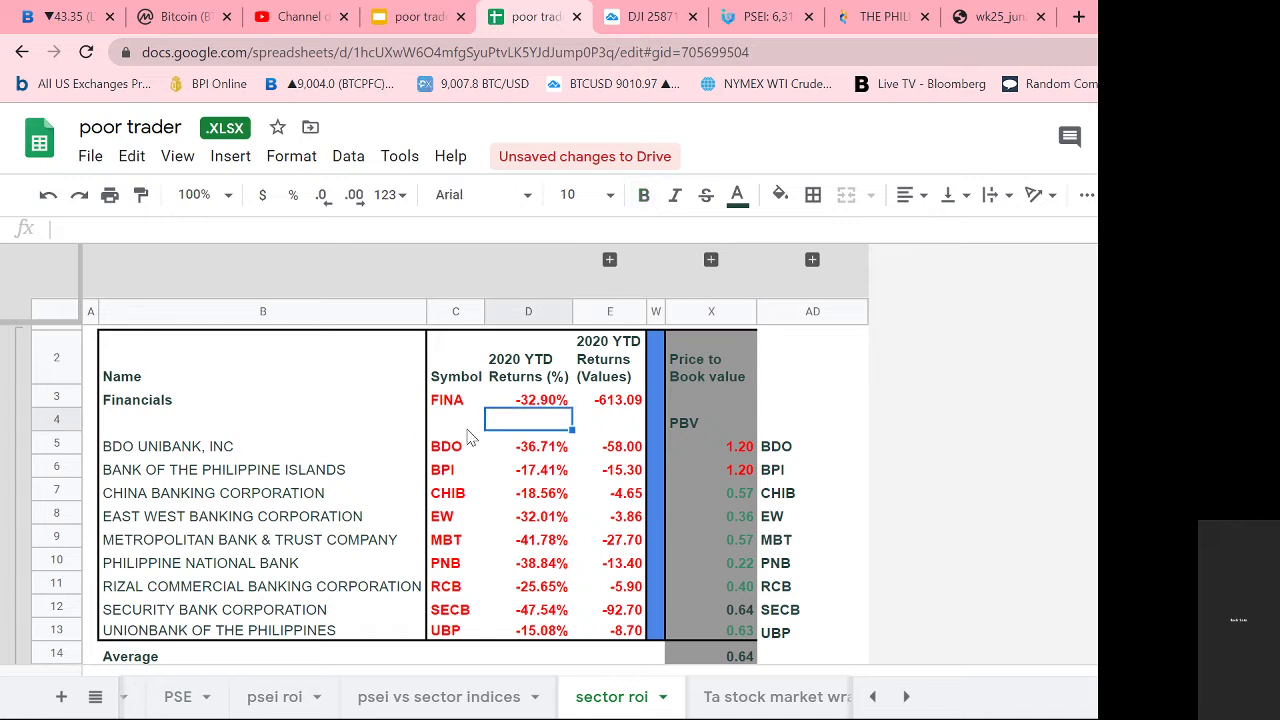
click(451, 432)
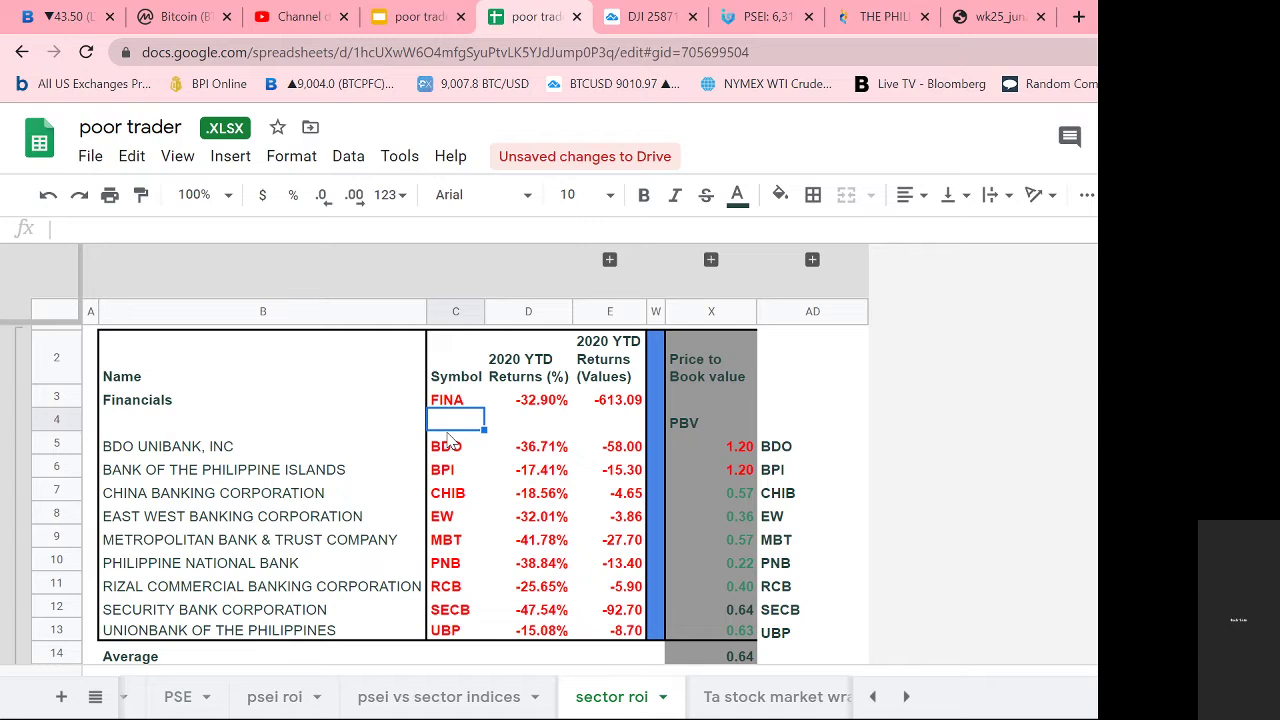
click(705, 426)
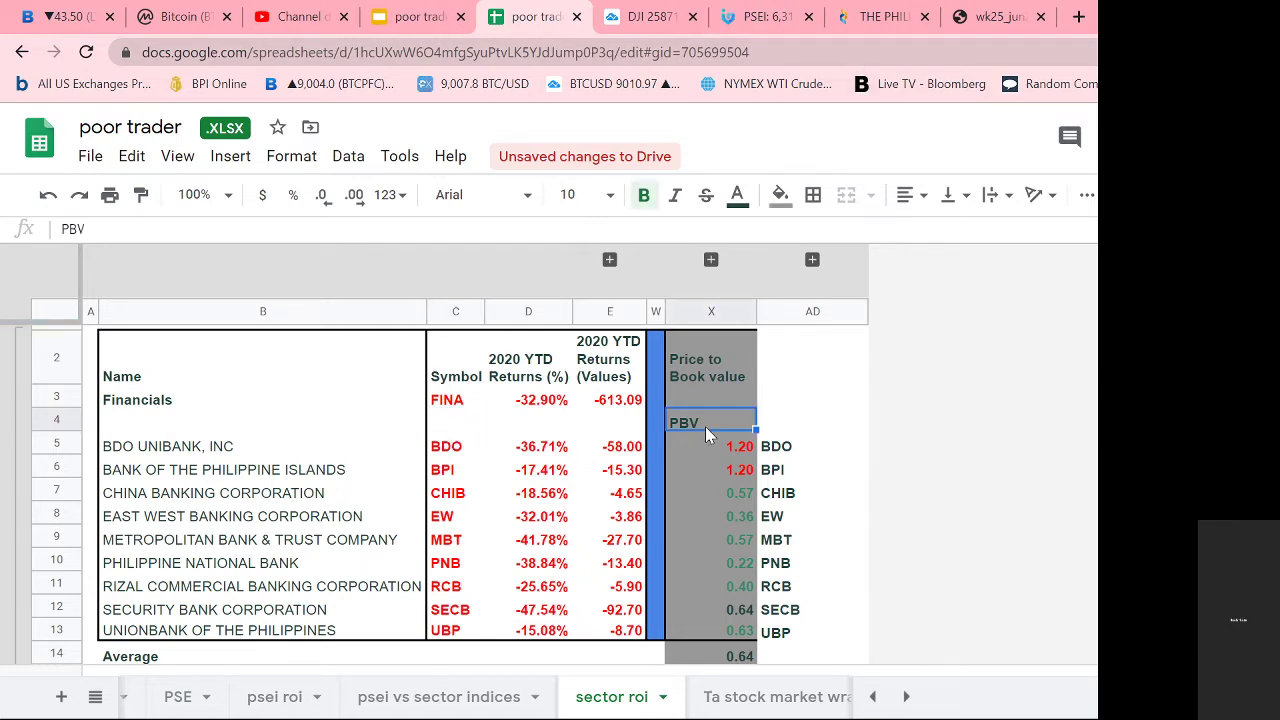
click(620, 430)
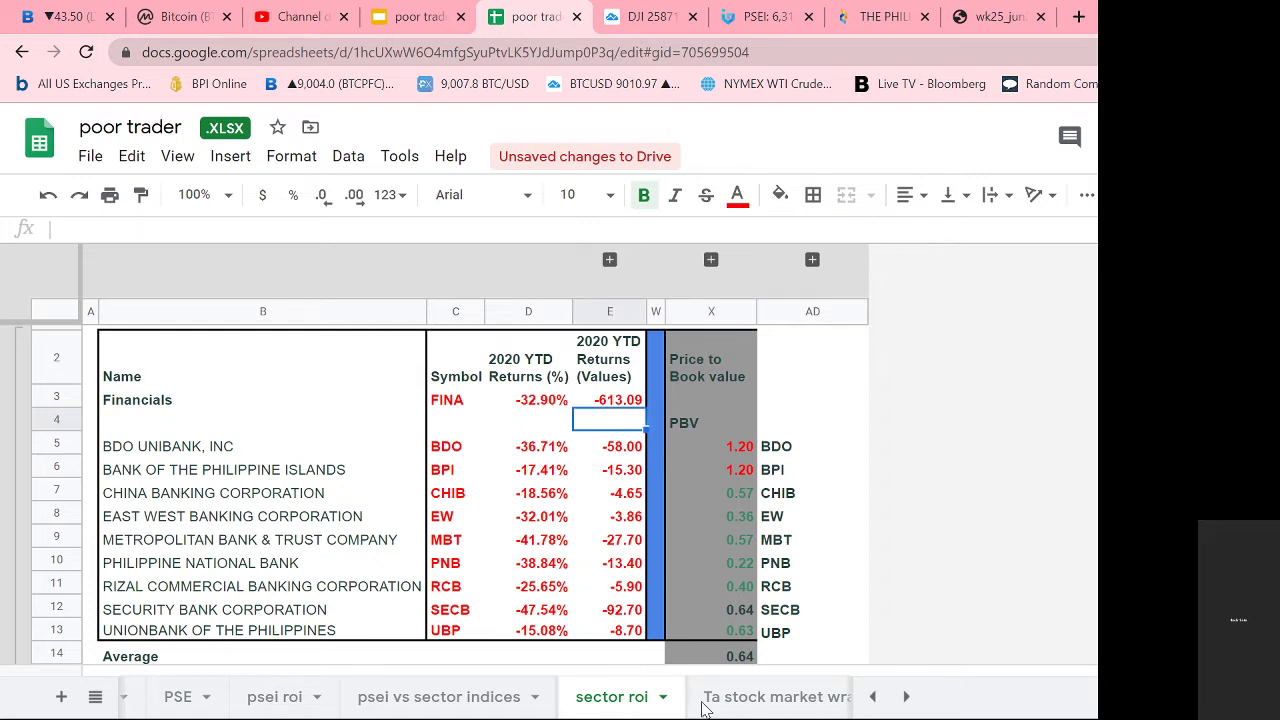
click(728, 423)
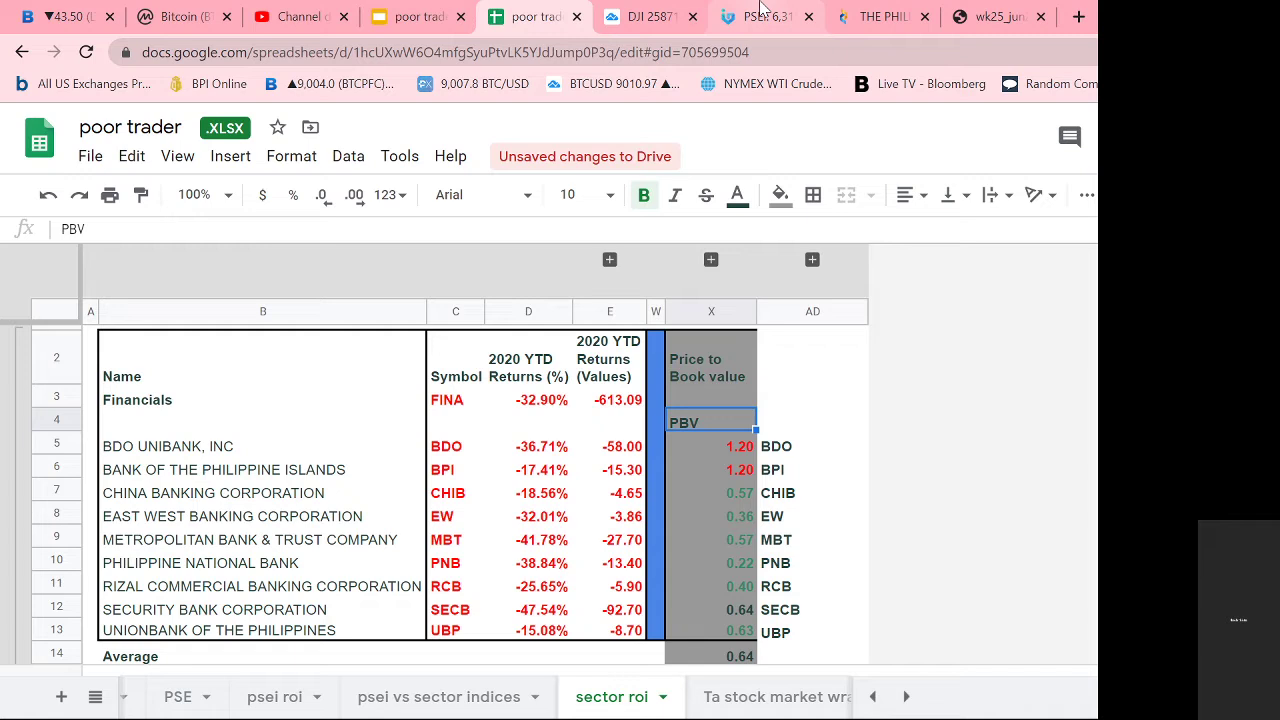
Step: Switch to the Investagrams chart and load the Financials index, symbol FINA
click(760, 12)
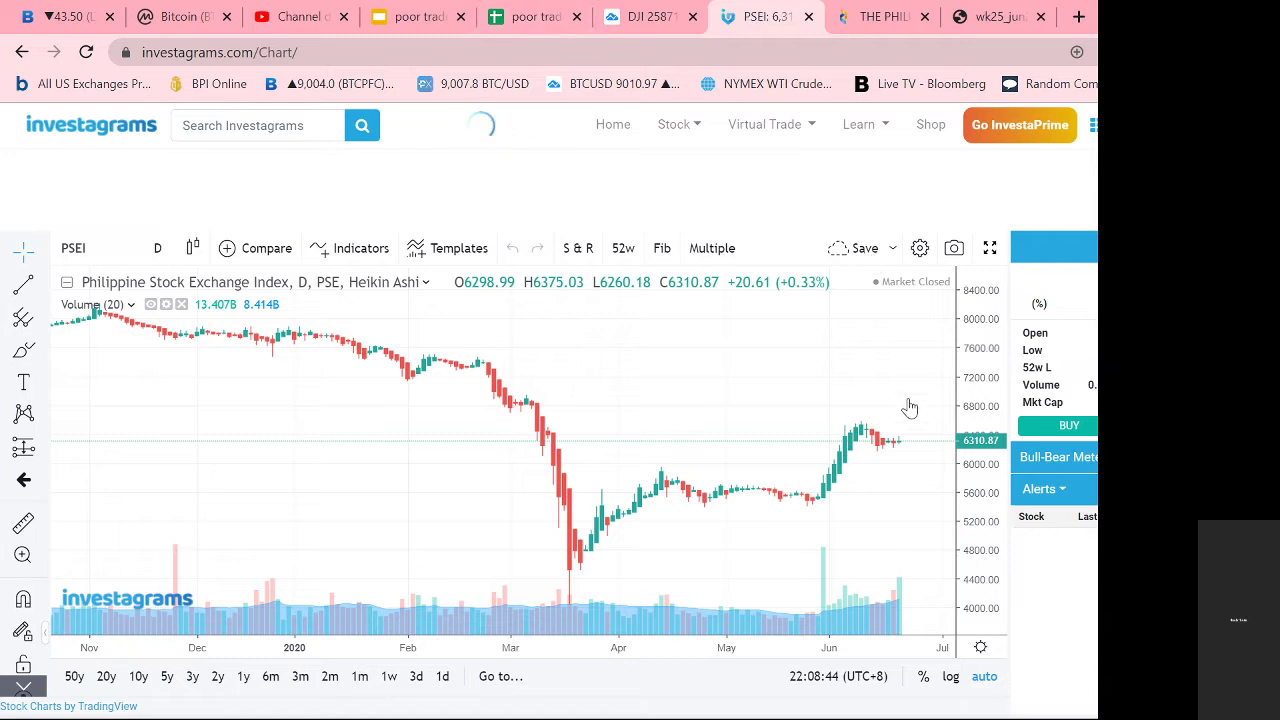
click(110, 251)
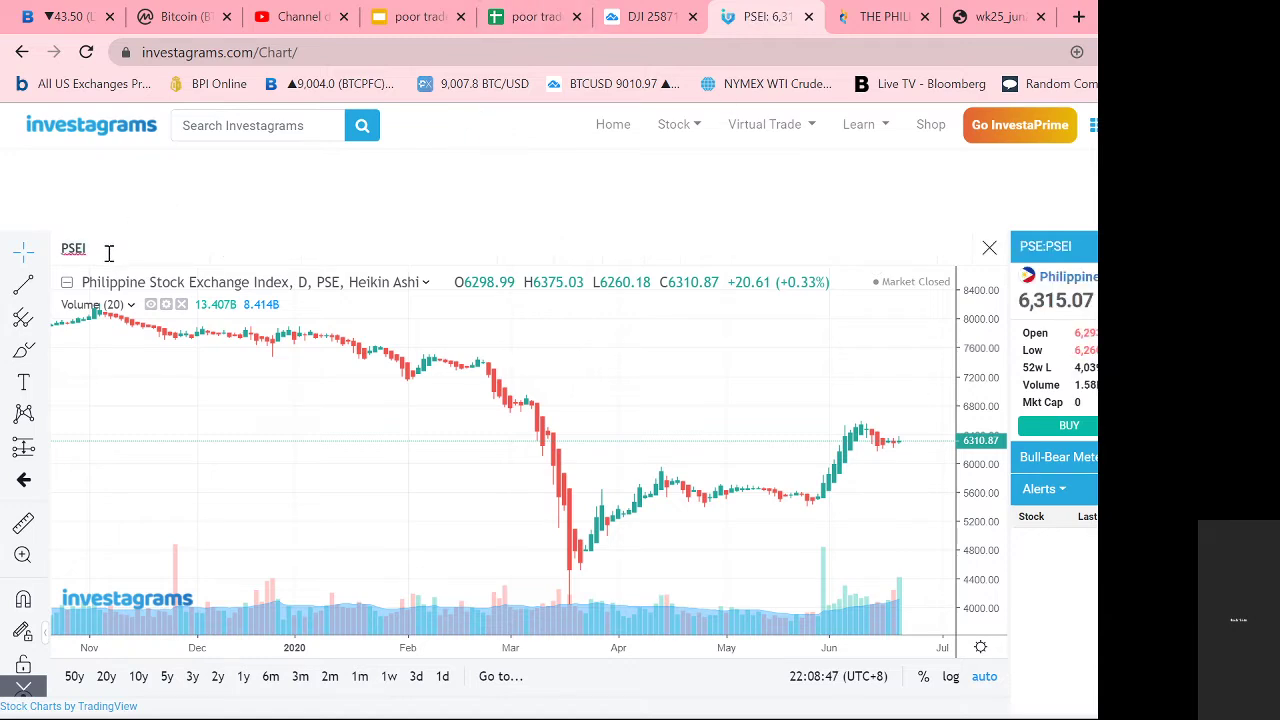
text(FINA)
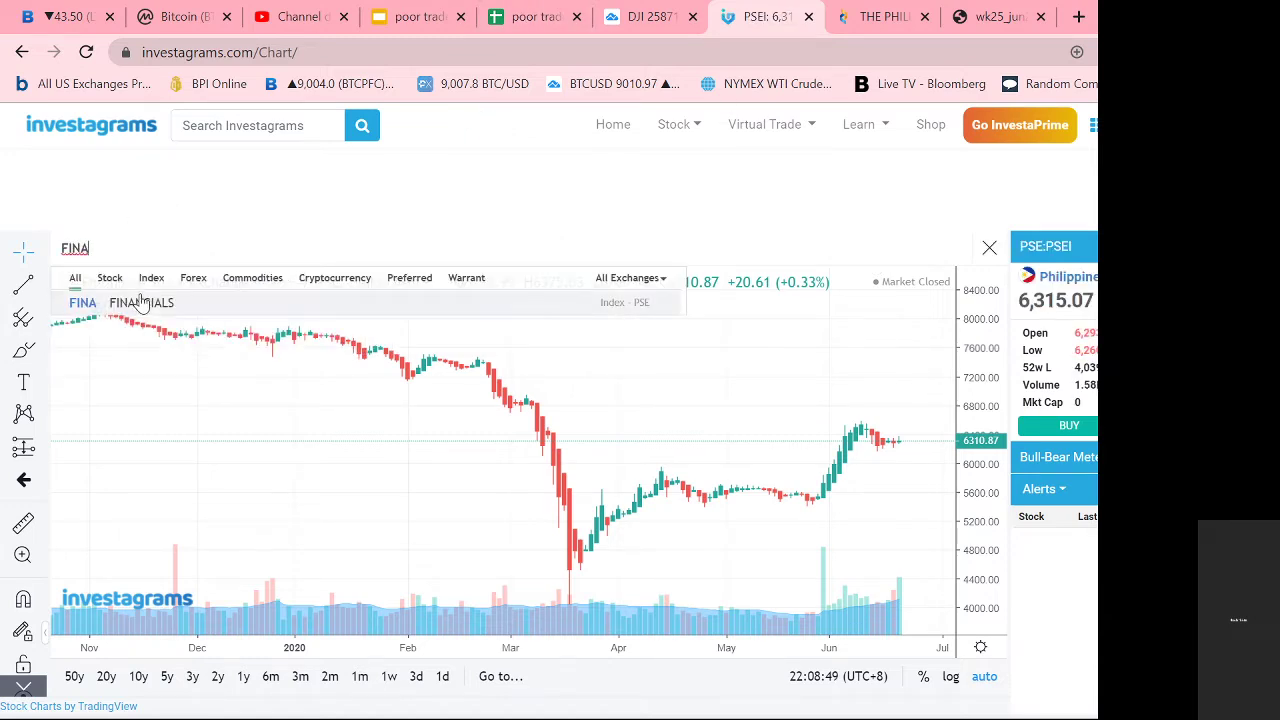
click(143, 300)
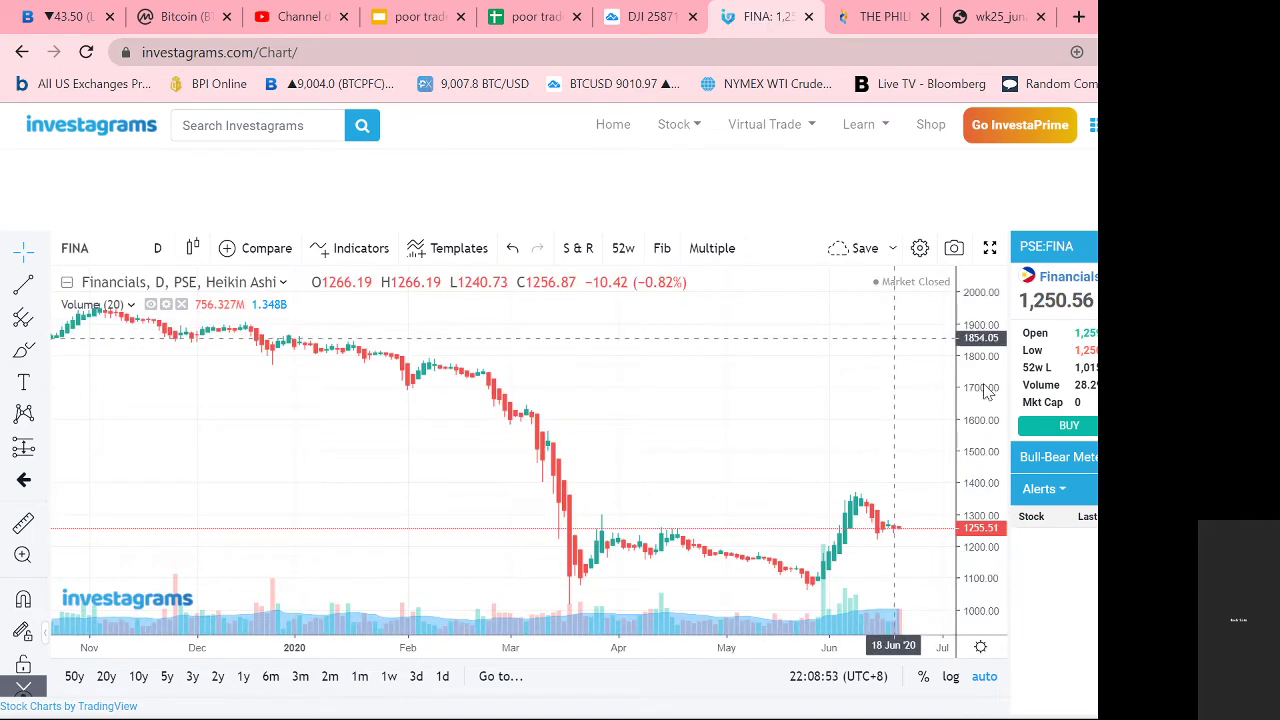
scroll(807, 418, up, 3)
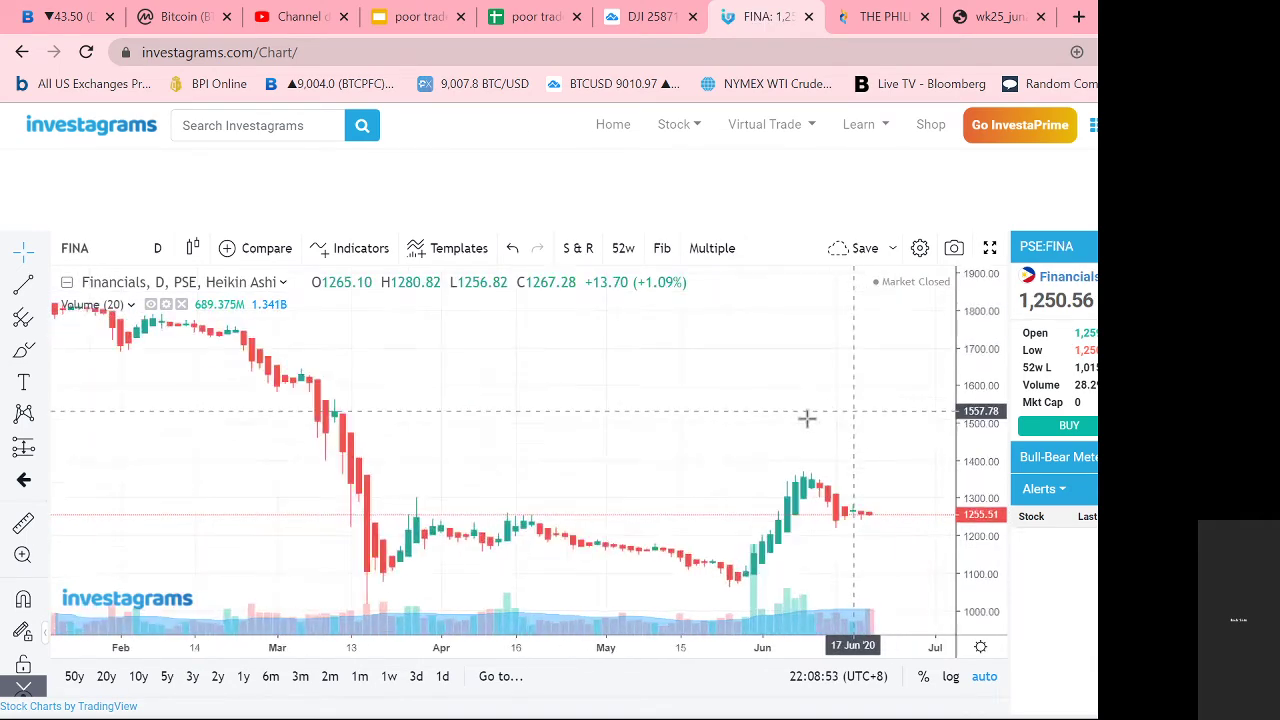
scroll(807, 418, up, 1)
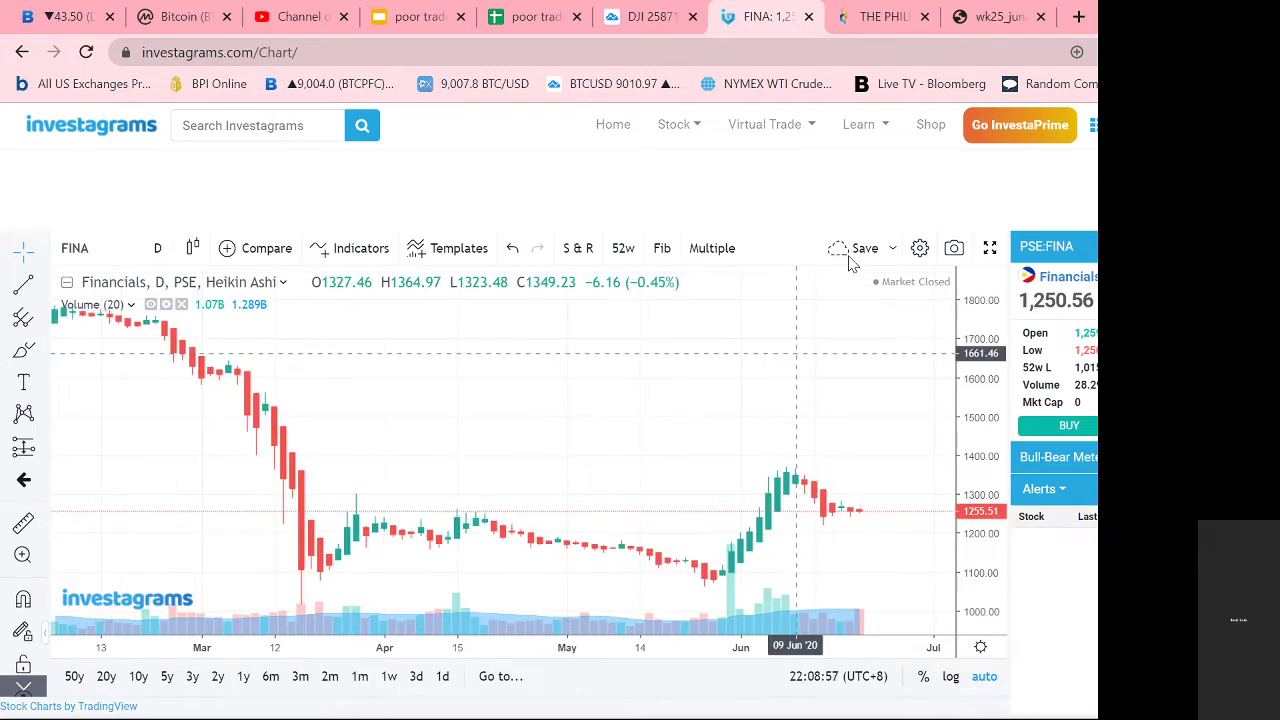
Step: Load the saved chart layout Poor Trader PSEI
click(893, 250)
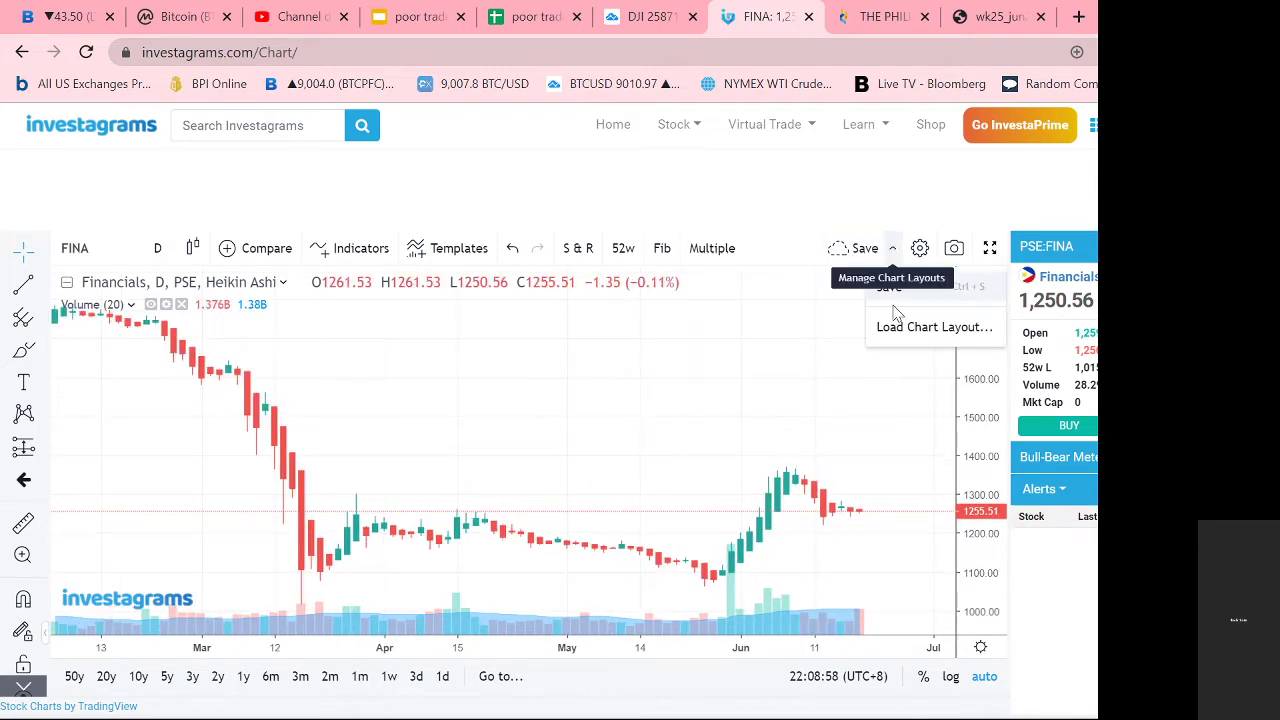
click(516, 403)
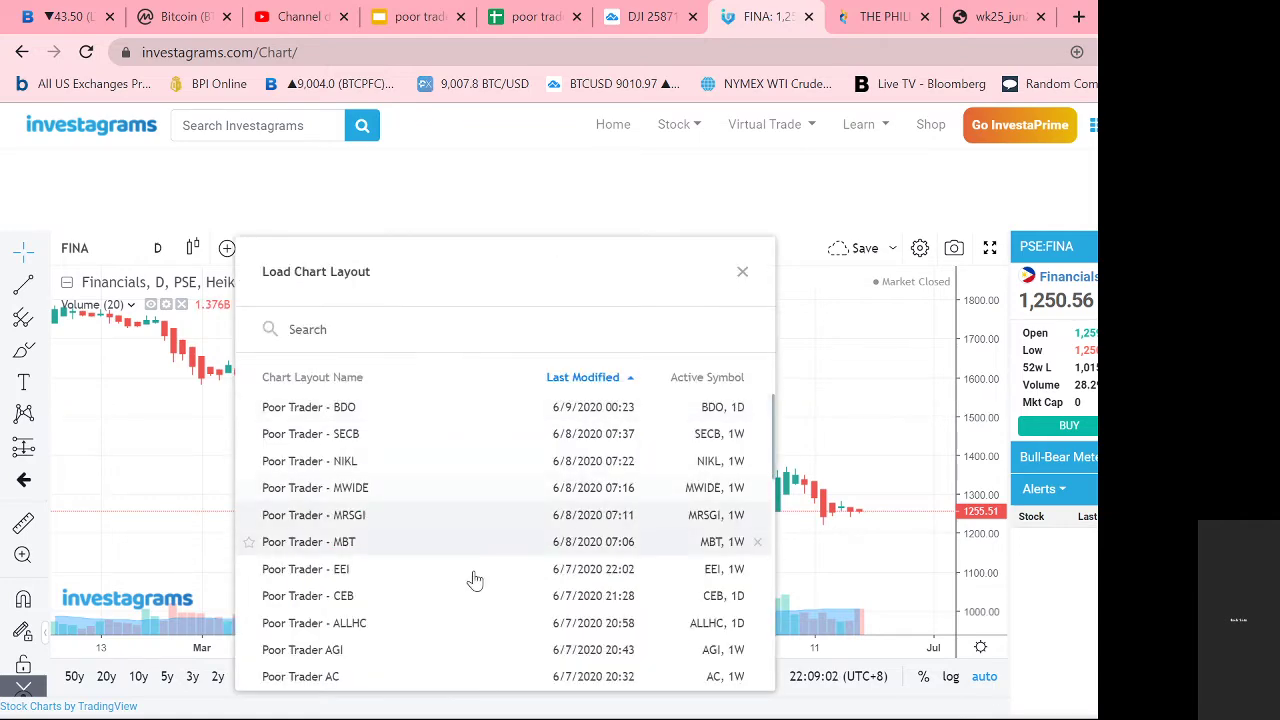
scroll(471, 580, down, 1)
click(452, 605)
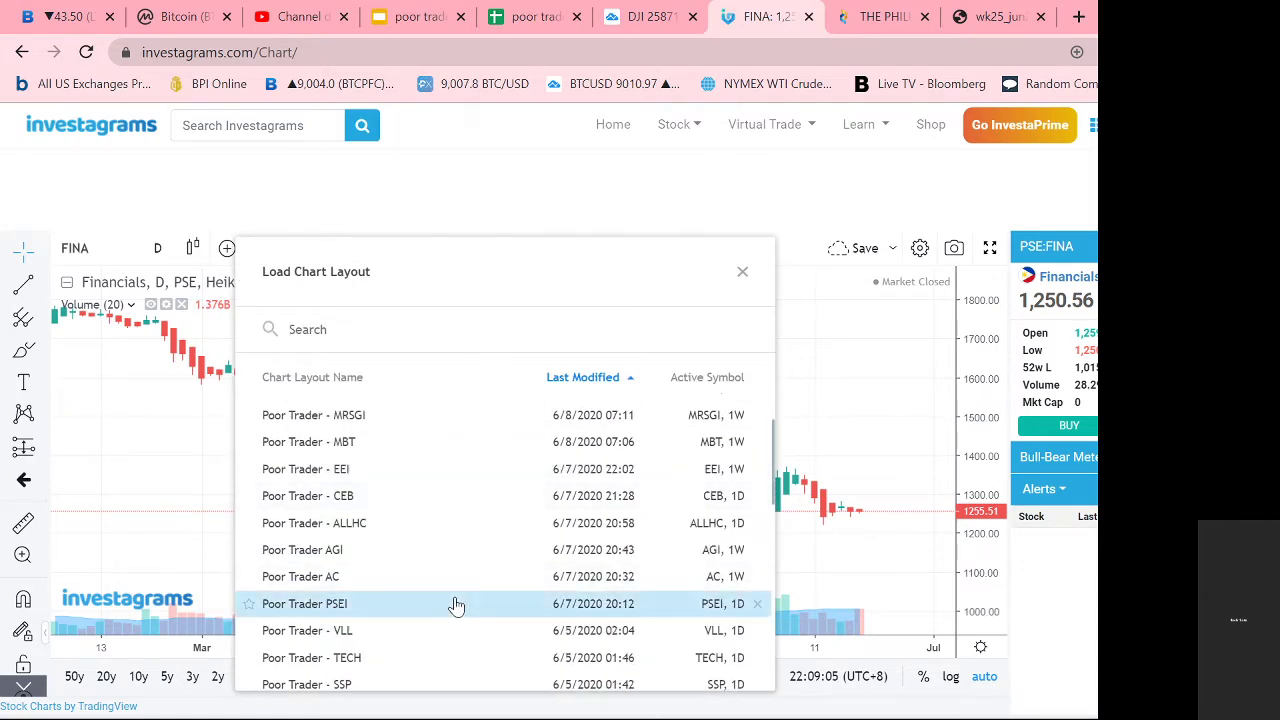
click(743, 273)
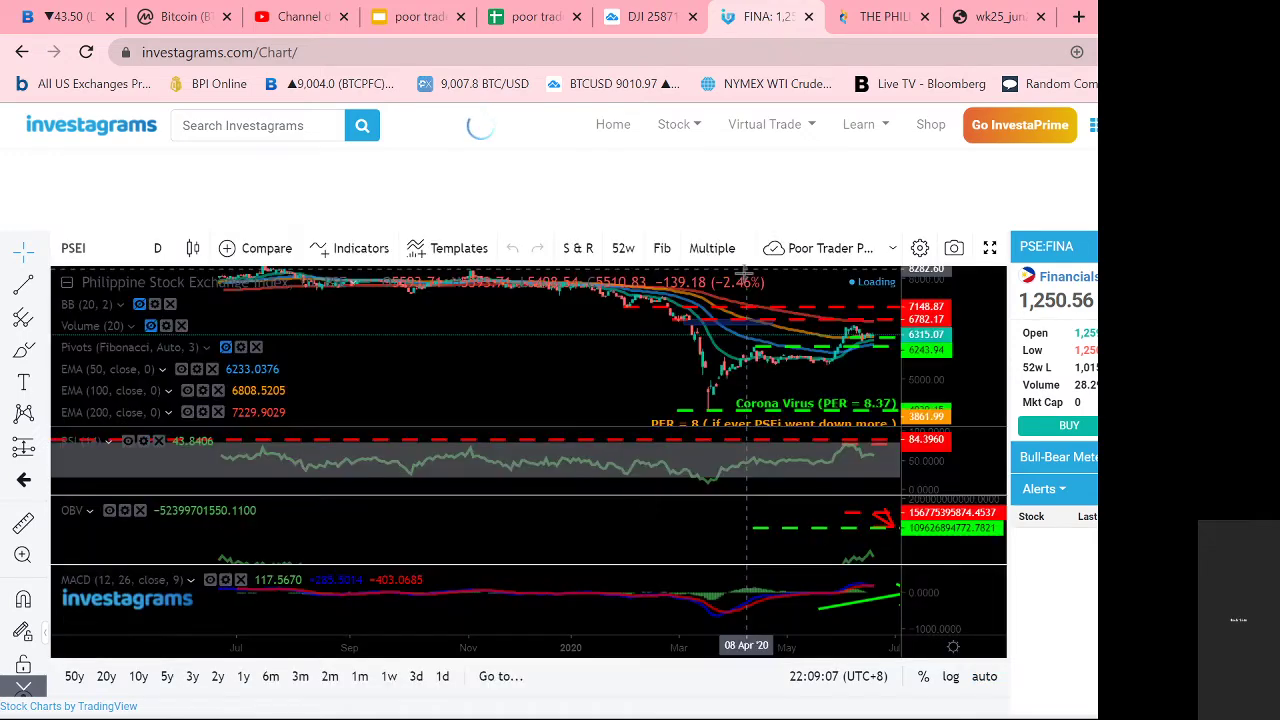
Step: Remove the BB, EMA, Pivots, OBV and MACD indicators from the PSEI chart
click(170, 304)
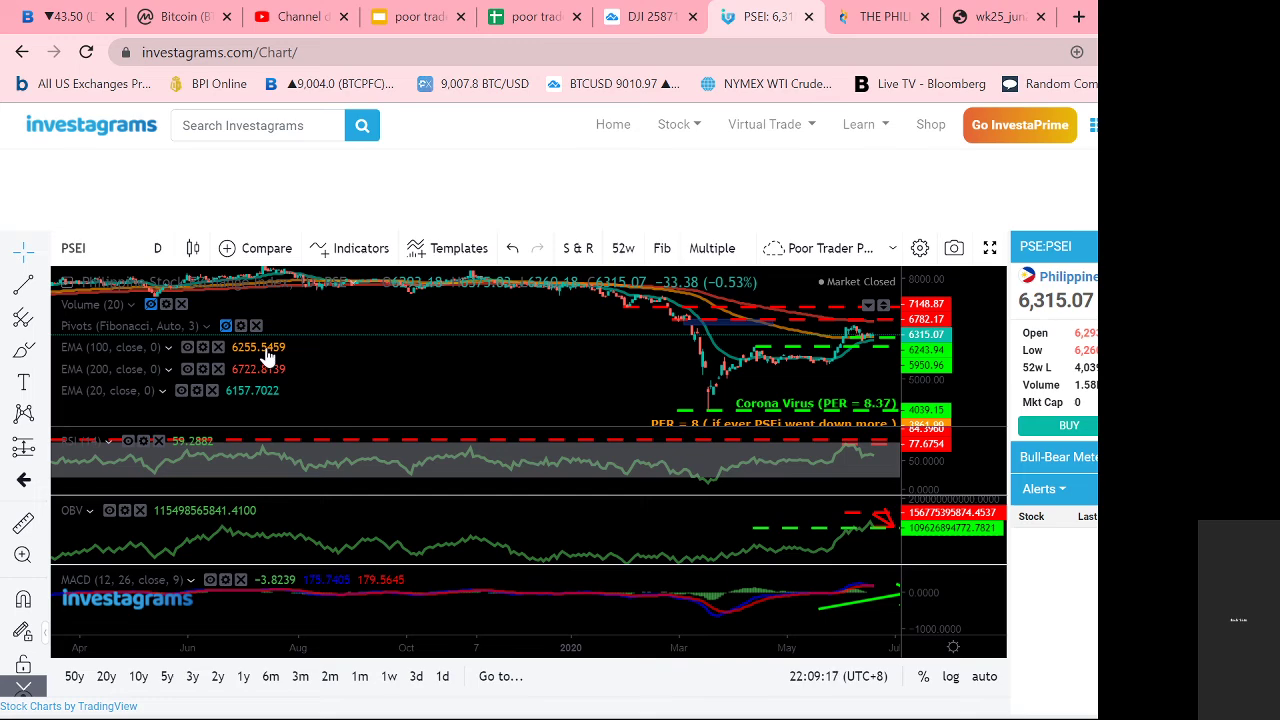
click(266, 349)
click(216, 348)
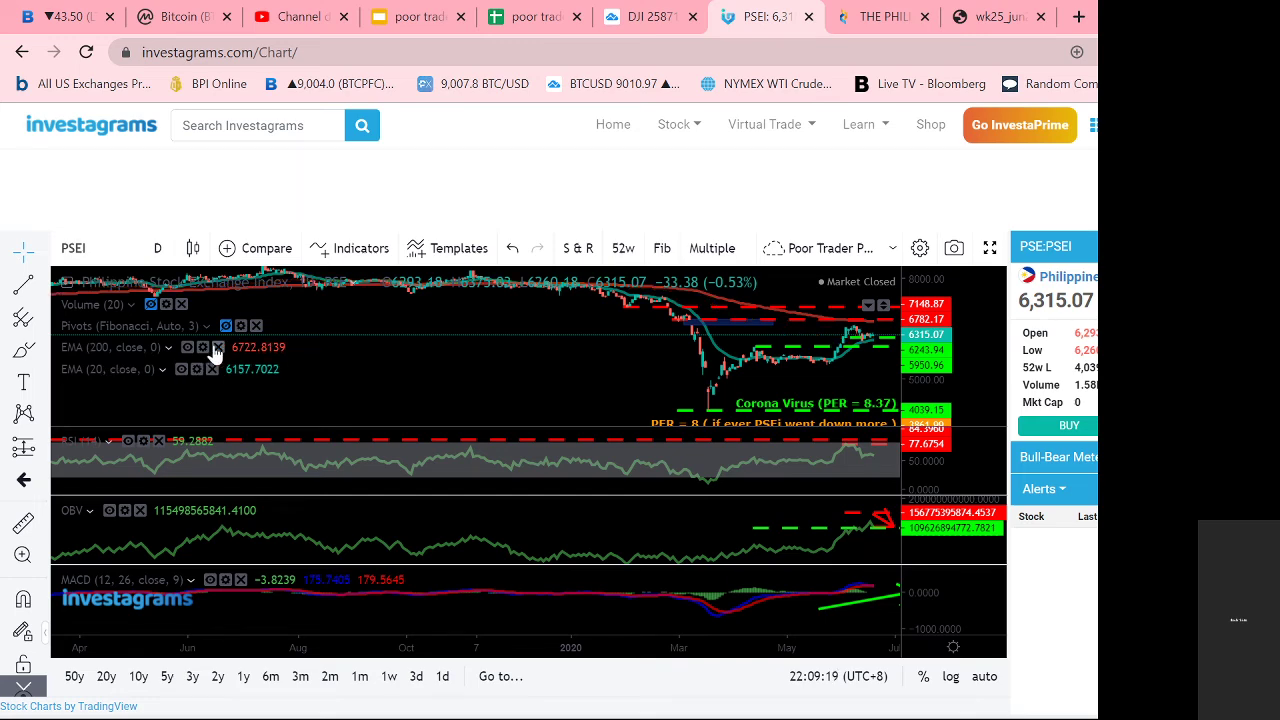
click(216, 348)
click(214, 349)
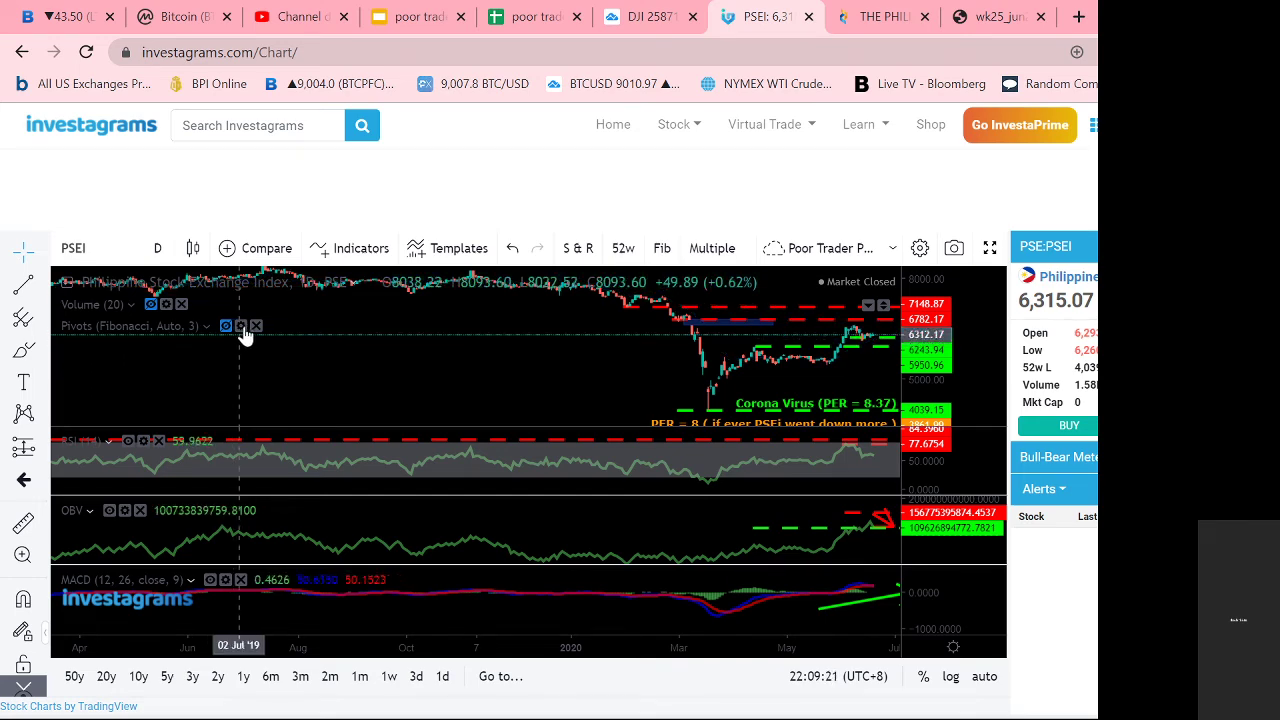
click(257, 327)
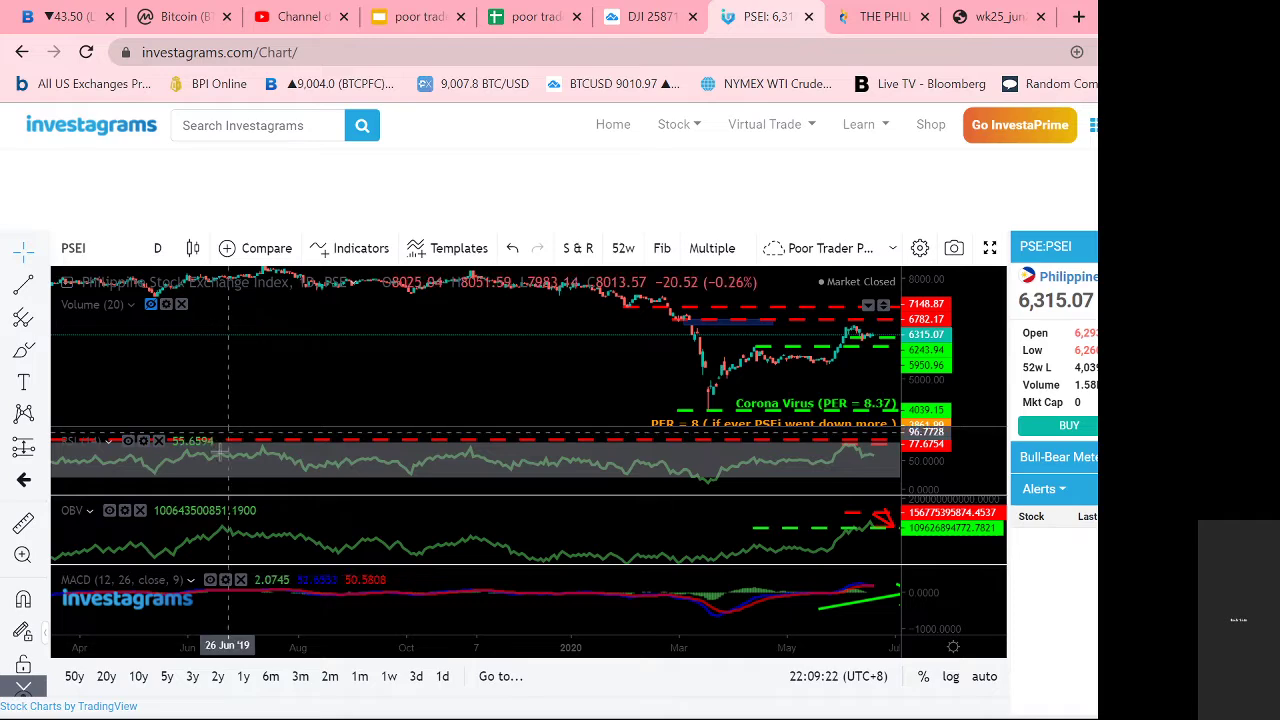
click(140, 512)
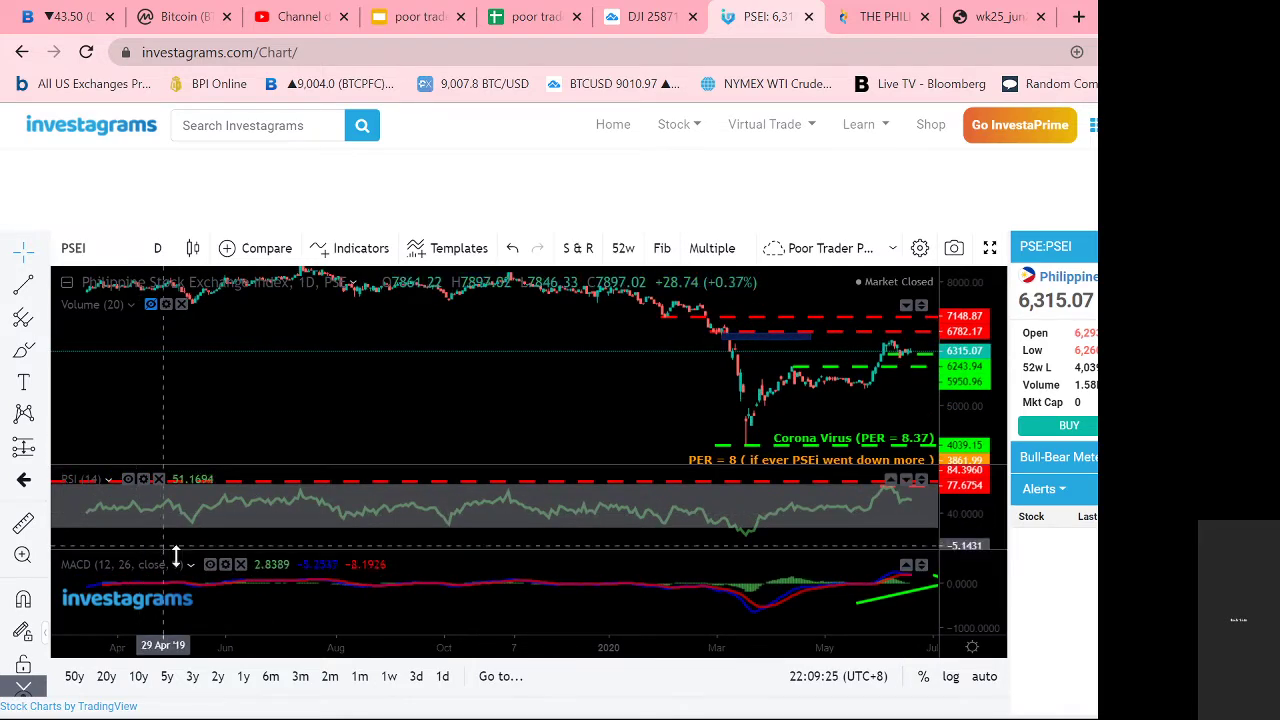
click(240, 565)
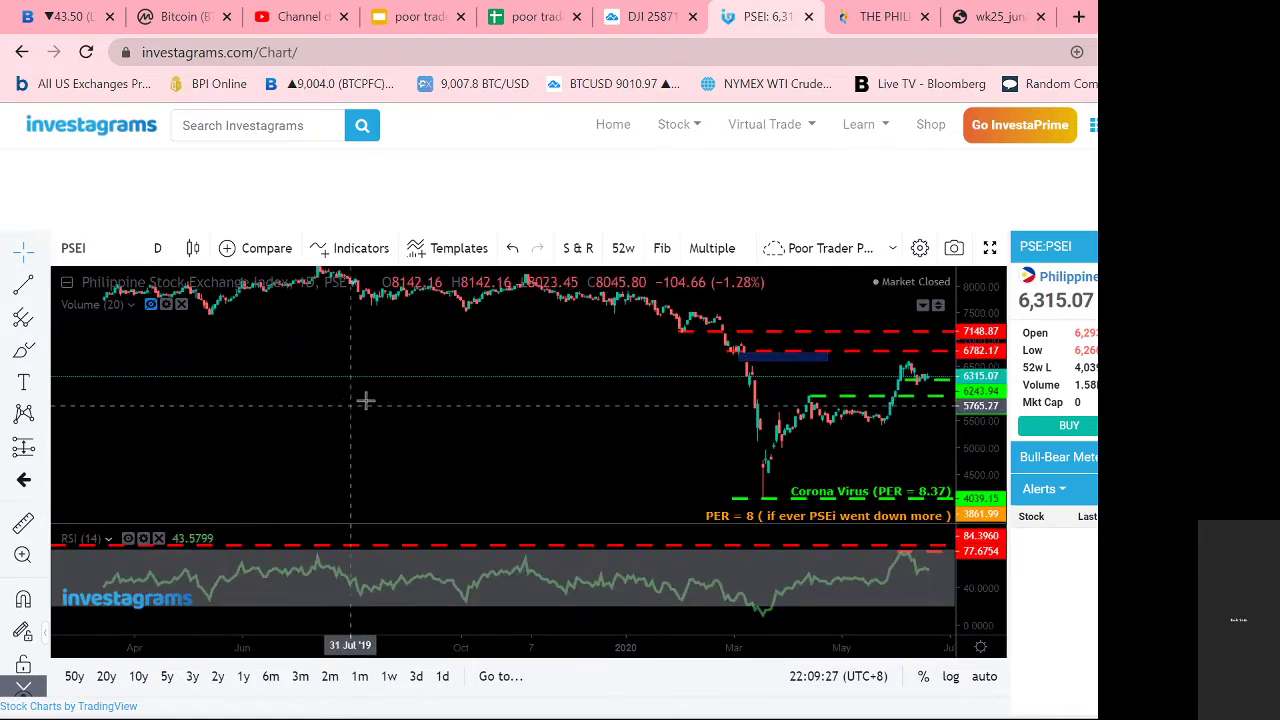
Step: Change the charted symbol to the Financials index, FINA, within the loaded layout
scroll(369, 420, up, 5)
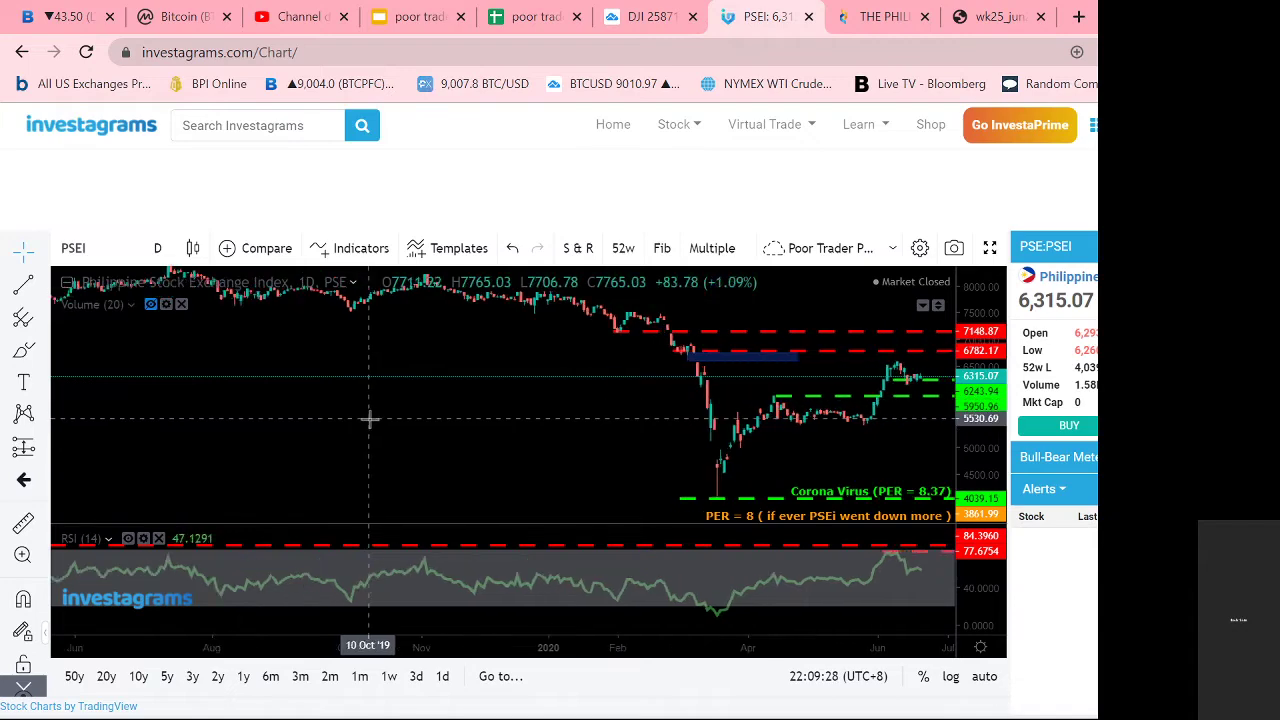
click(106, 252)
text(FINA)
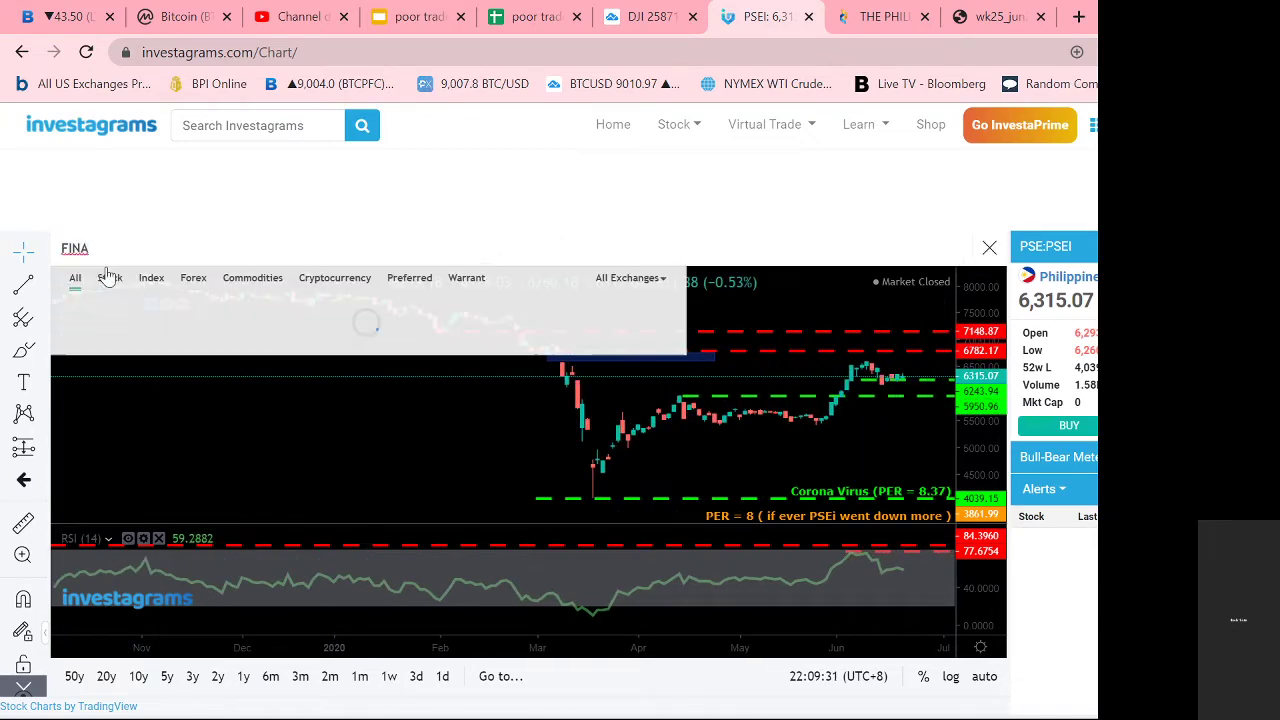
click(116, 300)
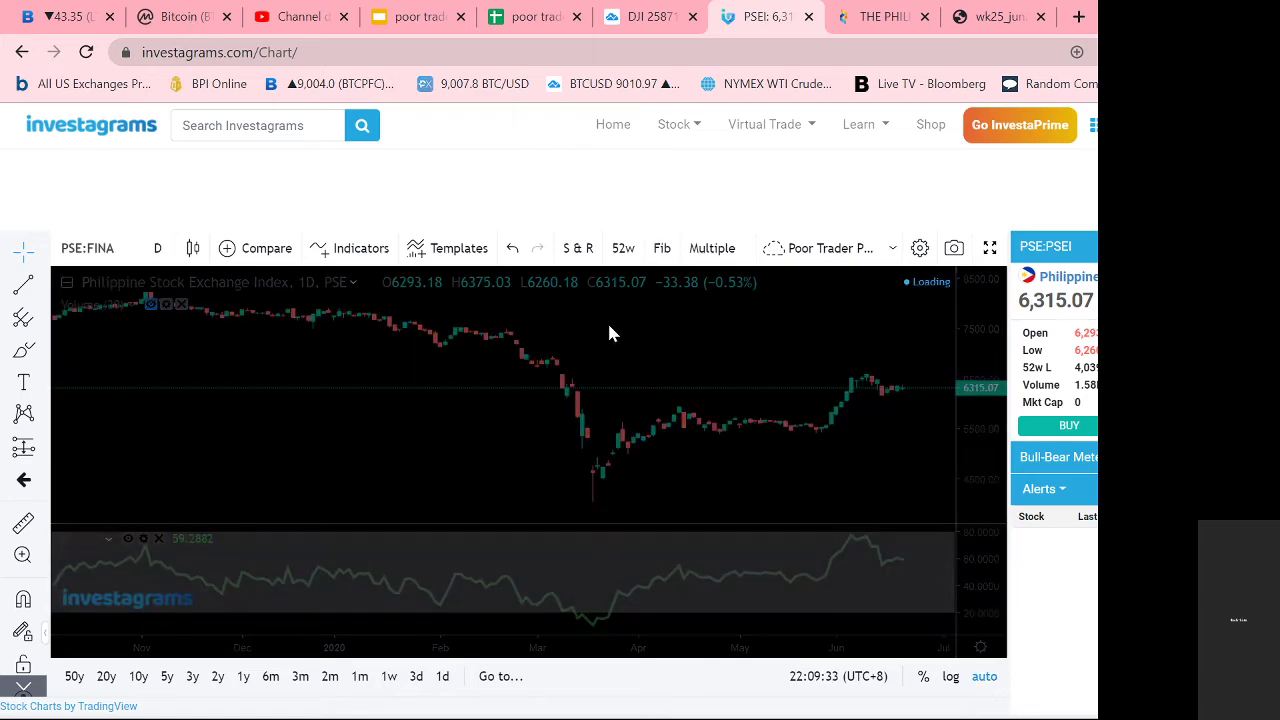
Step: Examine the daily price and RSI movement of the Financials index during the first half of 2020
scroll(672, 372, up, 4)
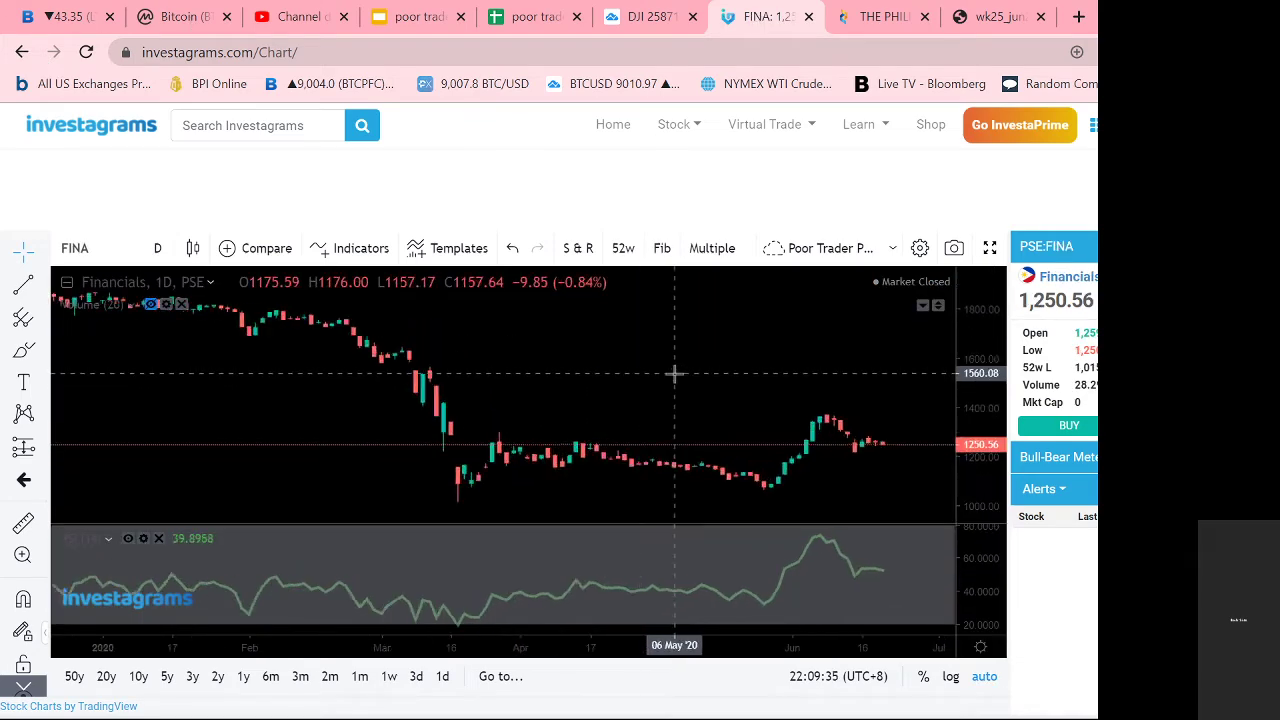
scroll(680, 373, up, 2)
scroll(690, 376, down, 5)
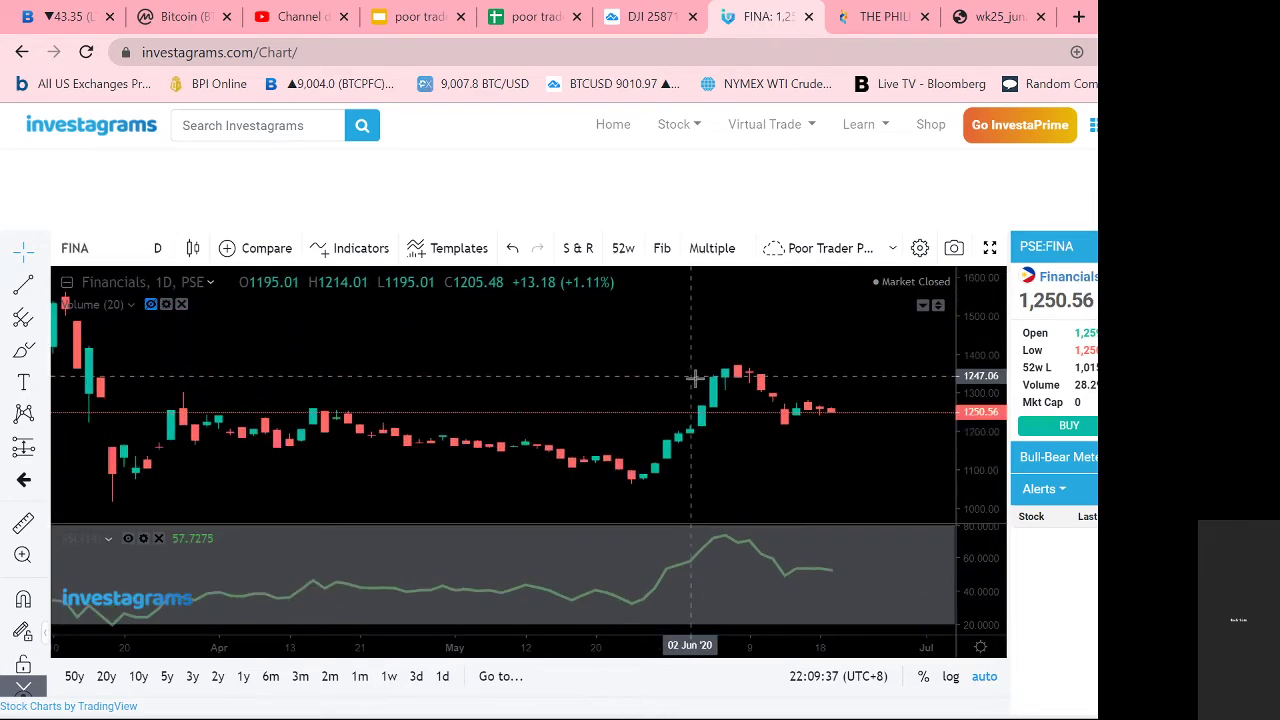
scroll(696, 379, up, 3)
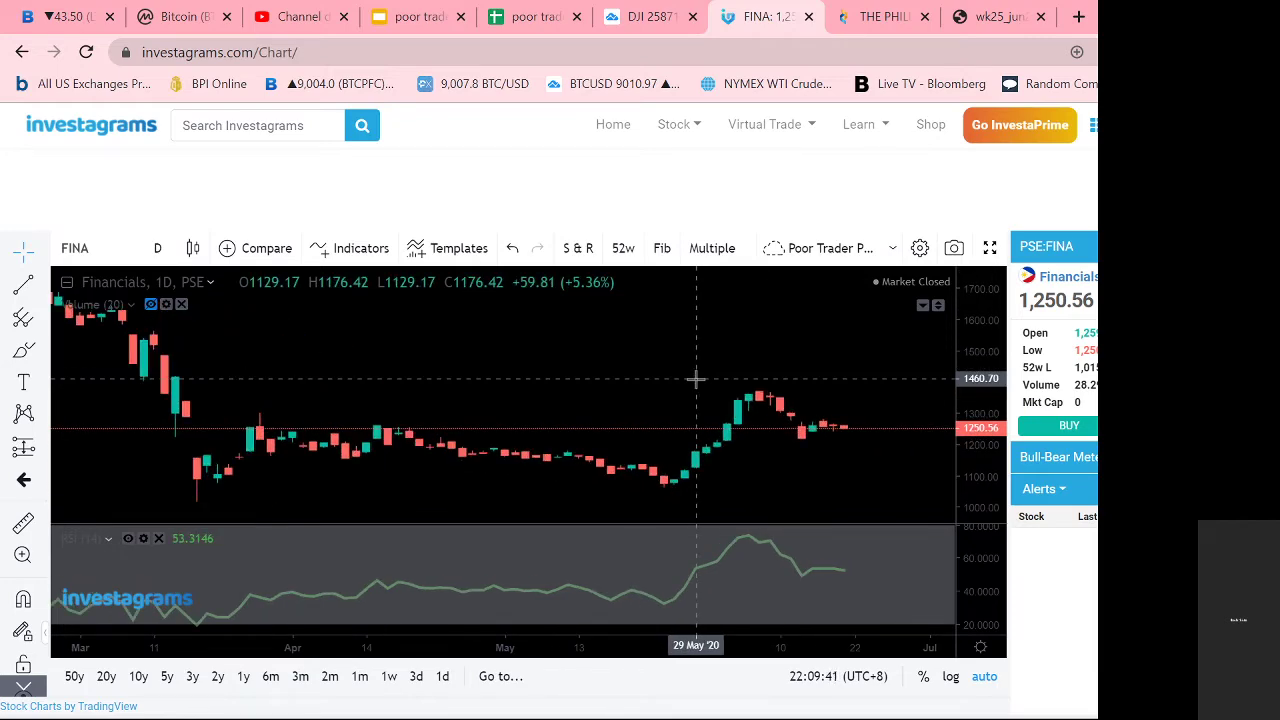
scroll(696, 379, down, 3)
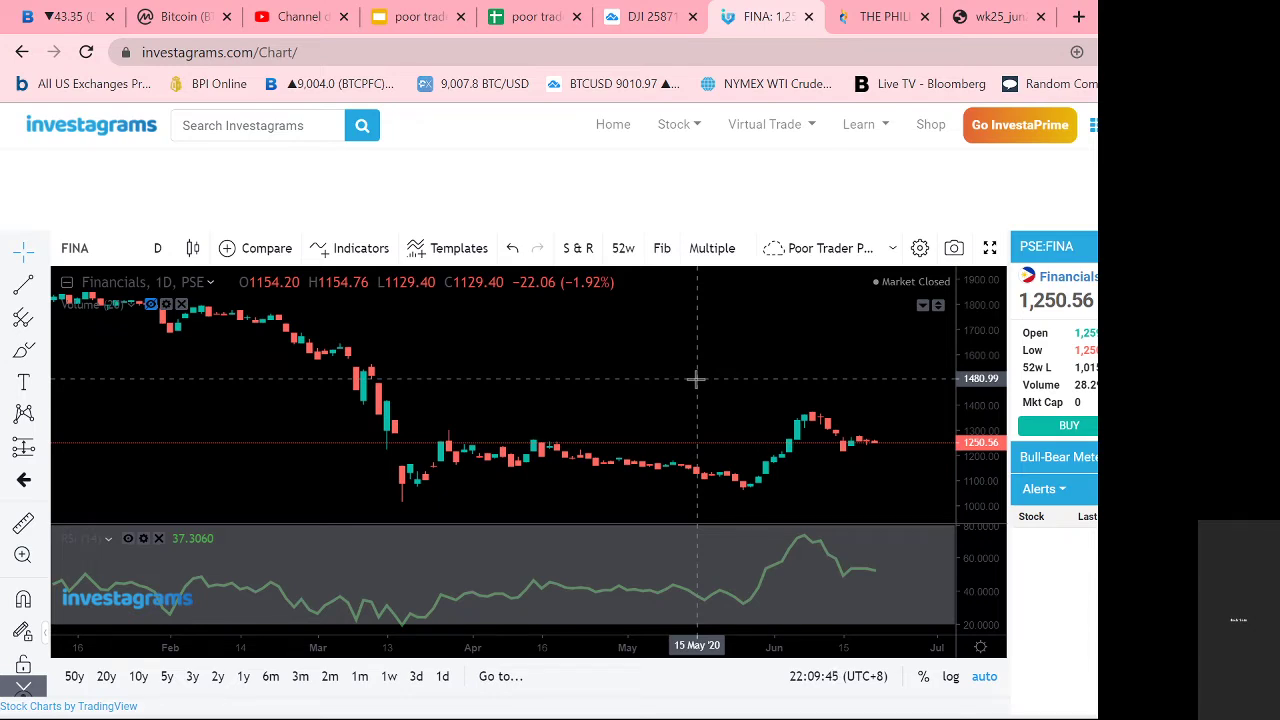
scroll(696, 379, up, 3)
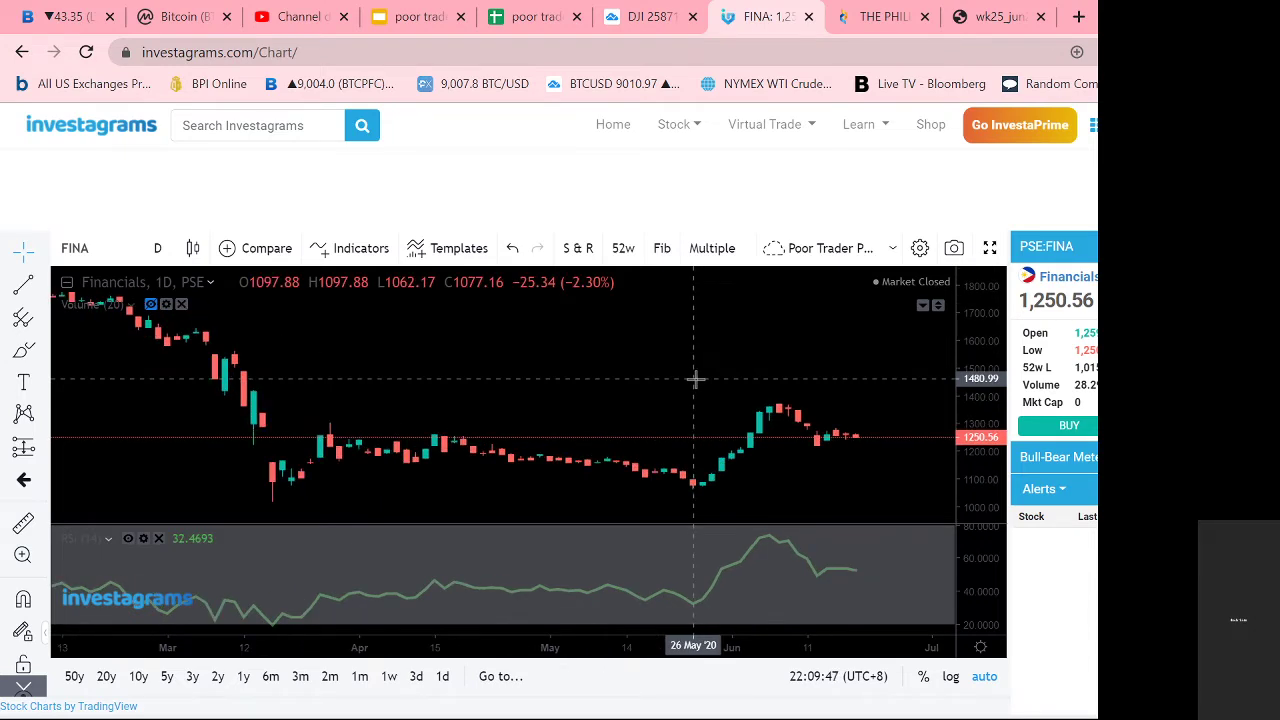
scroll(697, 380, down, 3)
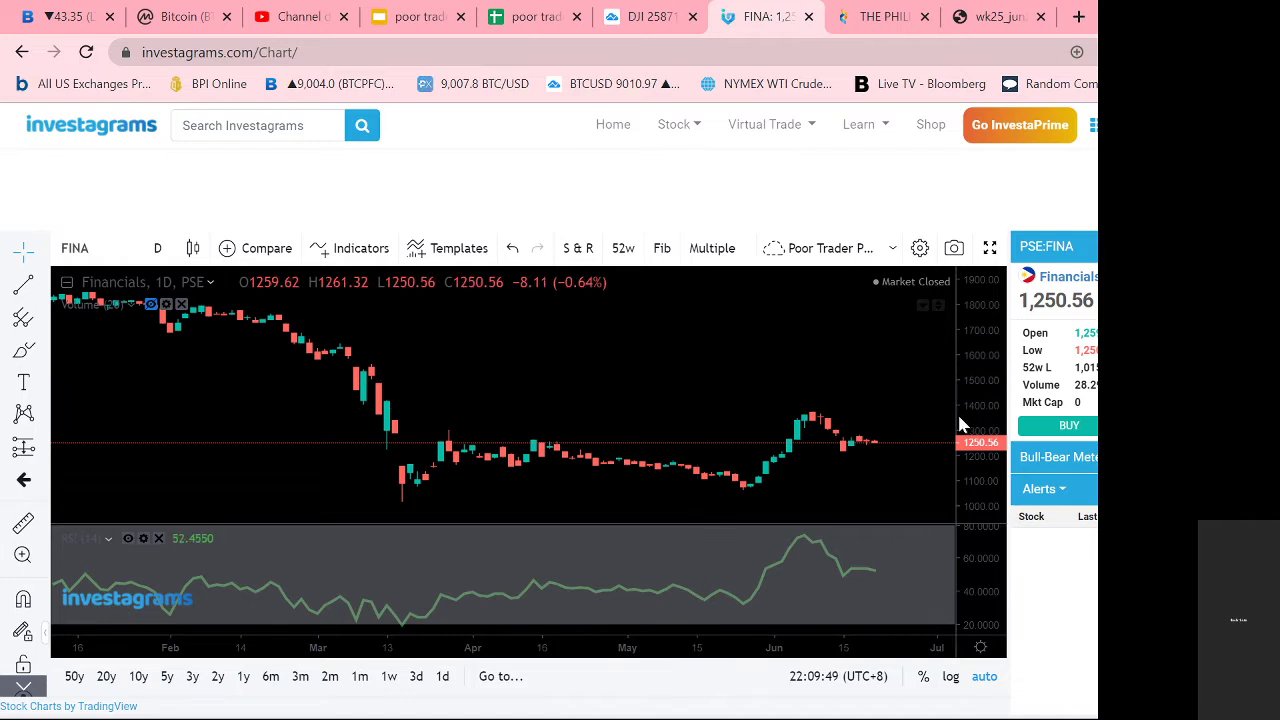
drag(900, 380, 777, 377)
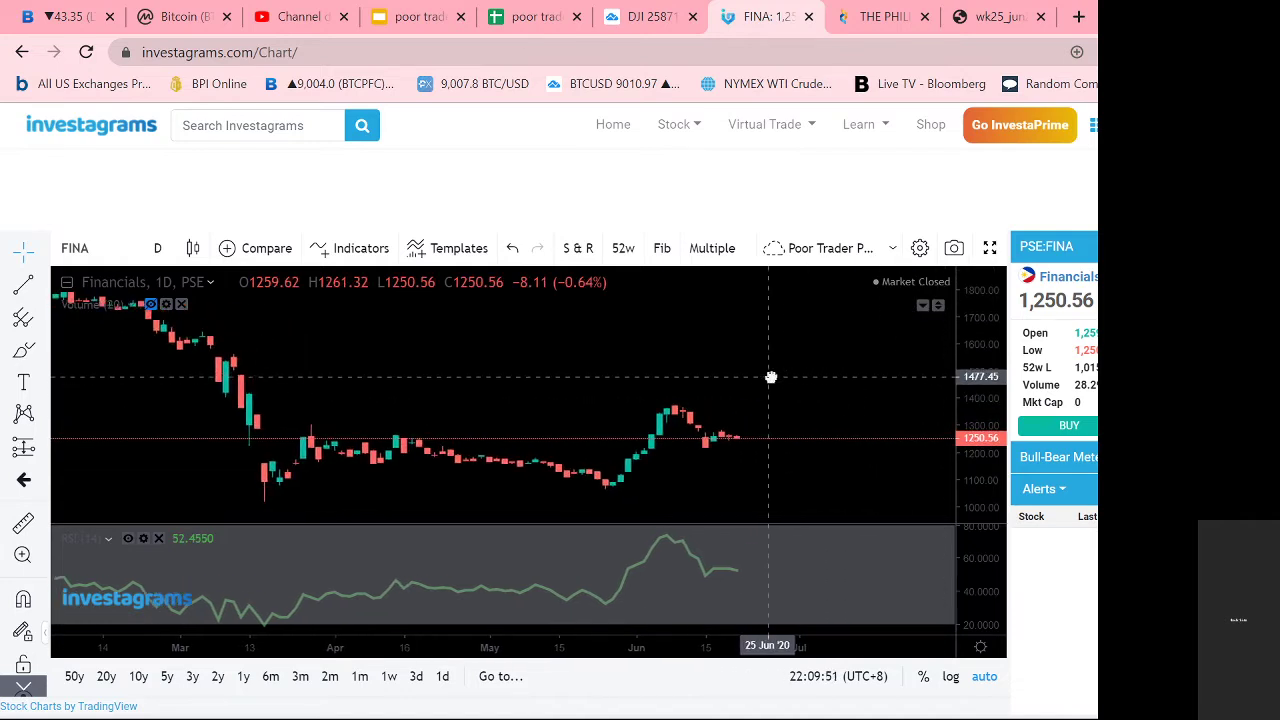
drag(623, 372, 724, 374)
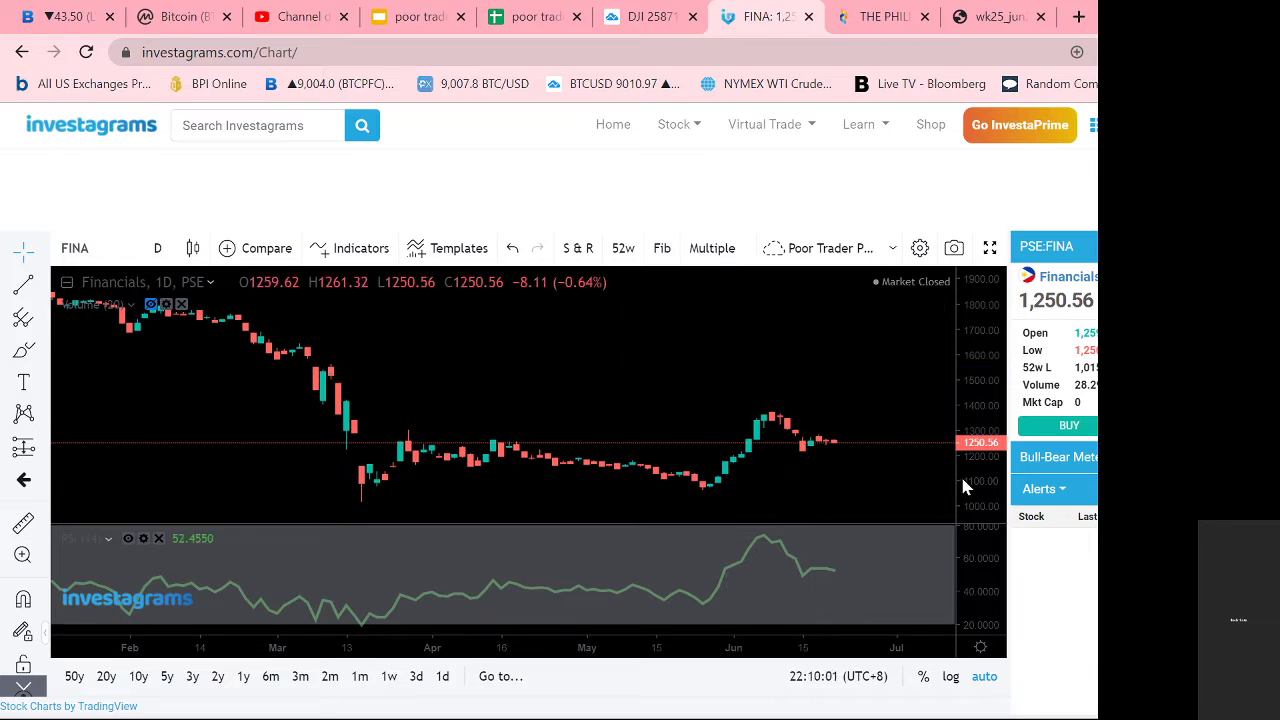
Step: Maximize the Financials price pane and rescale its price axis so the March to June candles fit in view
drag(963, 482, 965, 410)
double_click(854, 406)
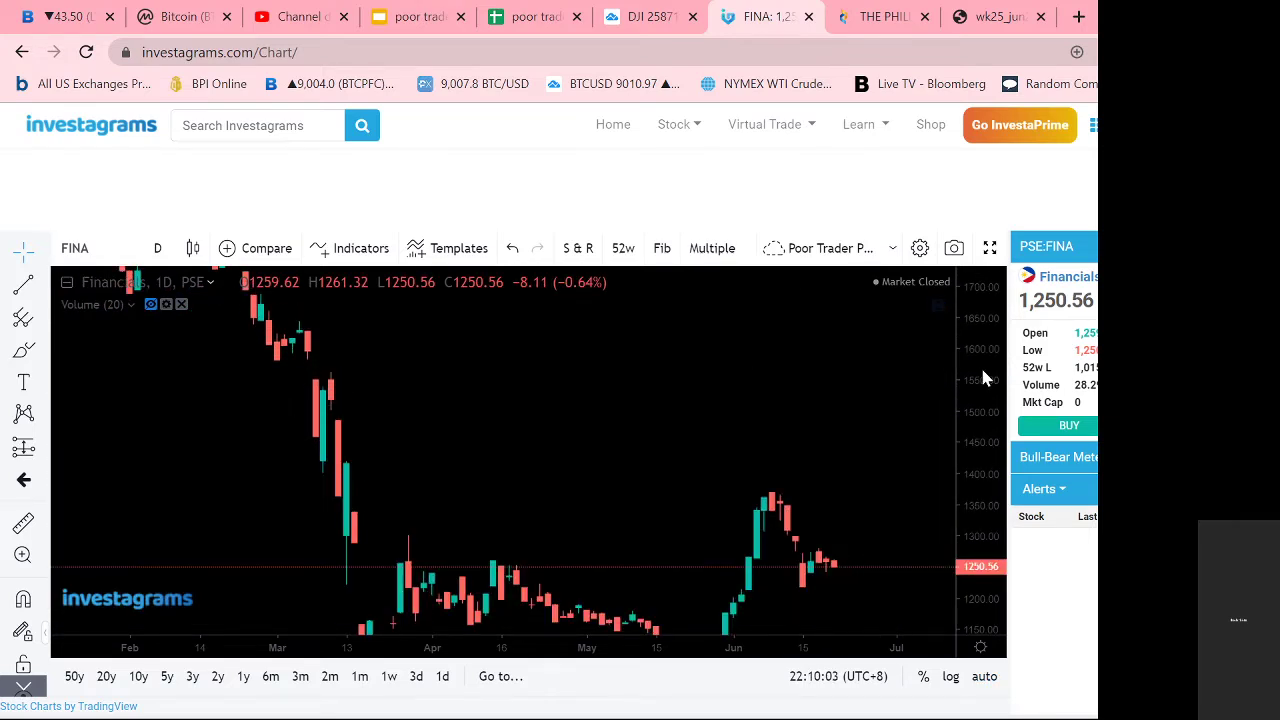
drag(978, 482, 920, 457)
drag(849, 400, 829, 363)
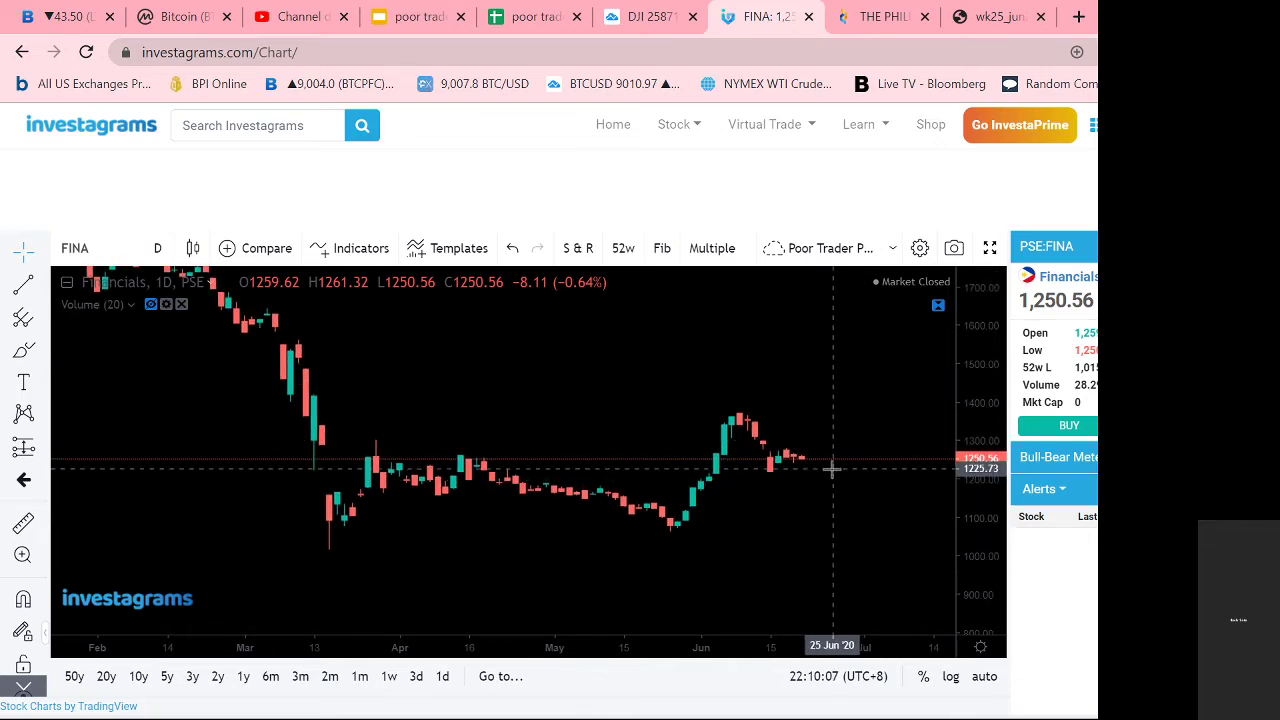
Step: Draw a horizontal ray at about 1221 from 11 June 2020, under the recent lows of the Financials chart, and select it
click(44, 290)
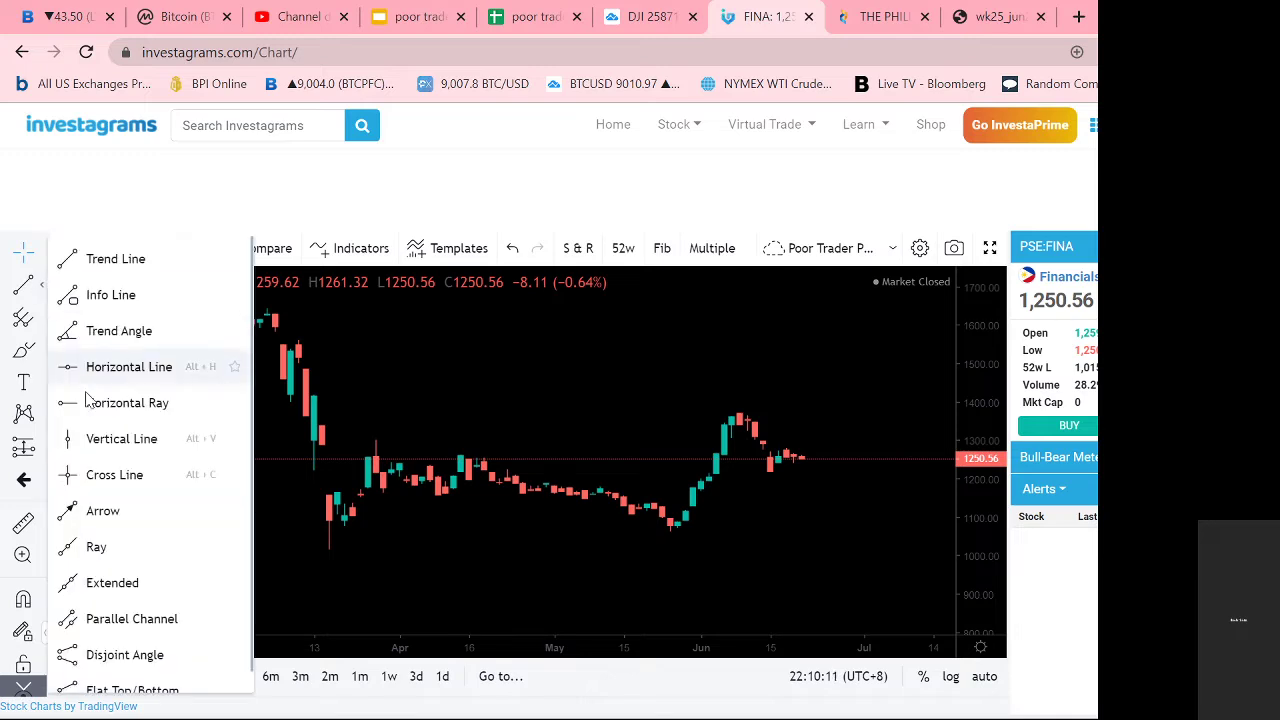
click(229, 395)
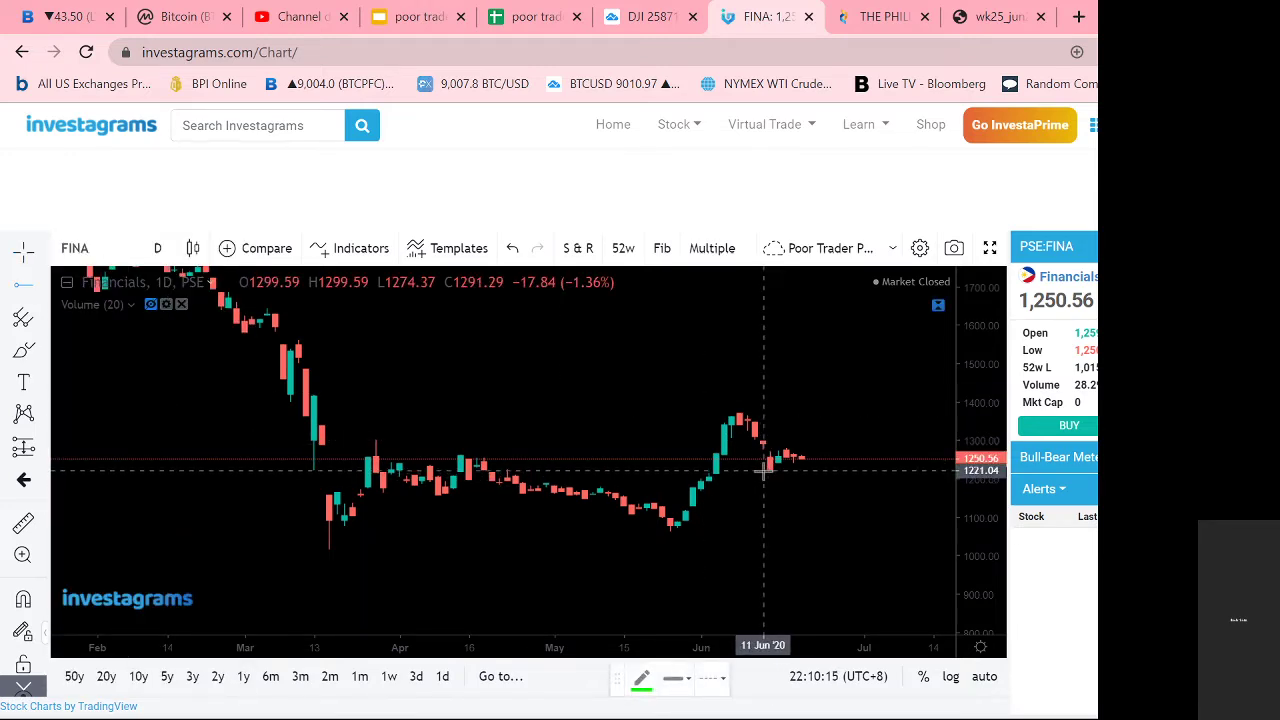
click(764, 470)
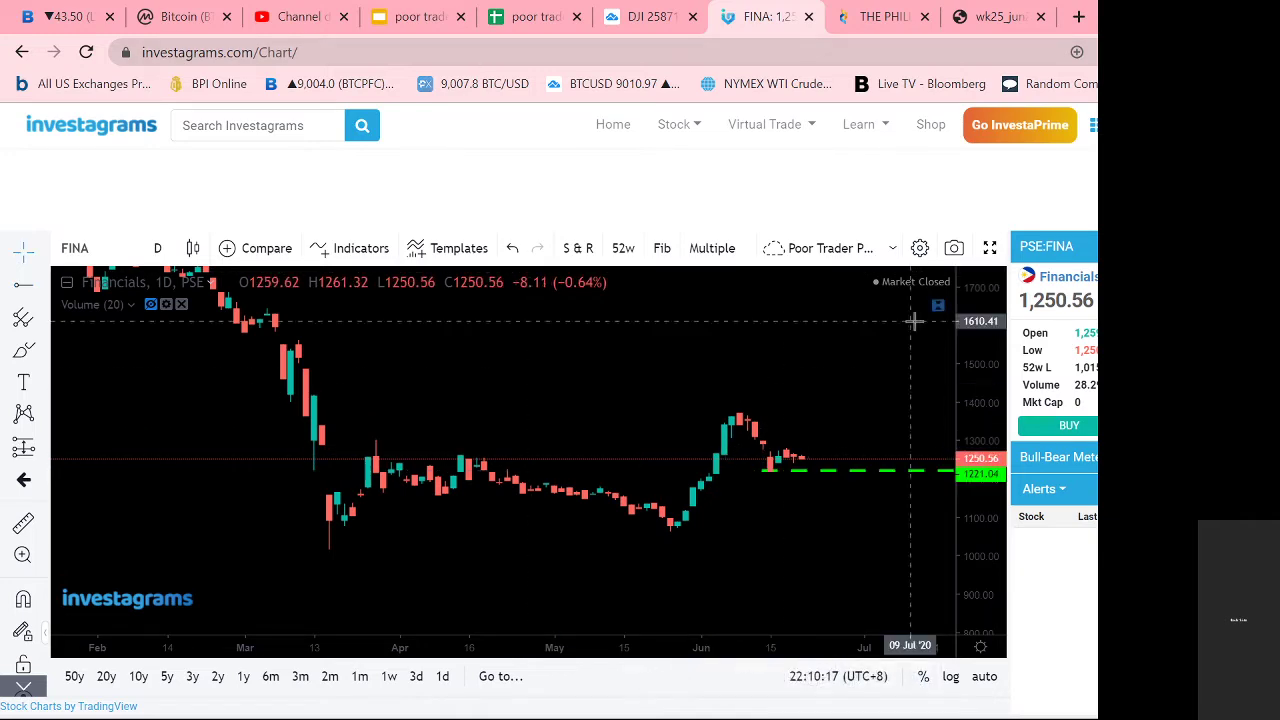
click(801, 478)
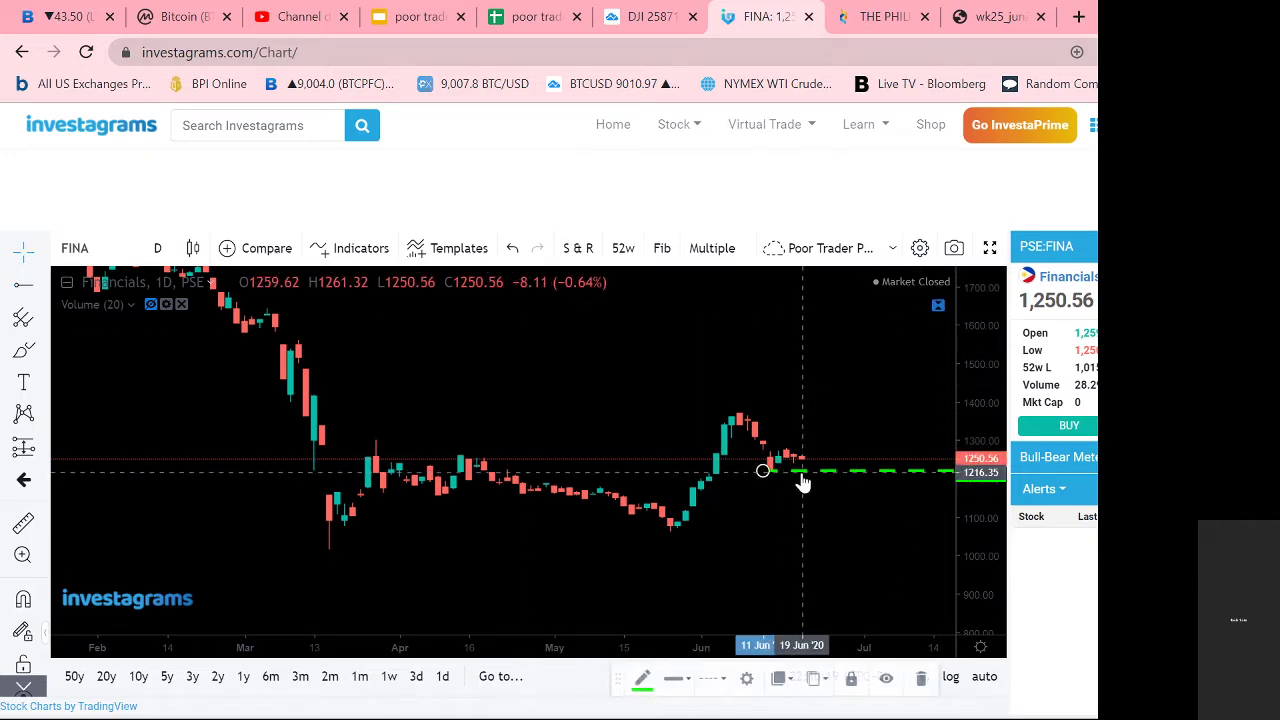
Step: Draw a second green horizontal ray on the Financials chart at about 1158 from 7 April 2020, under the April lows
click(645, 681)
click(547, 555)
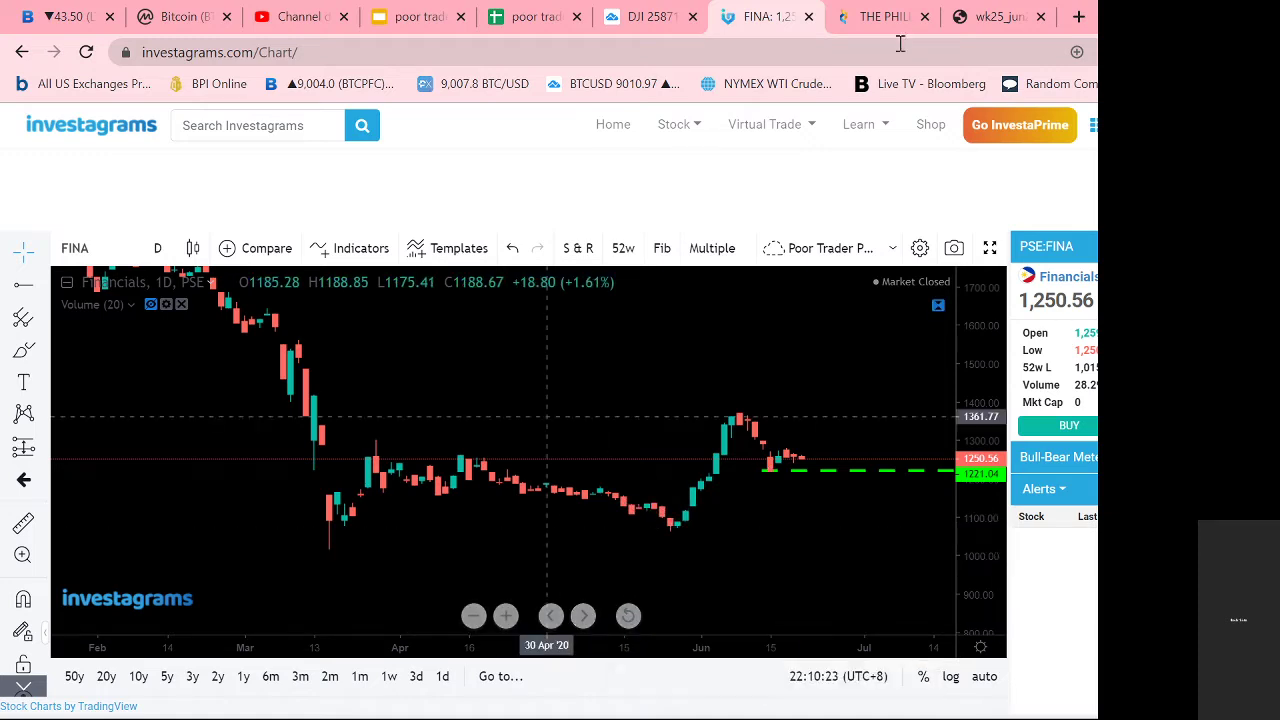
click(22, 290)
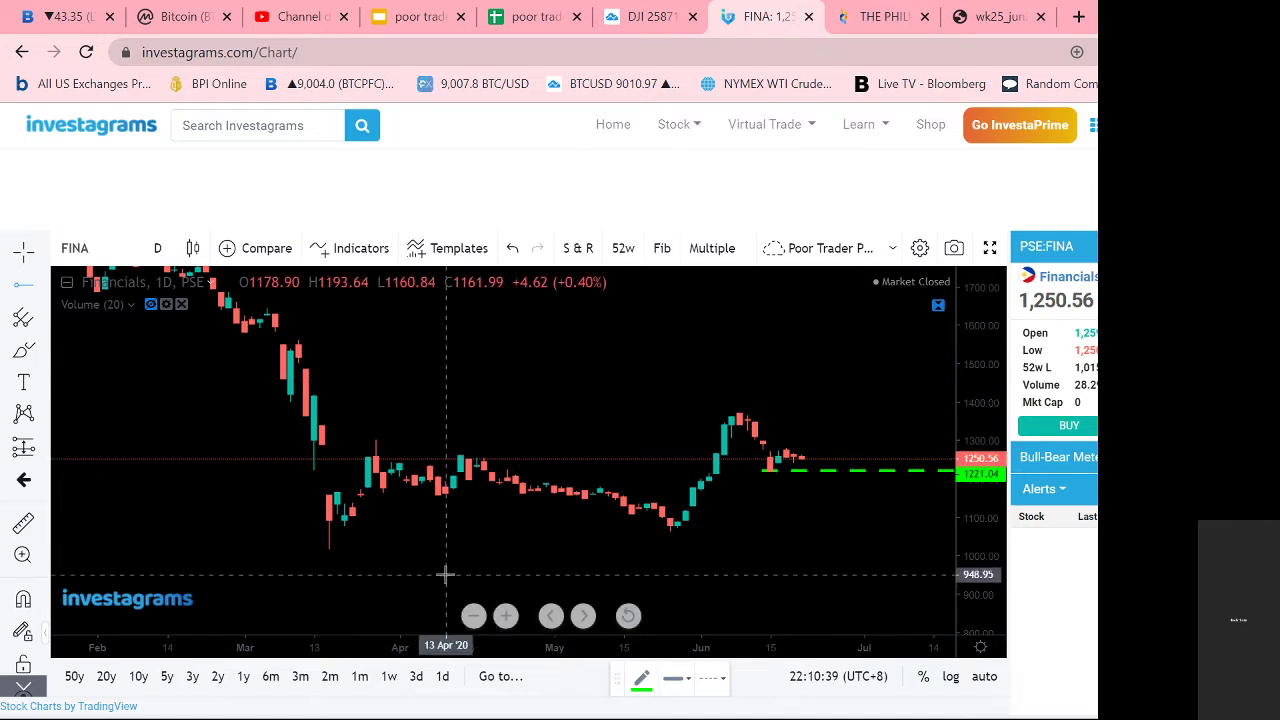
click(432, 496)
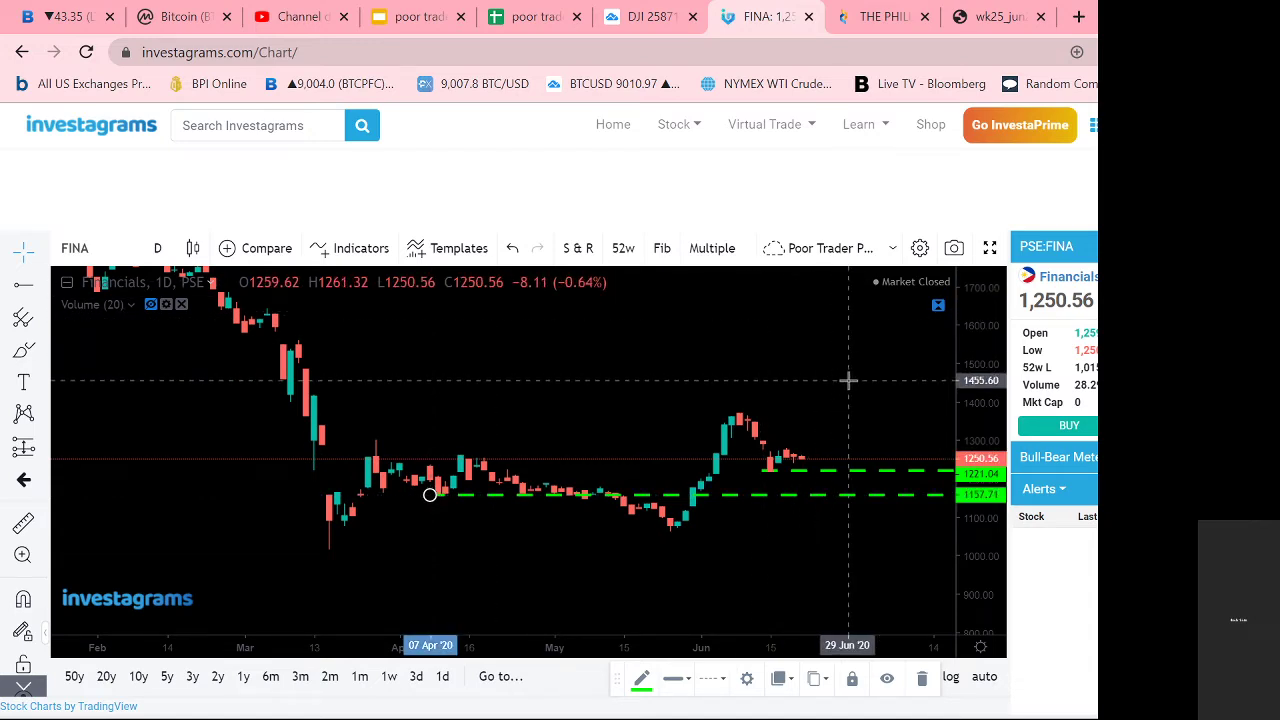
Step: Draw two red horizontal rays above the Financials price, at about 1275 from 16 June 2020 and about 1366 at the early June peak
click(25, 287)
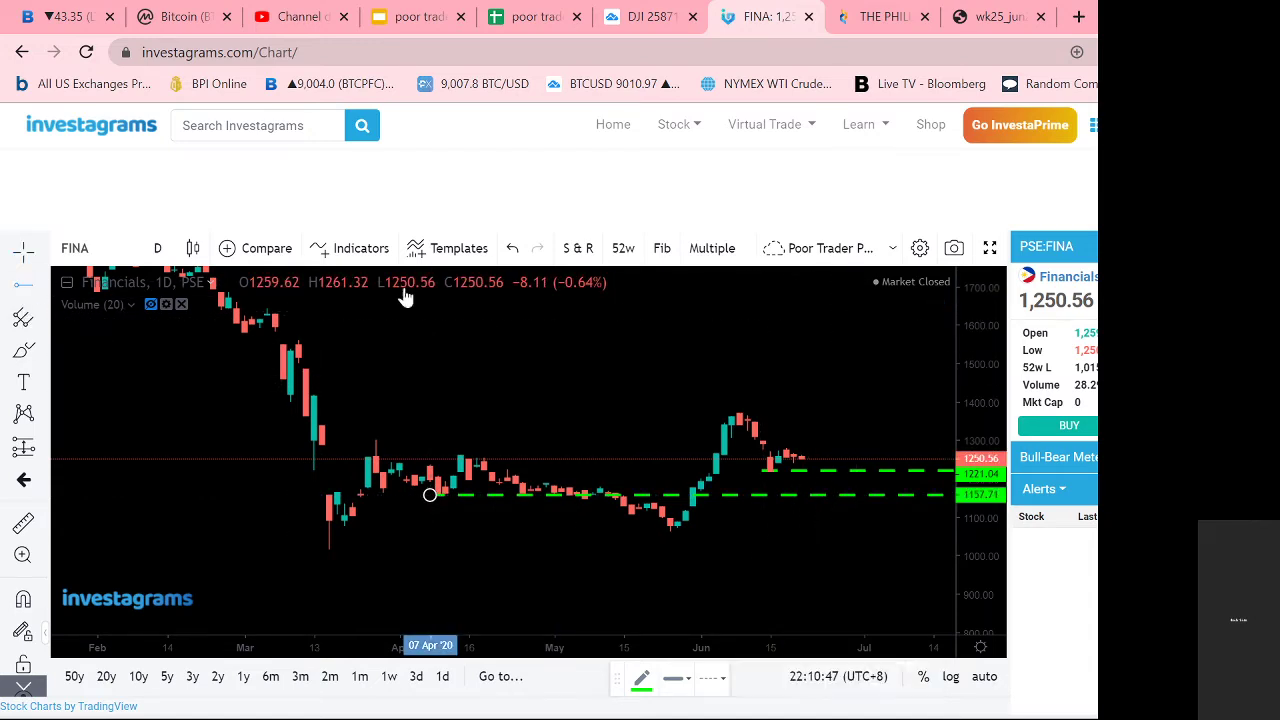
click(779, 450)
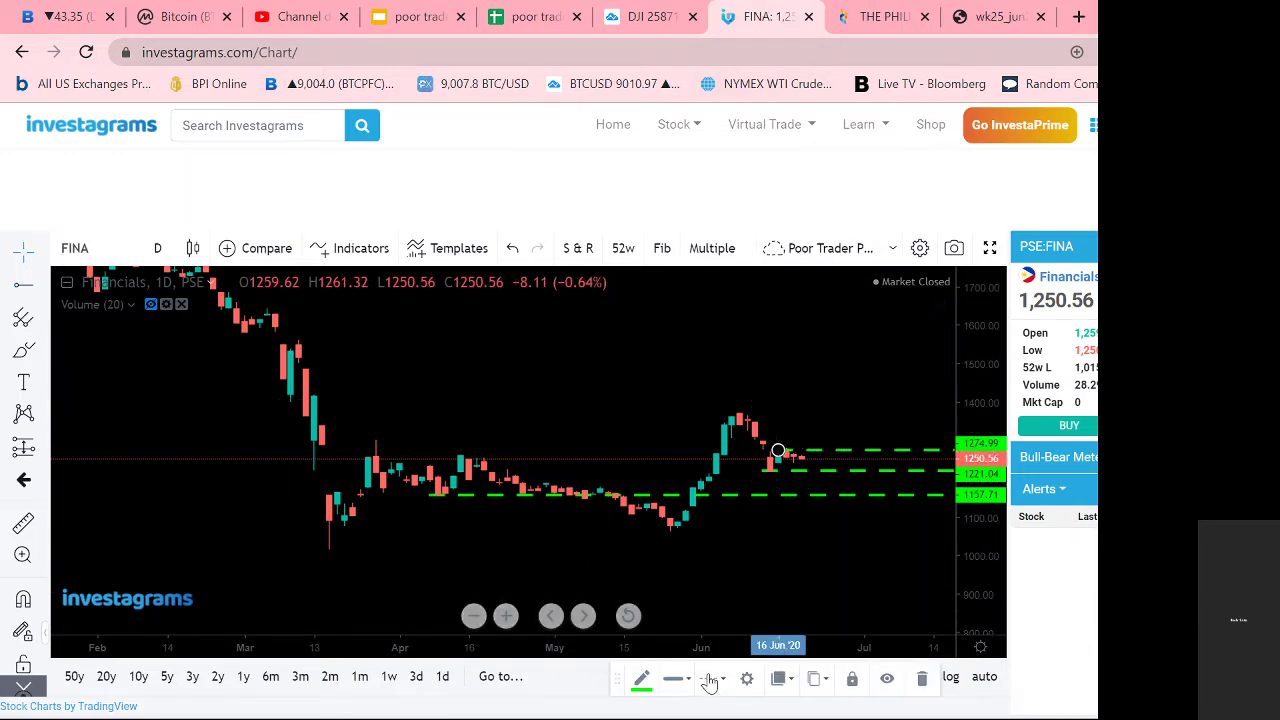
click(643, 679)
click(653, 537)
click(640, 366)
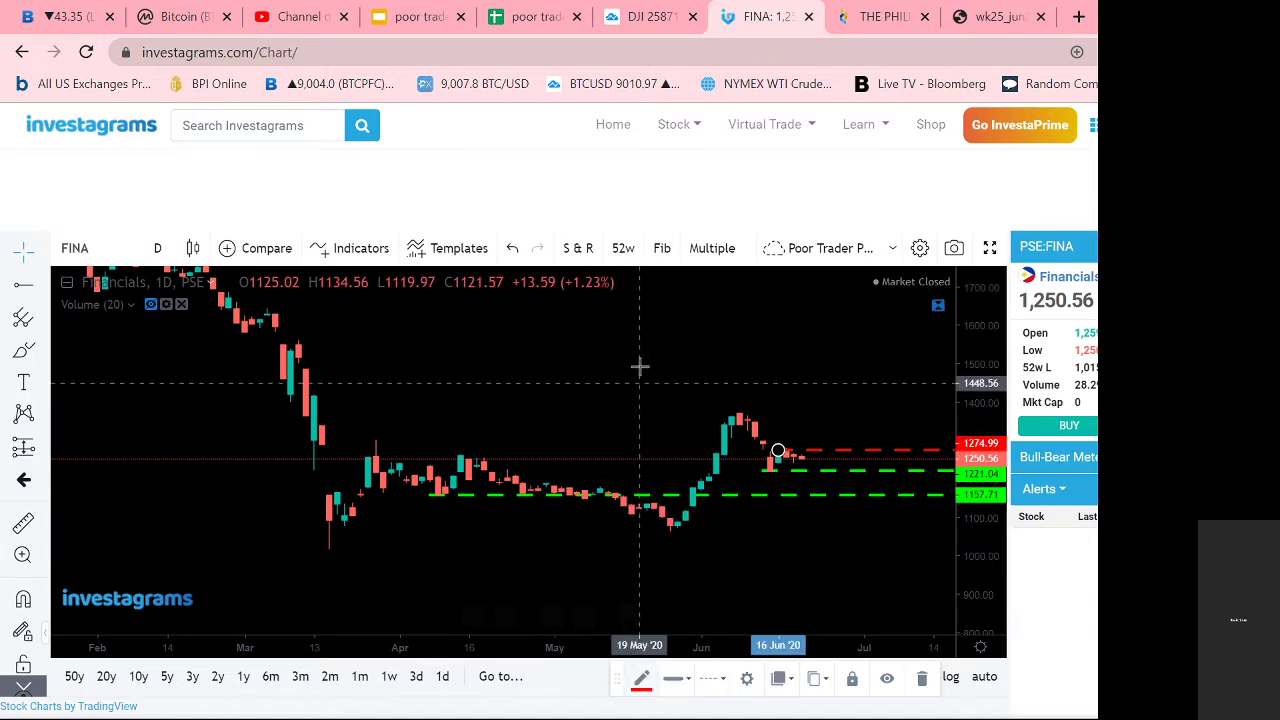
key(alt+t)
click(732, 415)
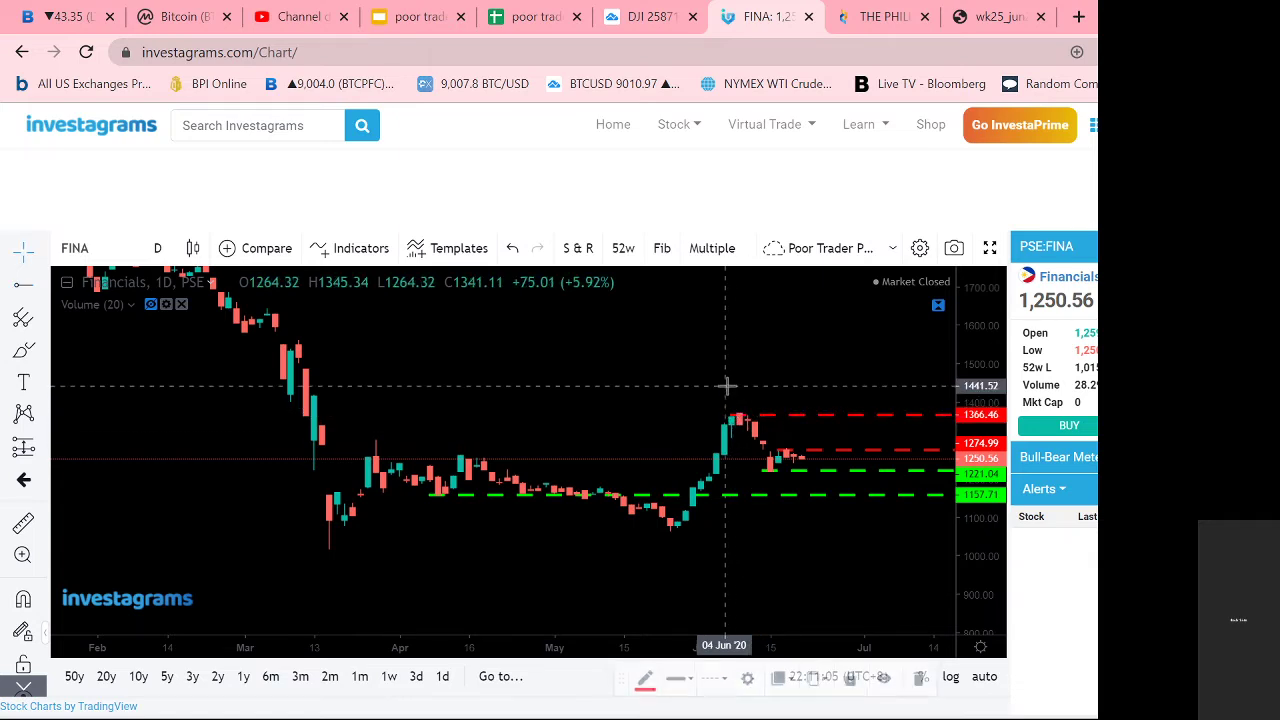
Step: Rescale and shift the Financials chart to view all four rays, and examine the RSI pane before restoring the price pane
drag(978, 540, 976, 440)
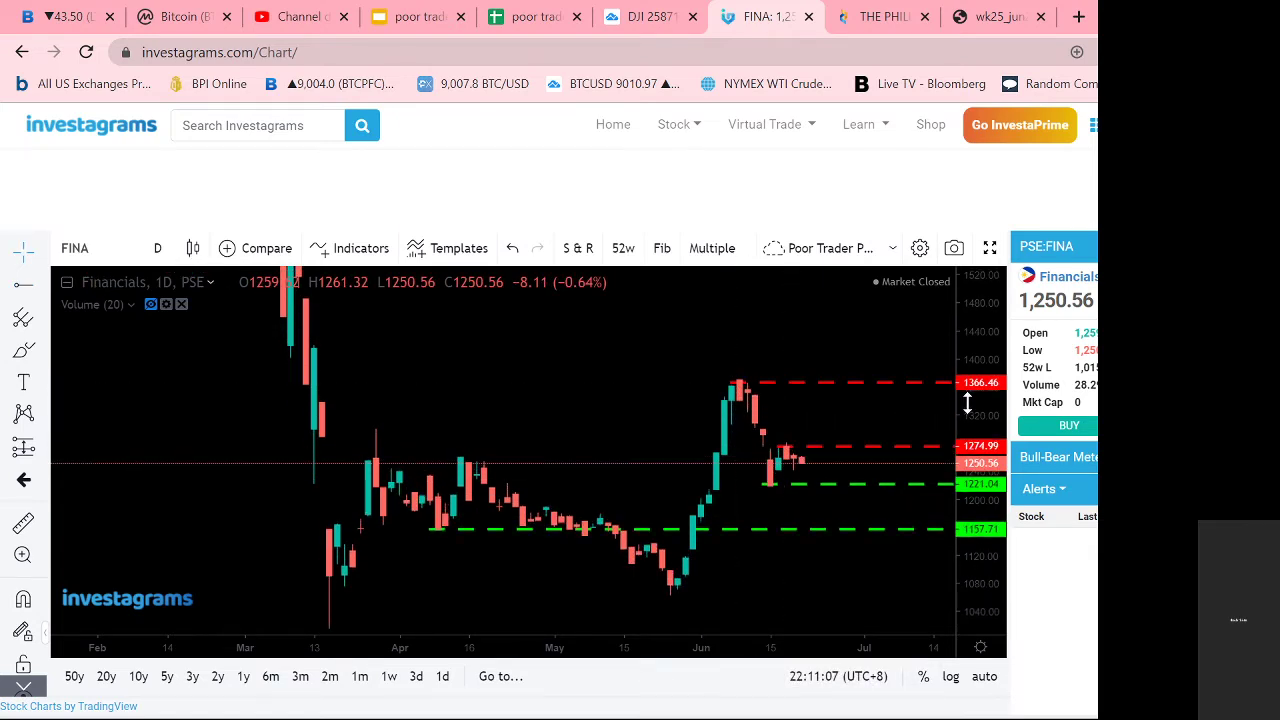
drag(854, 406, 776, 362)
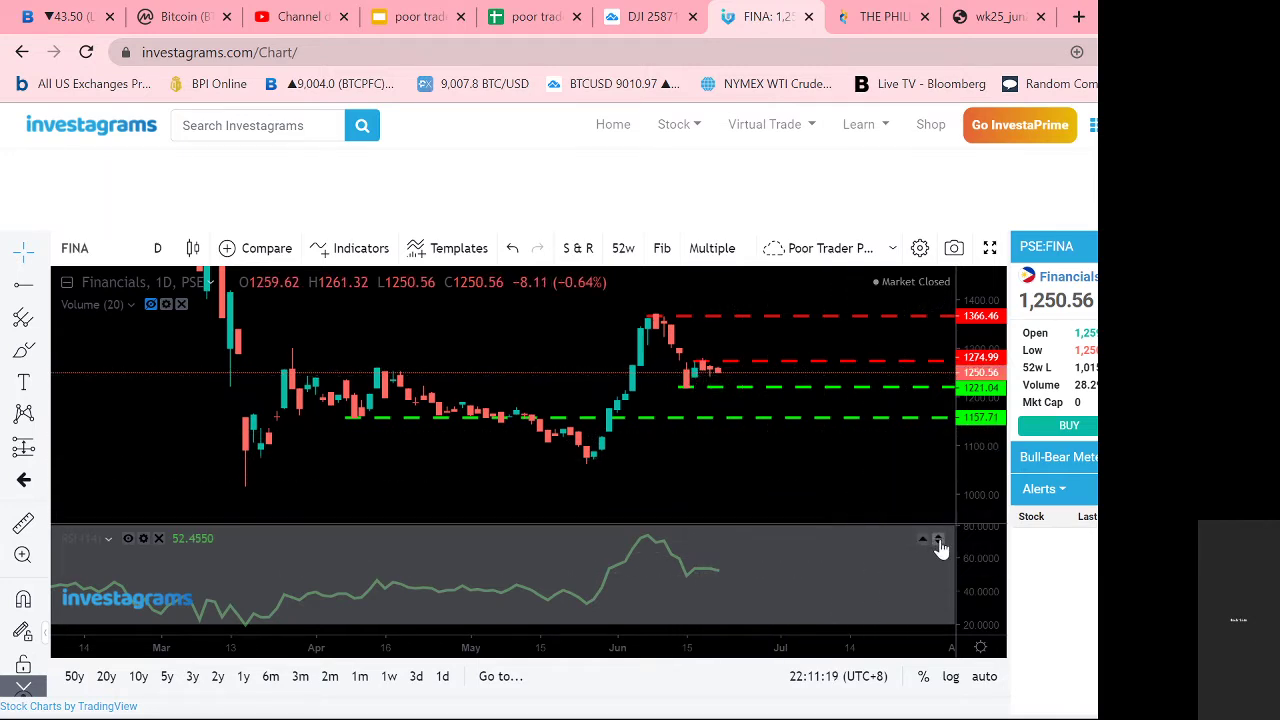
click(939, 541)
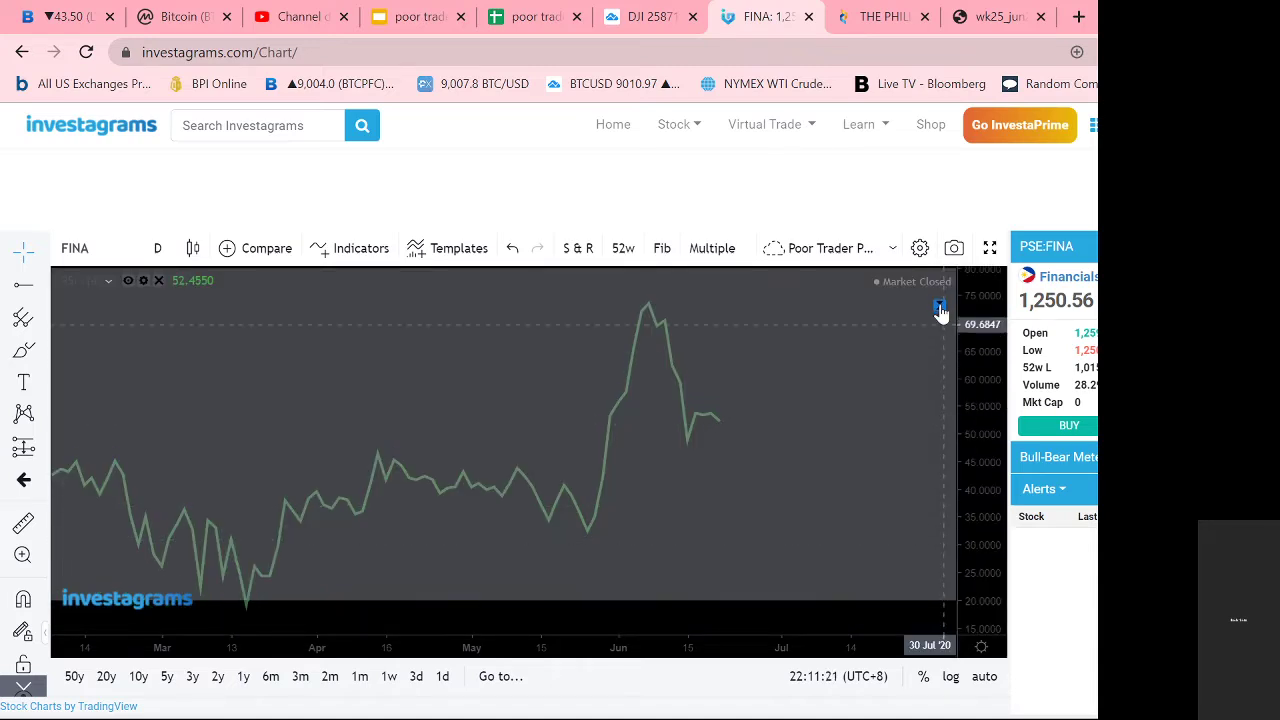
click(939, 305)
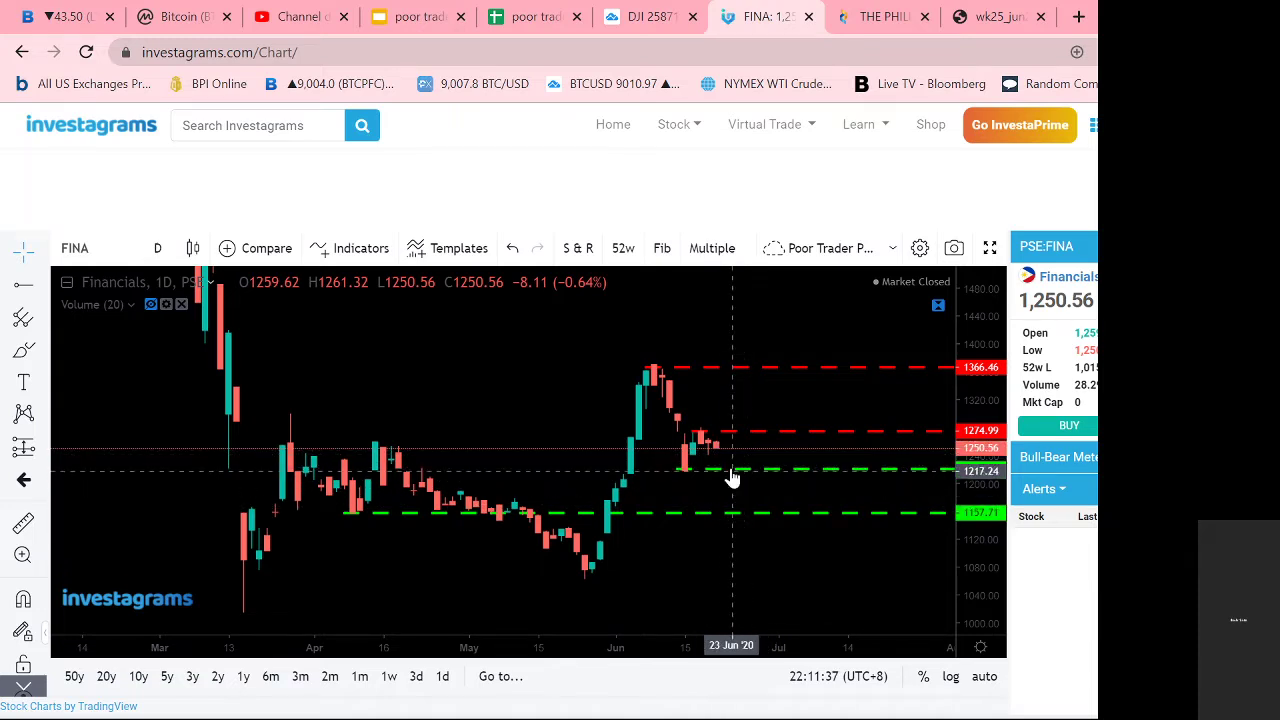
Step: Switch the Financials chart style to Heikin Ashi and fit the February to June bars and the rays in view
click(193, 249)
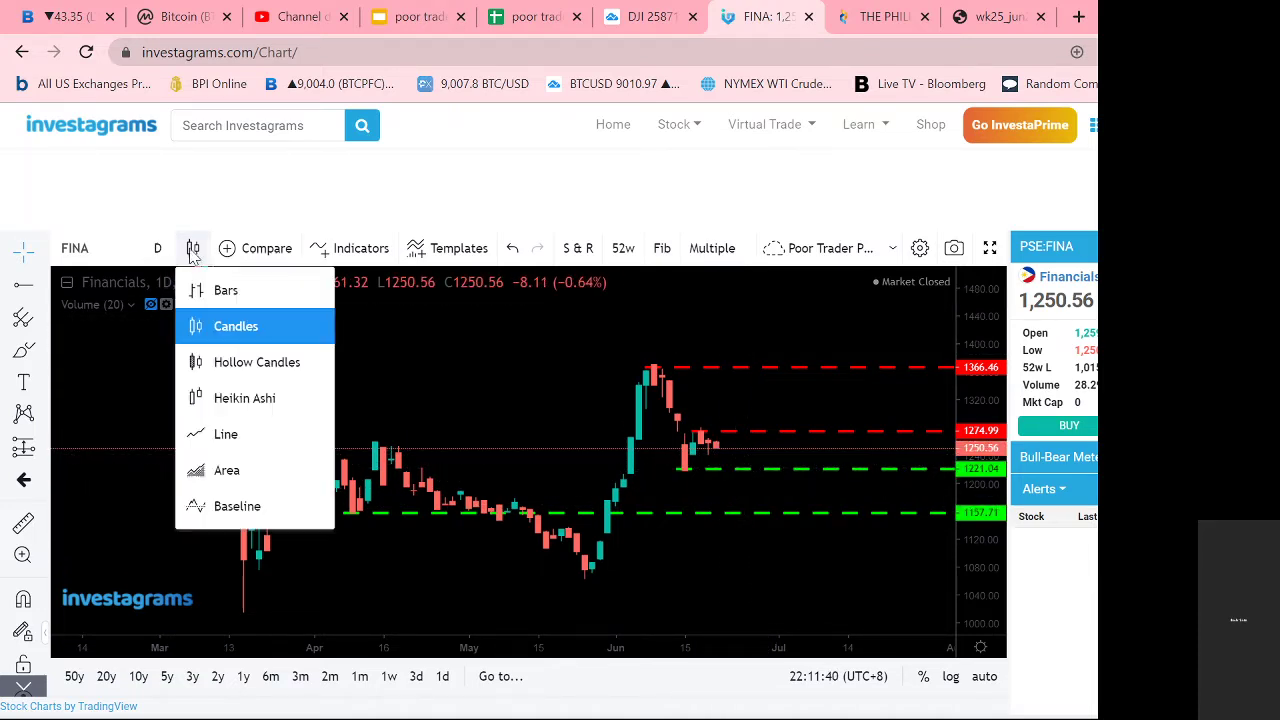
click(236, 398)
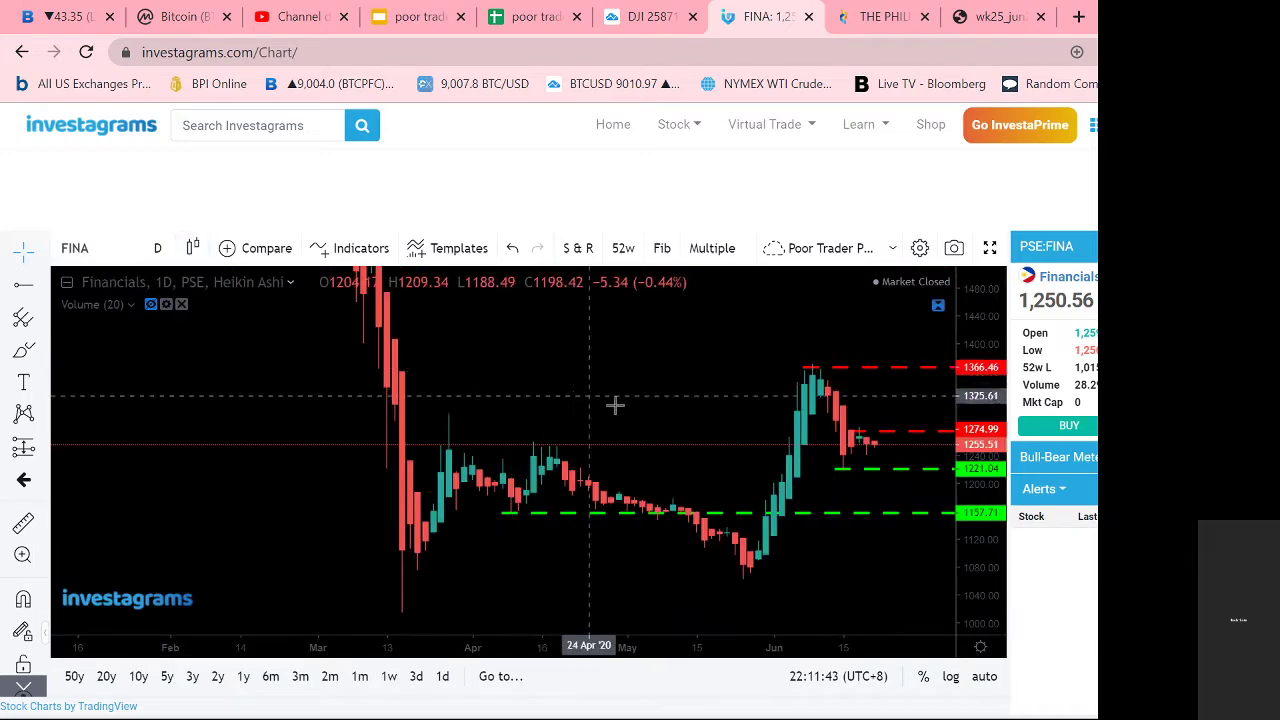
scroll(628, 390, down, 2)
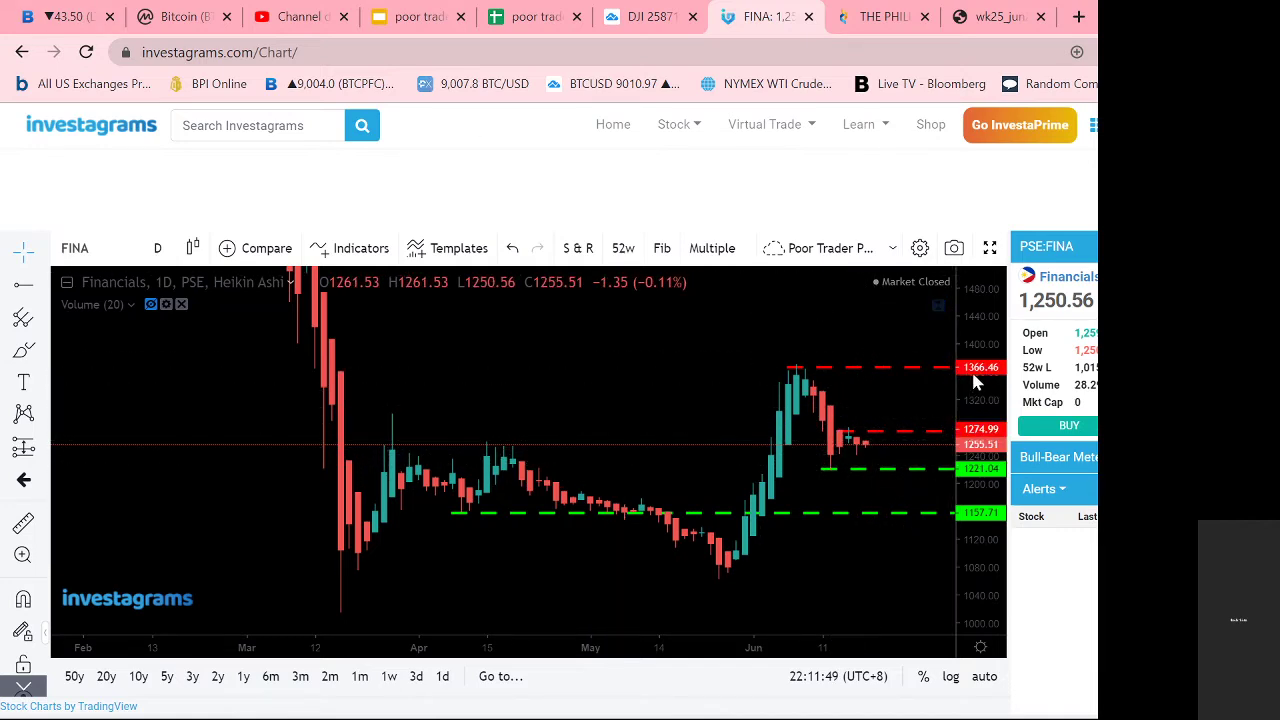
mouse_move(977, 367)
mouse_down()
mouse_move(980, 335)
mouse_move(985, 385)
mouse_up()
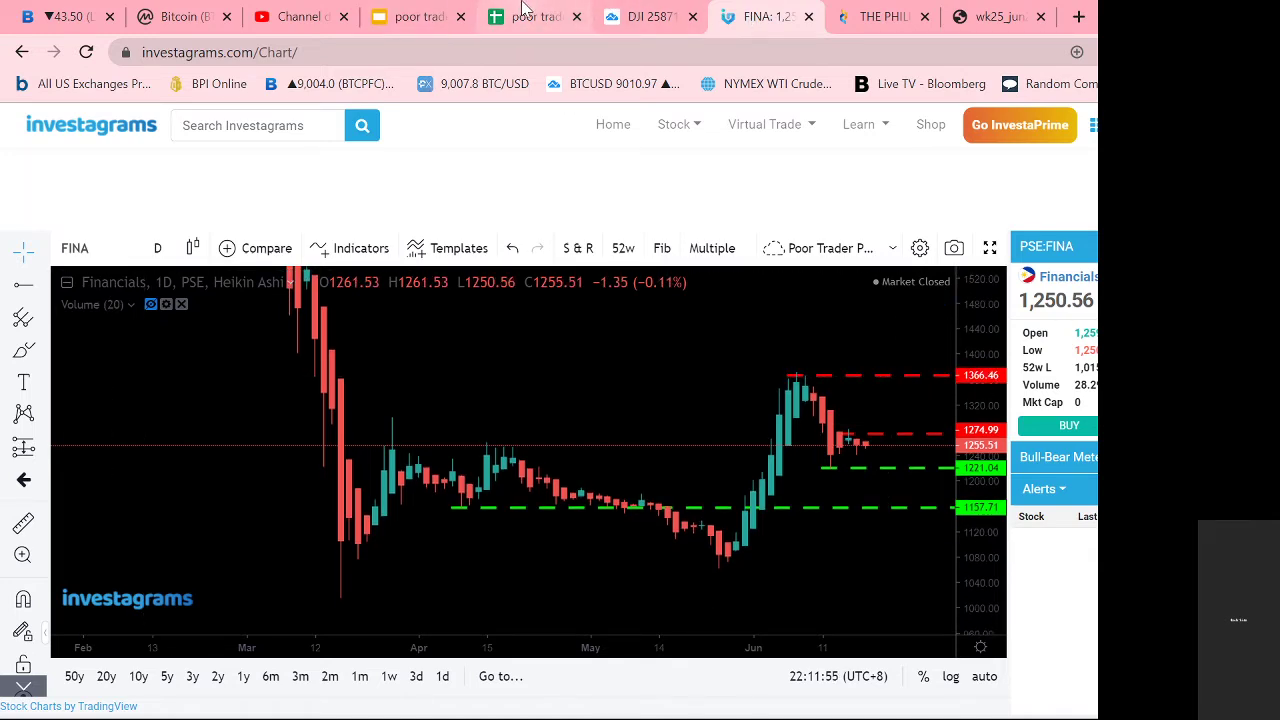
Step: Check the price-to-book values of BDO and BPI in the sector roi sheet of the poor trader spreadsheet
click(525, 16)
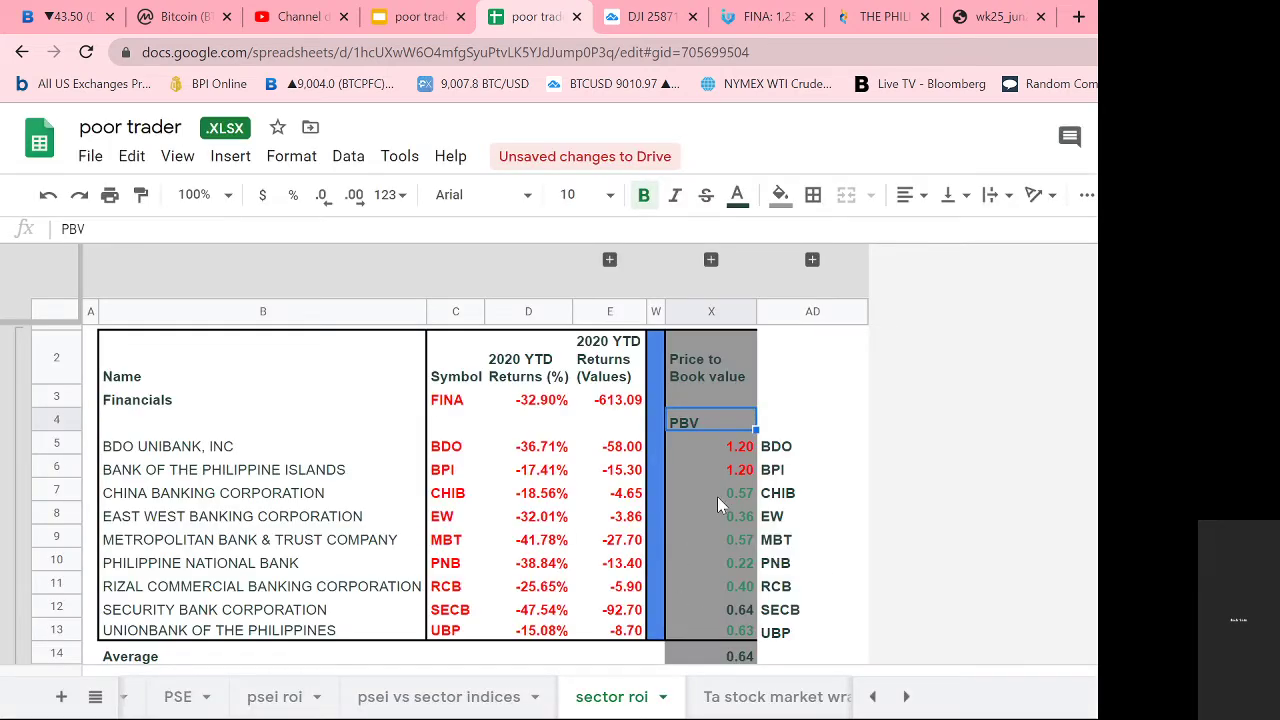
click(708, 452)
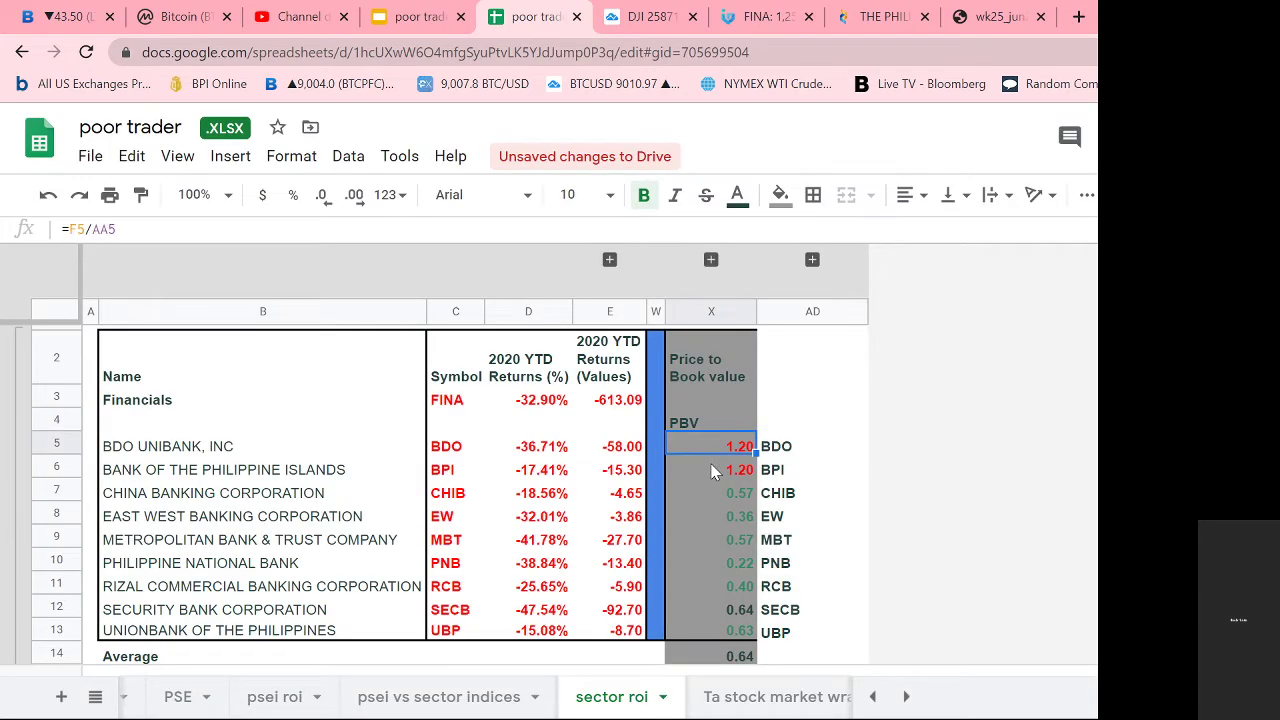
click(707, 478)
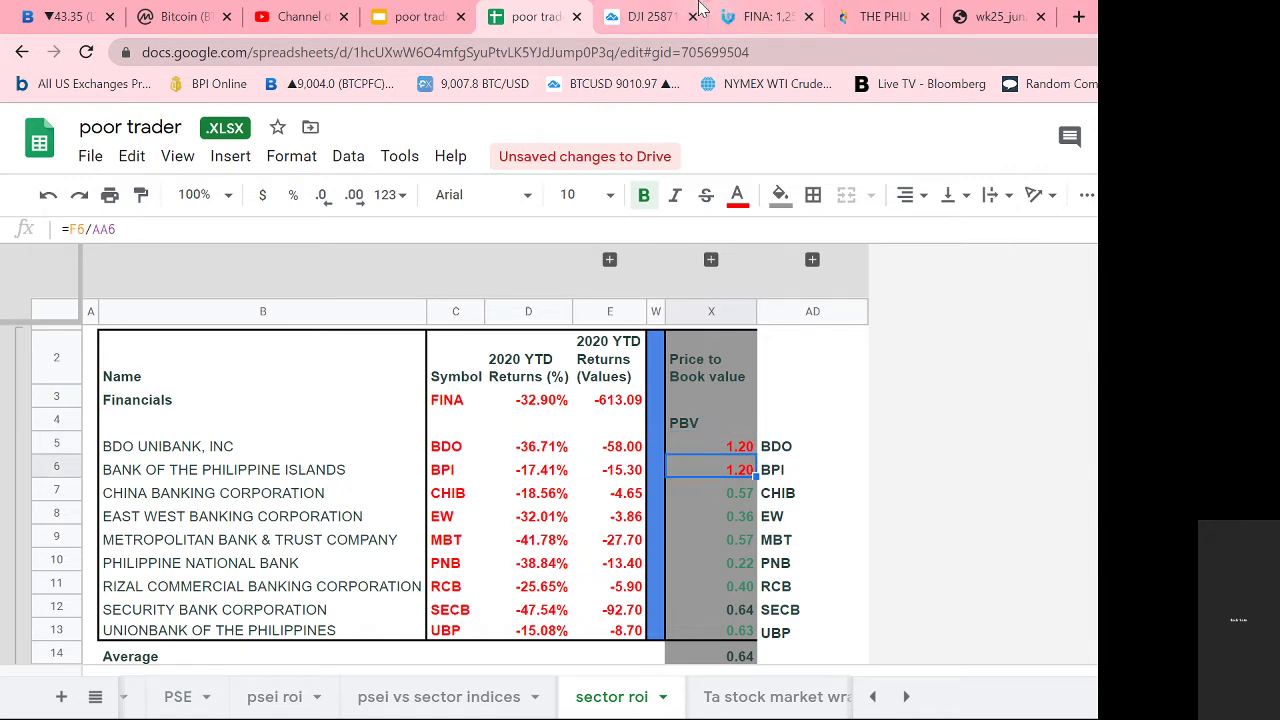
Step: Return to the Investagrams chart, change the symbol to BDO, and set the chart style back to Candles
click(764, 20)
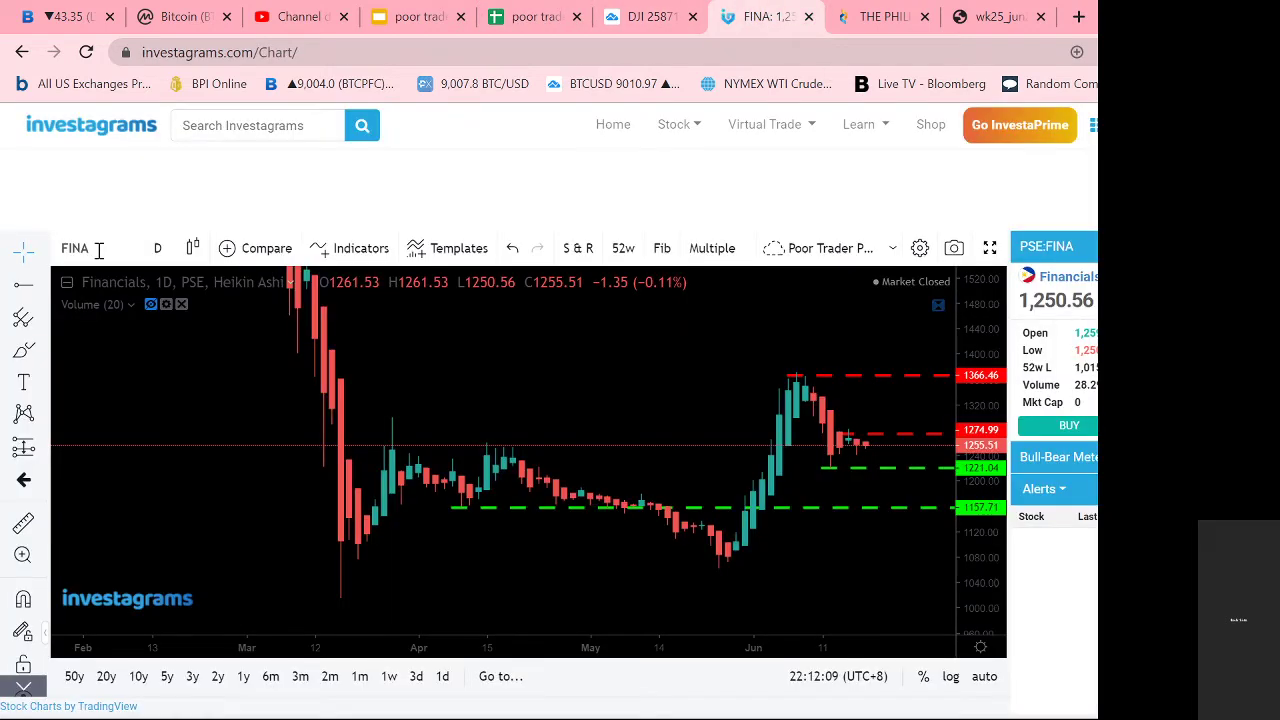
click(99, 250)
text(BDO)
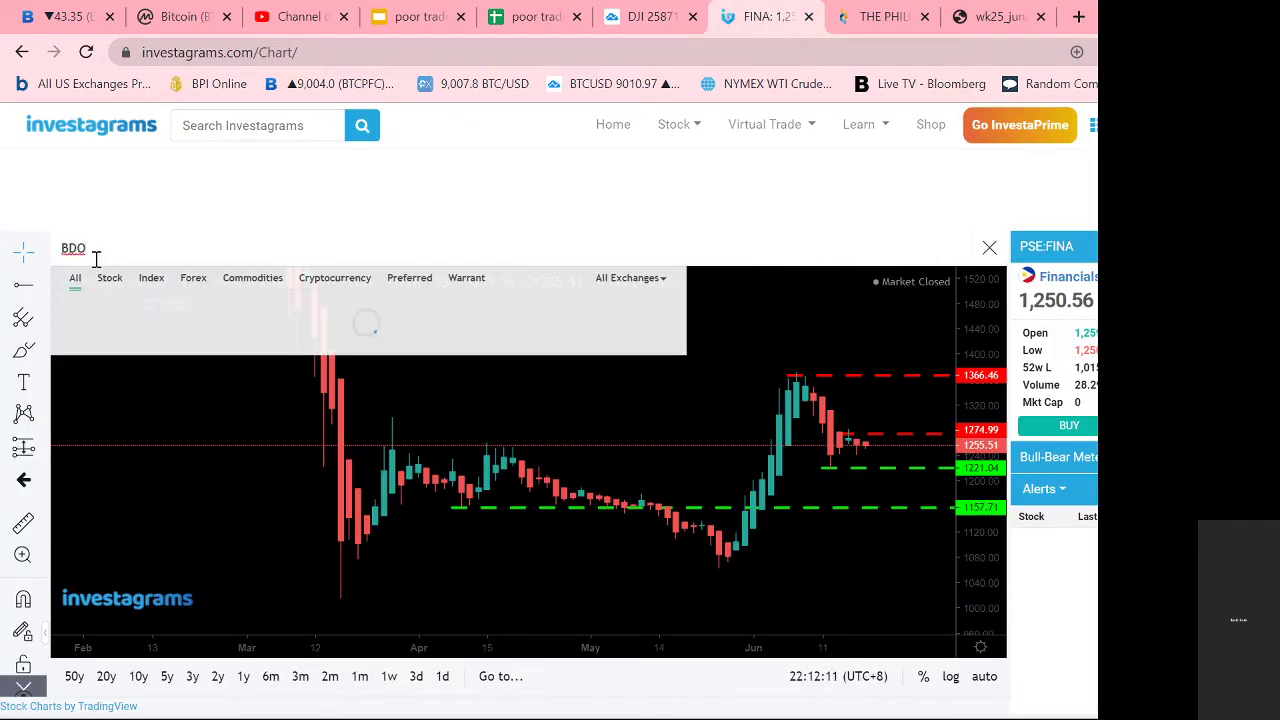
click(118, 305)
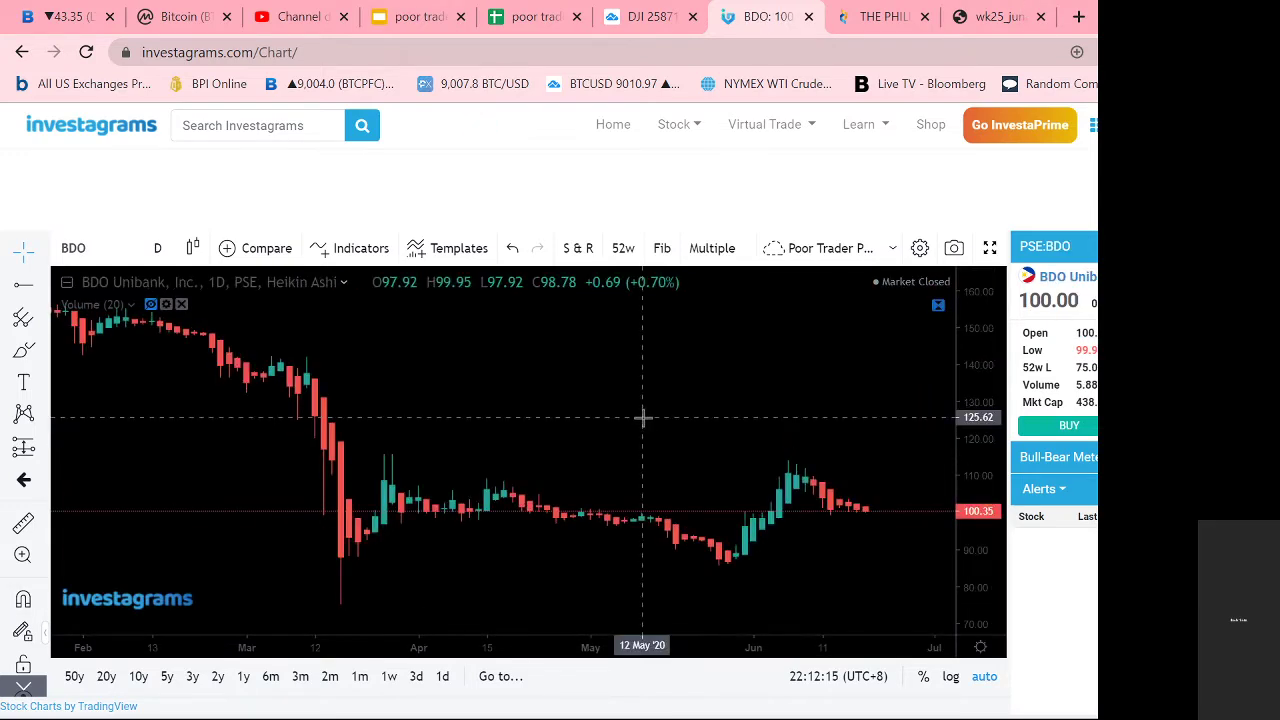
click(195, 254)
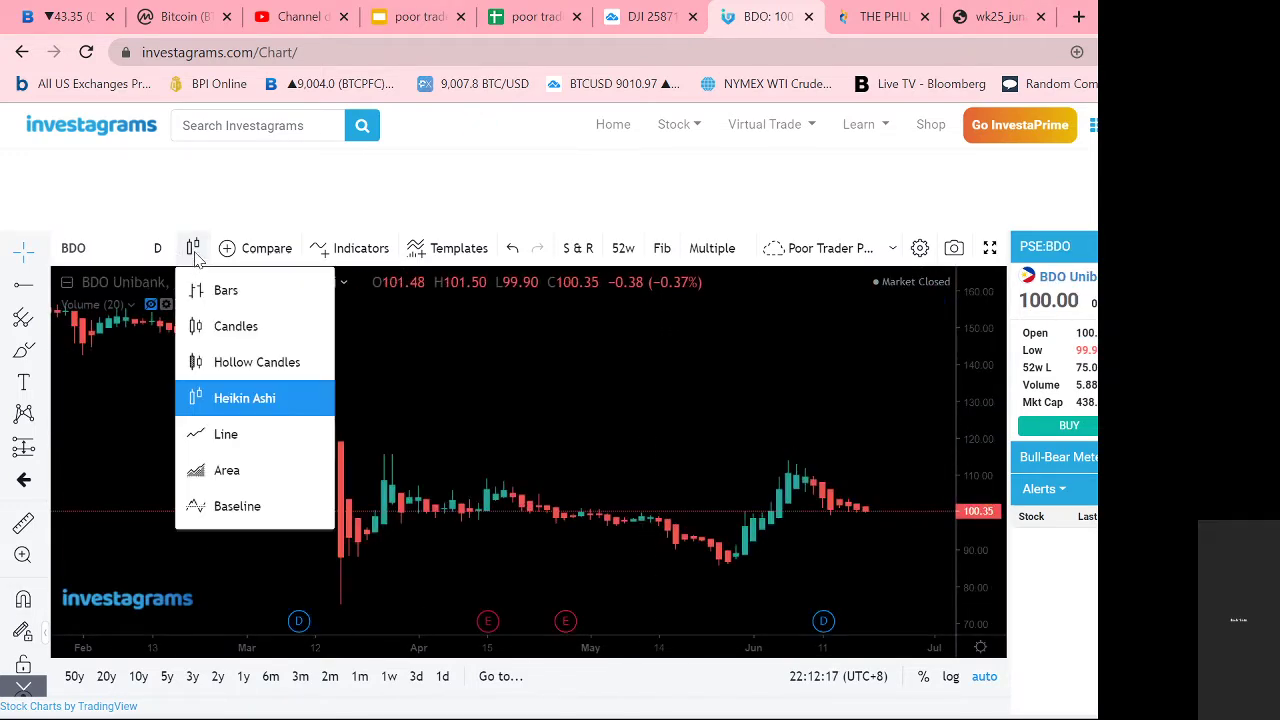
click(248, 332)
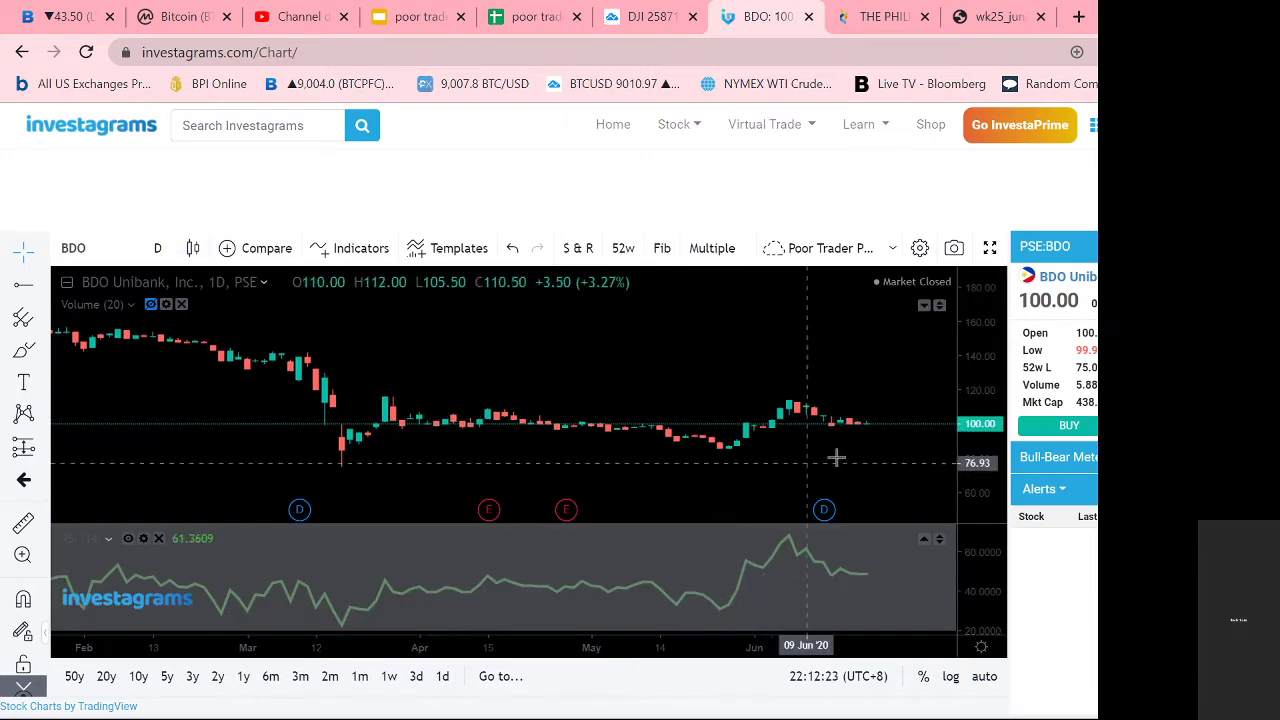
Step: Maximize the BDO price pane and examine the late April to June 2020 candles at an enlarged time and price scale
scroll(943, 443, up, 2)
drag(955, 330, 946, 306)
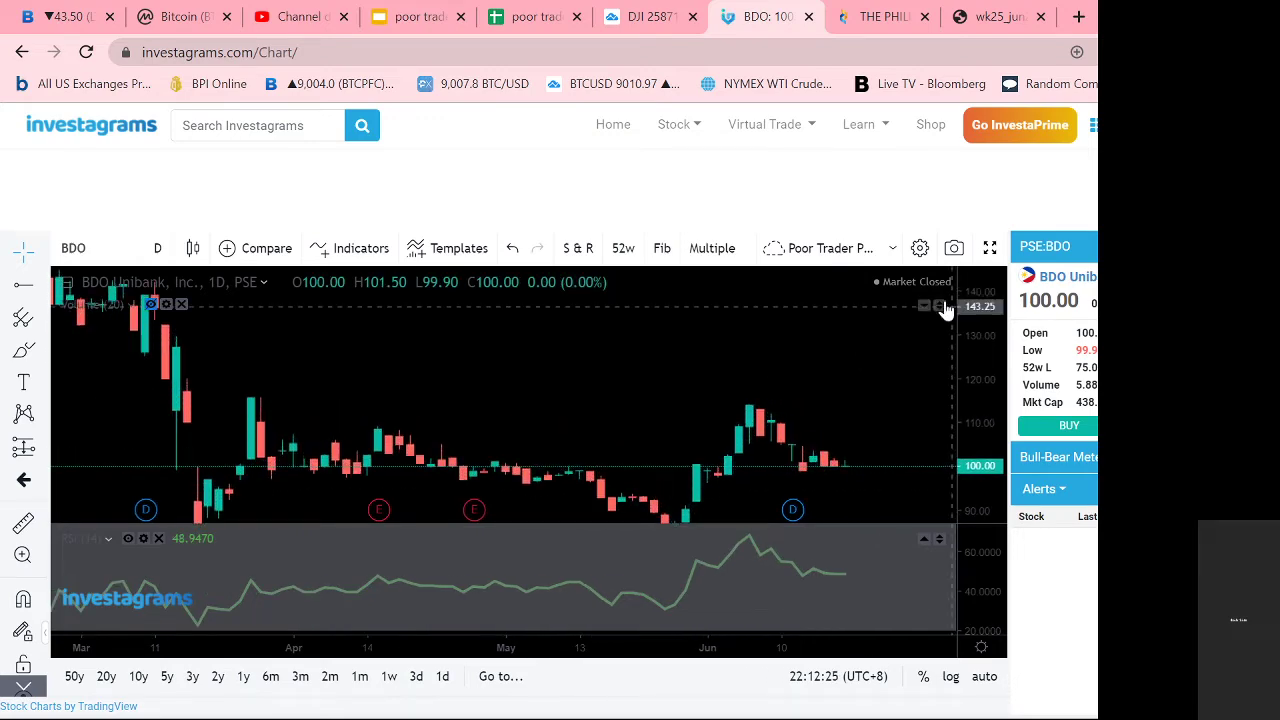
scroll(840, 360, up, 3)
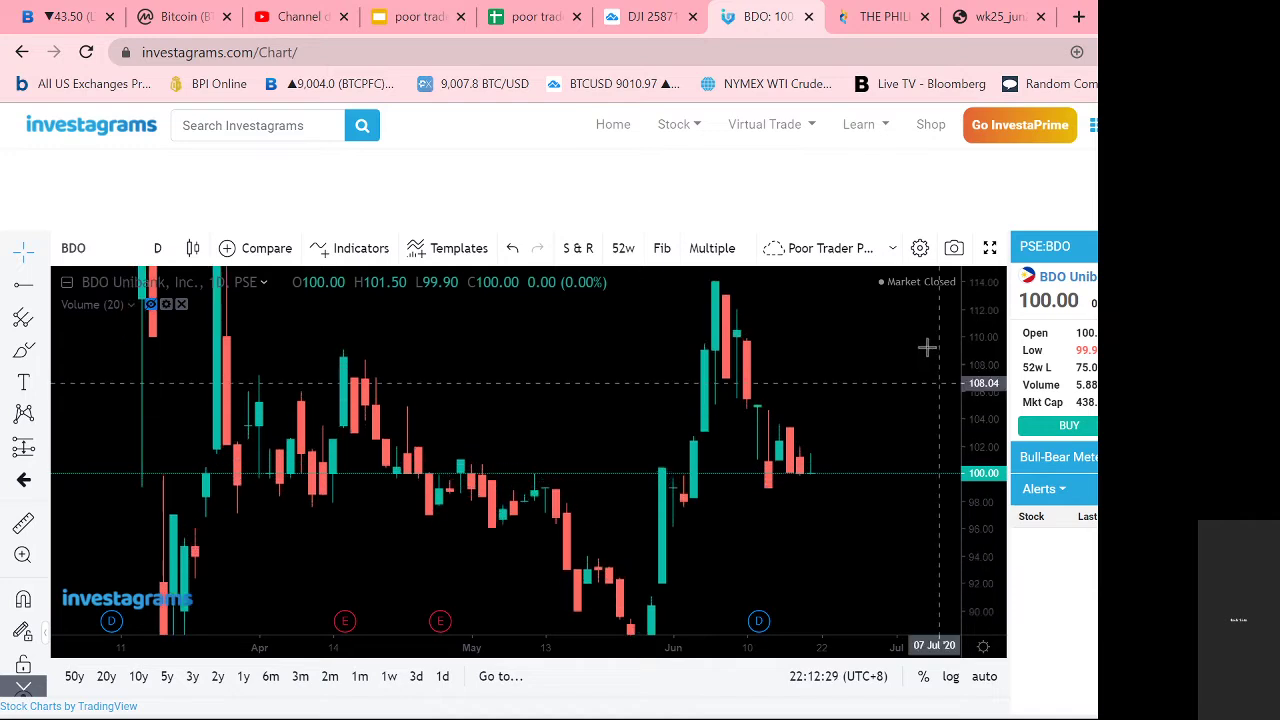
scroll(886, 403, up, 3)
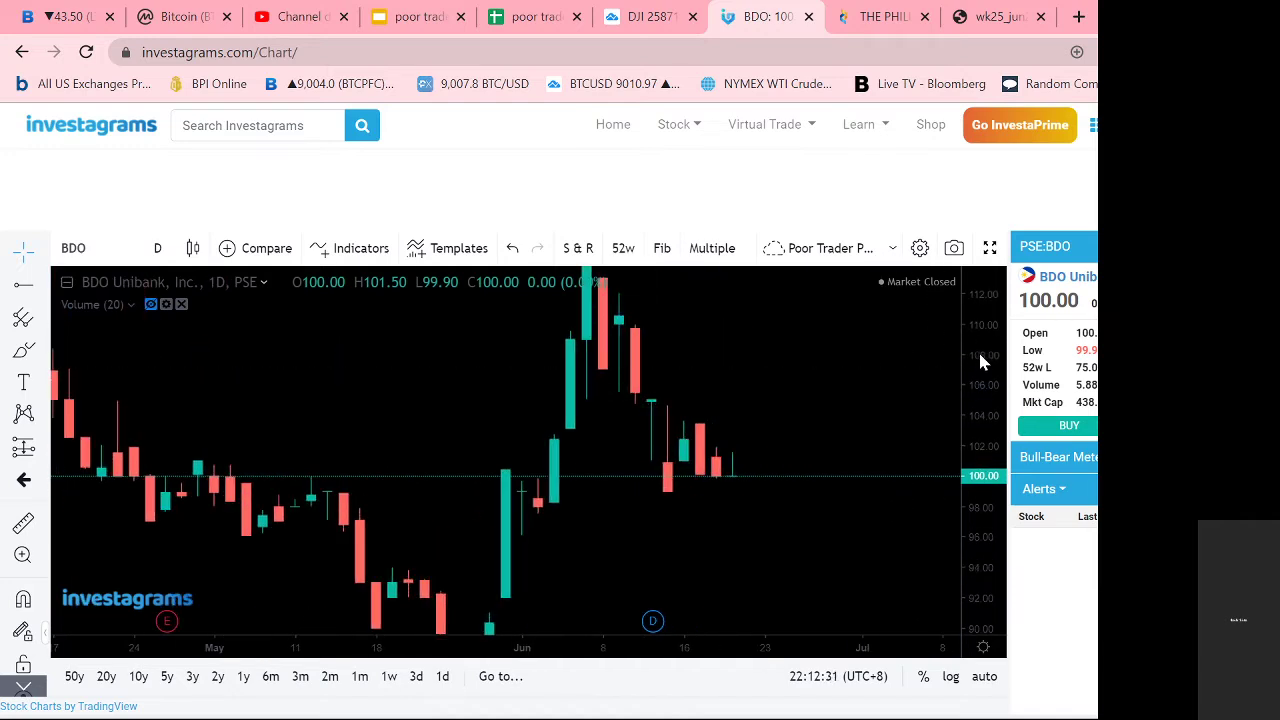
drag(980, 357, 968, 478)
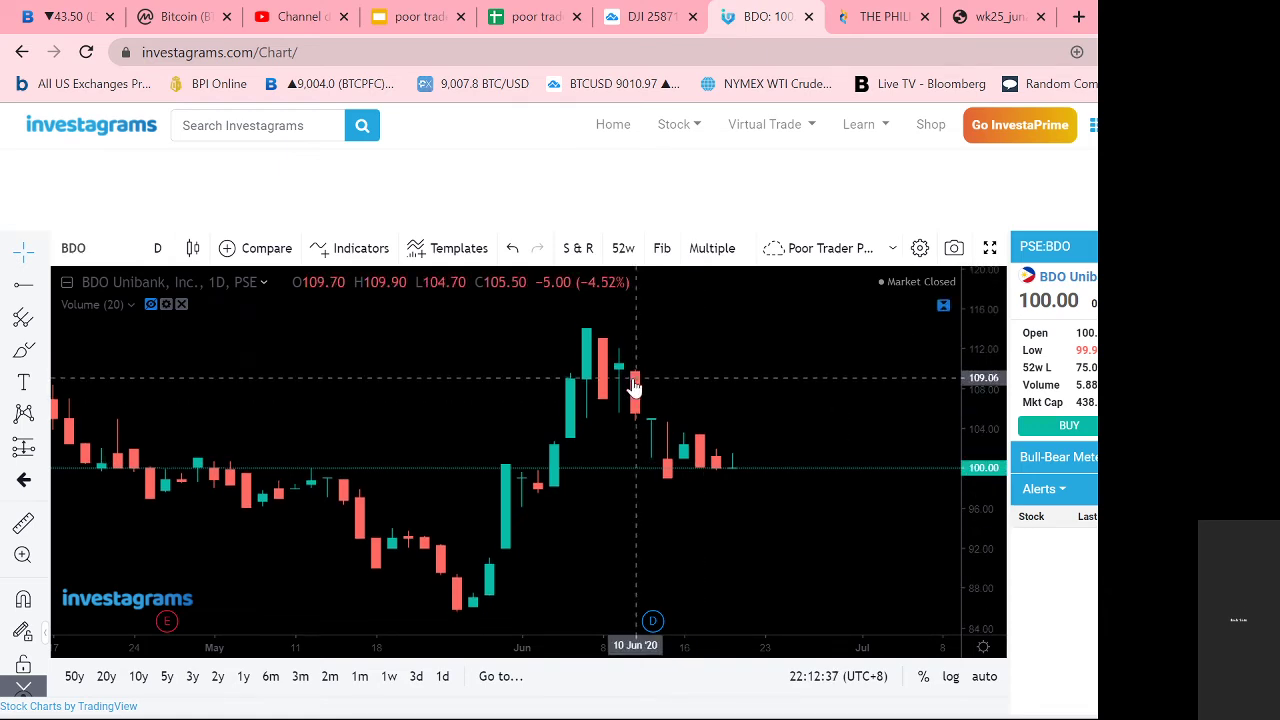
drag(985, 480, 977, 534)
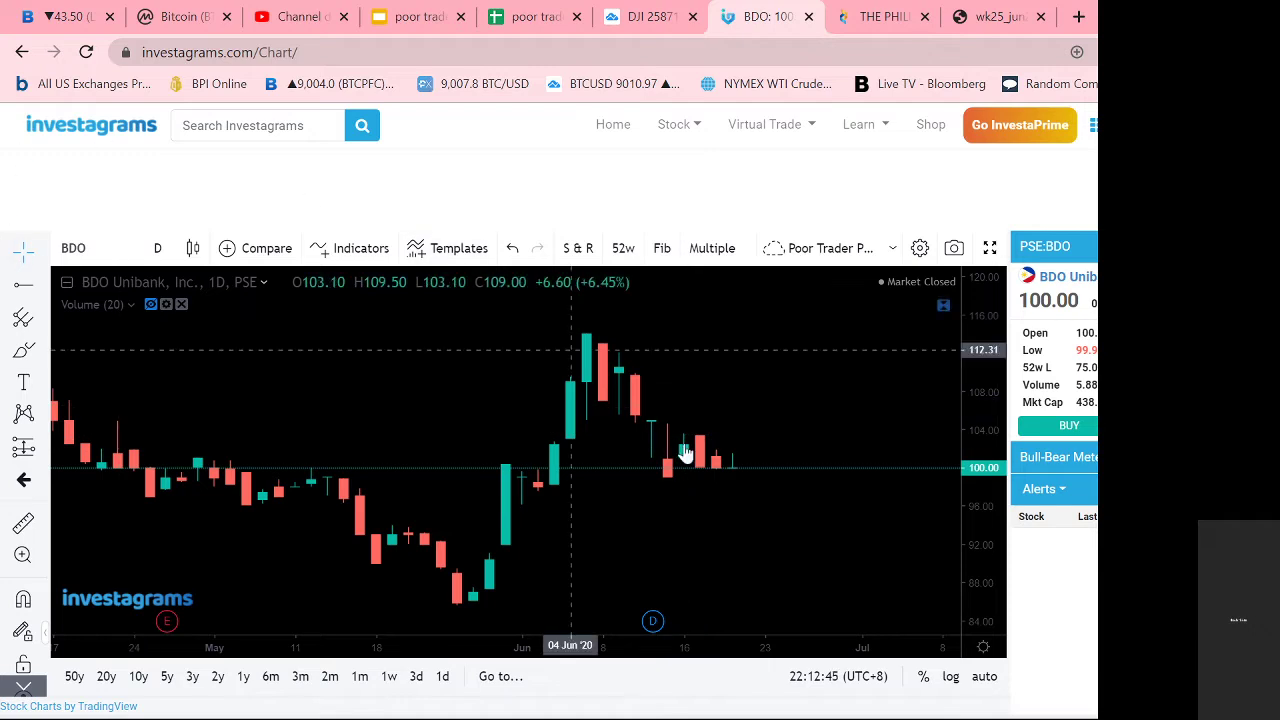
mouse_move(976, 562)
mouse_down()
mouse_move(968, 525)
mouse_move(975, 580)
mouse_up()
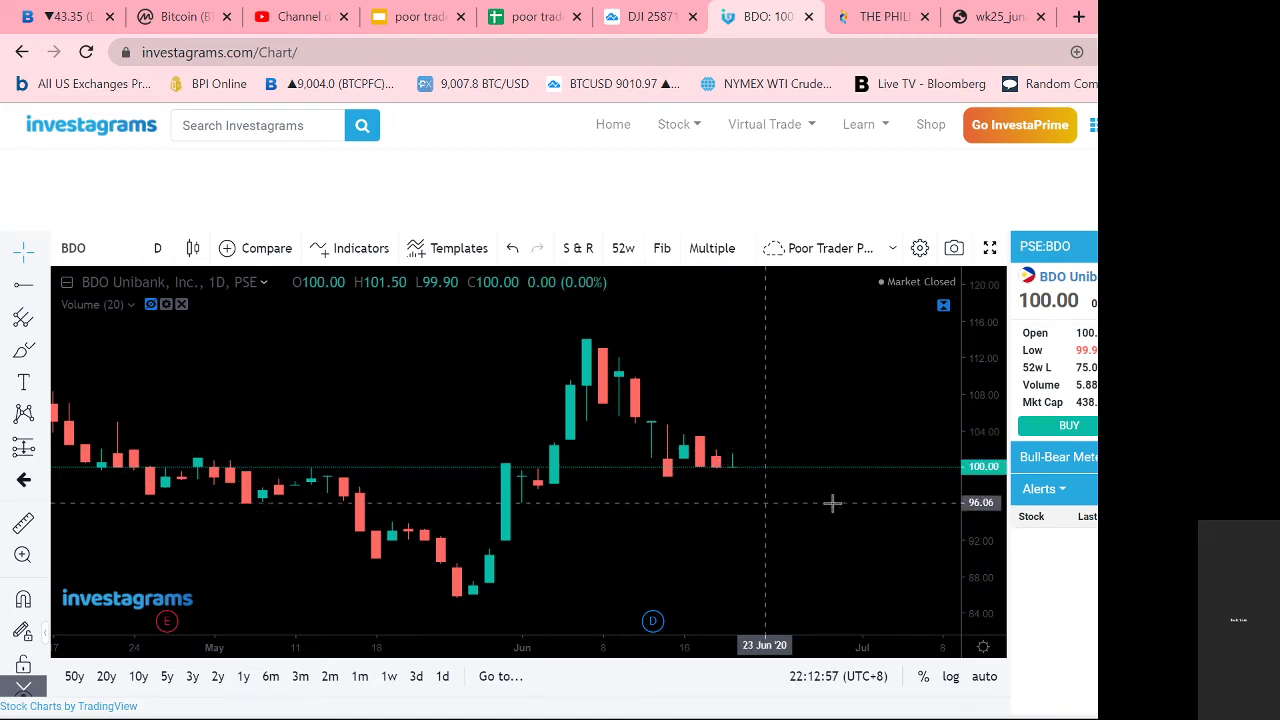
drag(976, 460, 984, 516)
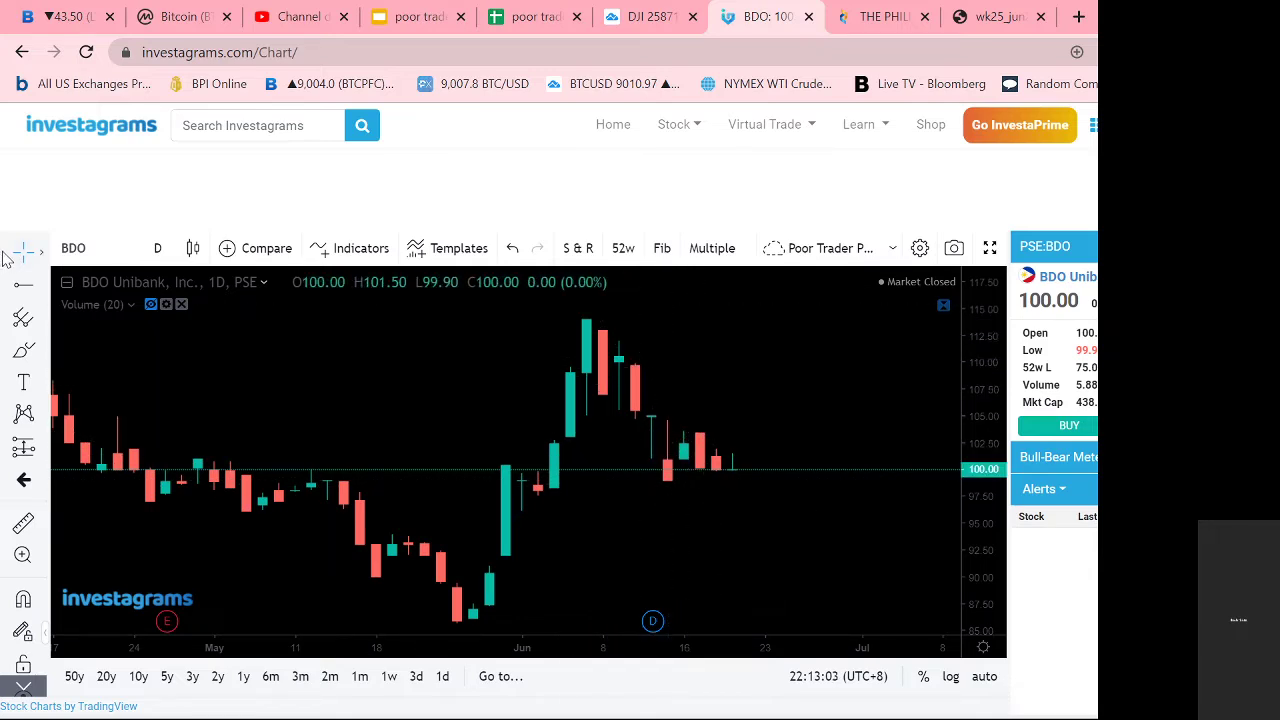
Step: Draw a horizontal ray at about 98.96 from the mid-June 2020 low of BDO and colour it green
click(24, 287)
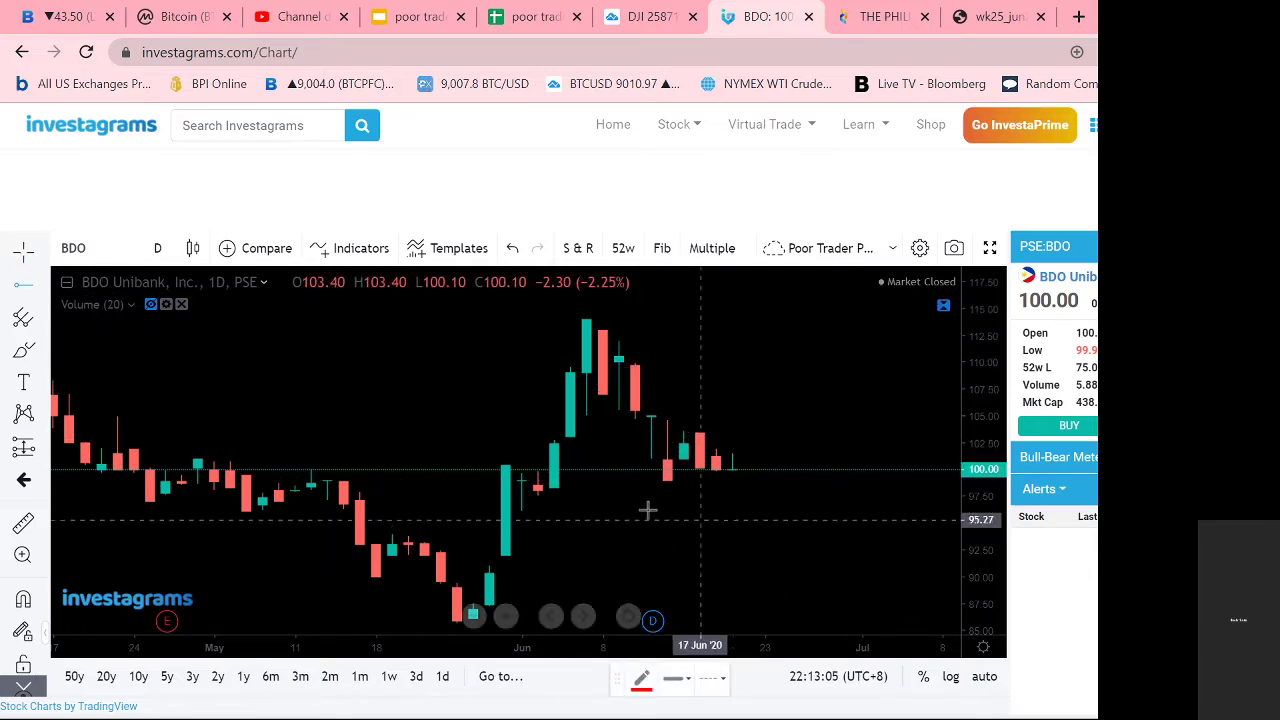
click(843, 503)
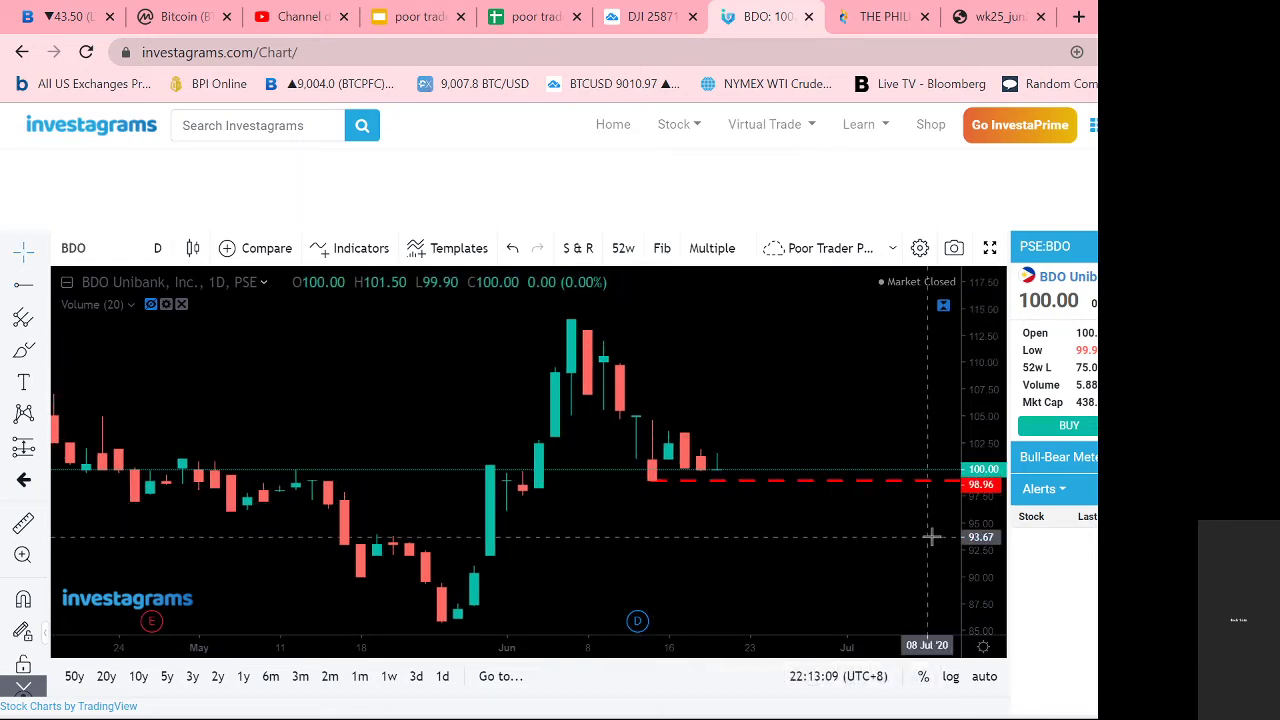
mouse_move(986, 541)
mouse_down()
mouse_move(980, 440)
mouse_move(987, 532)
mouse_up()
scroll(766, 514, down, 5)
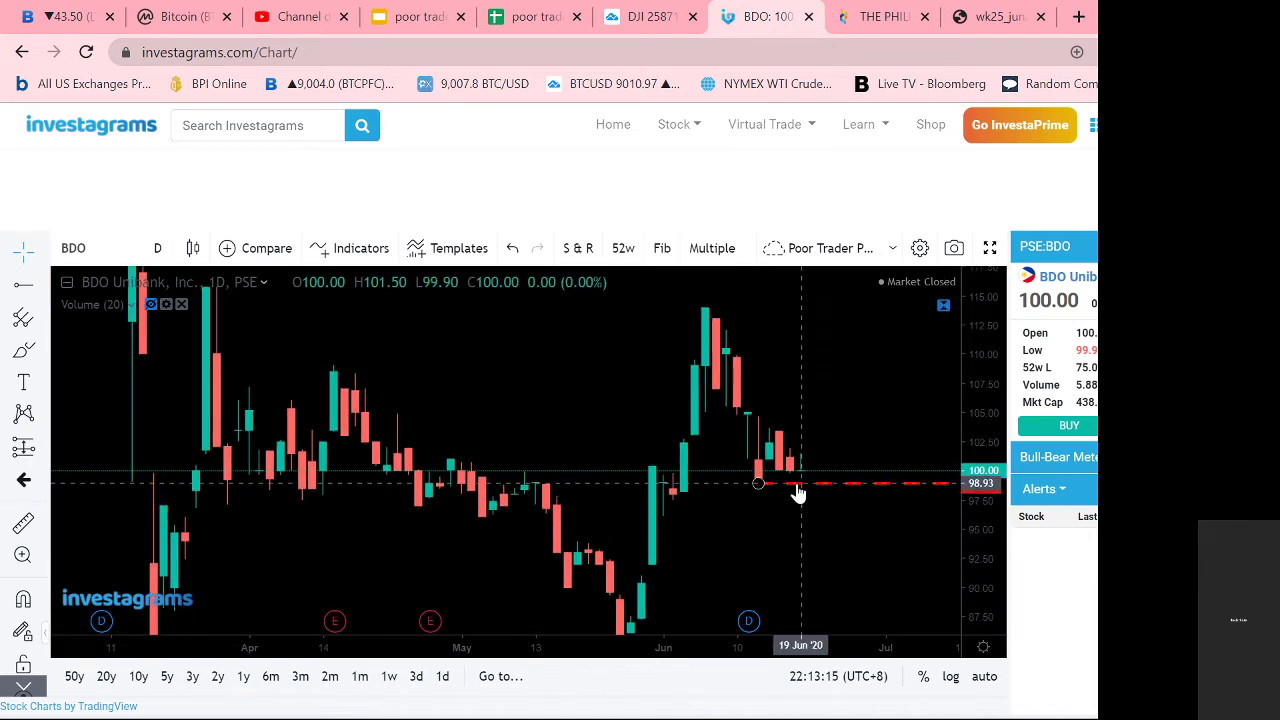
click(797, 485)
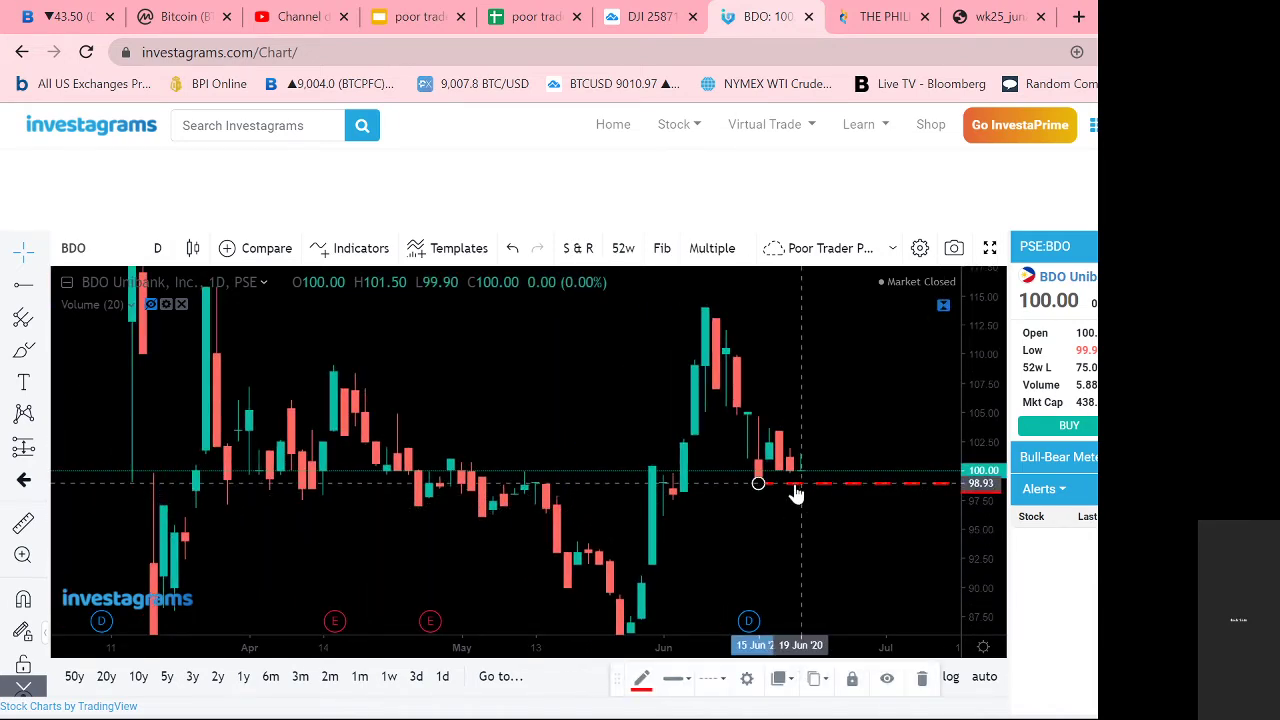
click(642, 679)
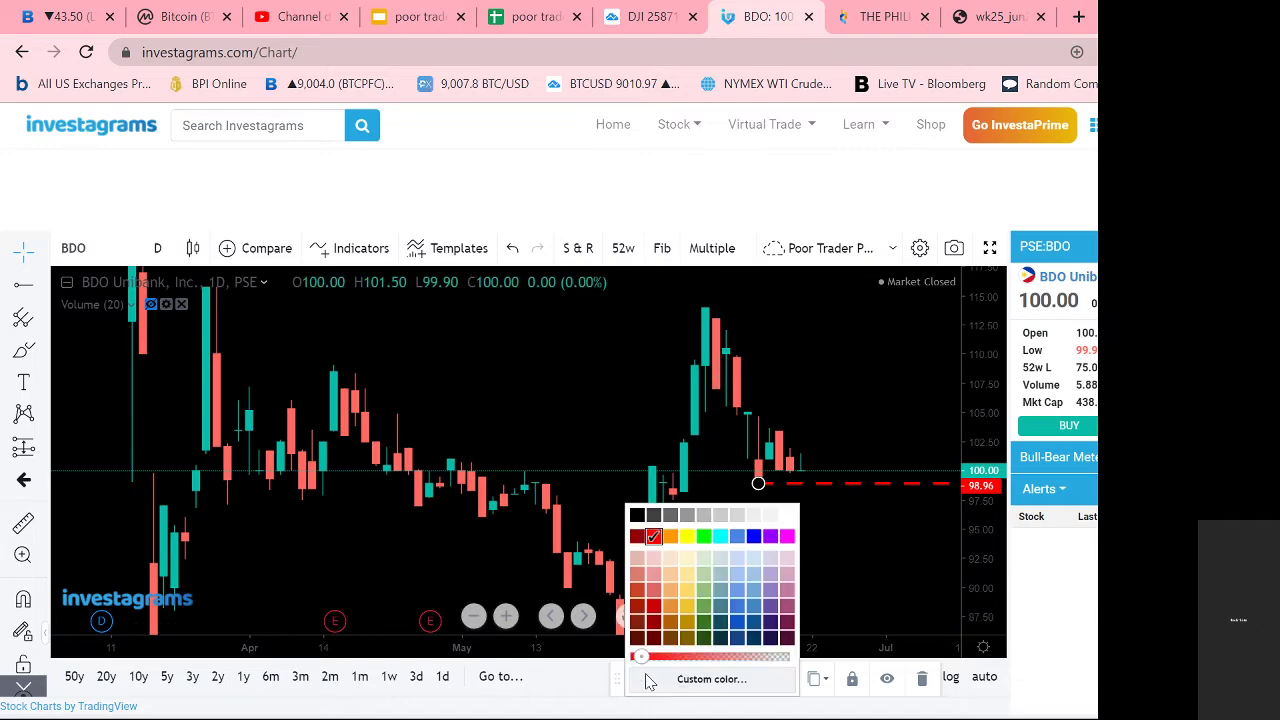
click(703, 537)
Step: Add two more green horizontal rays, at about 95.99 from the late April low and about 86.13 from the late May low
scroll(814, 520, down, 3)
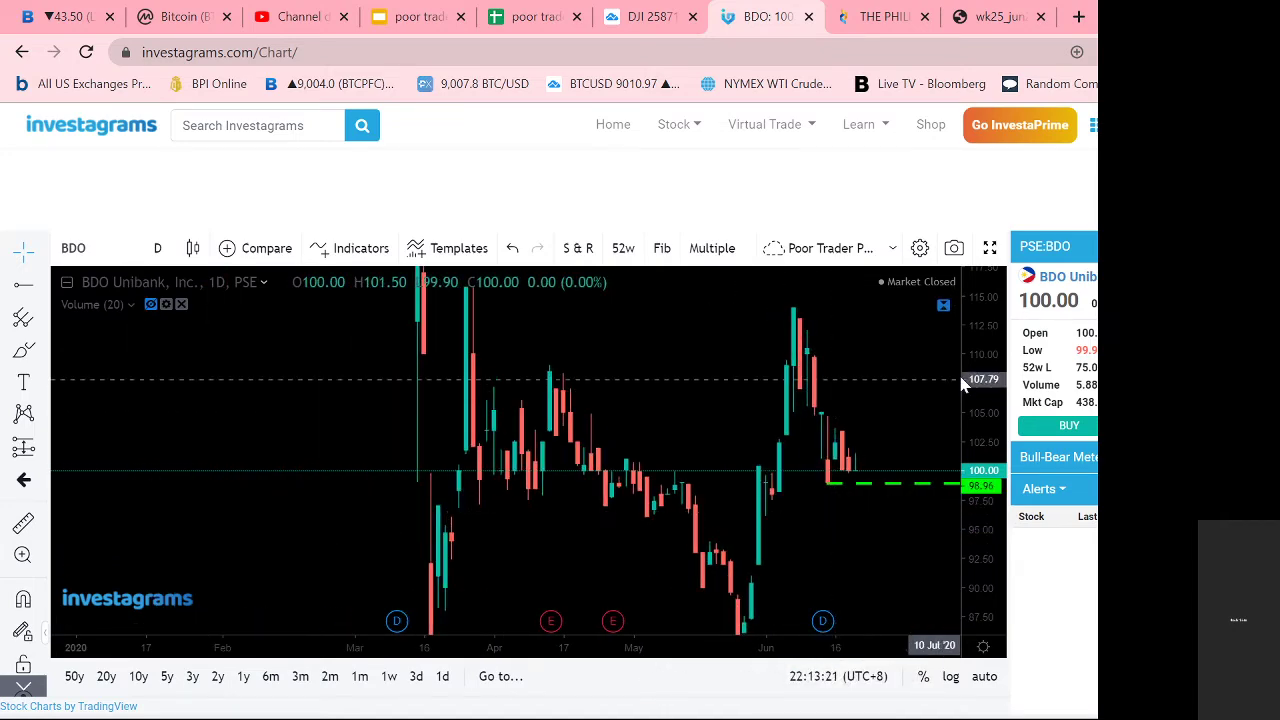
drag(958, 515, 737, 524)
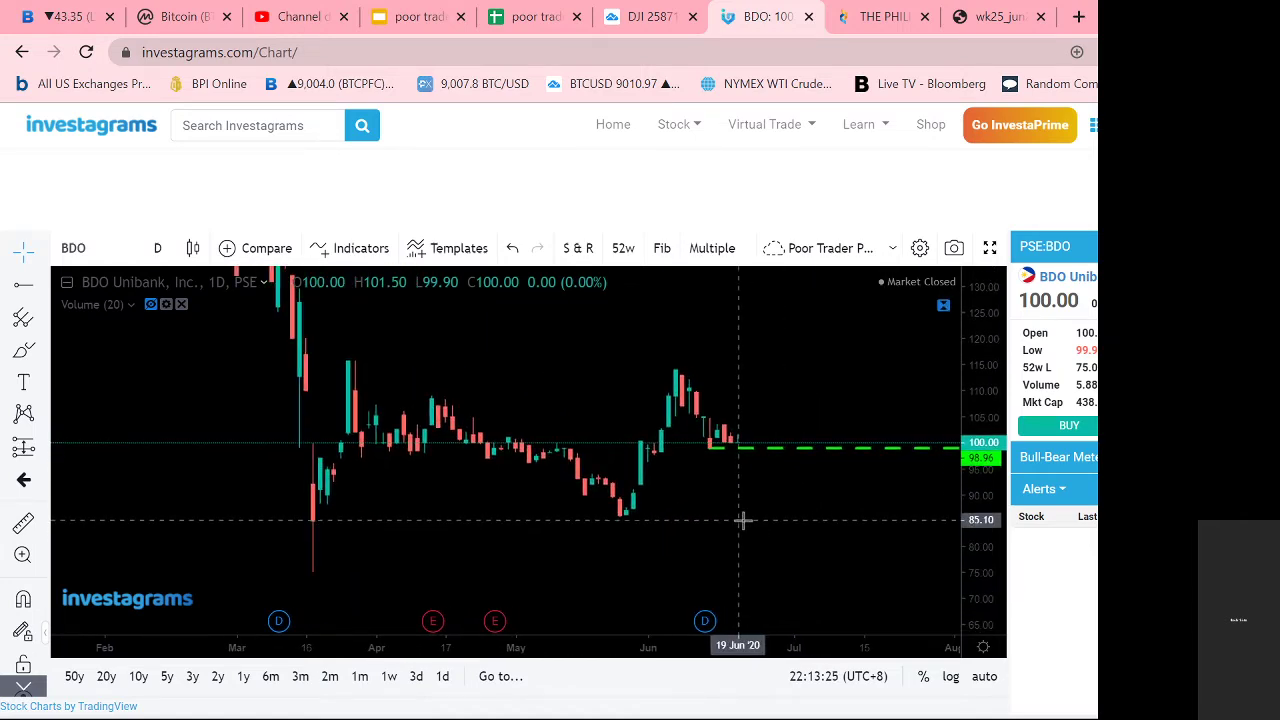
click(22, 288)
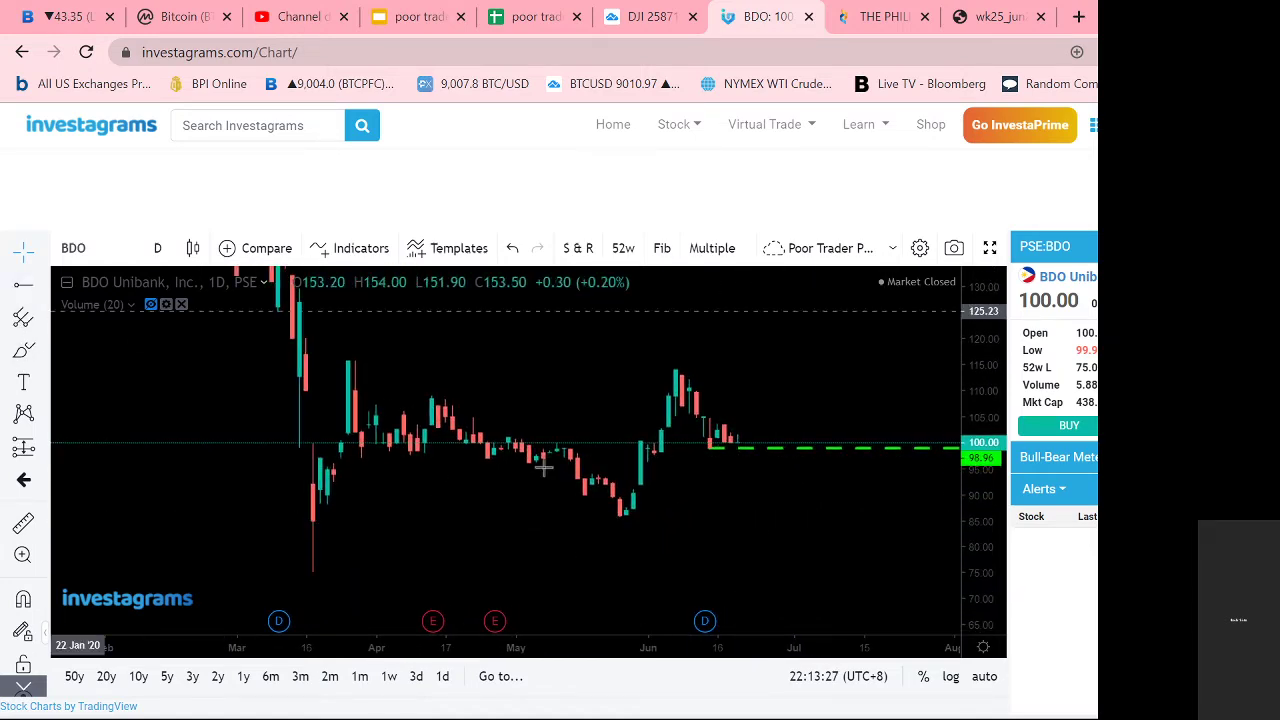
click(486, 463)
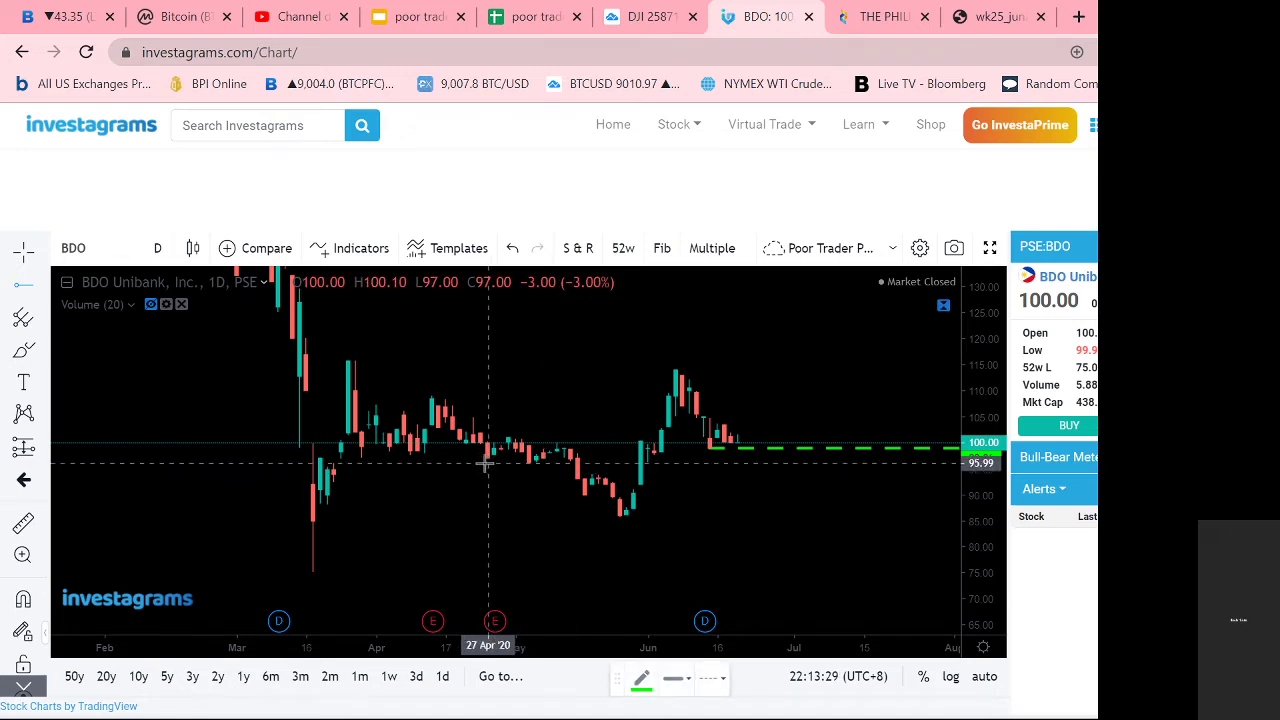
click(452, 469)
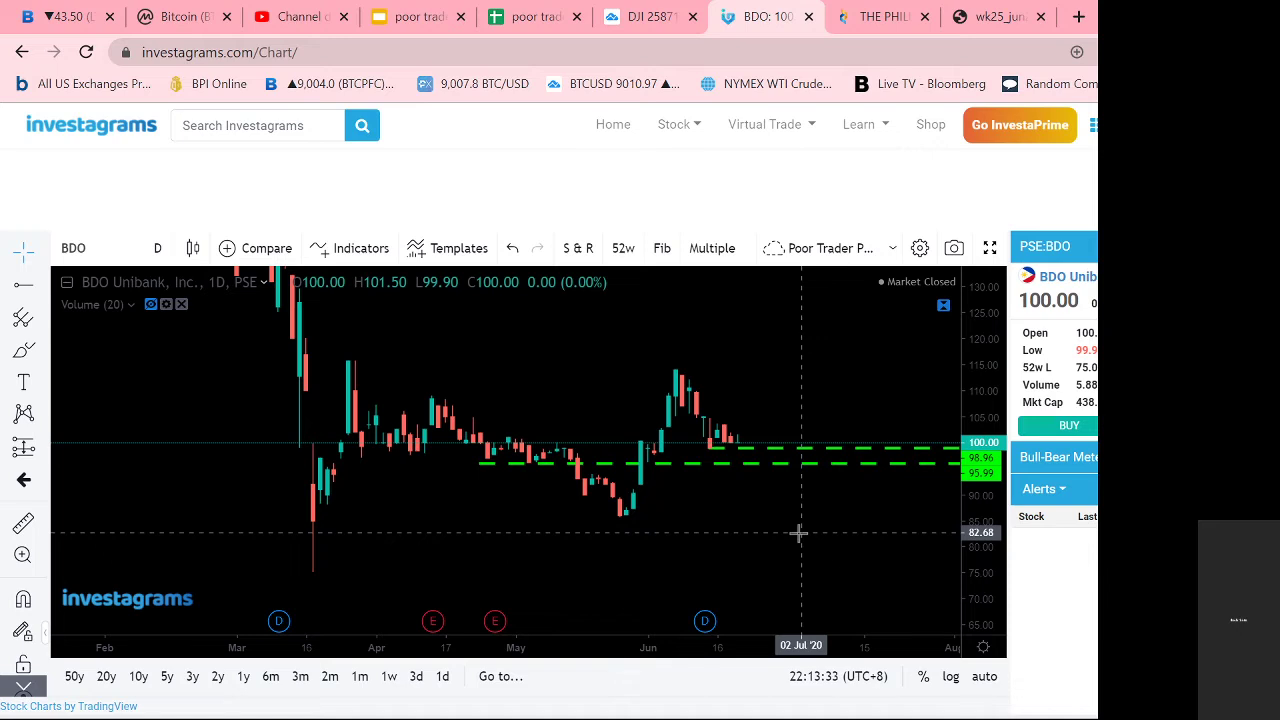
click(24, 290)
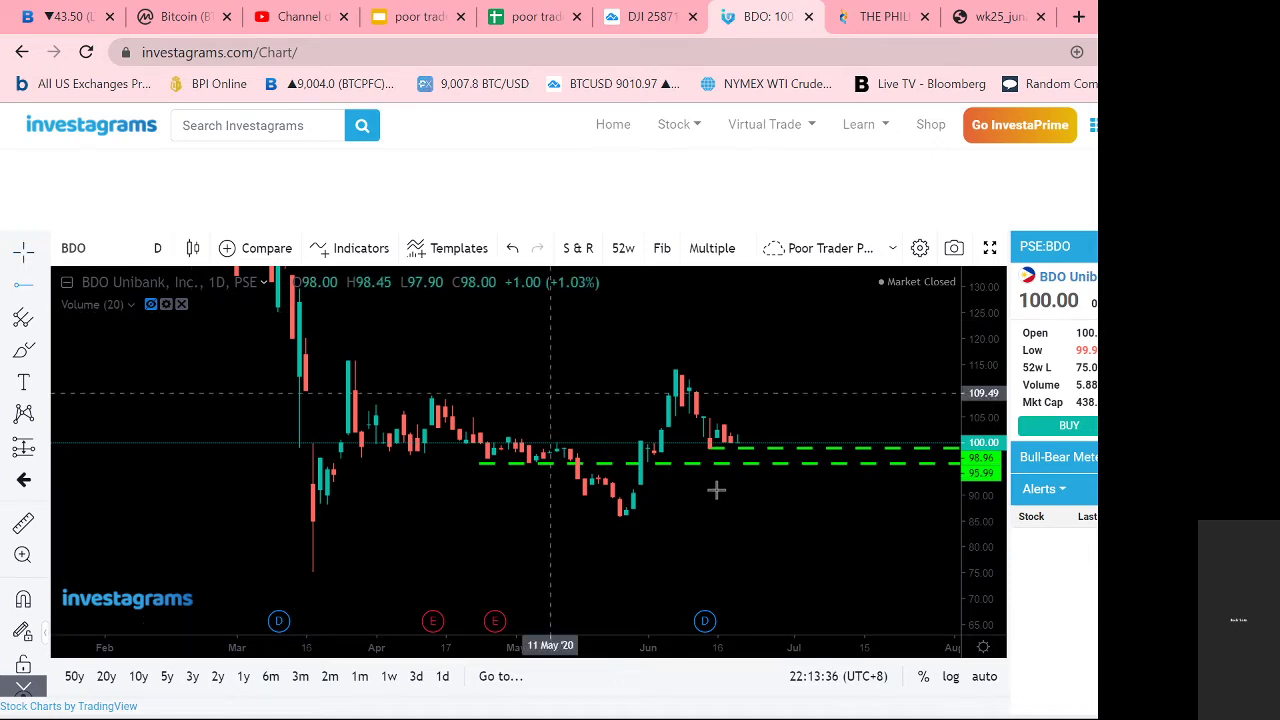
click(620, 515)
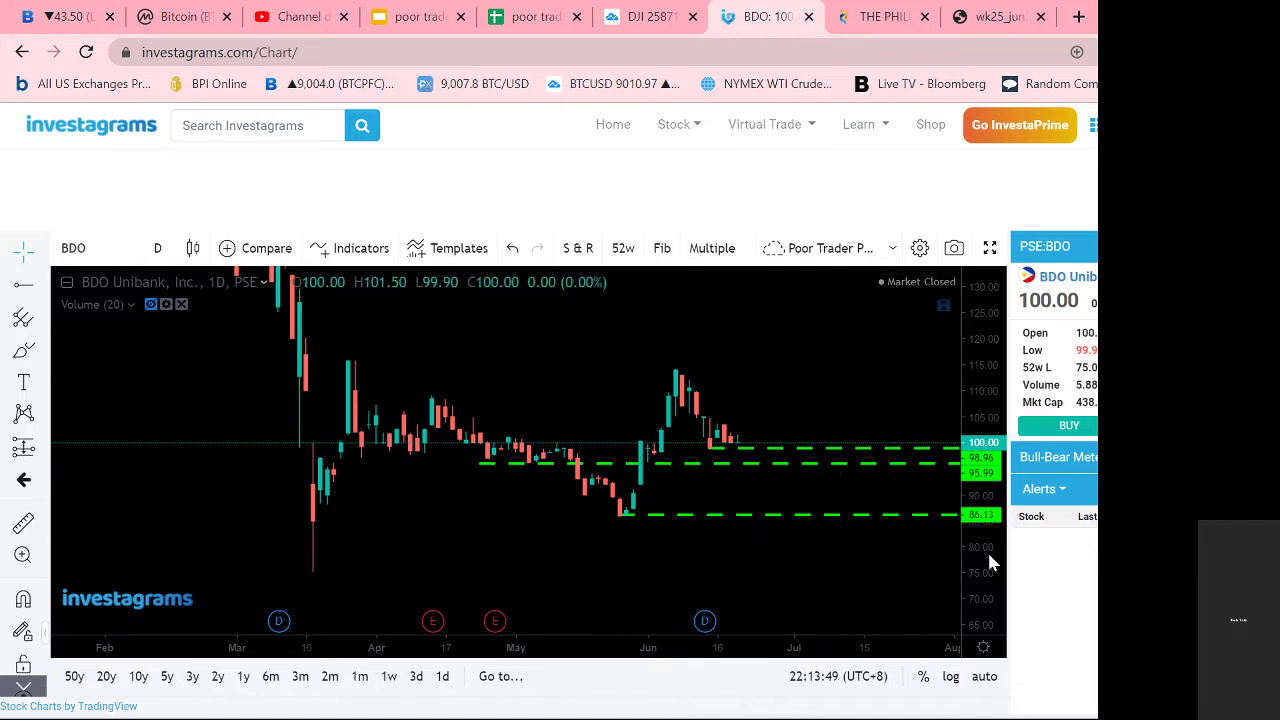
Step: Draw red horizontal rays at about 103.57 from the 17 June high and about 113.54 from the 5 June high
drag(976, 539, 980, 532)
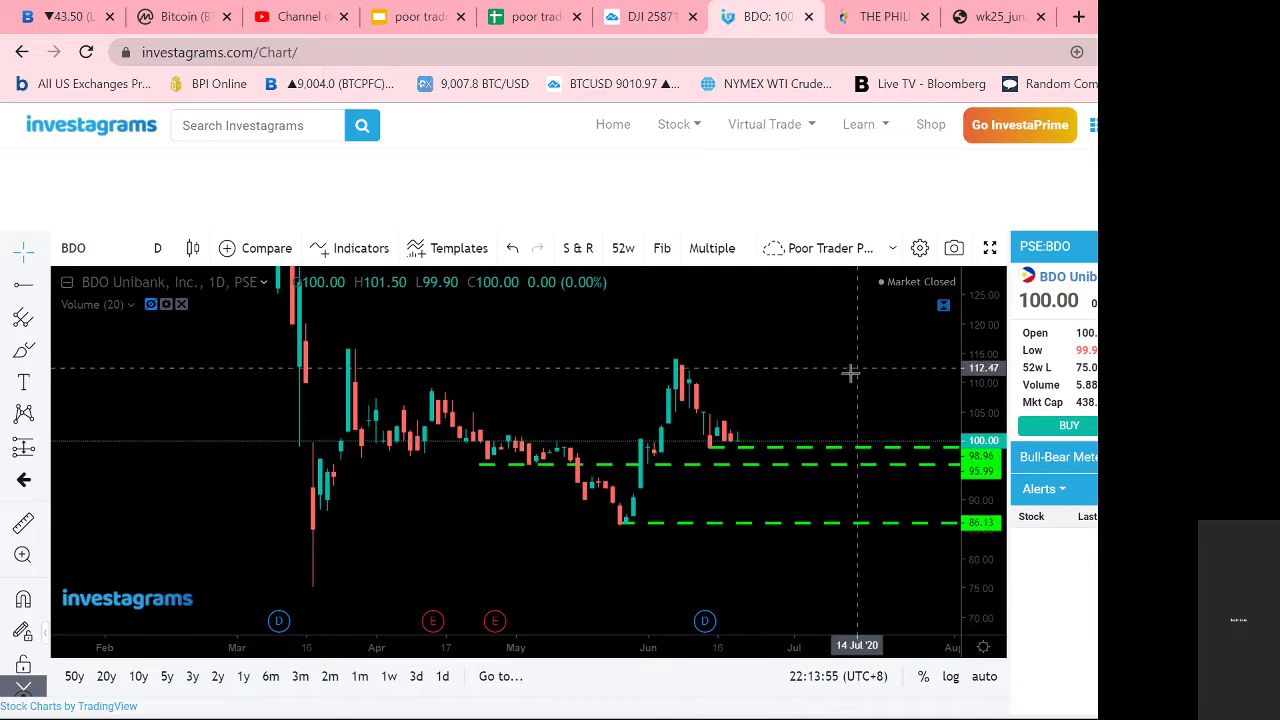
drag(849, 371, 823, 423)
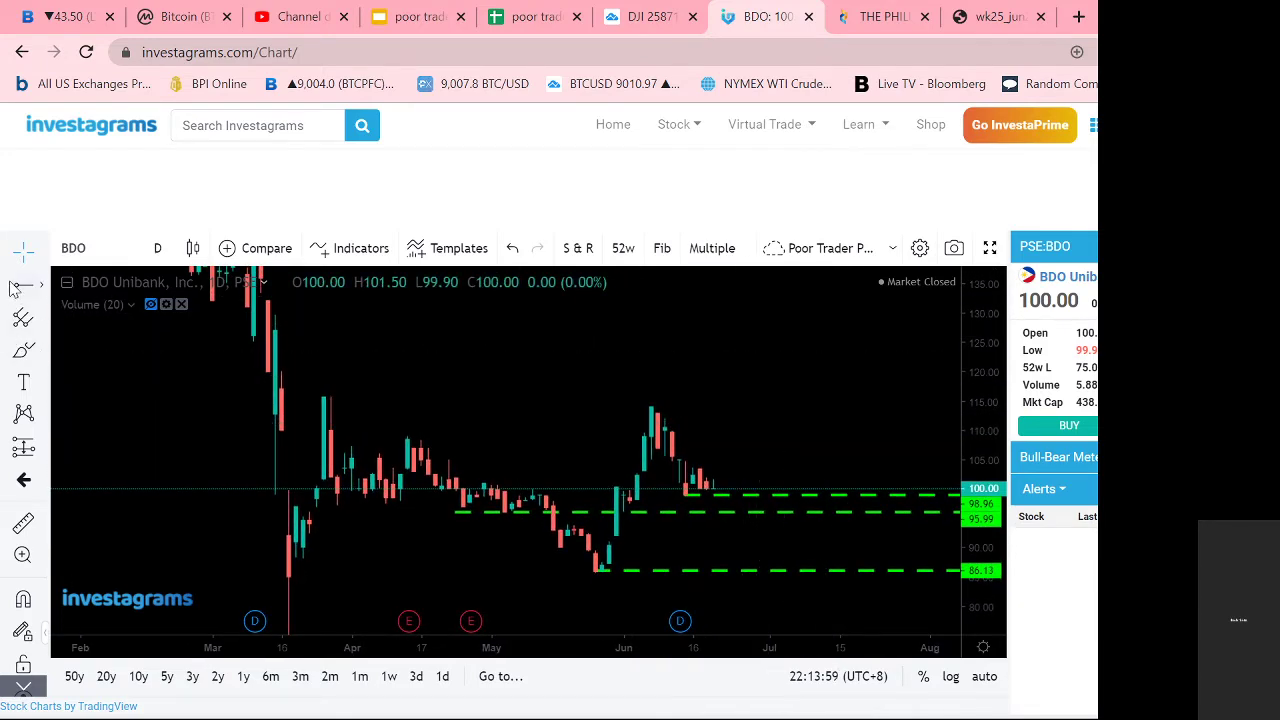
click(14, 288)
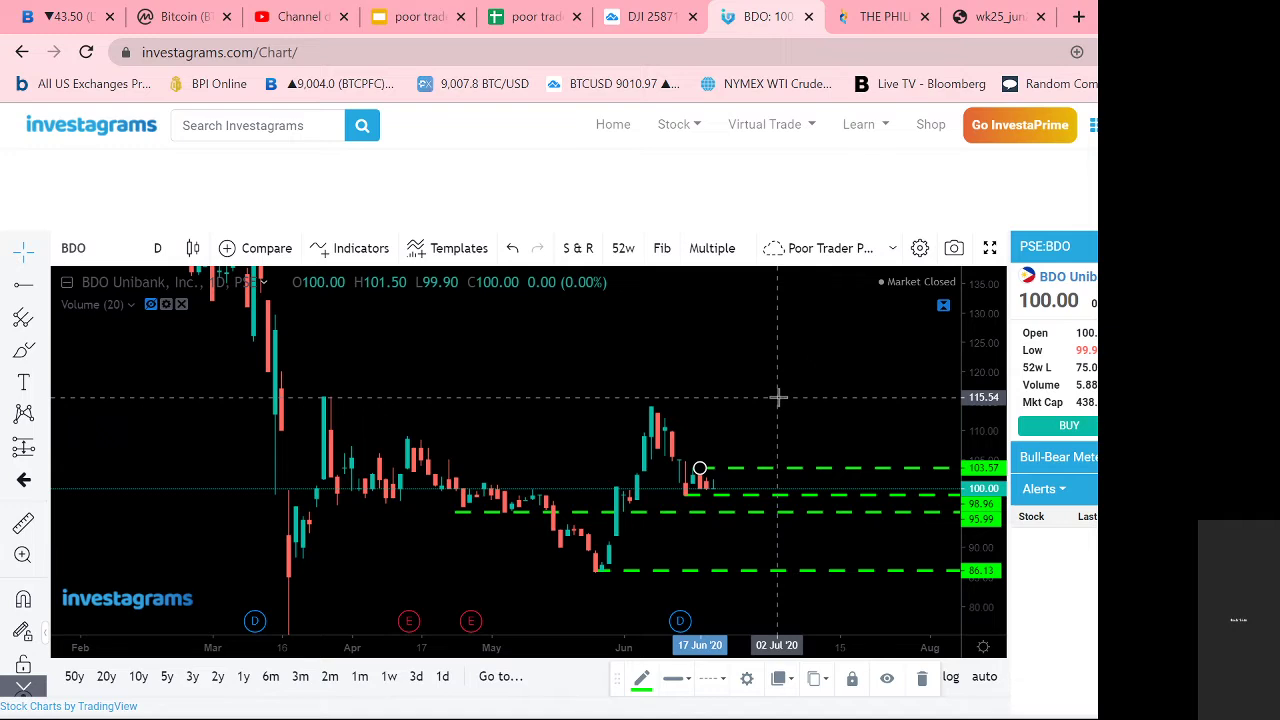
click(642, 677)
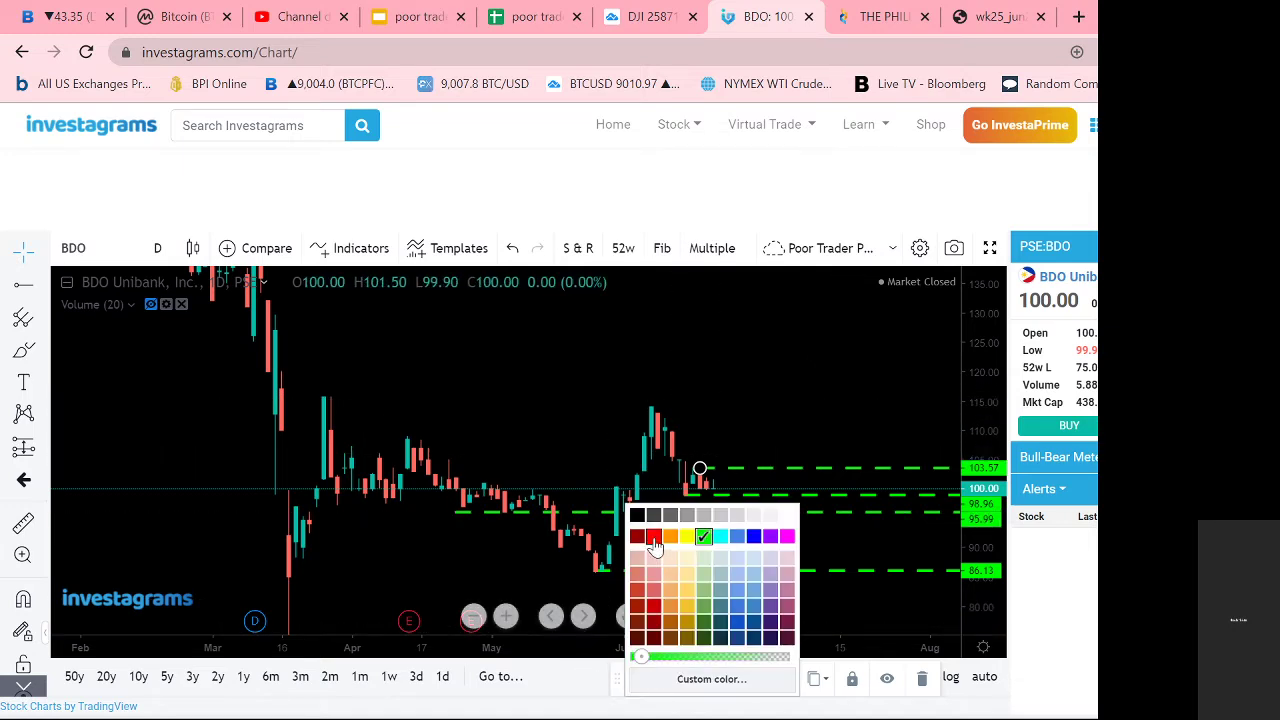
click(653, 536)
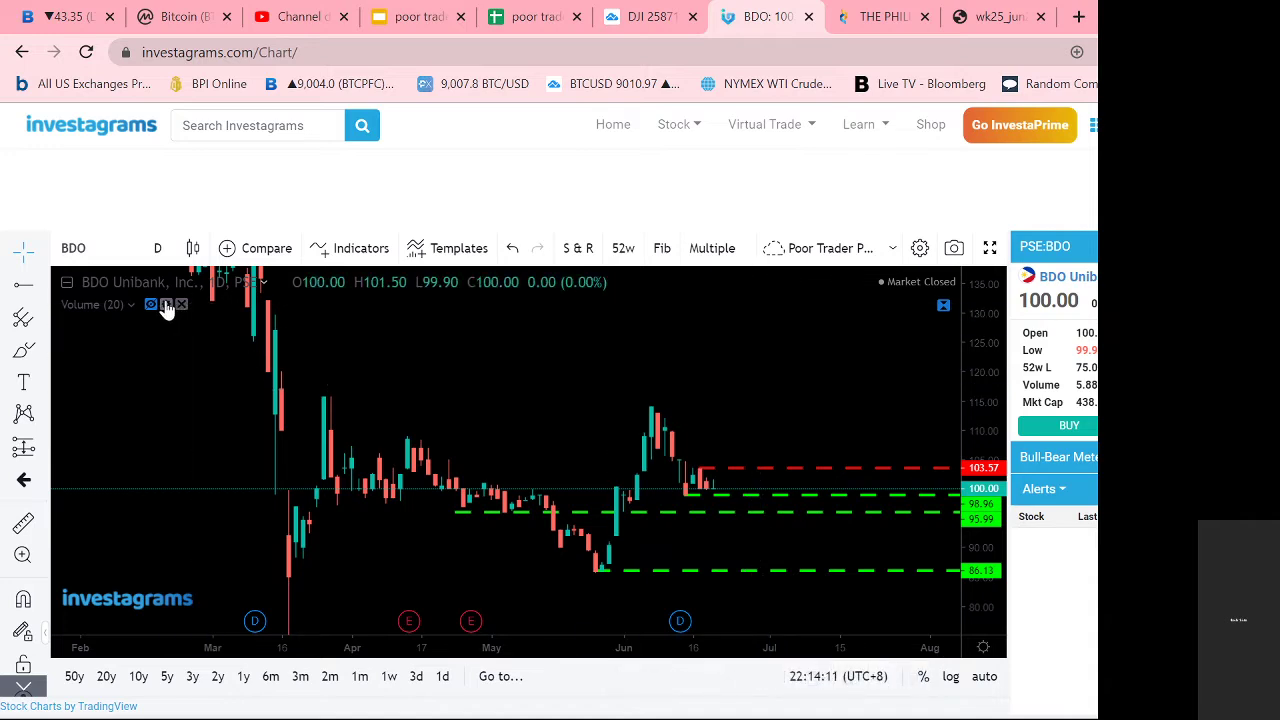
click(651, 409)
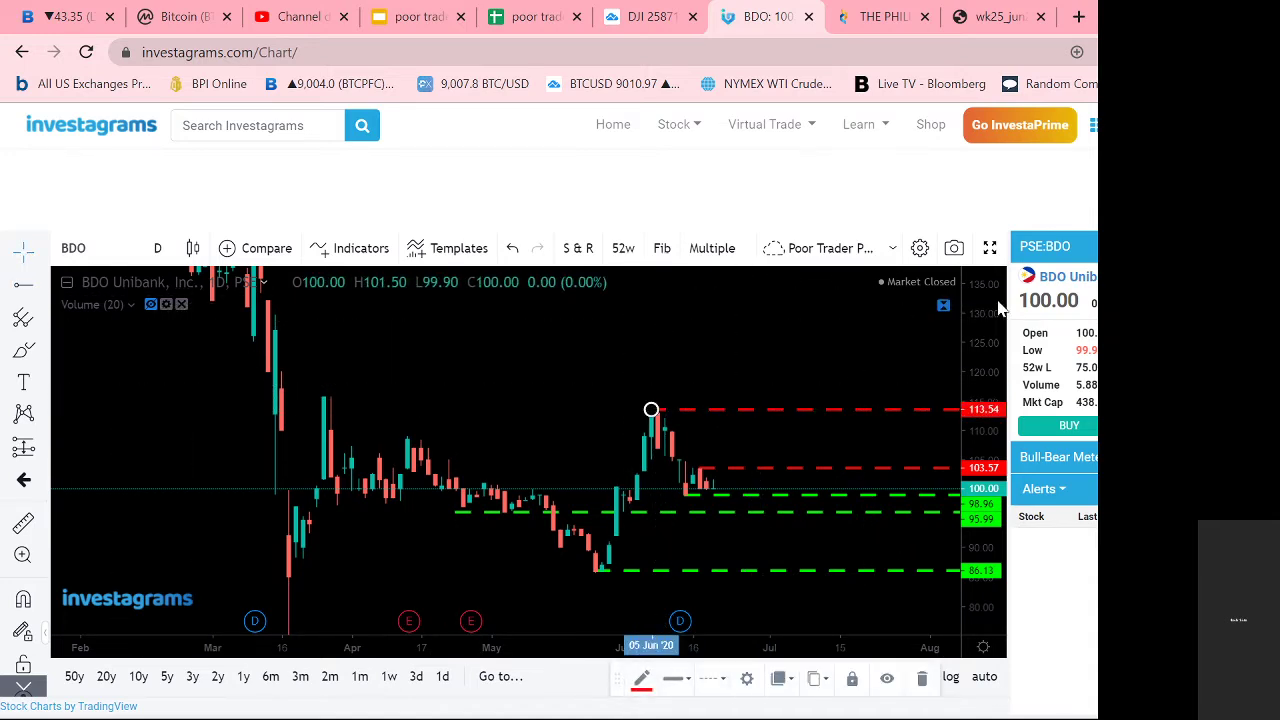
click(768, 350)
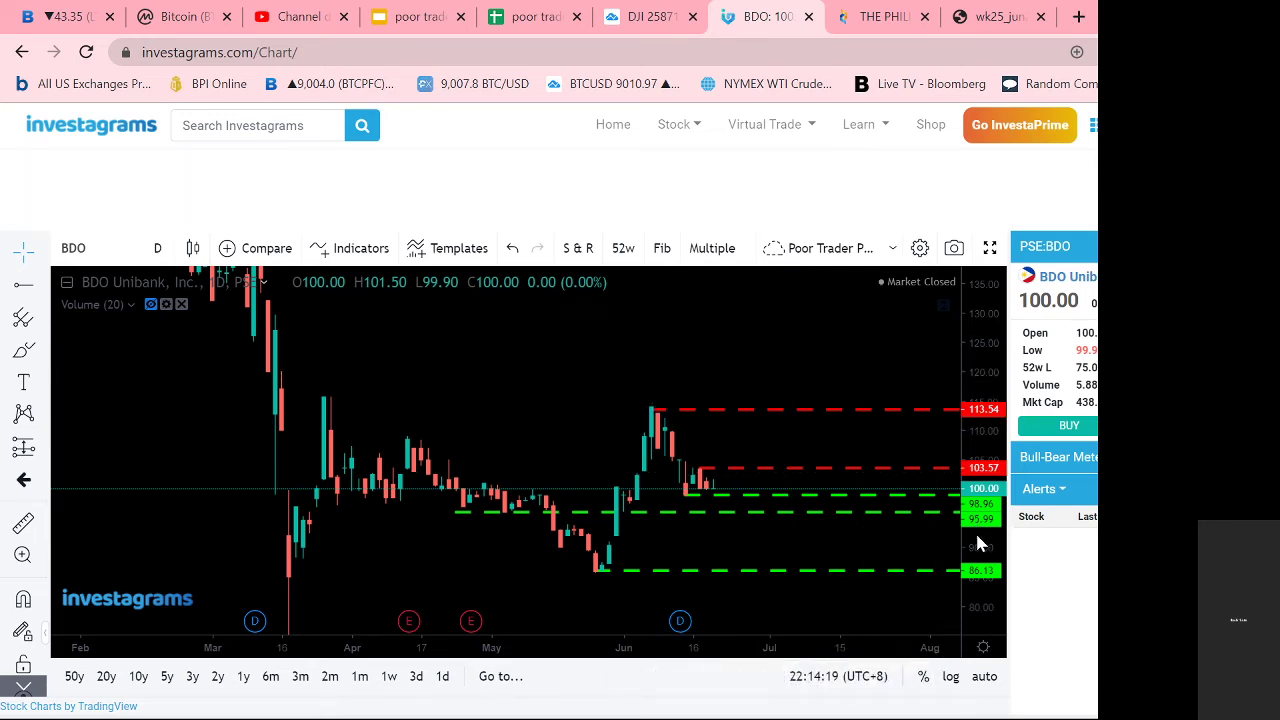
Step: Examine the green support and red resistance rays together at an enlarged price scale, with empty space after the June candles
mouse_move(983, 560)
mouse_down()
mouse_move(969, 449)
mouse_move(980, 540)
mouse_up()
drag(889, 434, 724, 383)
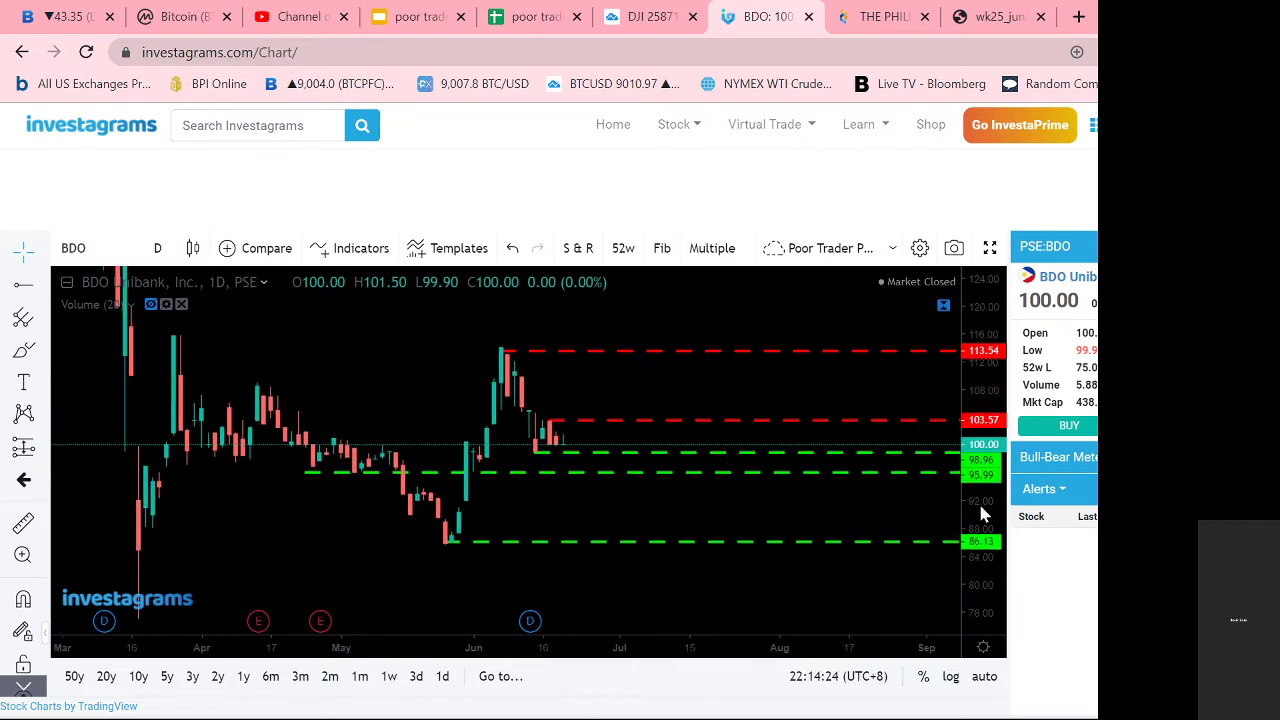
drag(980, 513, 977, 458)
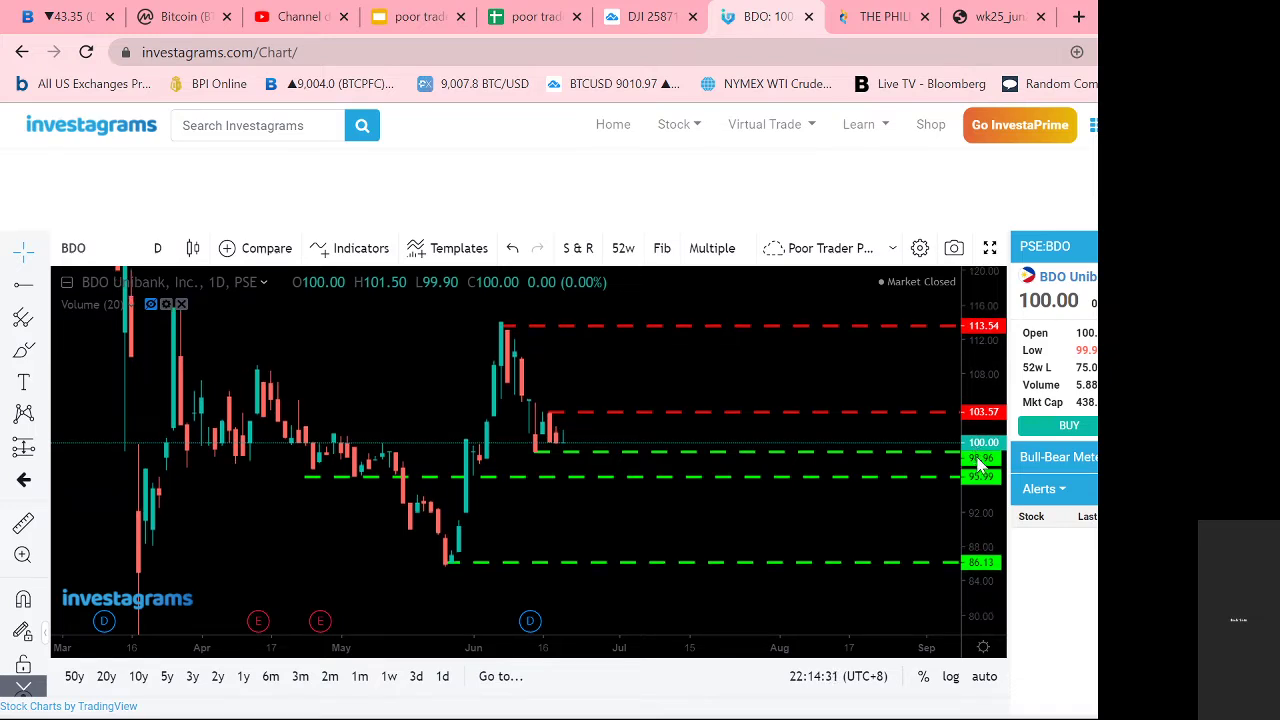
drag(980, 510, 979, 480)
drag(855, 370, 837, 391)
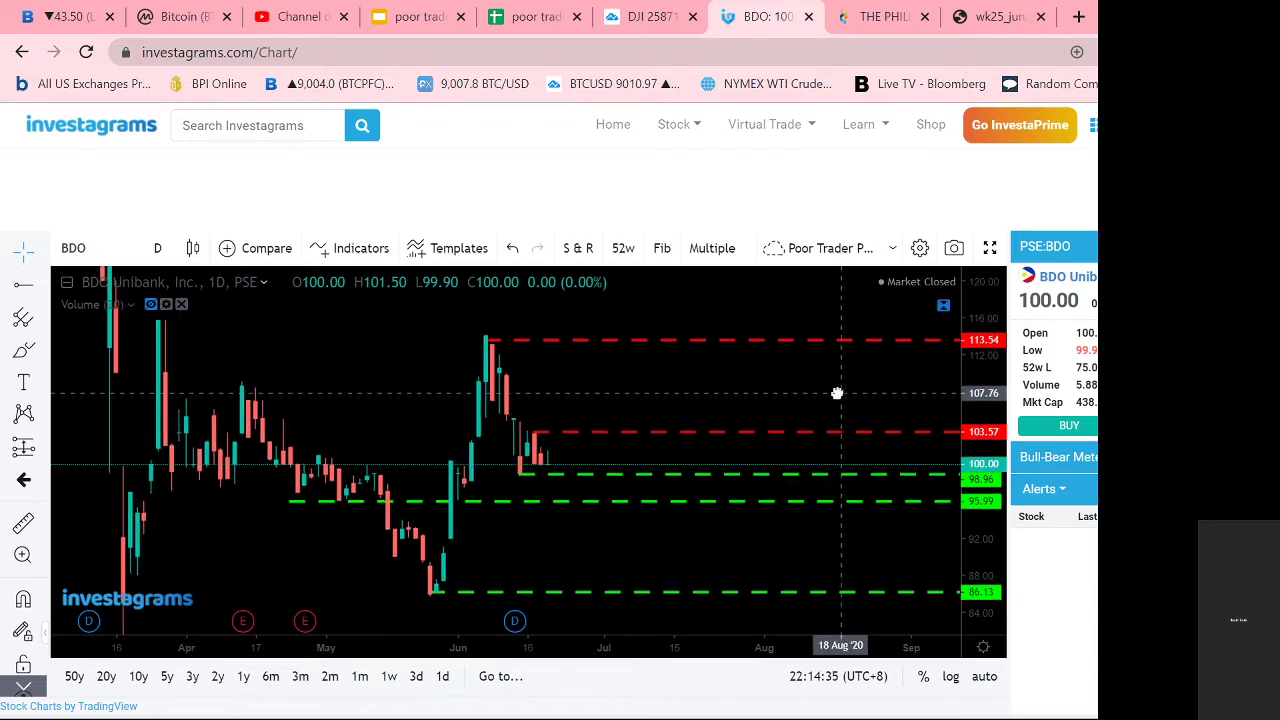
drag(979, 530, 937, 486)
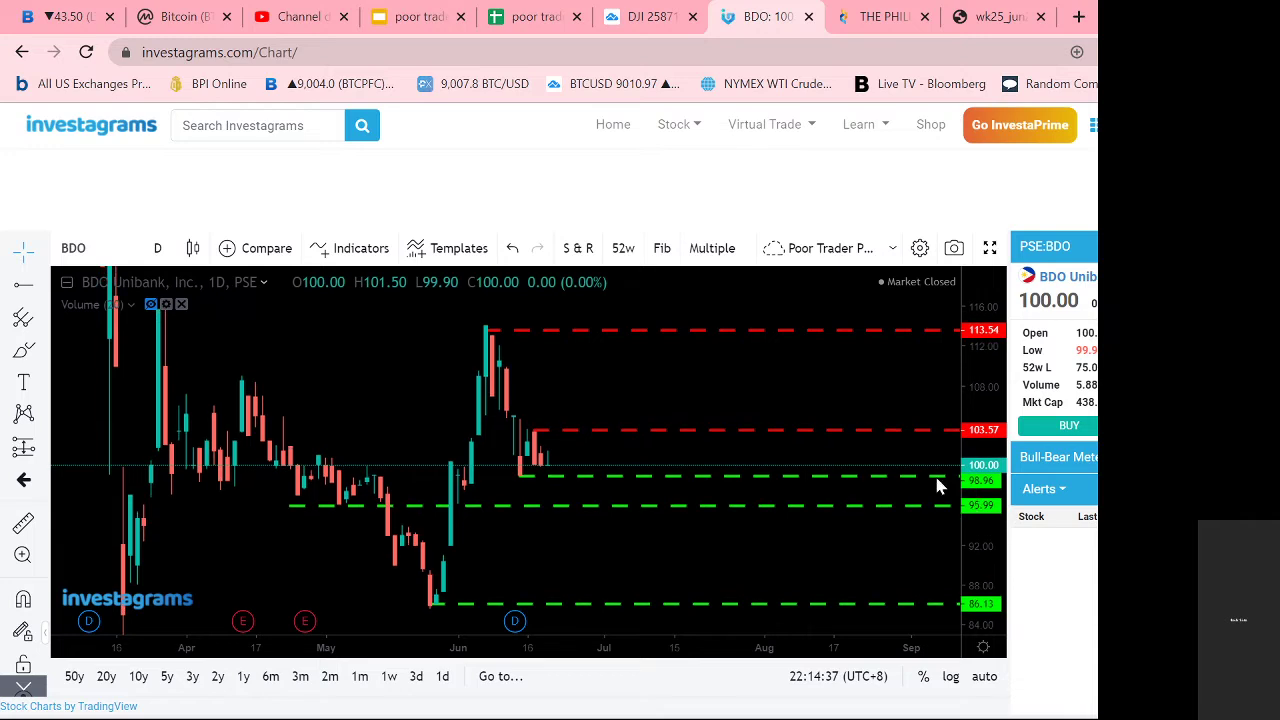
drag(814, 397, 807, 387)
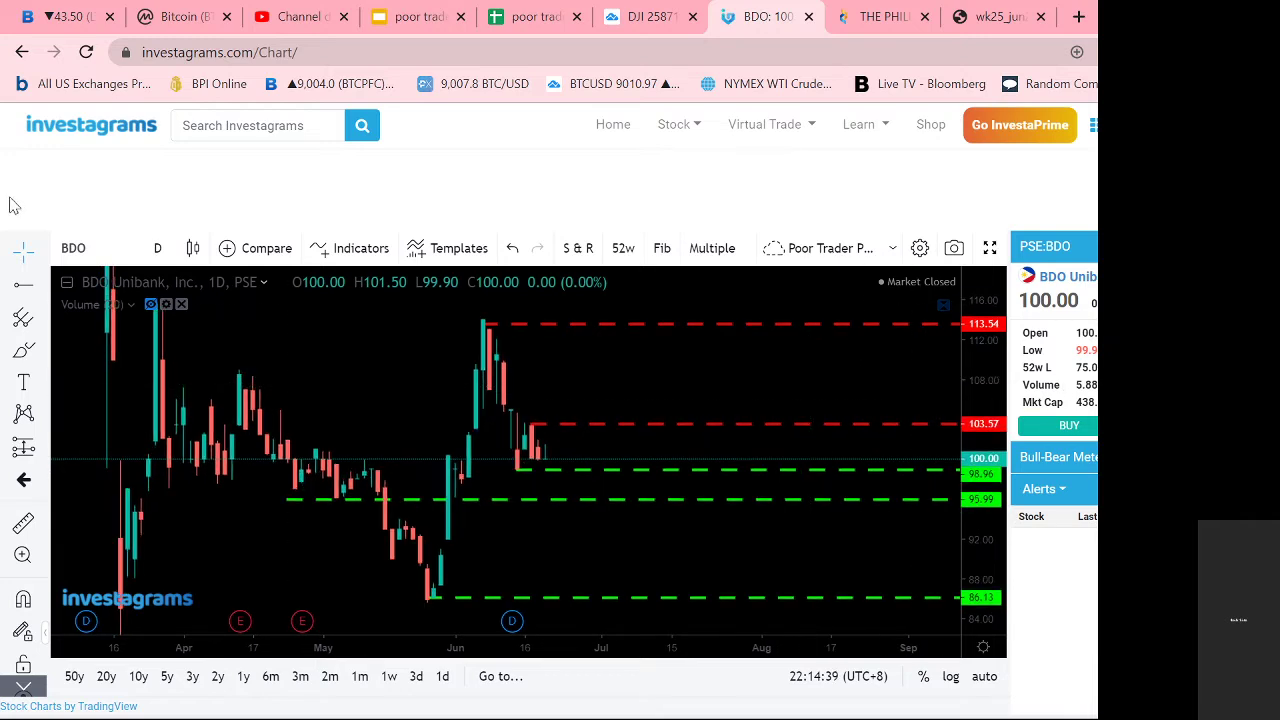
Step: Place a Long Position at 3 July 2020 with entry about 99.93, target about 103.45 and stop about 98.93
click(40, 449)
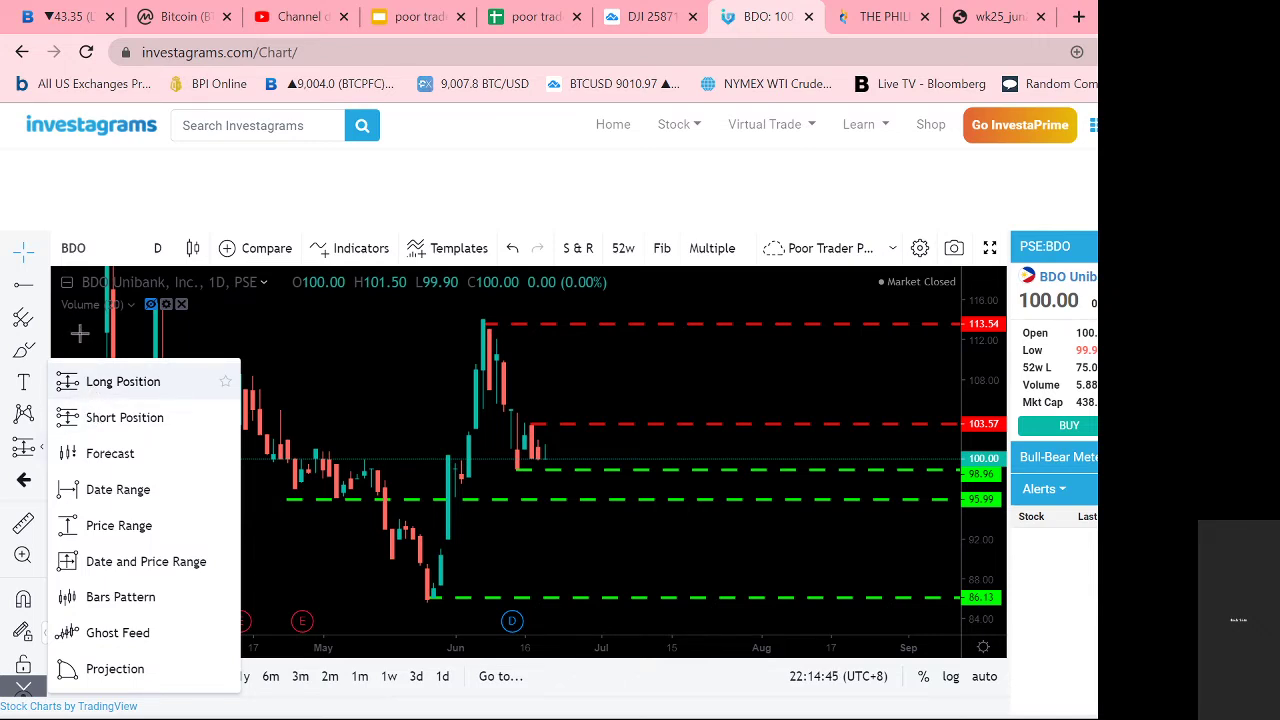
click(97, 385)
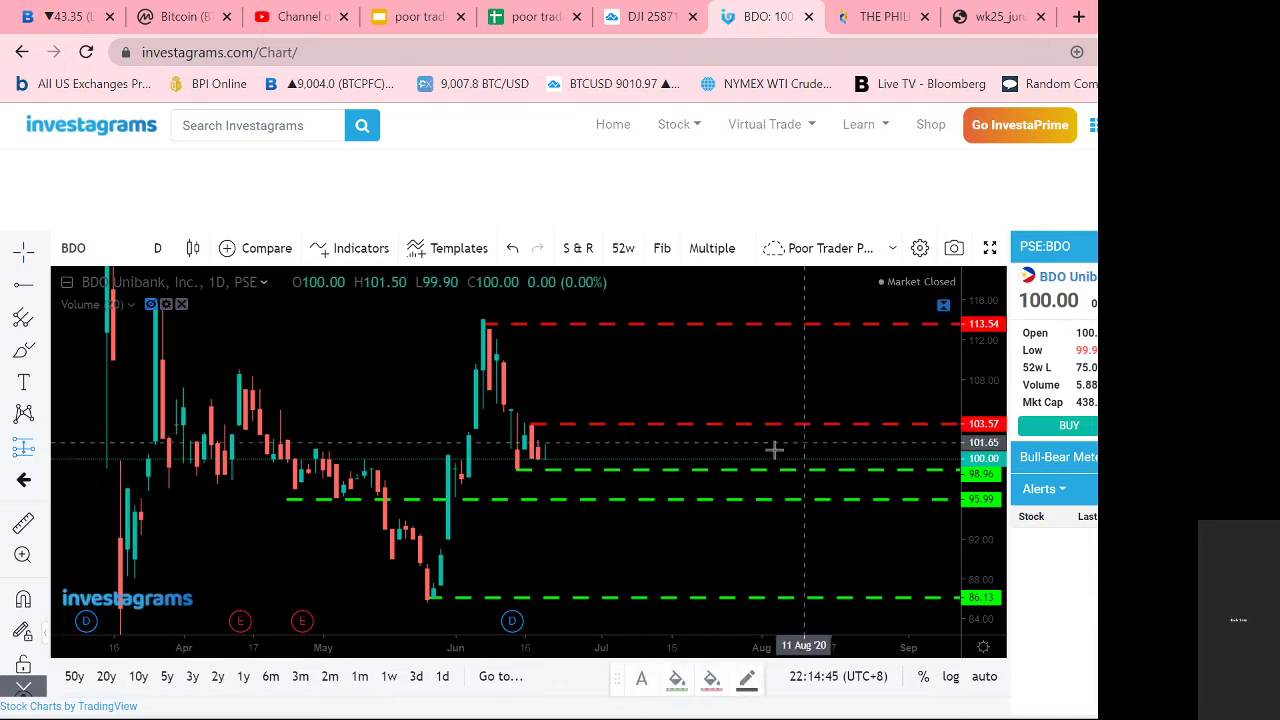
click(612, 460)
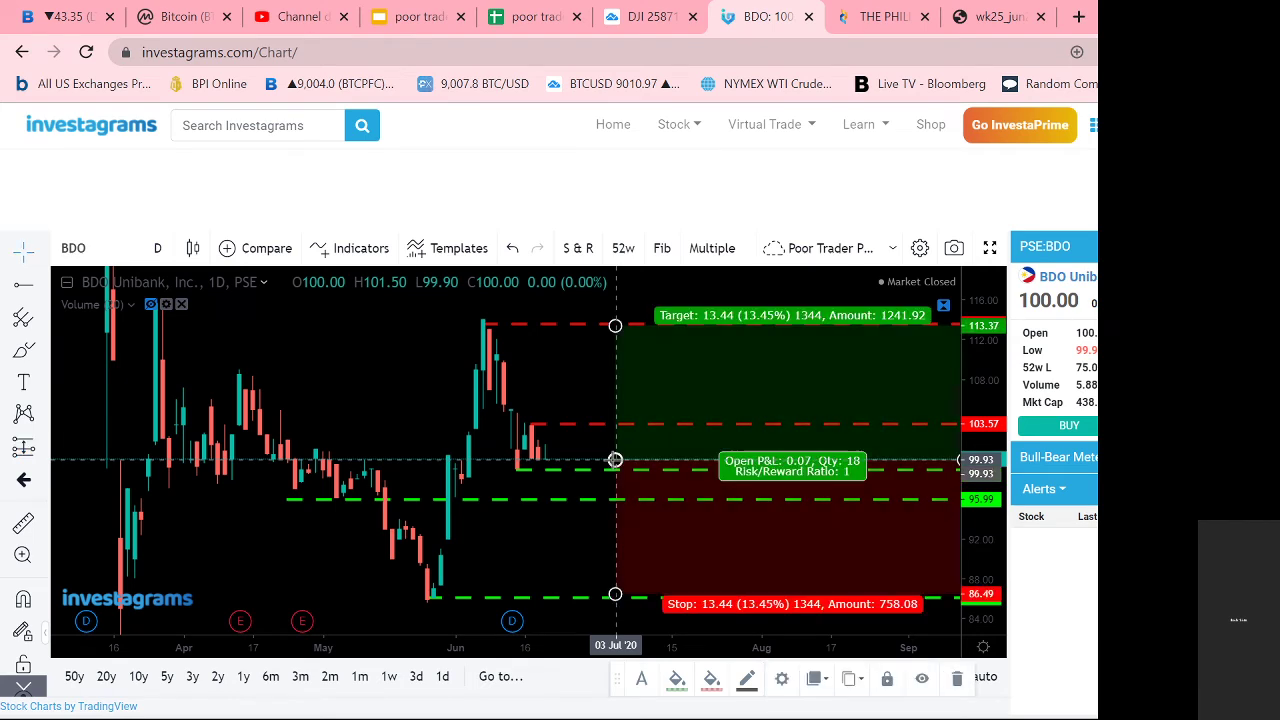
drag(615, 325, 615, 424)
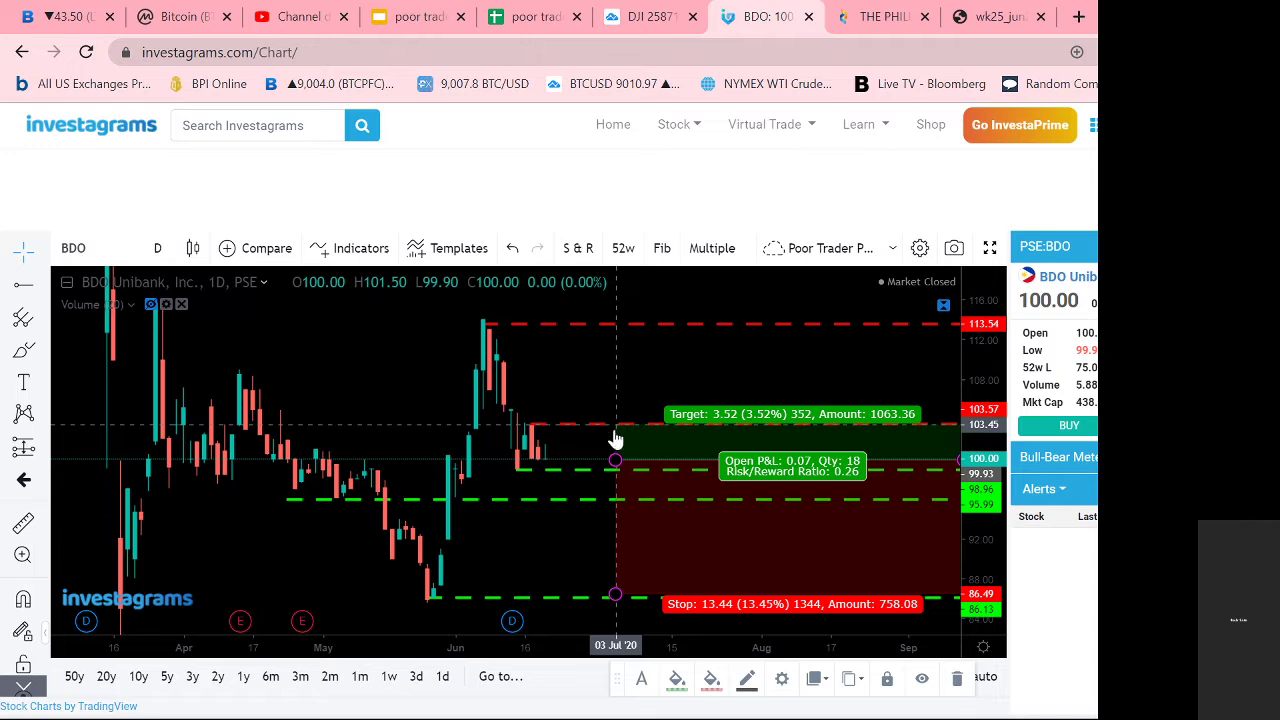
drag(615, 594, 615, 470)
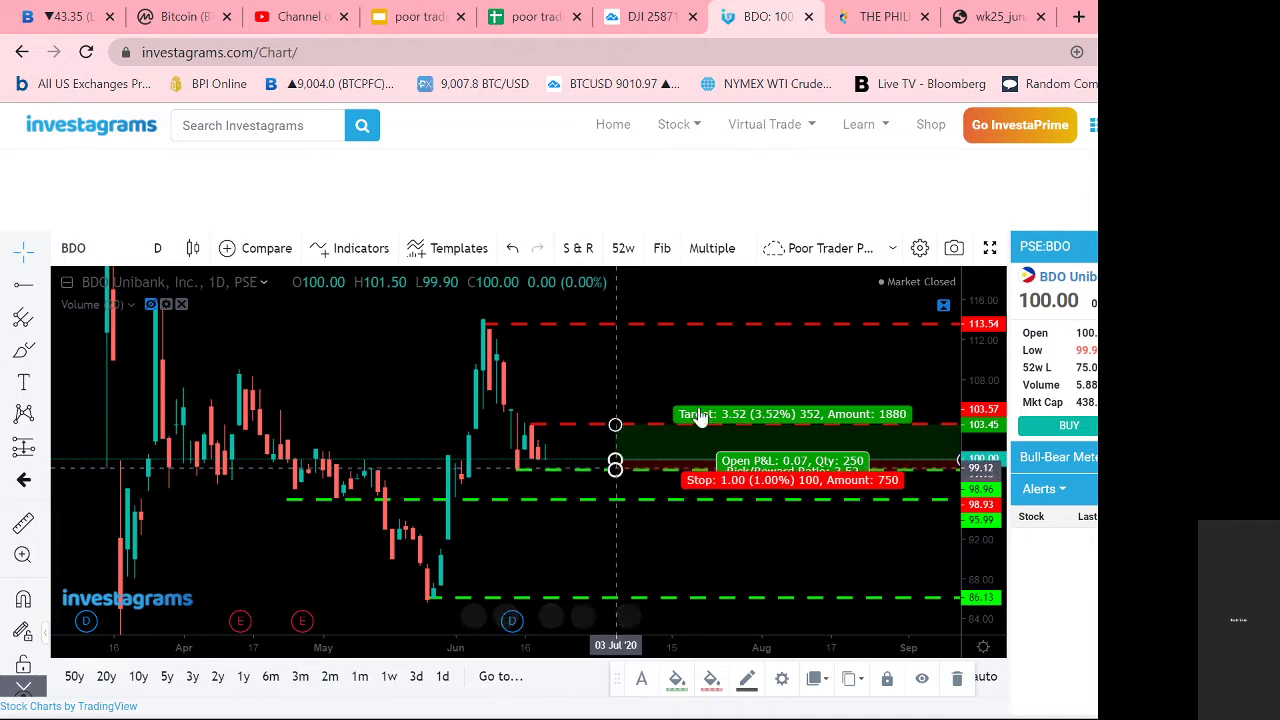
click(805, 525)
Step: Examine the long position's target, stop and risk/reward ratio against the support and resistance rays at different time and price scales
drag(766, 537, 677, 531)
scroll(895, 518, down, 2)
scroll(895, 518, down, 1)
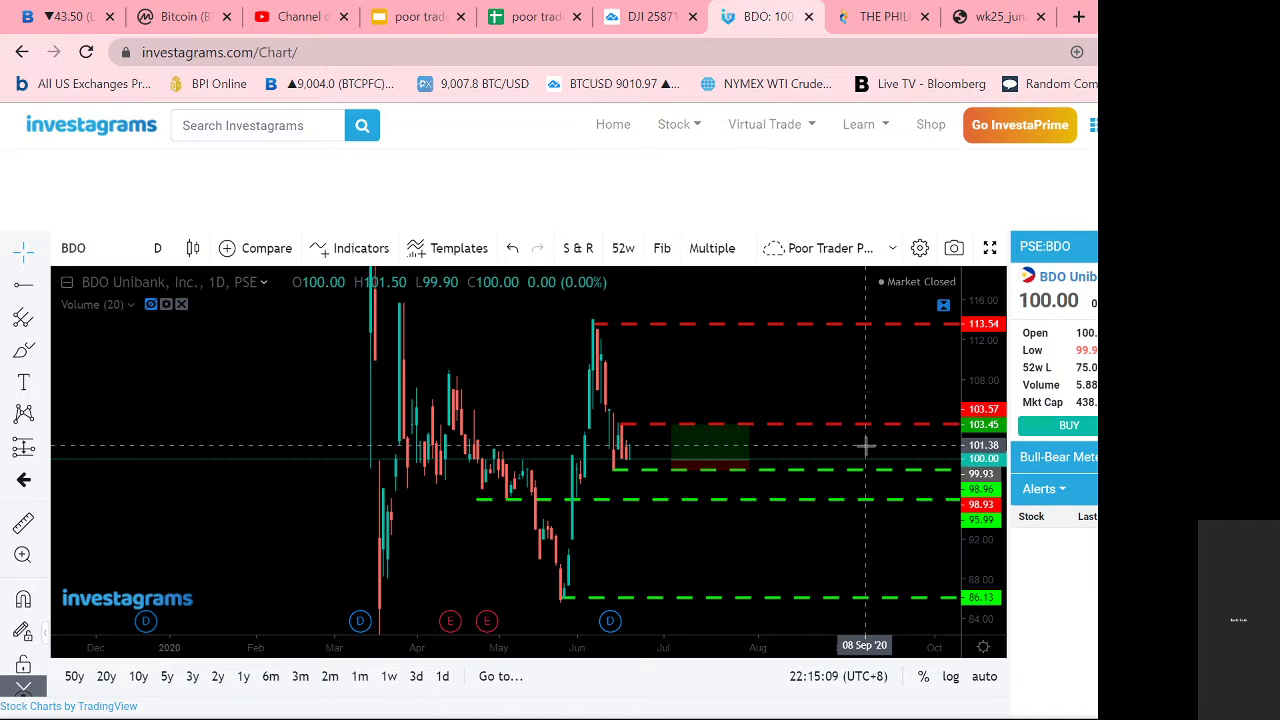
scroll(866, 446, up, 2)
scroll(866, 446, up, 1)
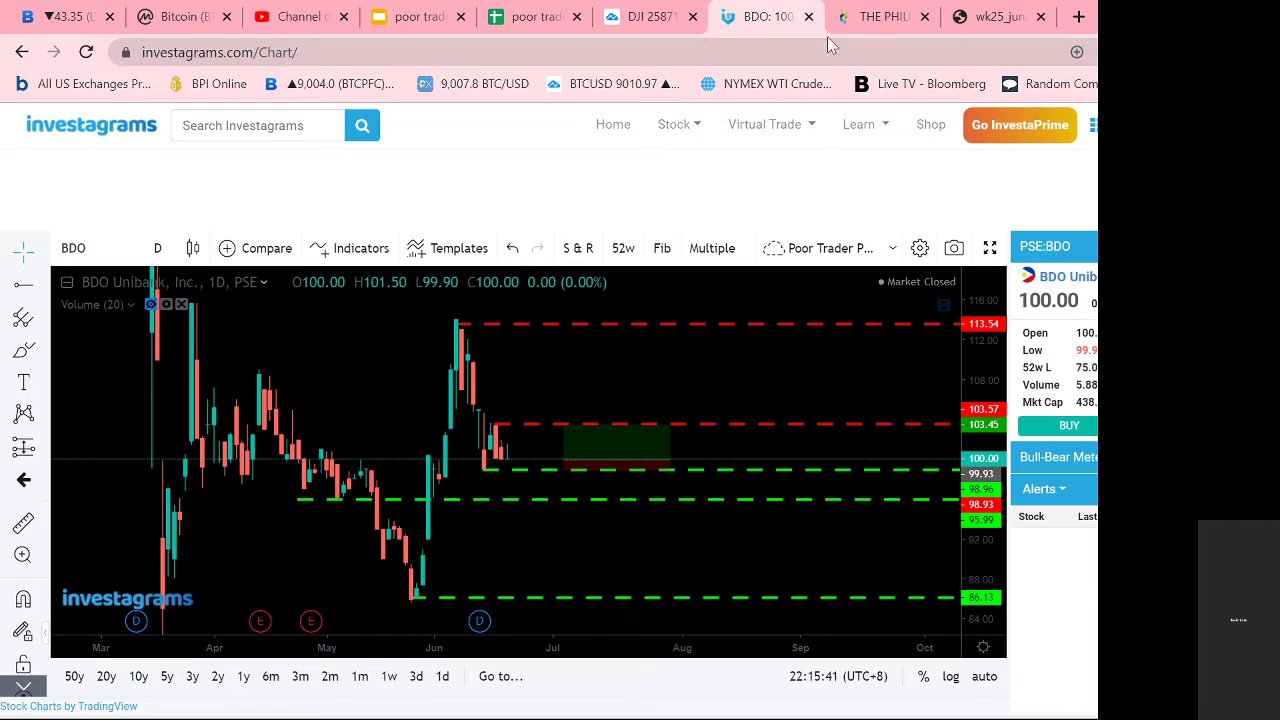
mouse_move(990, 540)
mouse_down()
mouse_move(982, 525)
mouse_move(982, 537)
mouse_up()
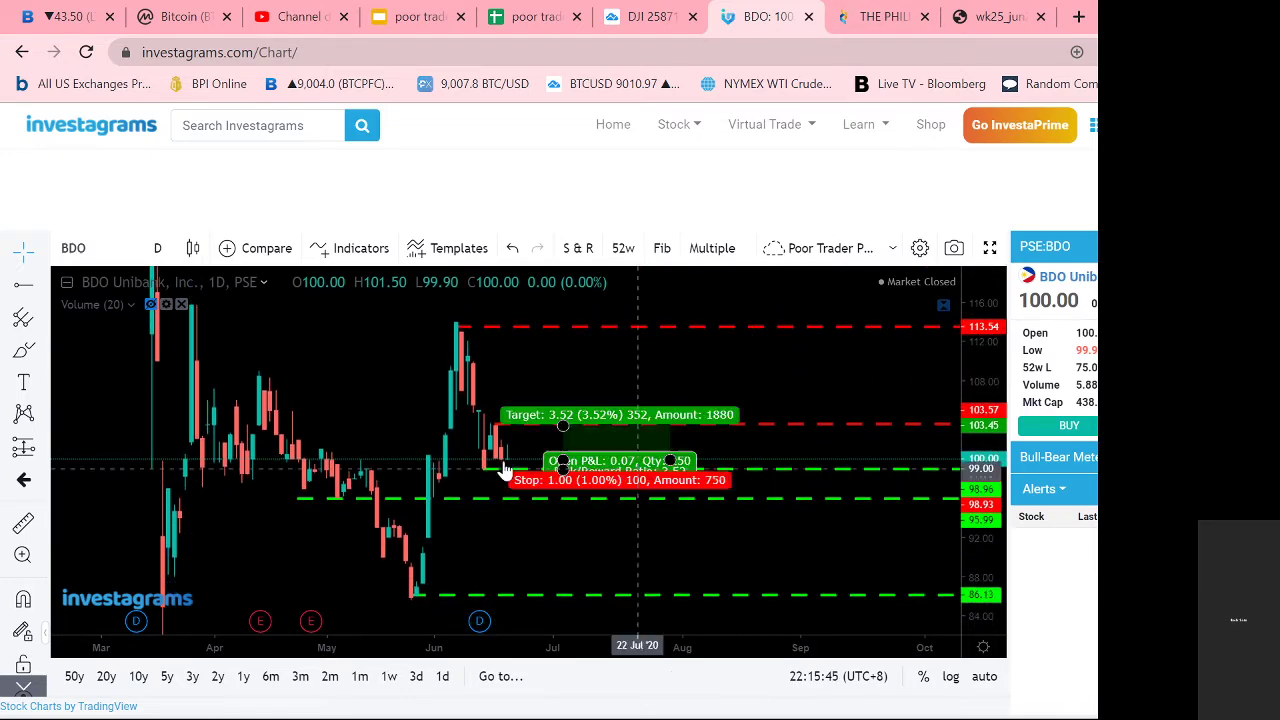
mouse_move(600, 458)
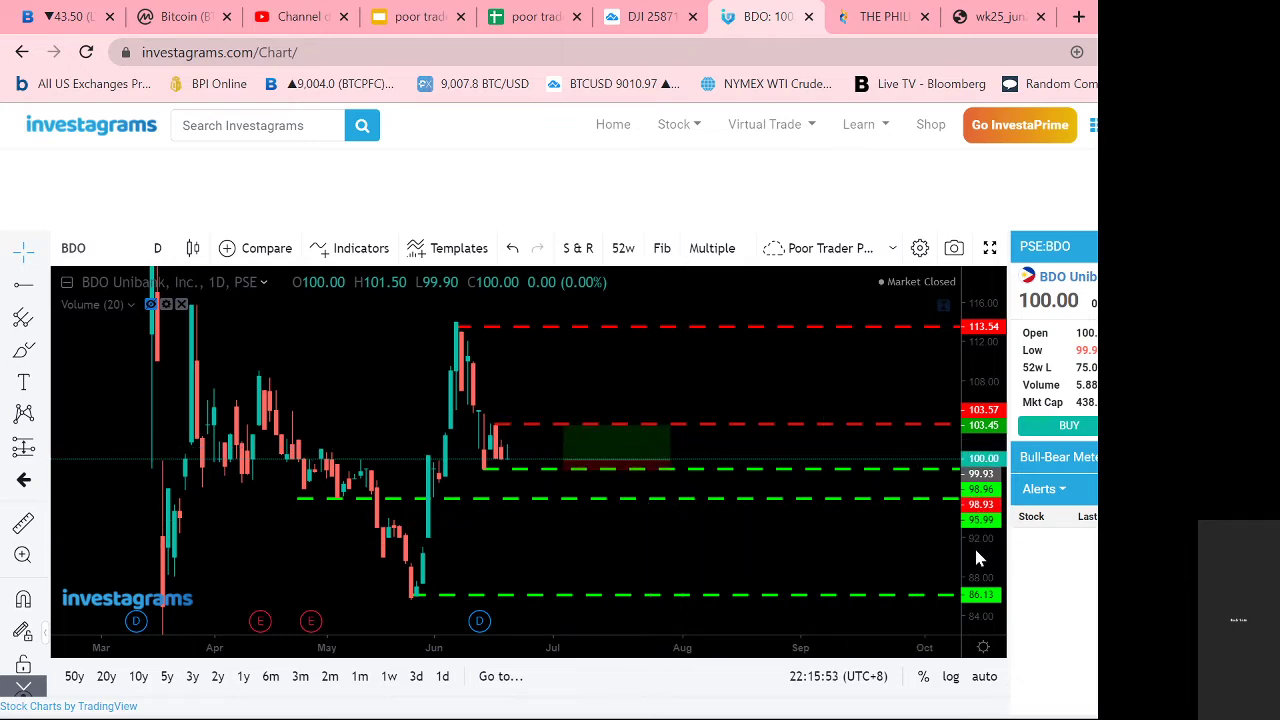
drag(972, 540, 963, 434)
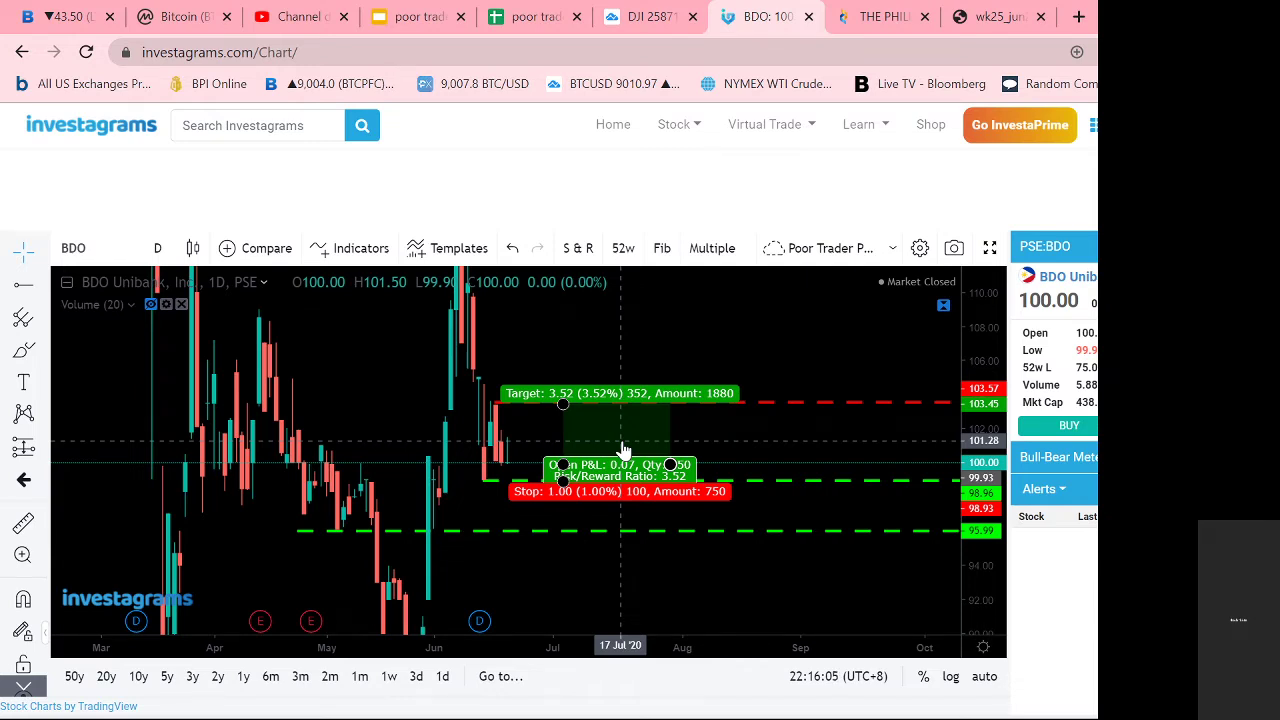
drag(978, 350, 980, 515)
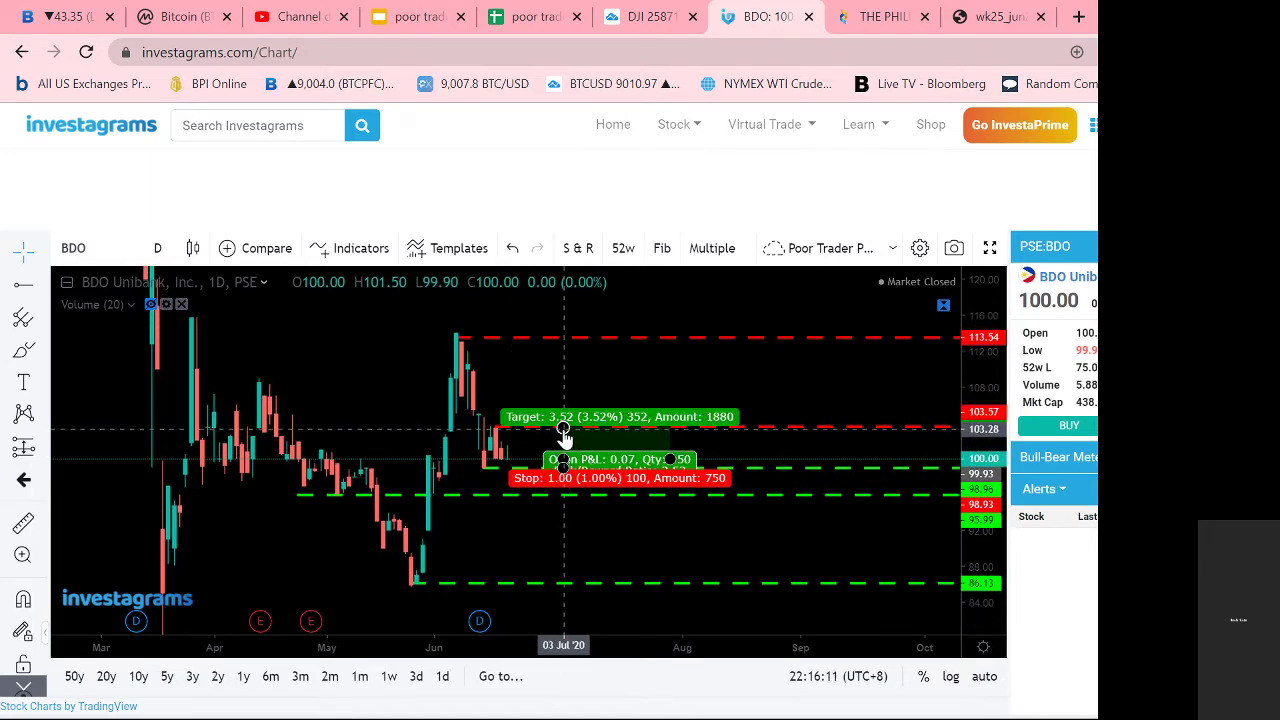
Step: Raise the BDO long position's target to about 113.41 and lower its stop to about 86.62, close to the lowest green support ray
drag(564, 430, 563, 338)
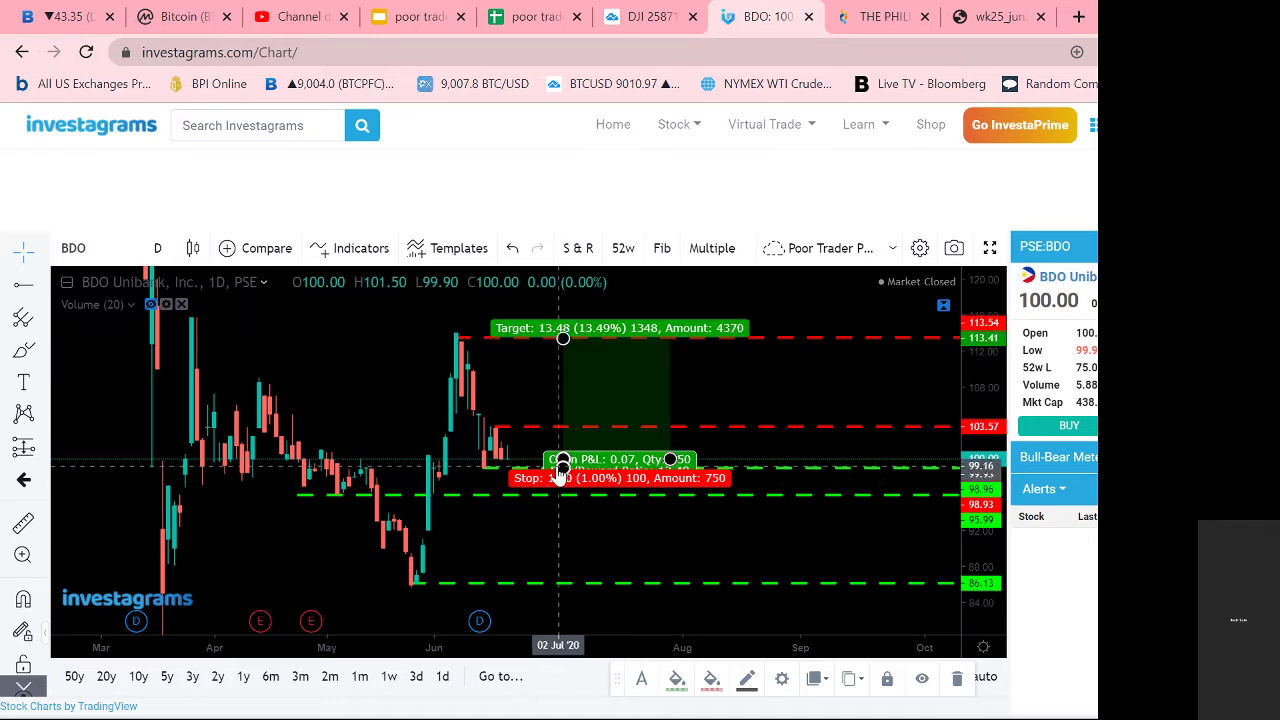
drag(563, 468, 563, 507)
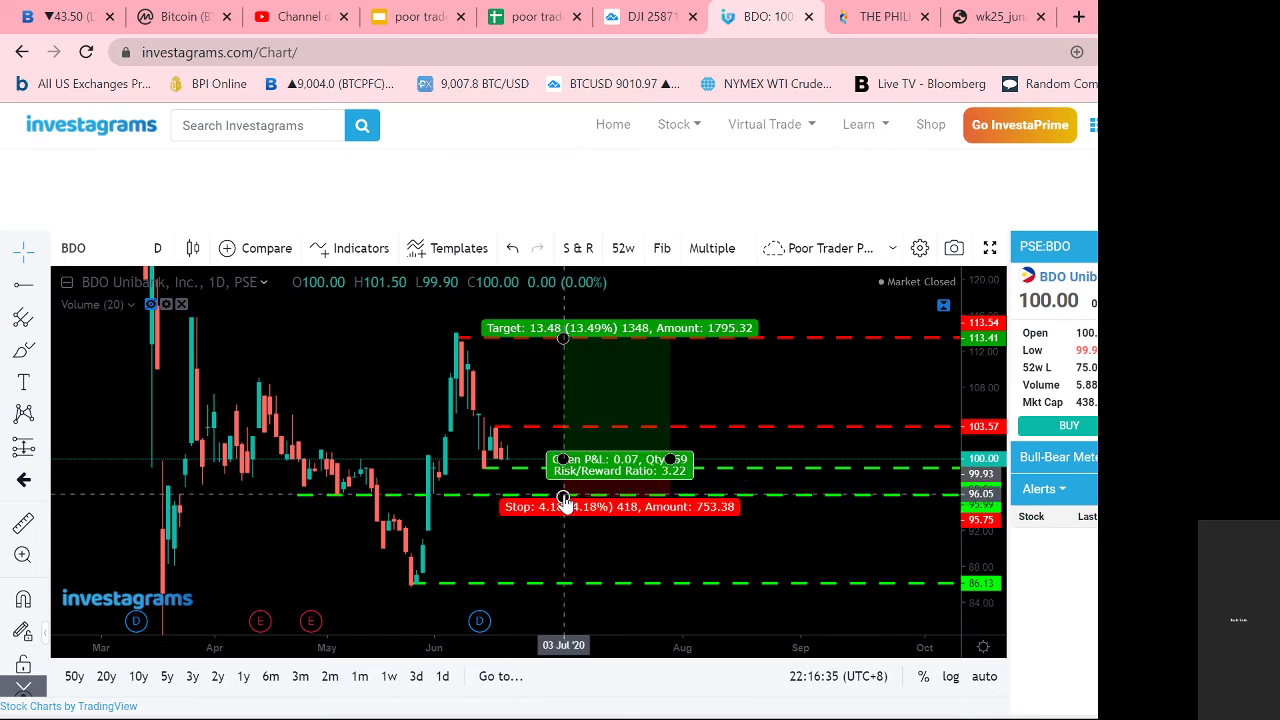
drag(563, 497, 566, 580)
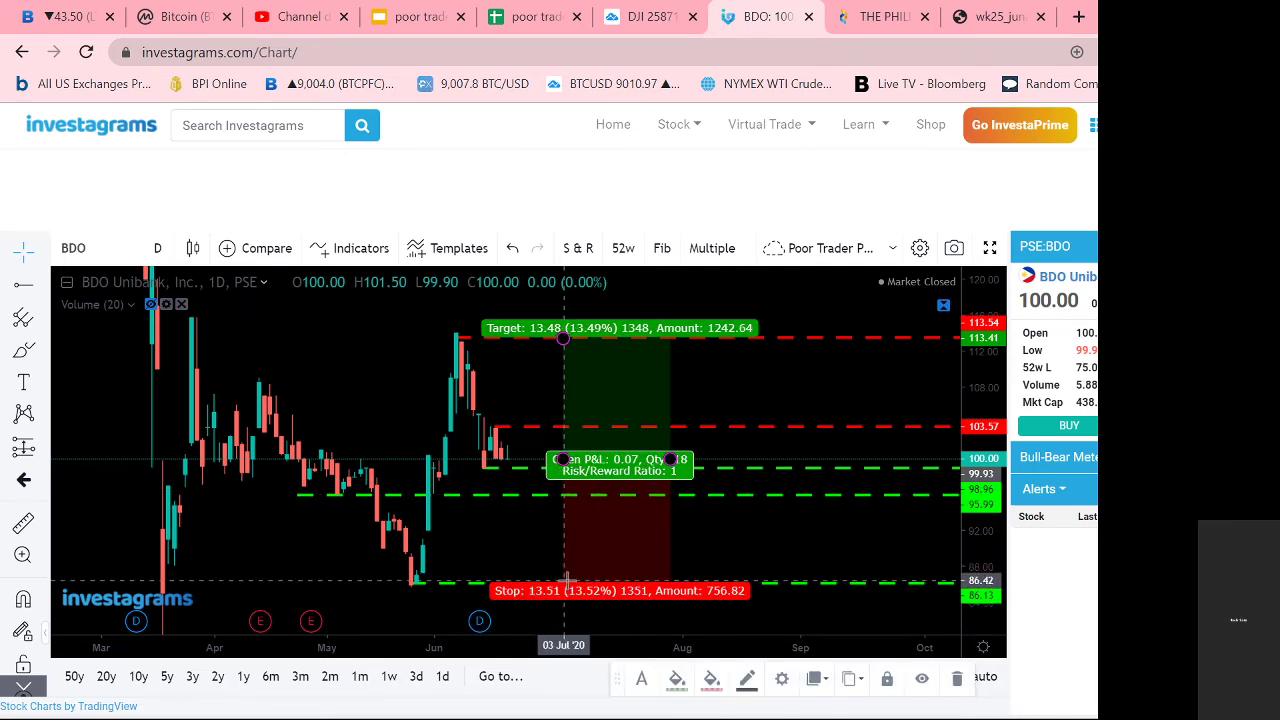
click(803, 523)
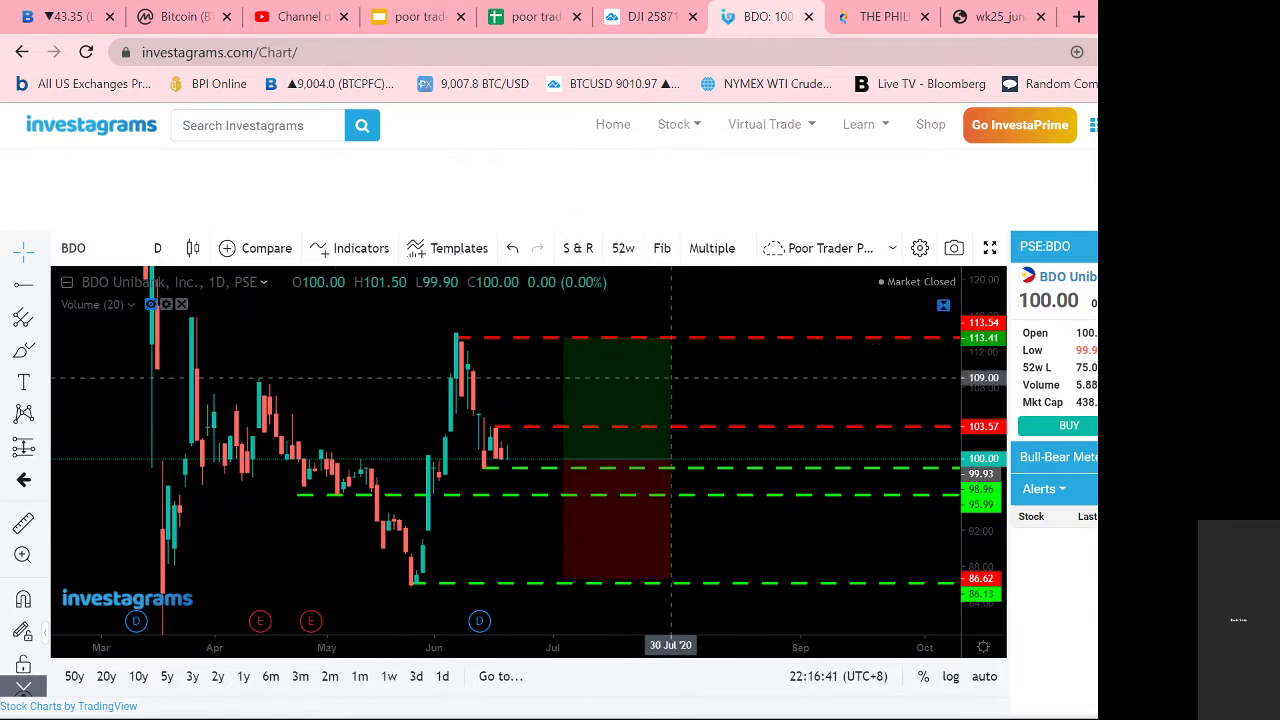
Step: Examine the long position's target, stop and risk/reward ratio against the support and resistance rays and the earlier 2020 price decline
click(630, 514)
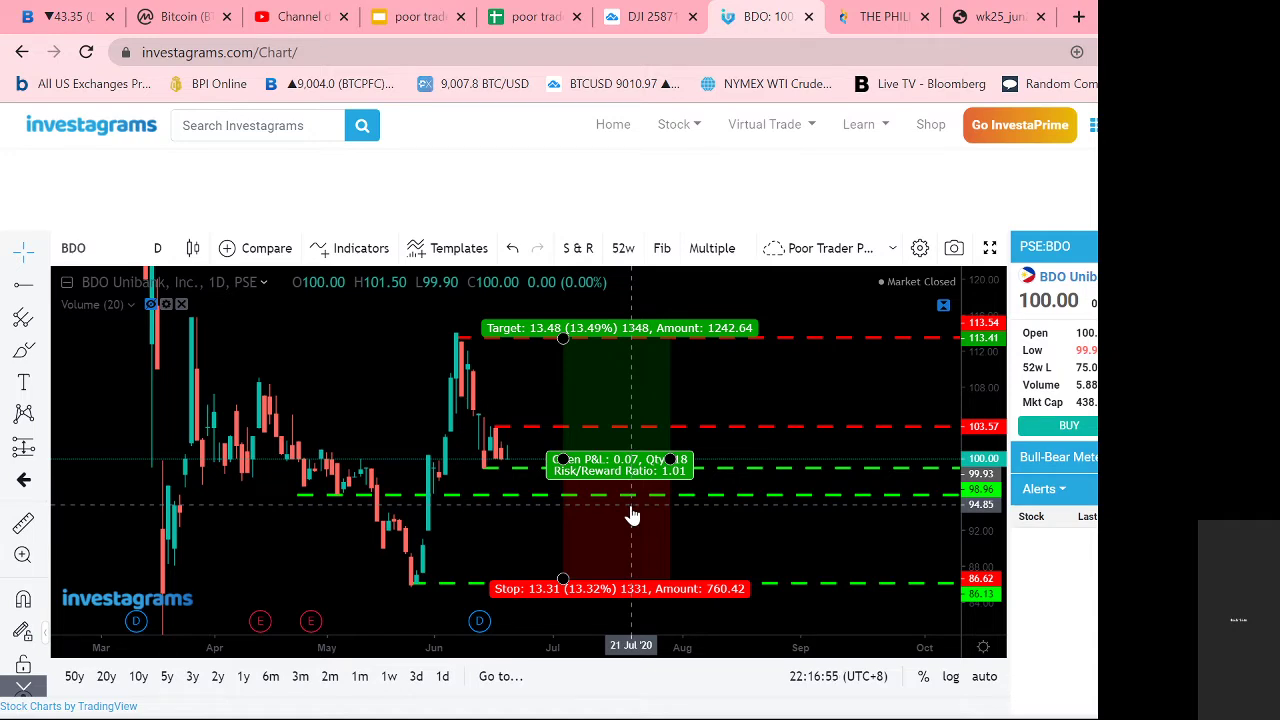
drag(974, 380, 974, 418)
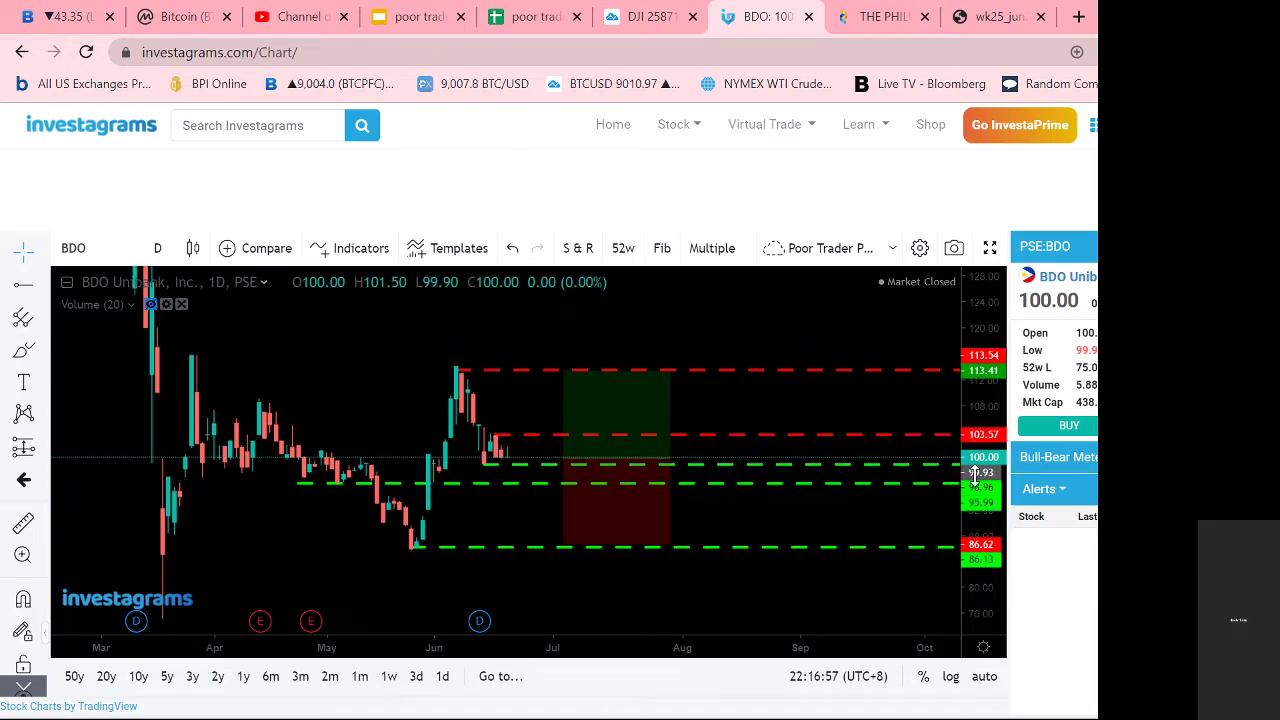
scroll(929, 420, down, 2)
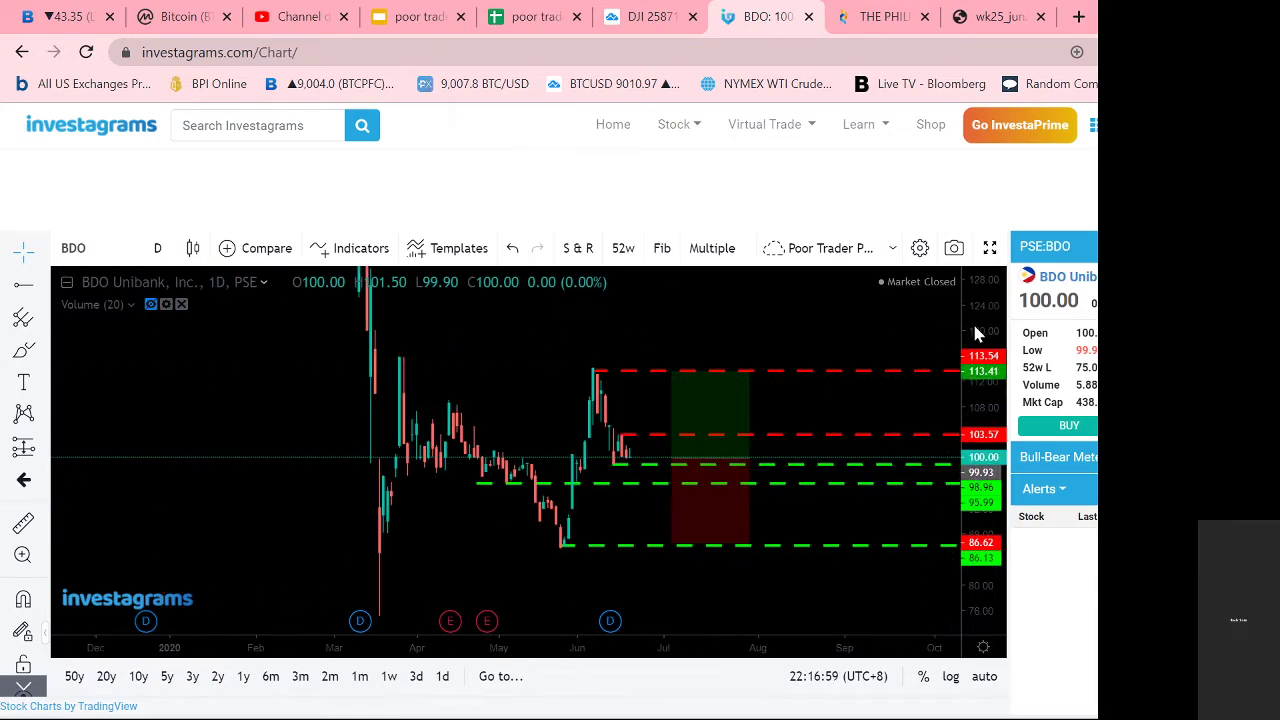
drag(972, 320, 968, 510)
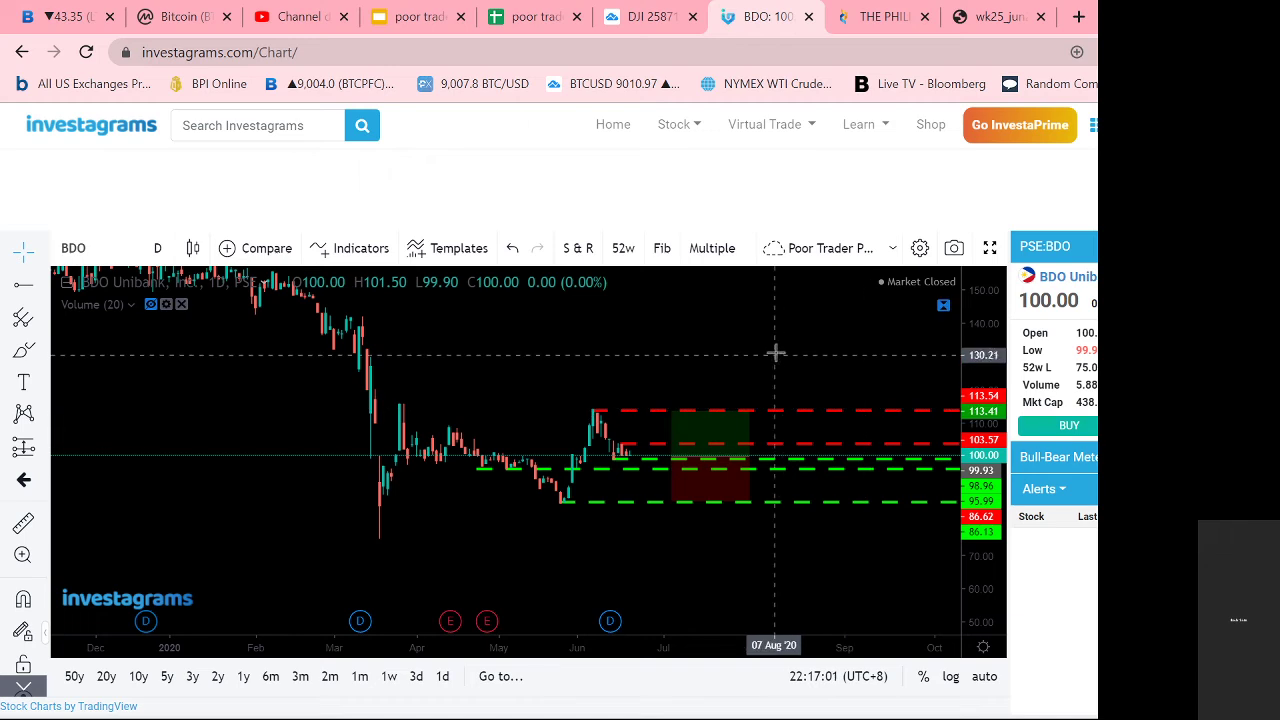
drag(774, 352, 766, 403)
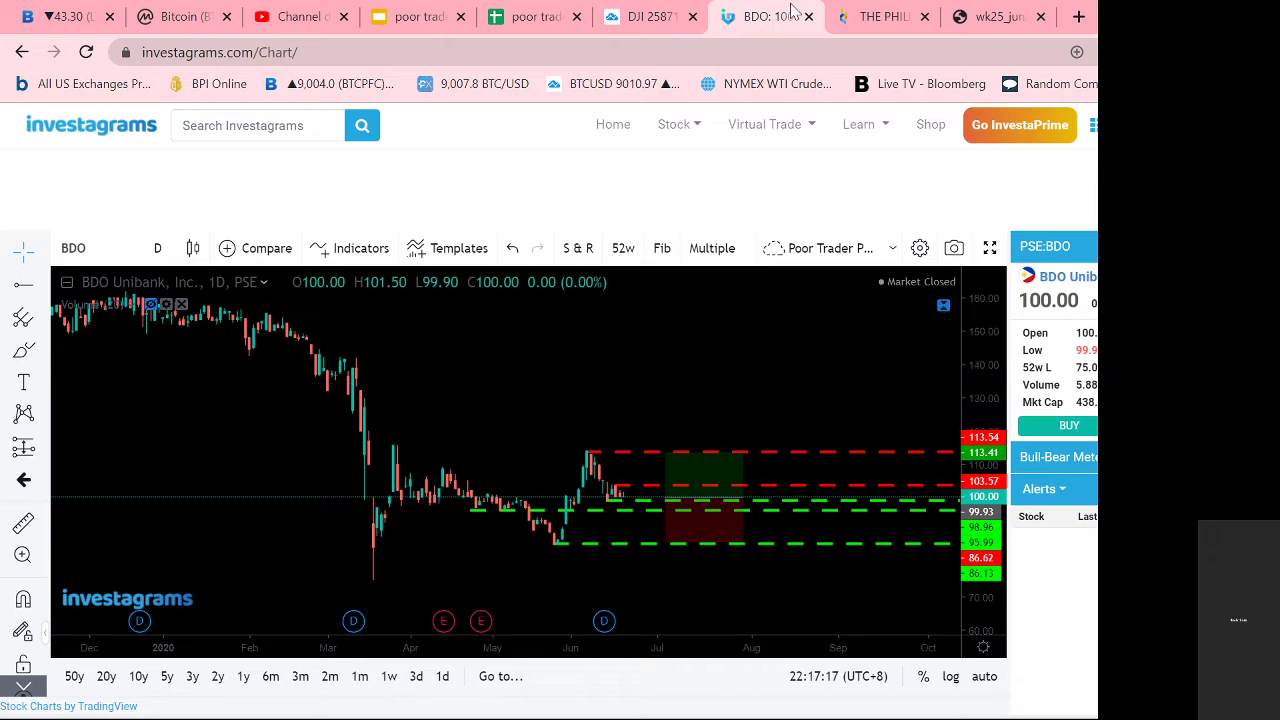
mouse_move(847, 374)
mouse_down()
mouse_move(847, 352)
mouse_move(851, 363)
mouse_up()
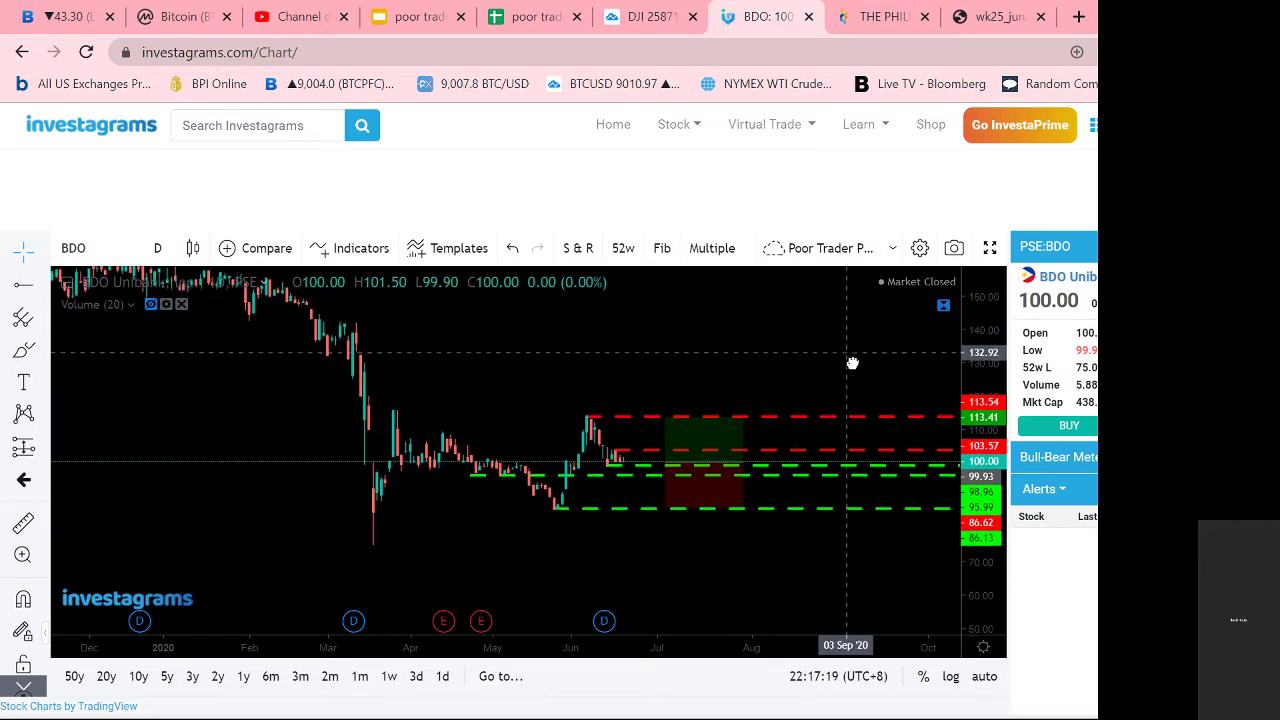
drag(980, 543, 980, 495)
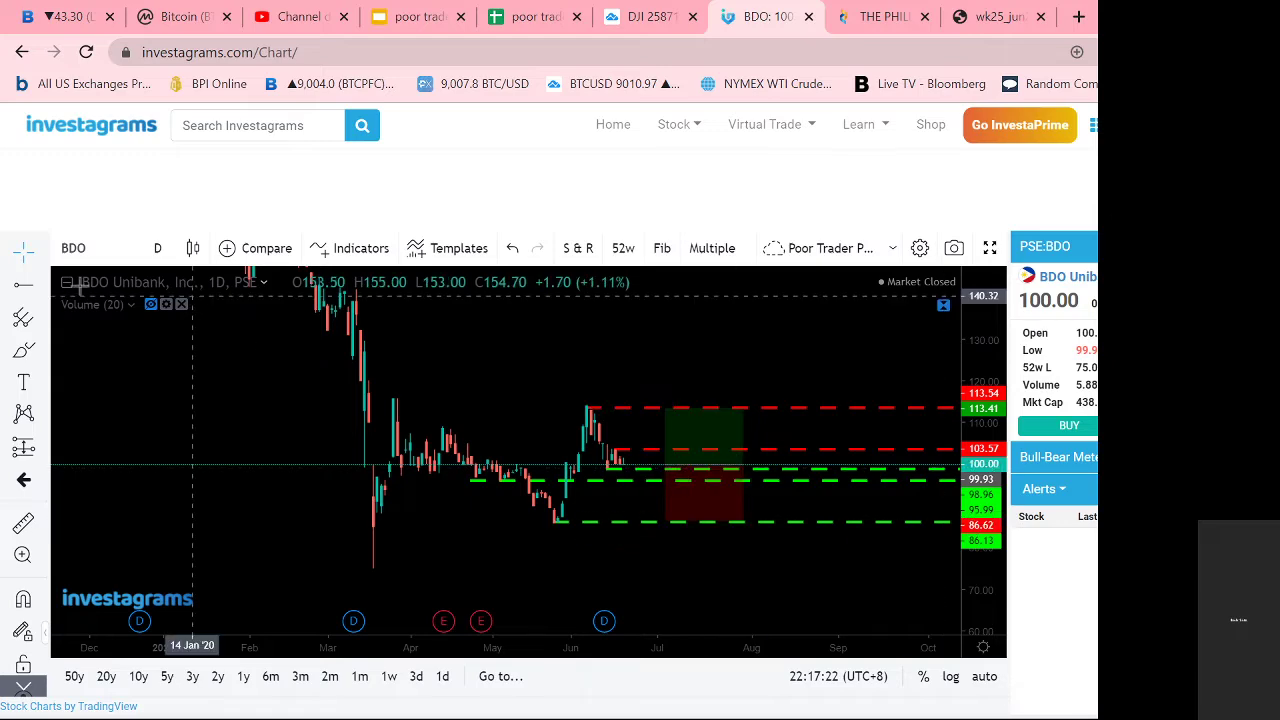
Step: Check the next bank in the poor trader sheet's sector roi list and load BPI, Bank of the Philippine Islands, on the Investagrams chart
click(528, 14)
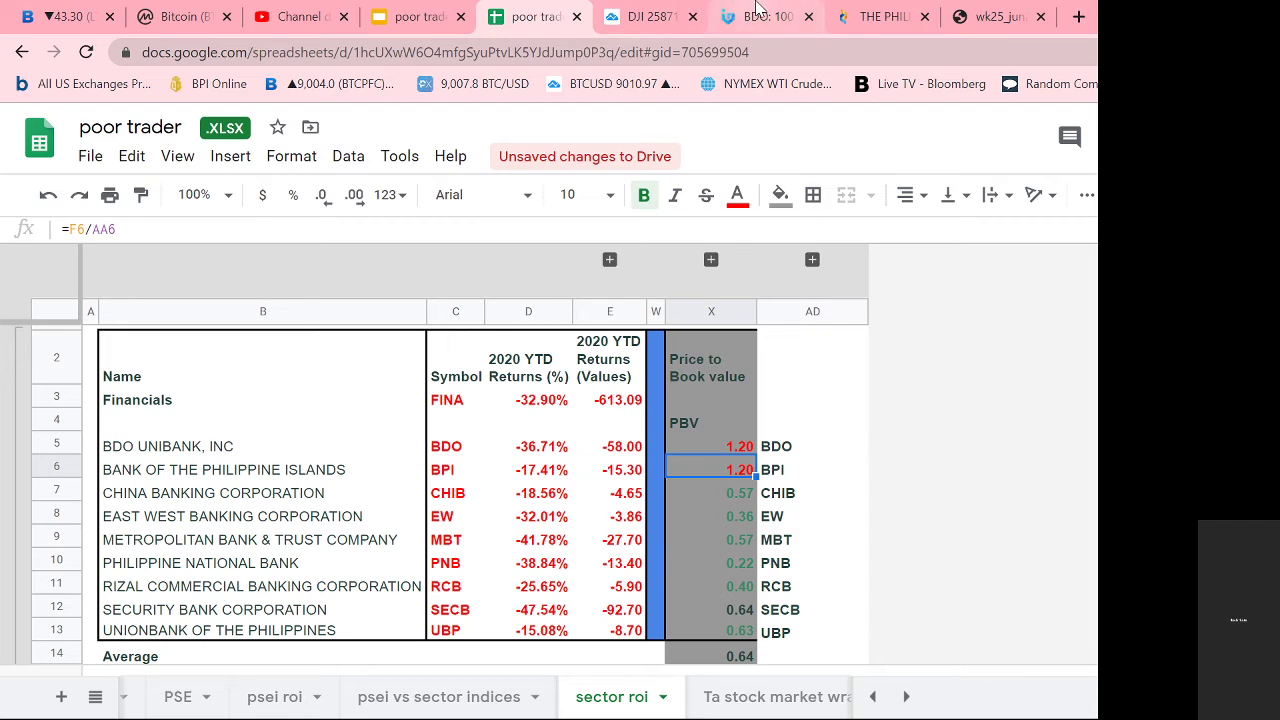
click(757, 14)
click(110, 250)
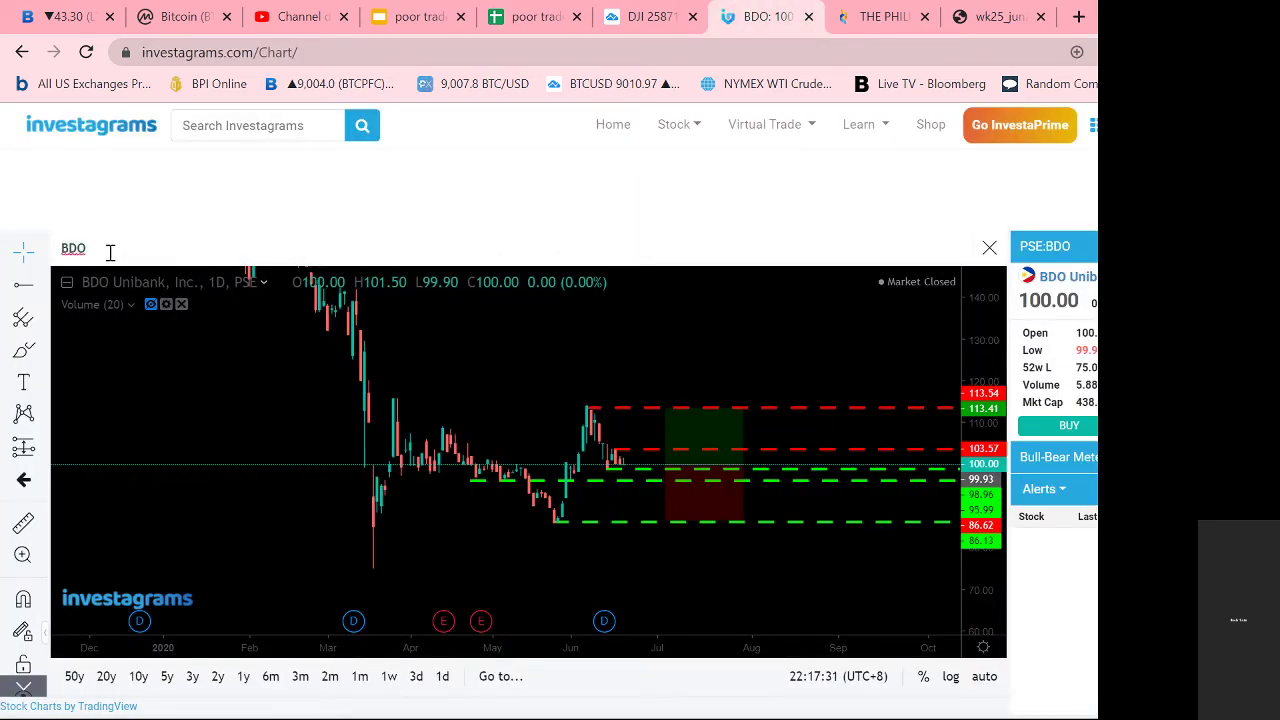
text(BPI)
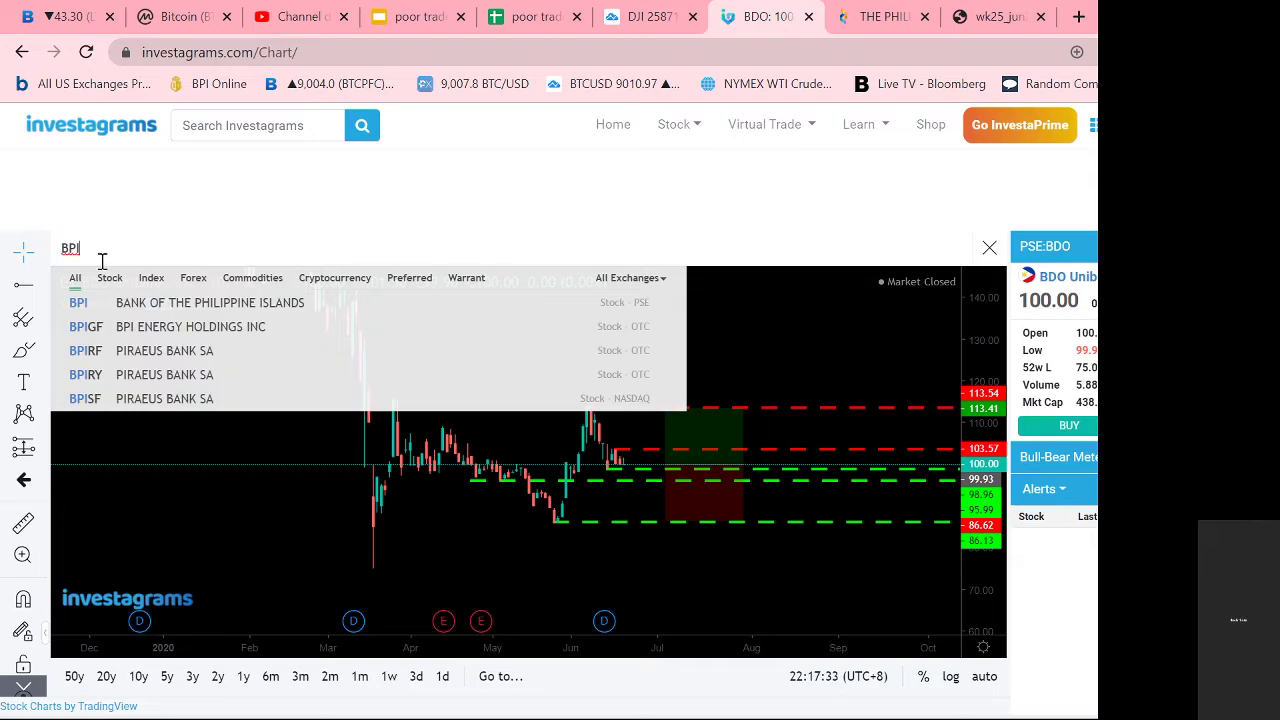
click(88, 306)
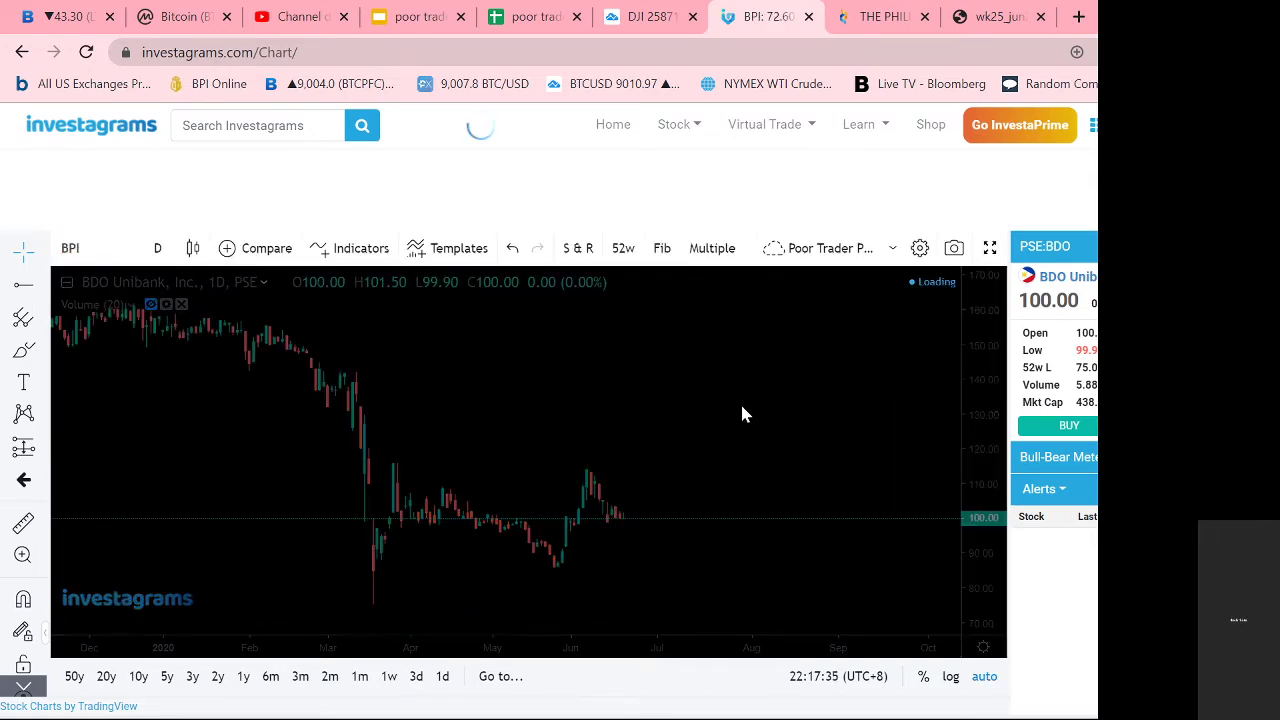
Step: Draw a green trend line under the BPI lows, from about 47.89 at 16 March 2020 rising to about the start of August
scroll(790, 428, up, 5)
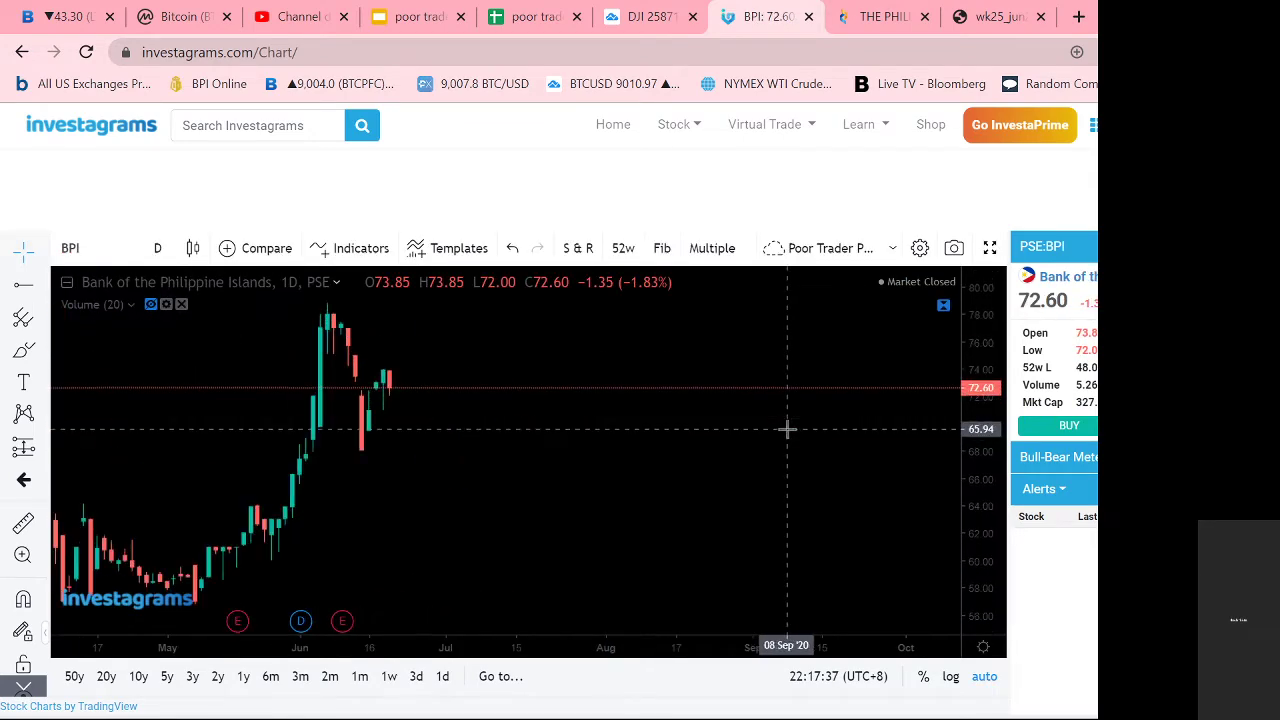
scroll(787, 428, down, 5)
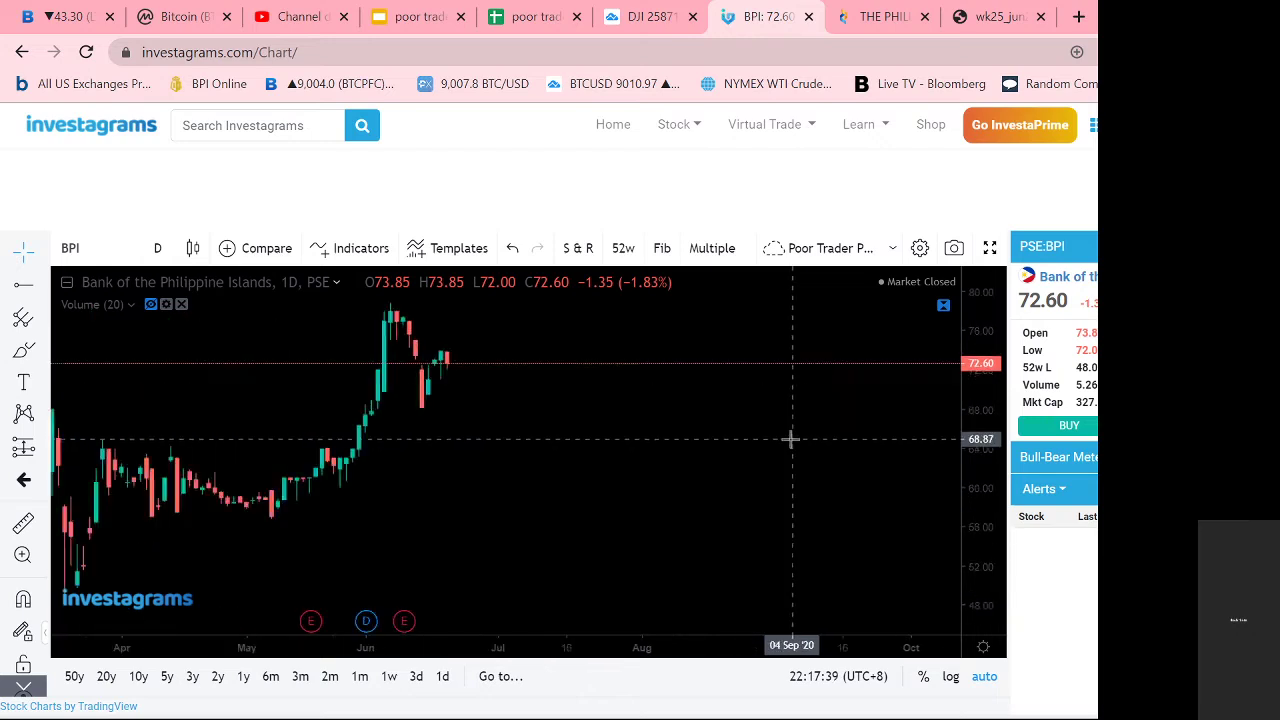
scroll(790, 439, down, 2)
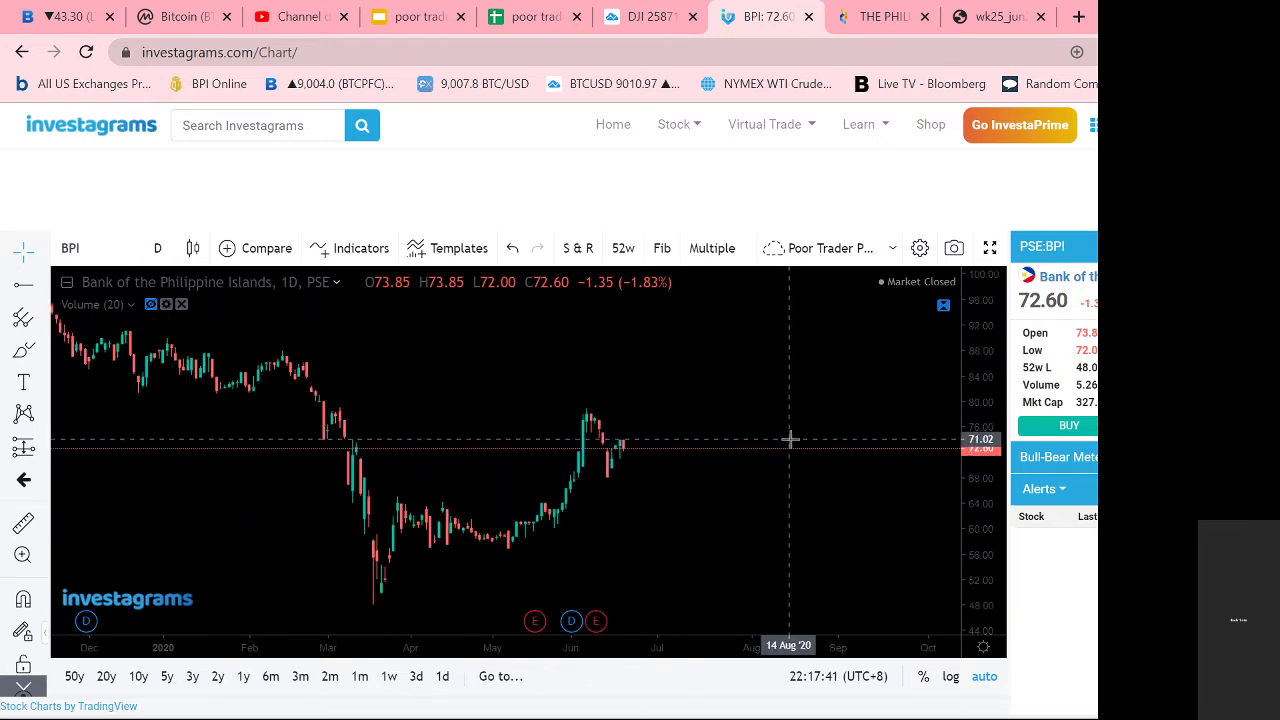
drag(749, 503, 740, 453)
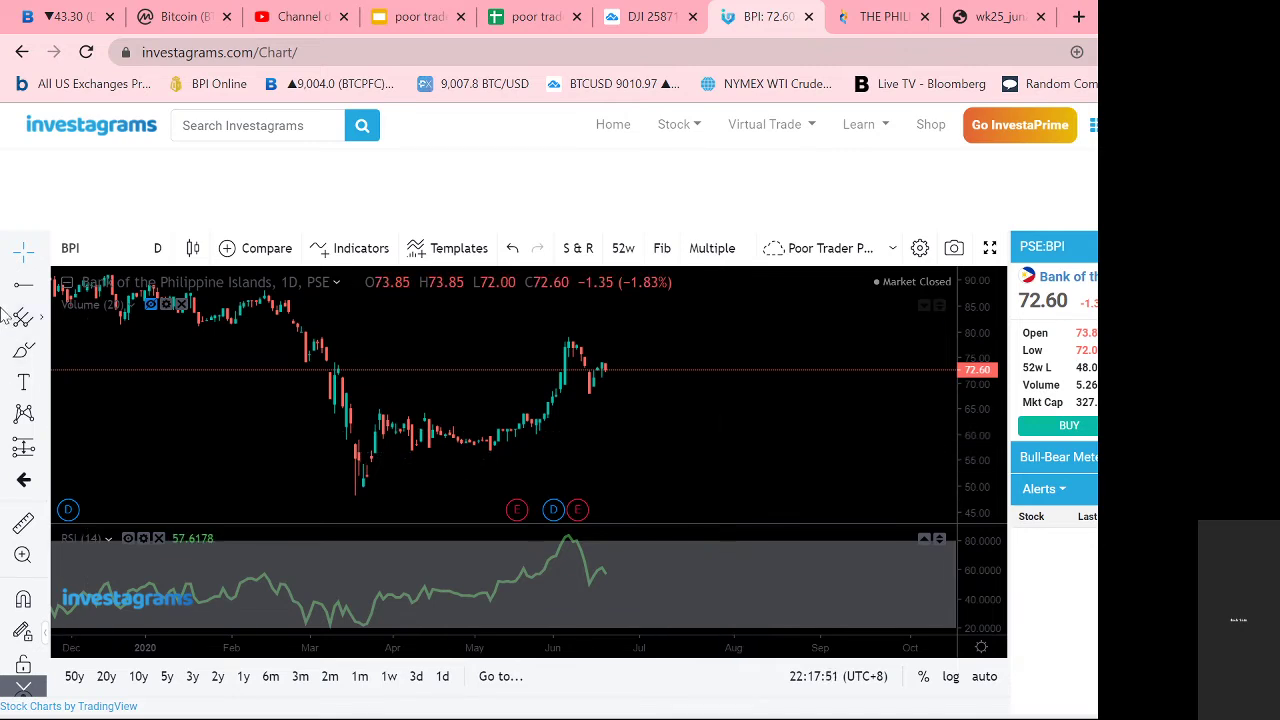
click(45, 286)
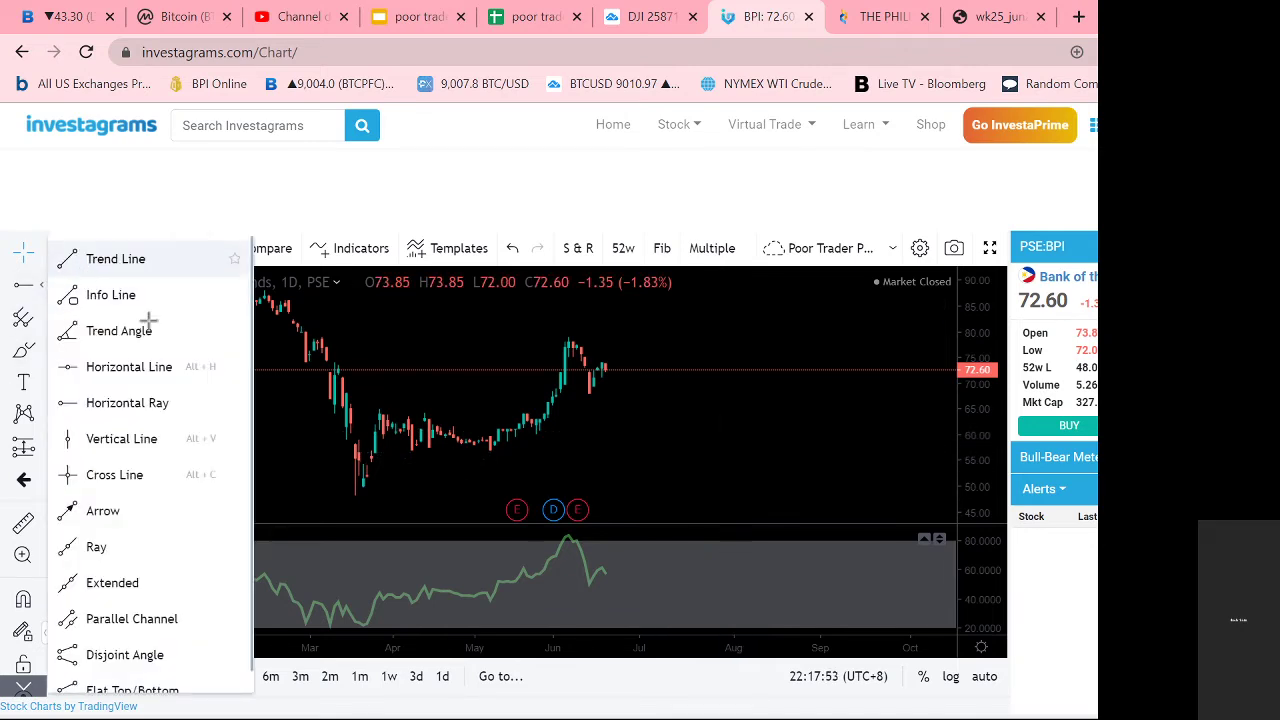
click(100, 257)
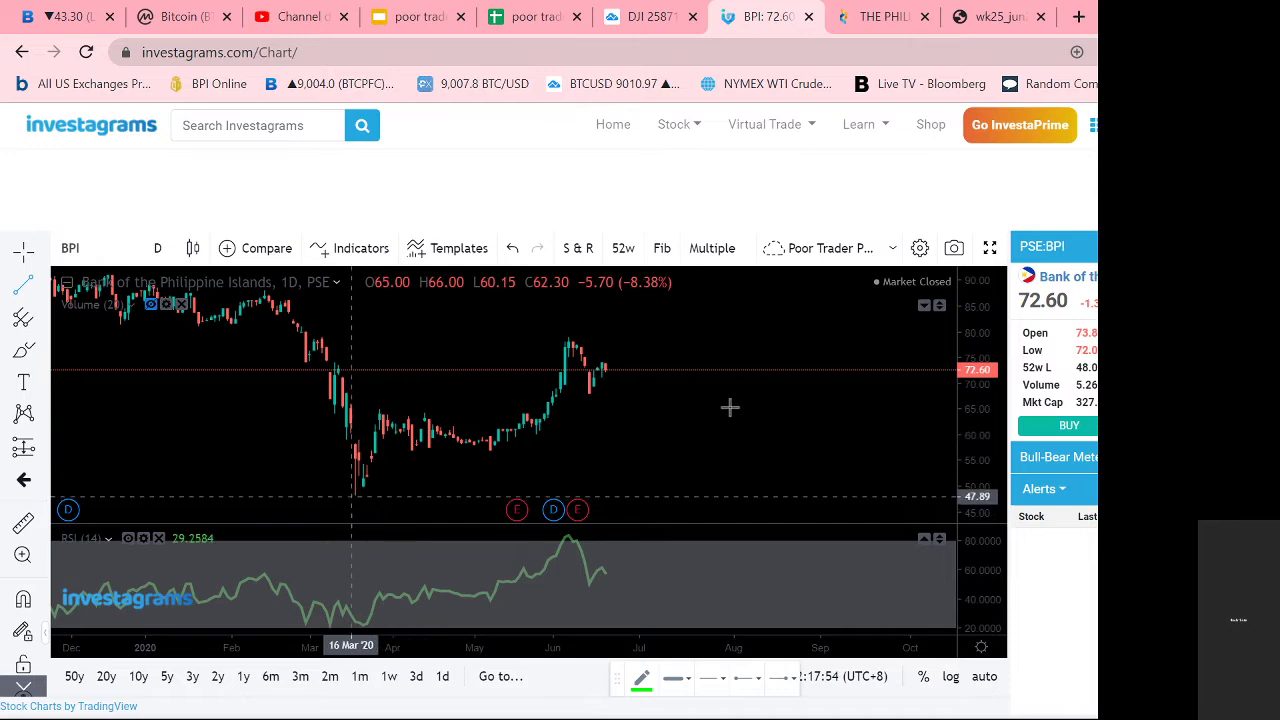
click(350, 496)
click(733, 380)
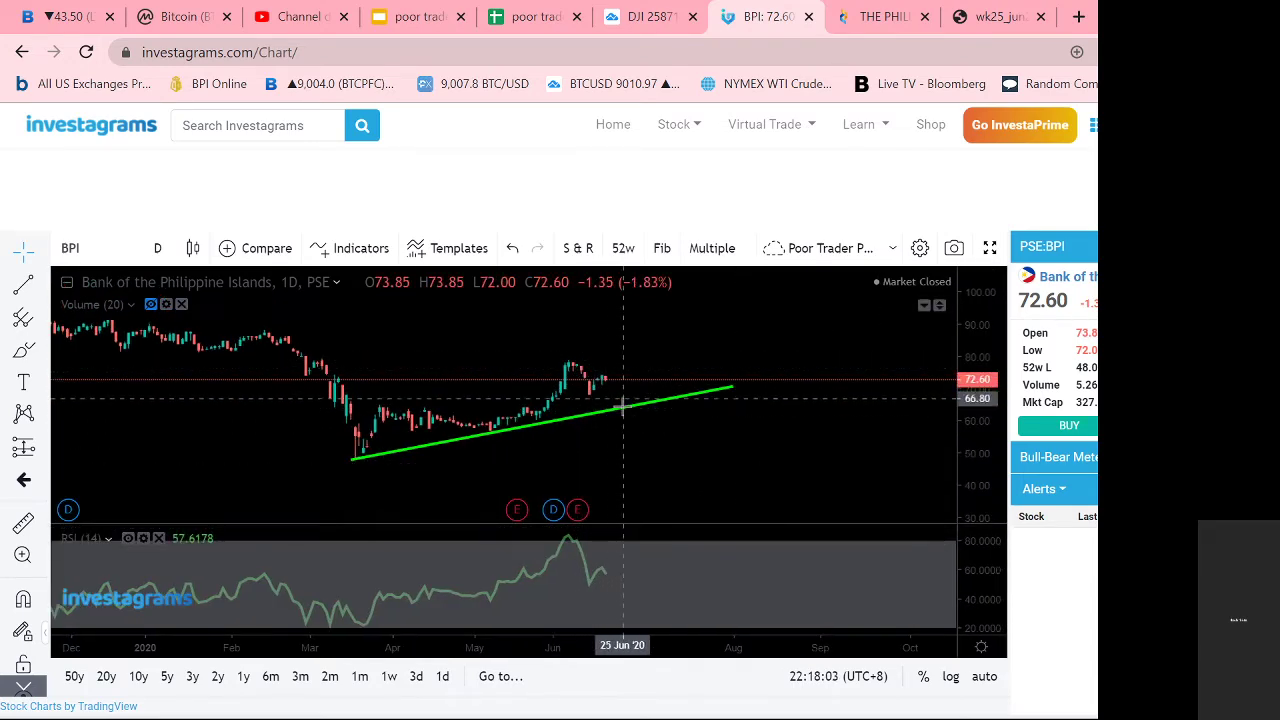
Step: Brush a short yellow path from the latest candles down to the trend line and place a green horizontal ray there at about 64.85, 25 June
click(21, 351)
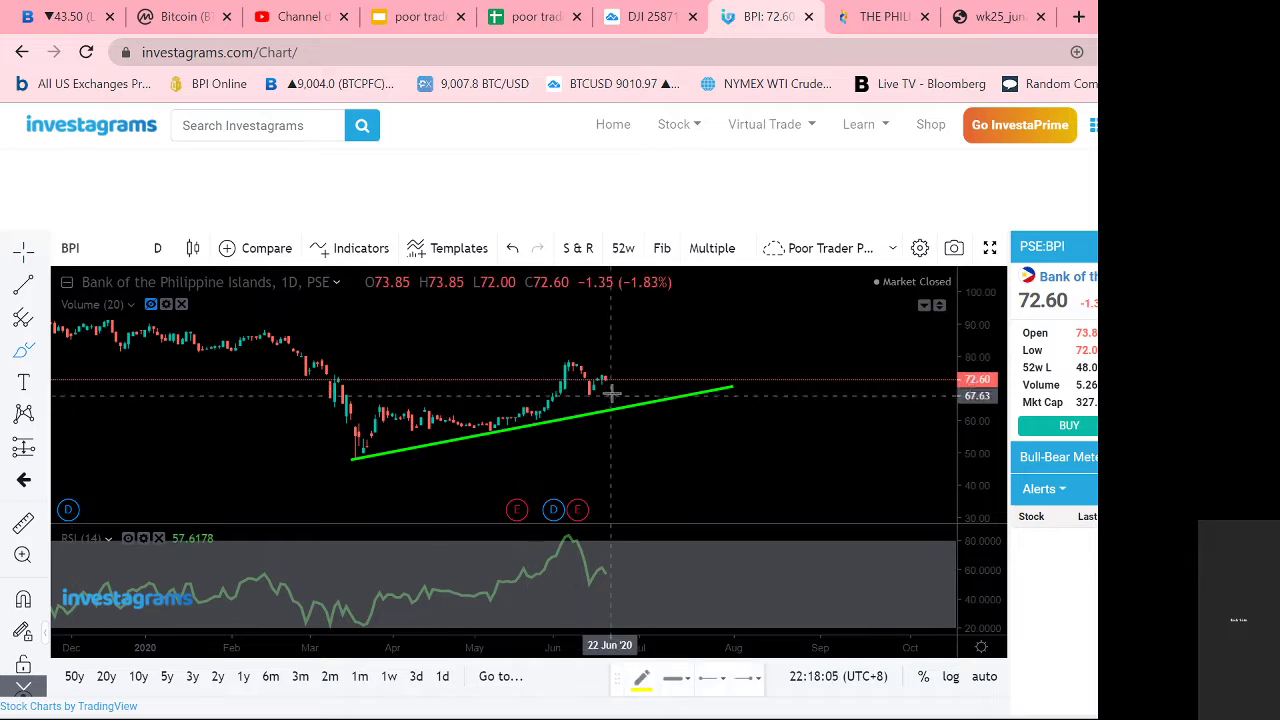
drag(612, 383, 621, 397)
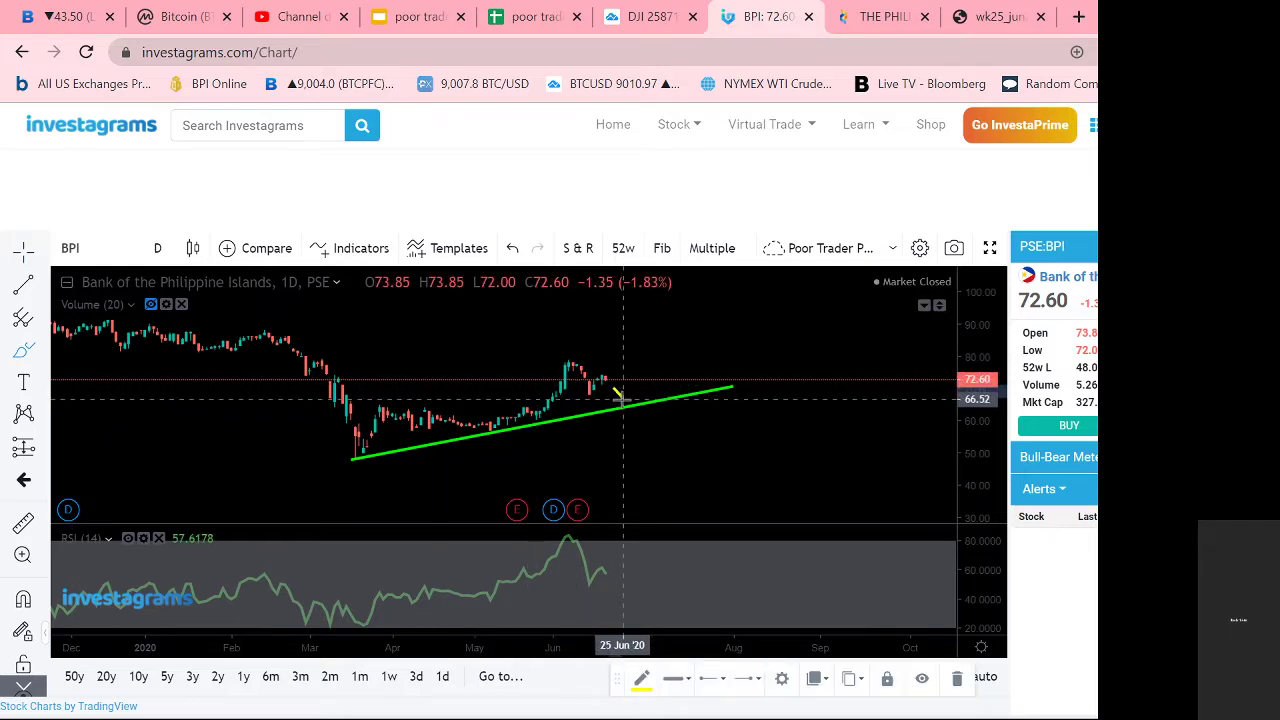
click(45, 288)
click(100, 403)
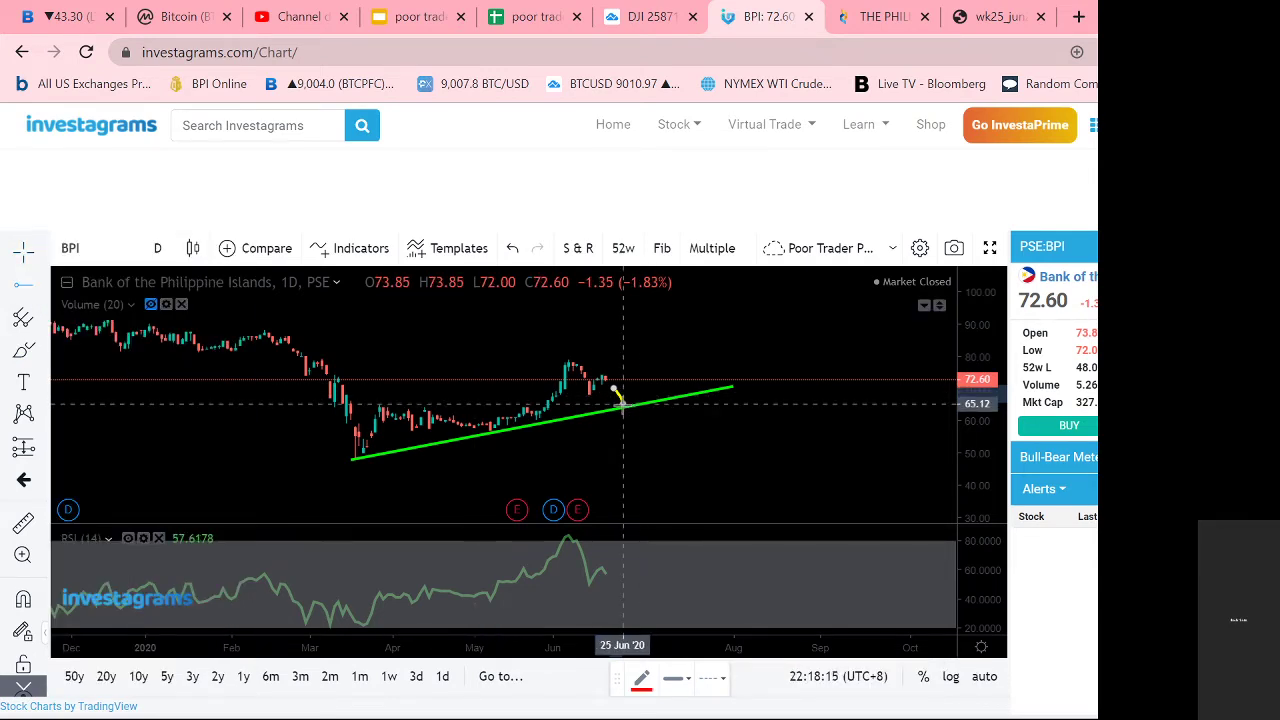
click(622, 404)
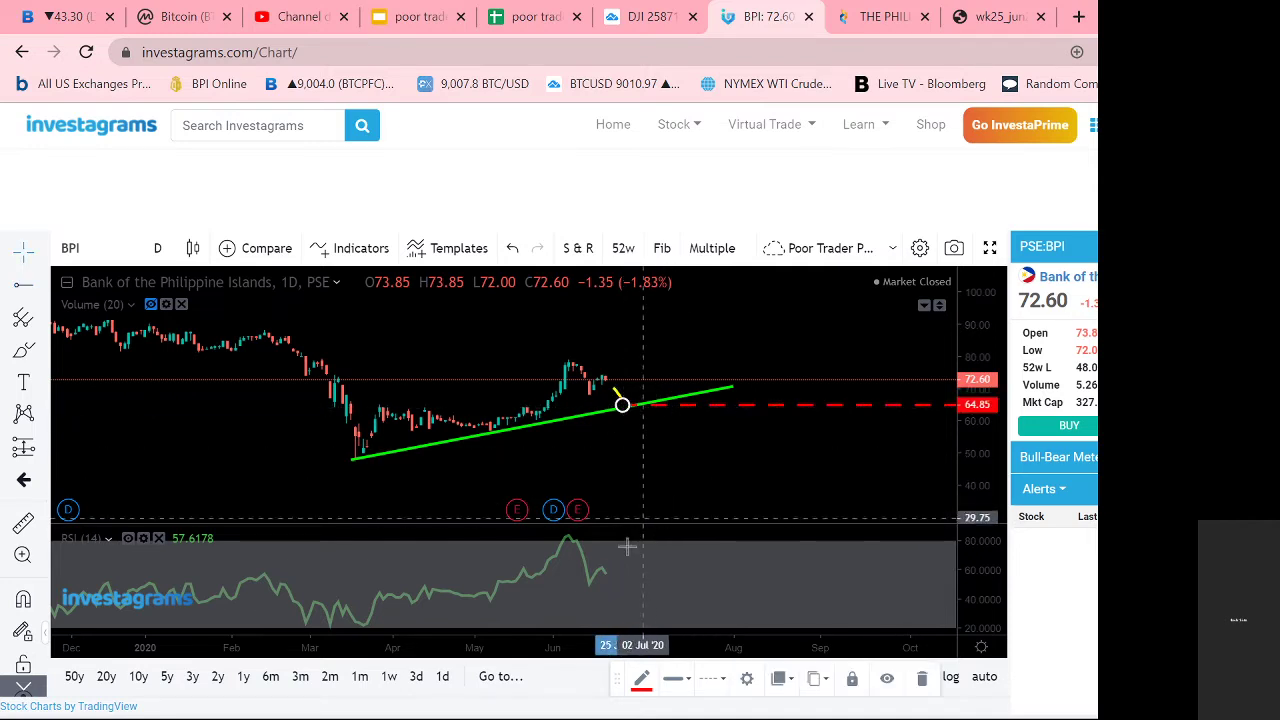
click(643, 679)
click(703, 539)
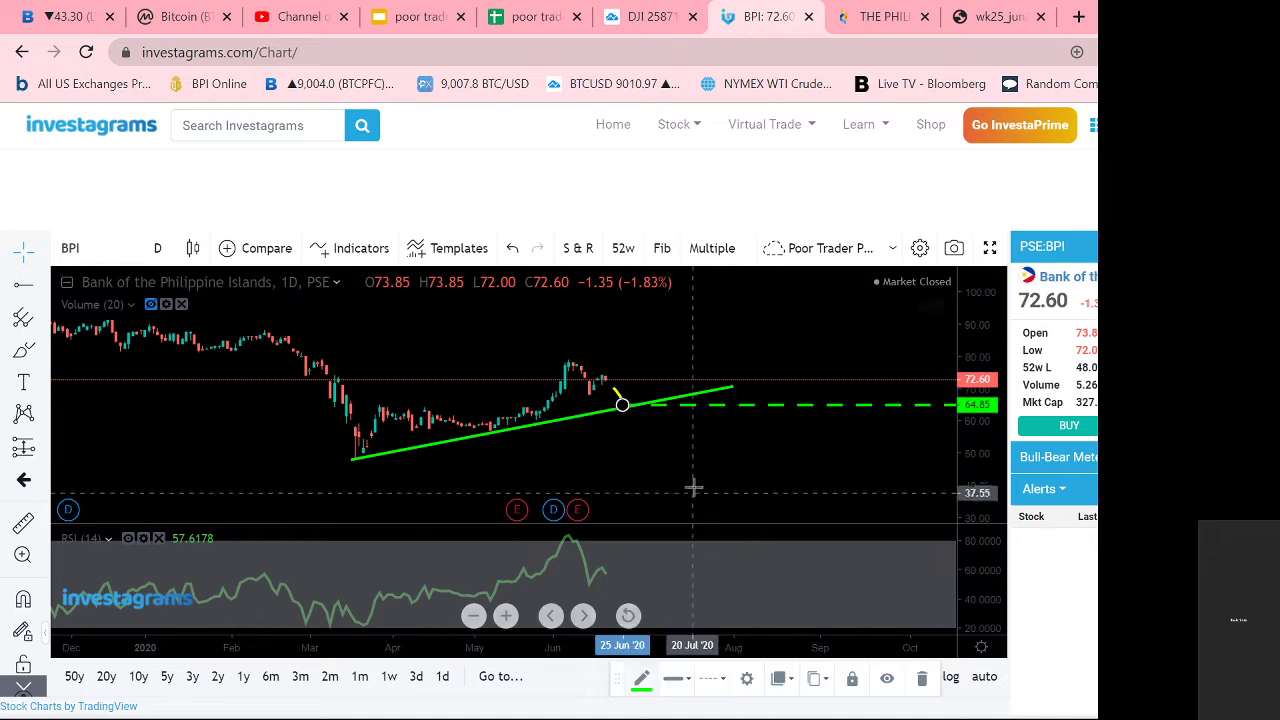
click(690, 467)
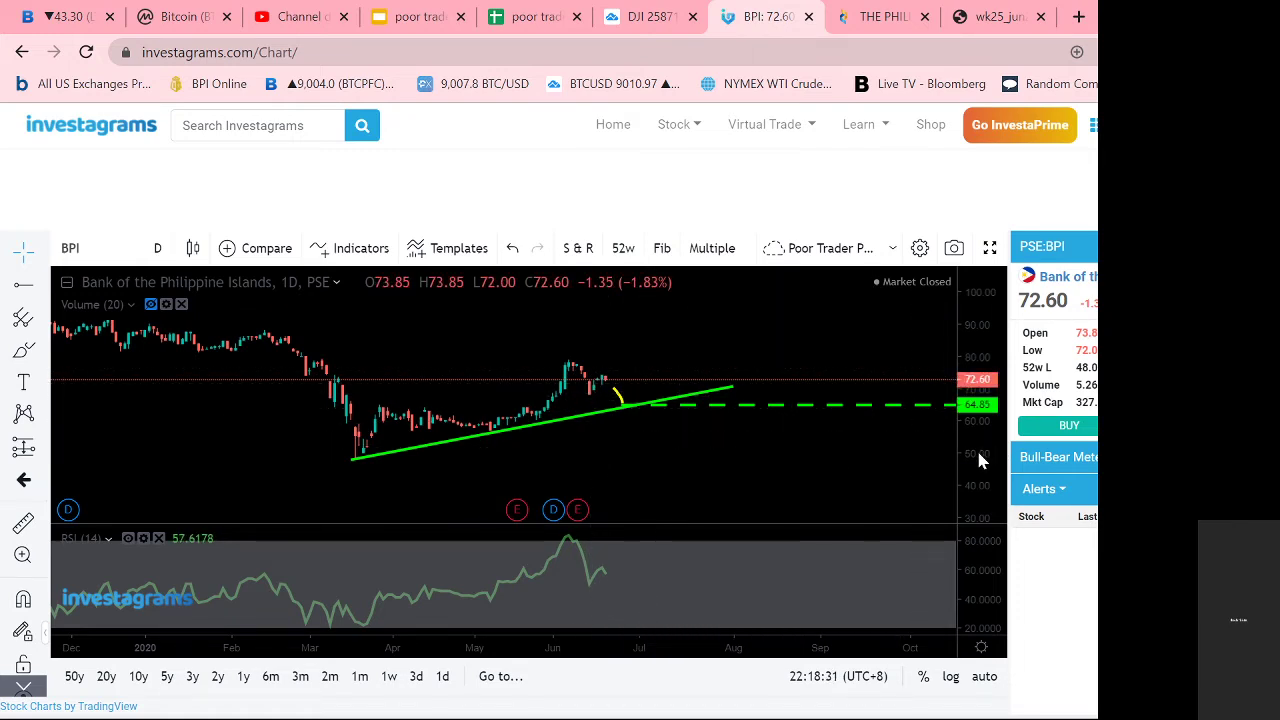
Step: Draw a red trend line over the BPI highs, from about 64.68 at 27 March 2020 to about 89.66 at 29 July
drag(979, 459, 979, 432)
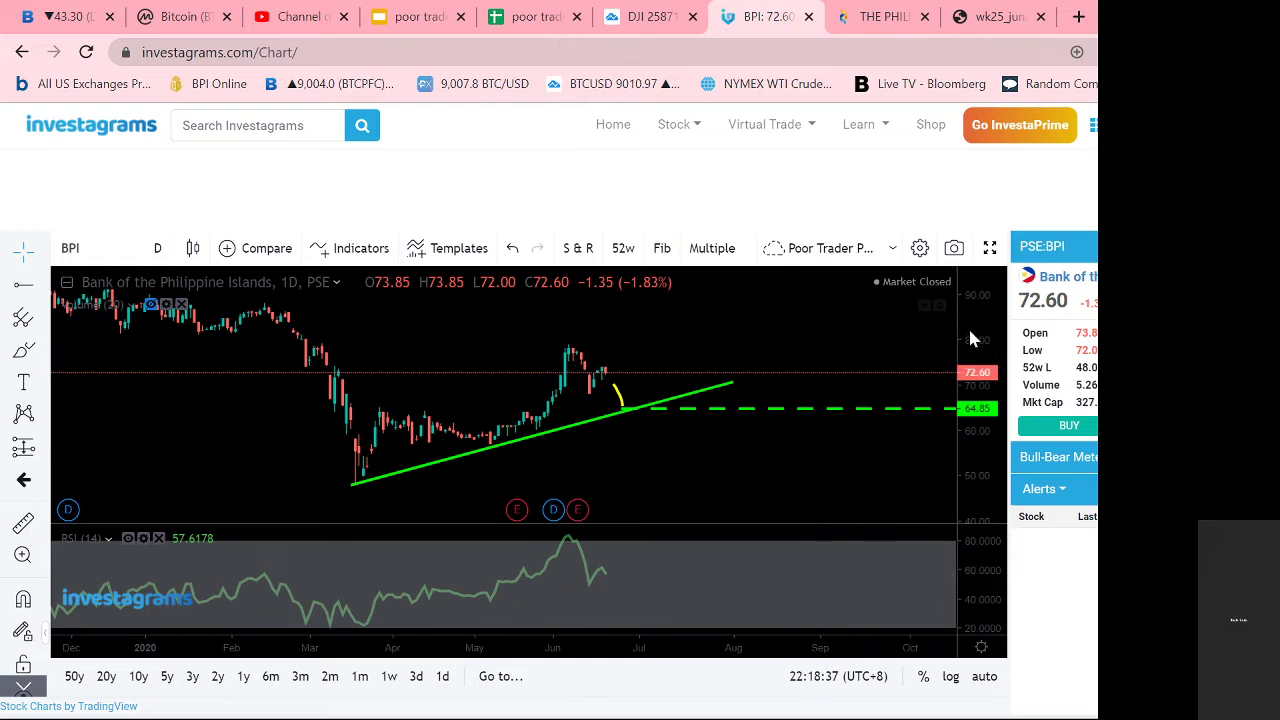
drag(972, 344, 972, 355)
drag(794, 451, 791, 457)
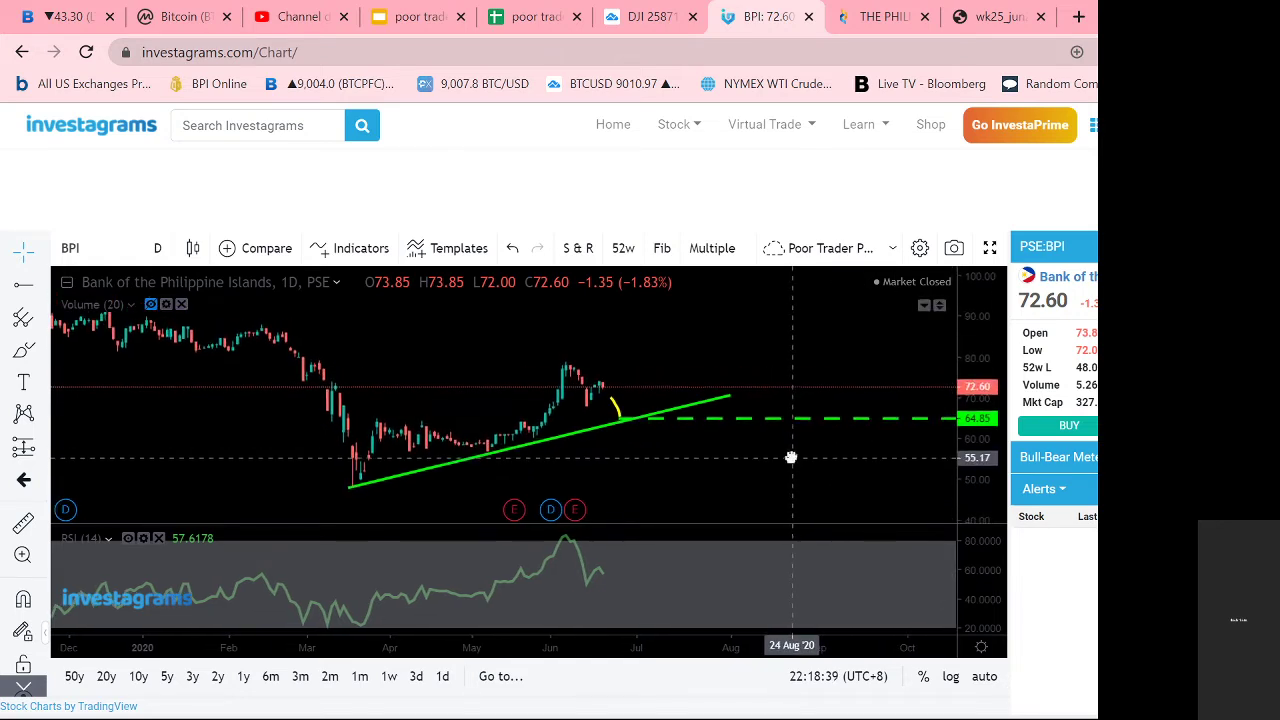
click(45, 287)
click(105, 258)
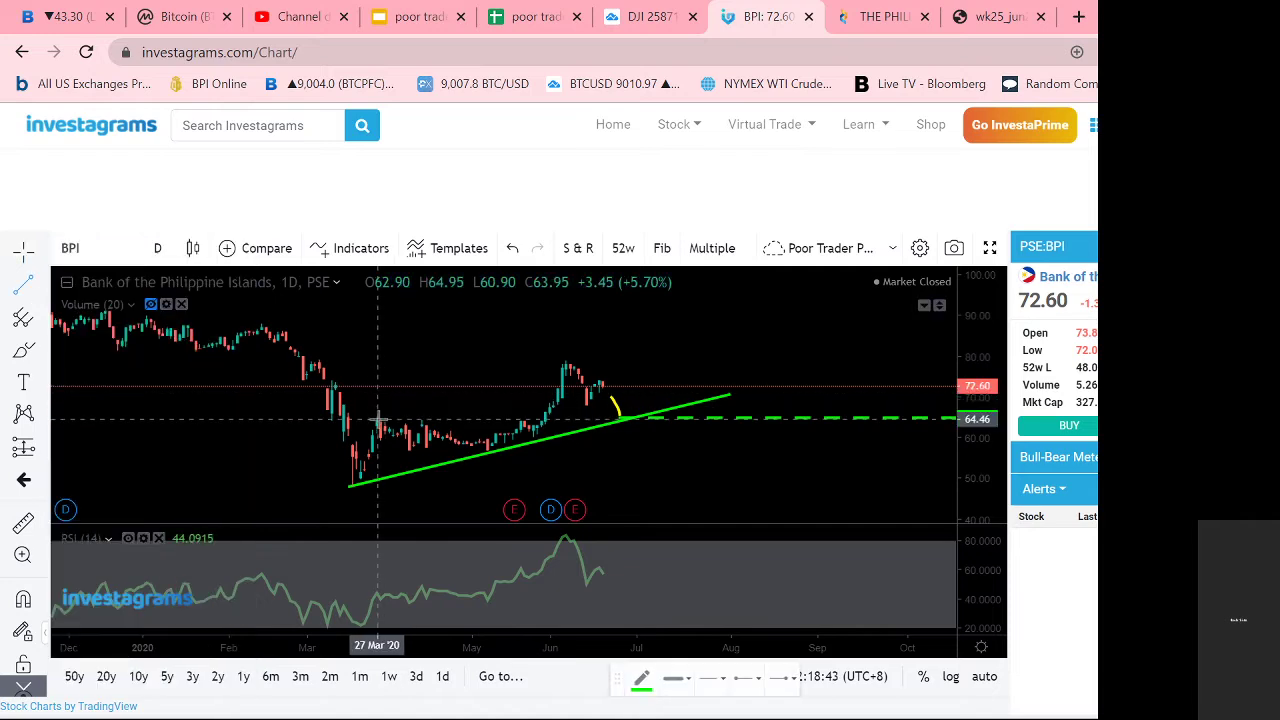
click(376, 418)
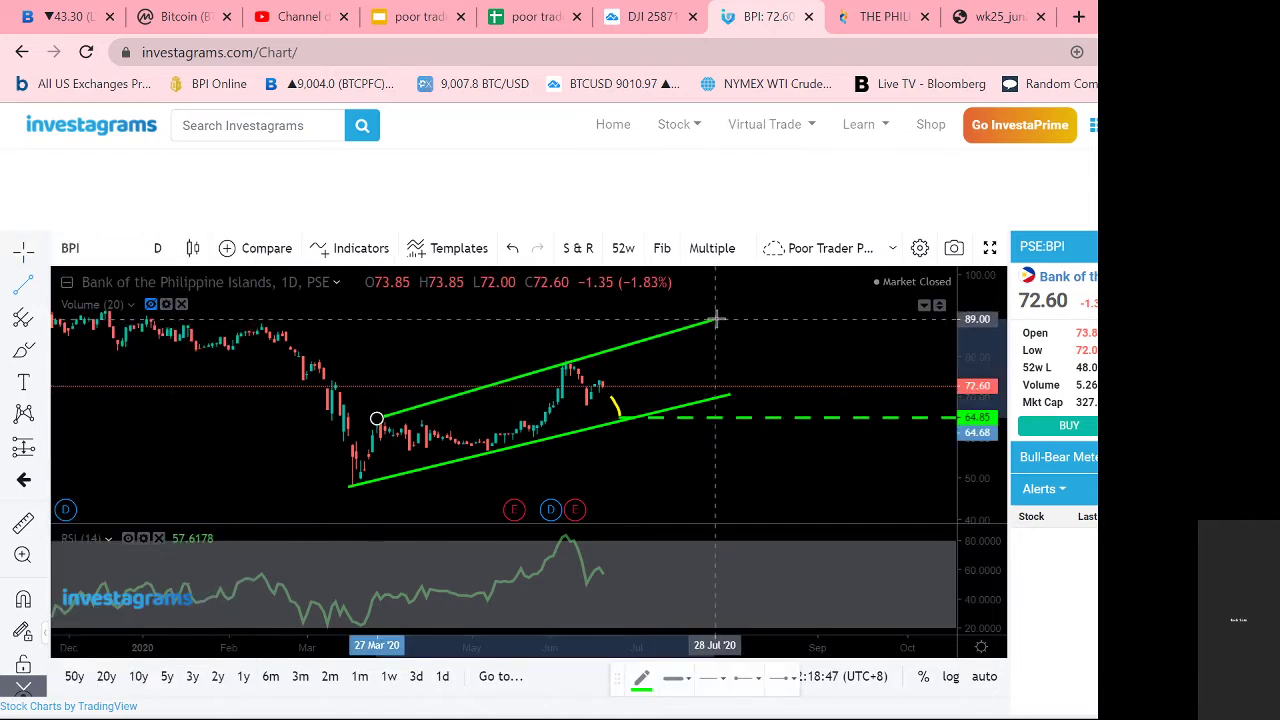
click(718, 317)
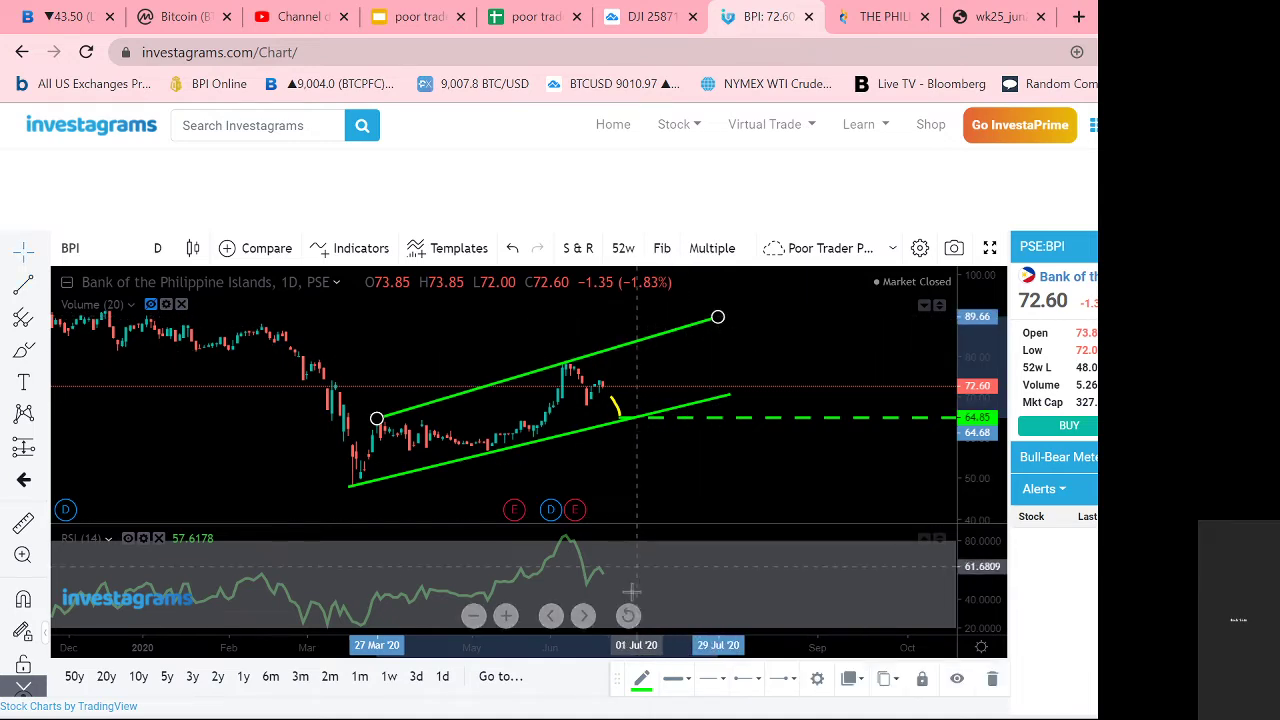
click(642, 680)
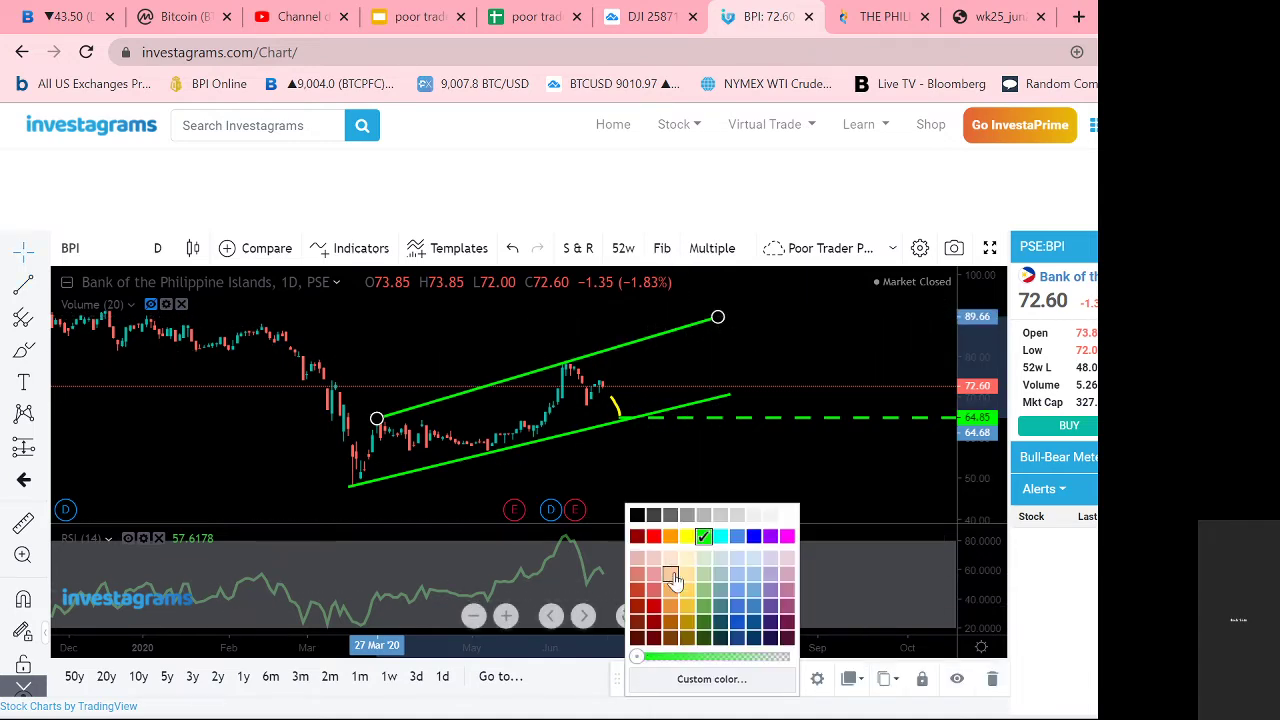
click(653, 537)
click(666, 477)
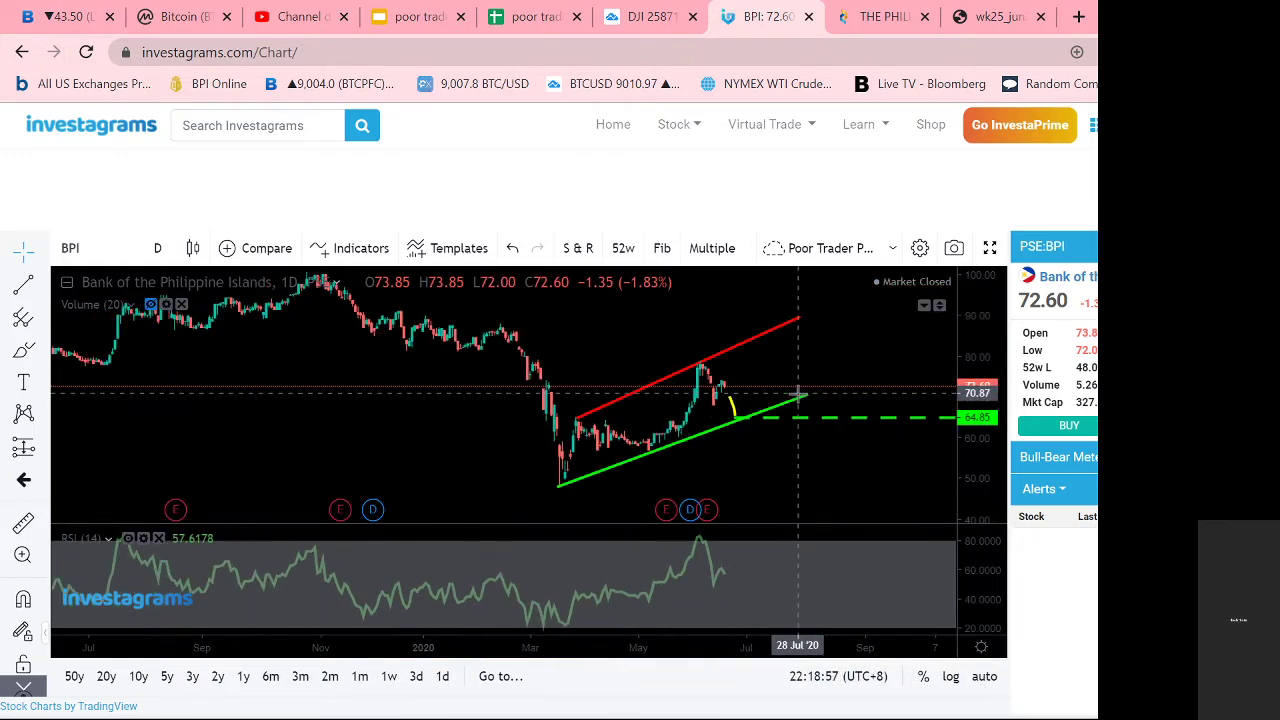
Step: Place a red horizontal ray at the BPI high of 5 June 2020, at about 78.17
scroll(833, 405, up, 2)
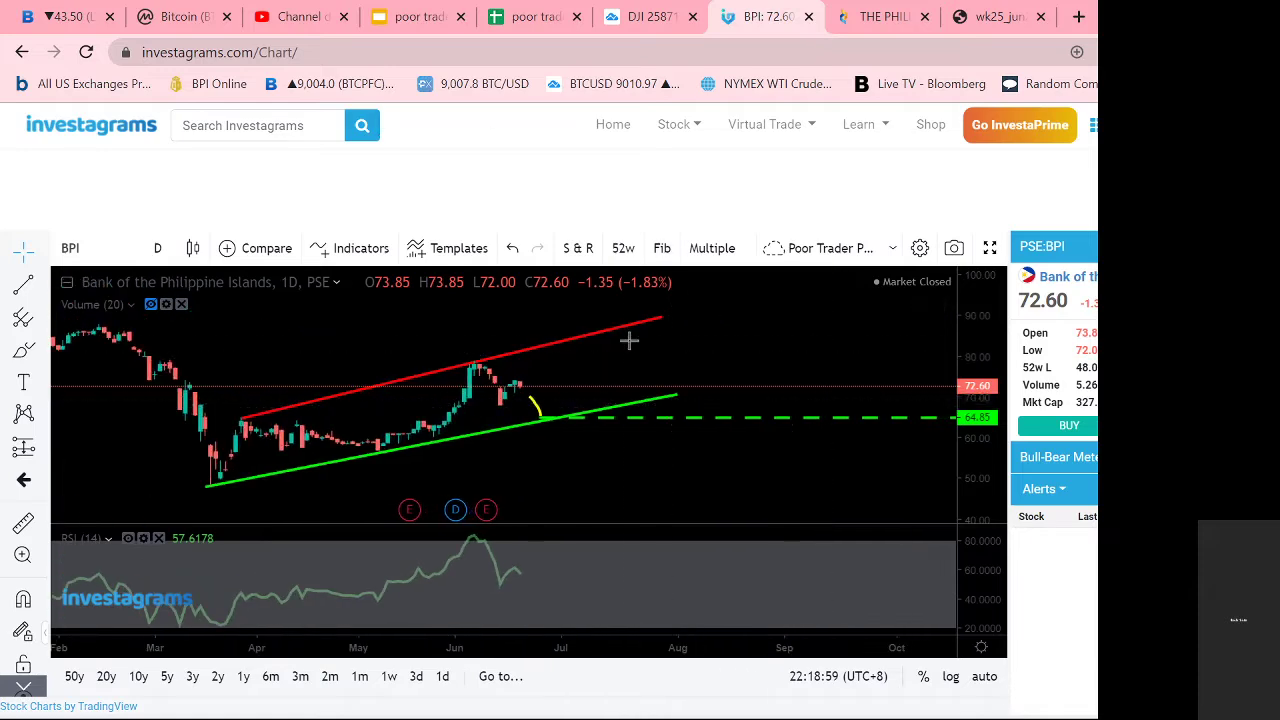
click(42, 287)
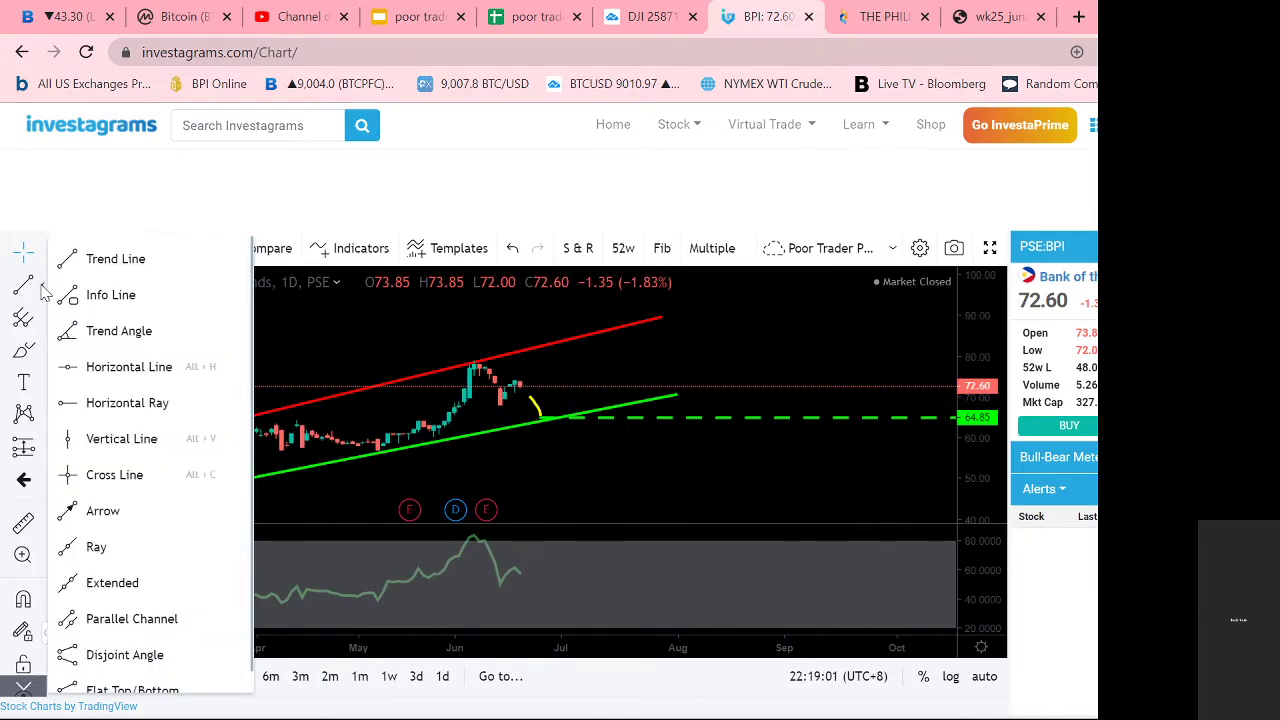
click(62, 403)
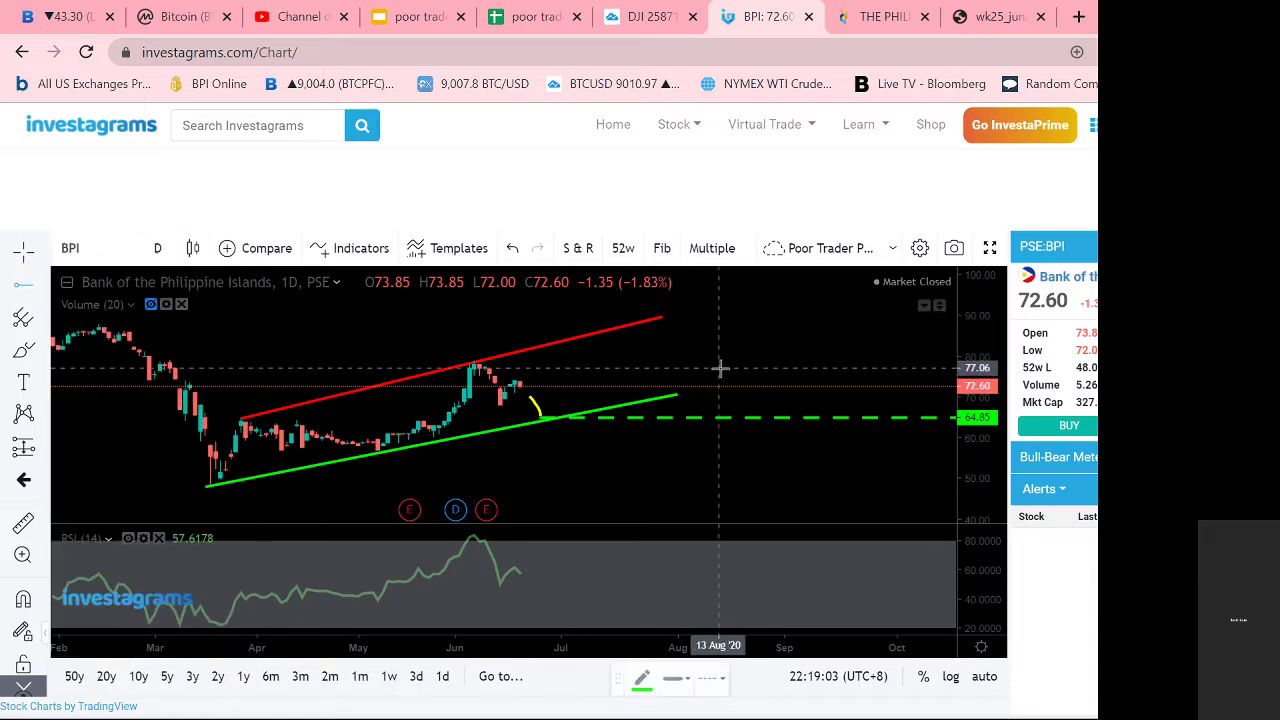
click(474, 363)
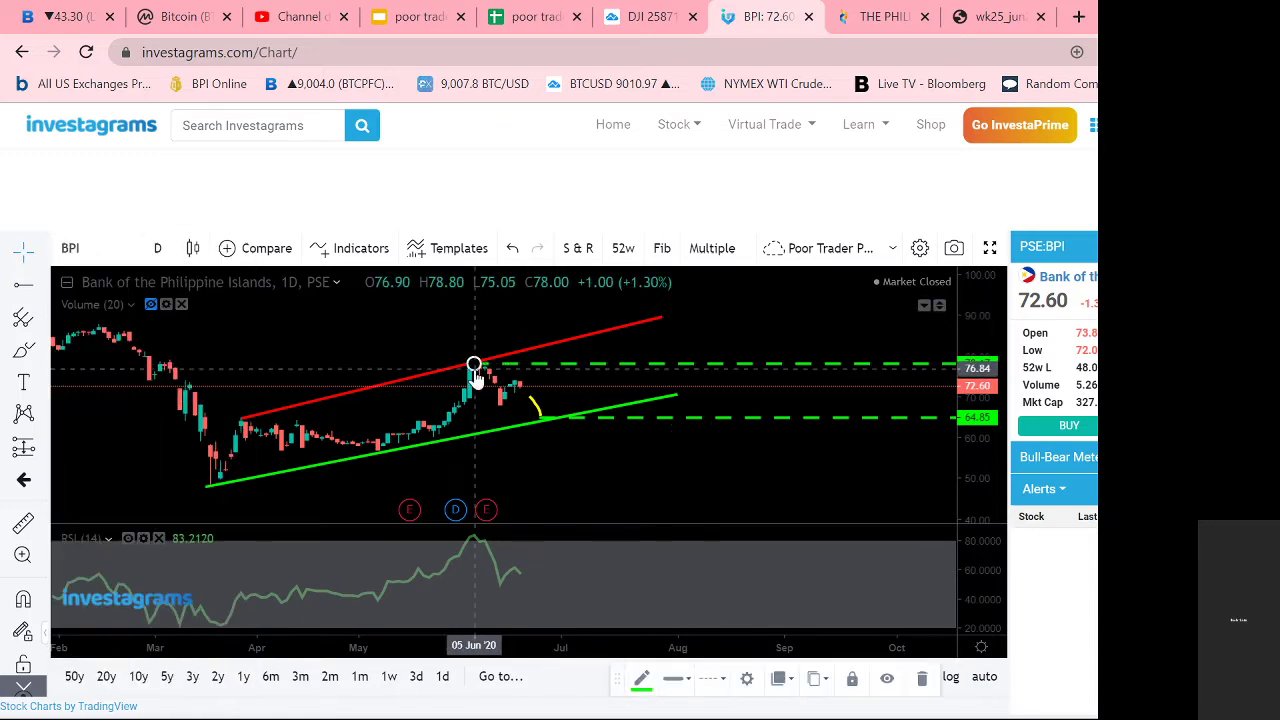
click(643, 679)
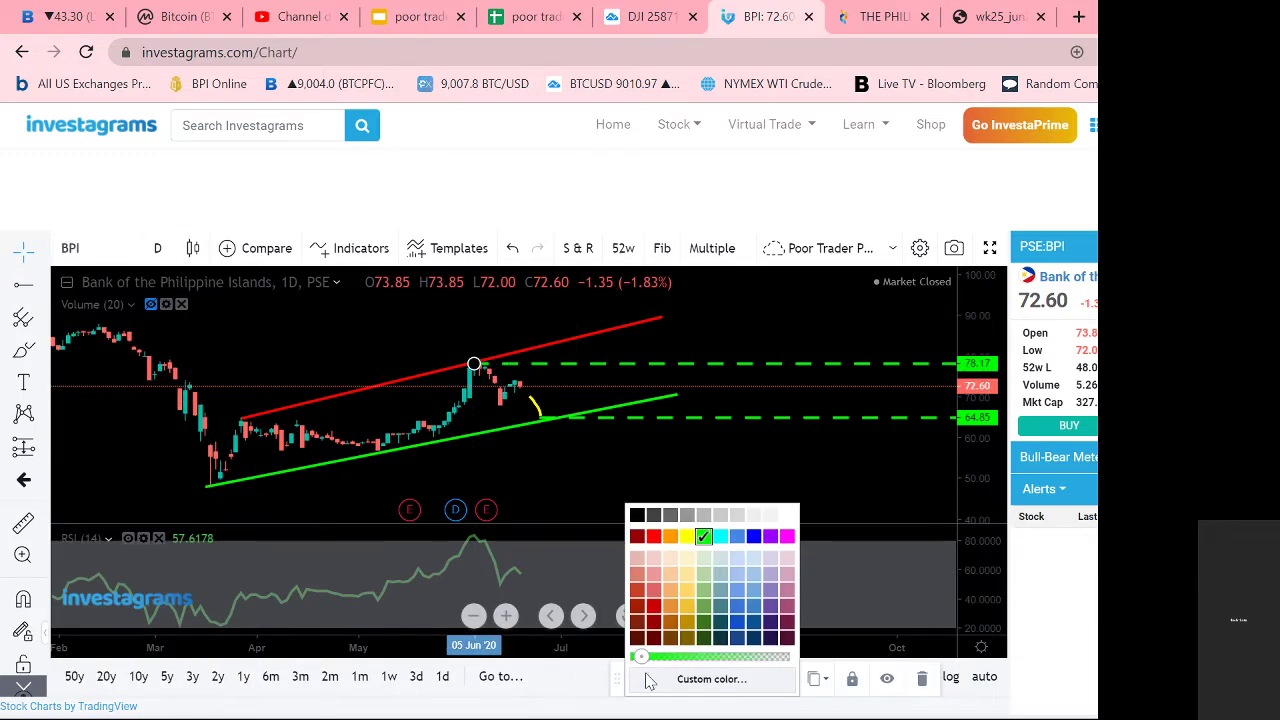
click(655, 539)
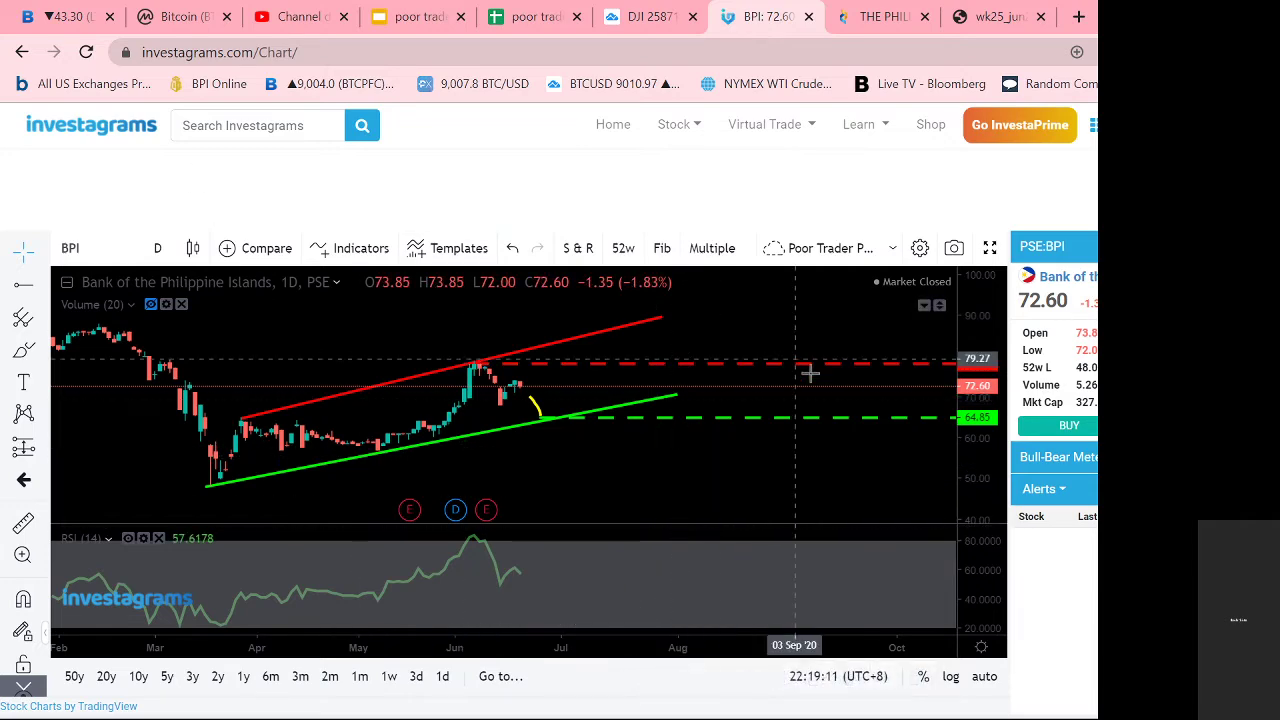
Step: Add a green horizontal support ray at about 60.70, starting from the 26 May 2020 candle
scroll(955, 445, down, 3)
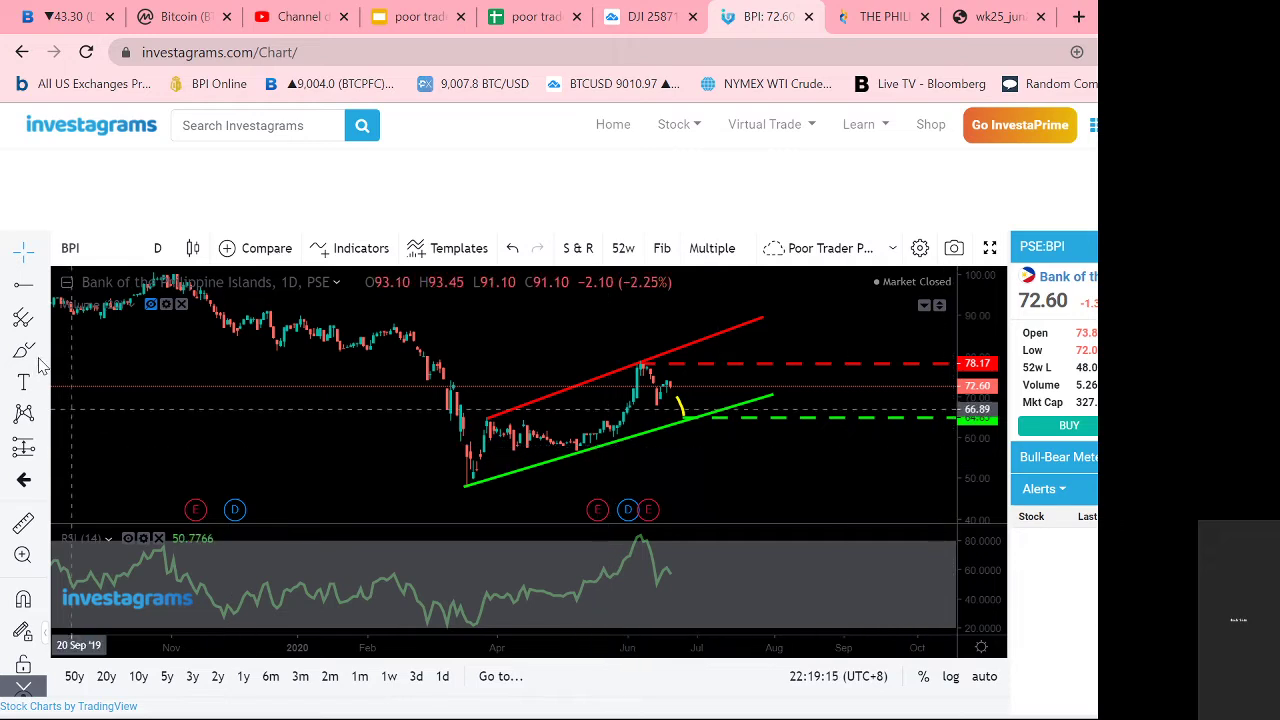
click(20, 288)
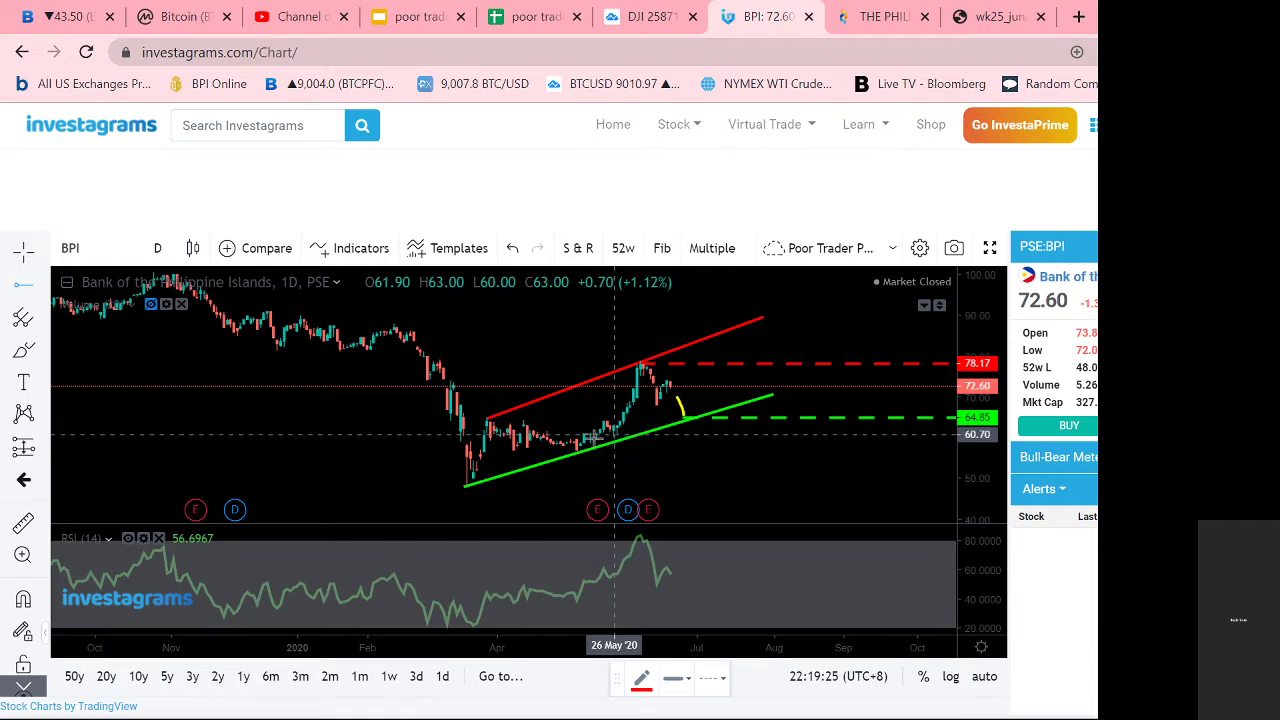
click(614, 434)
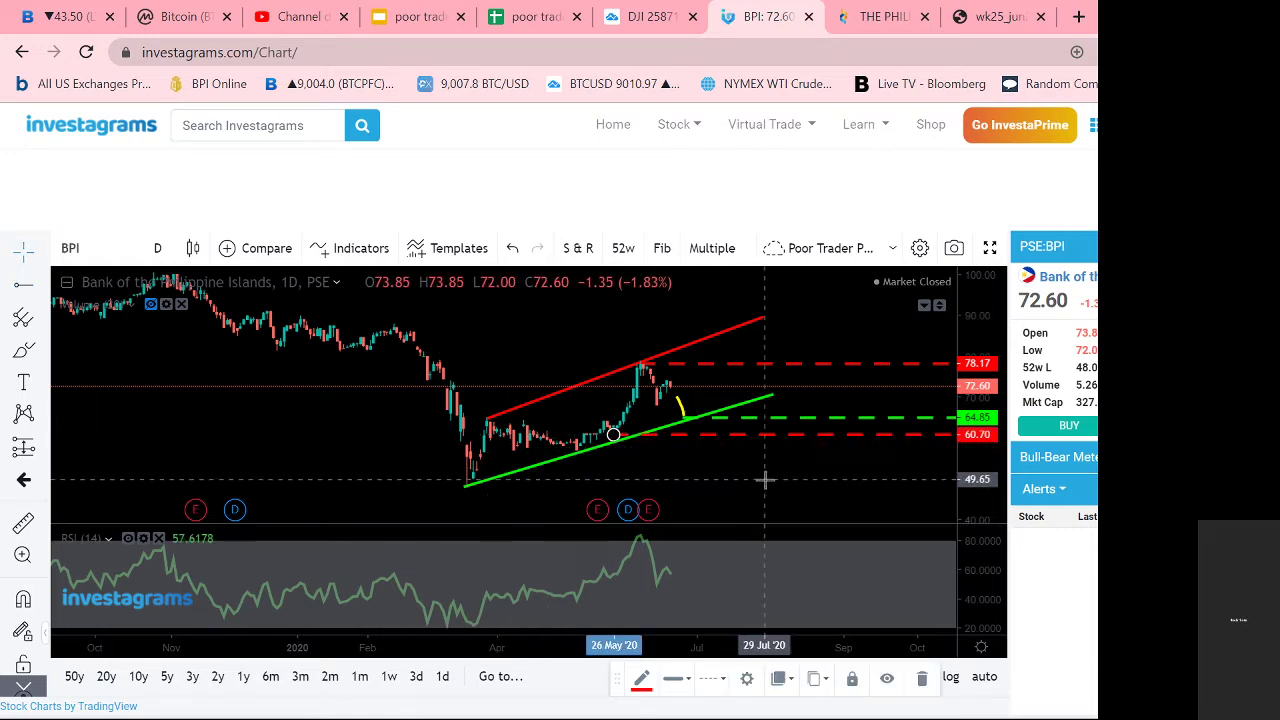
click(645, 680)
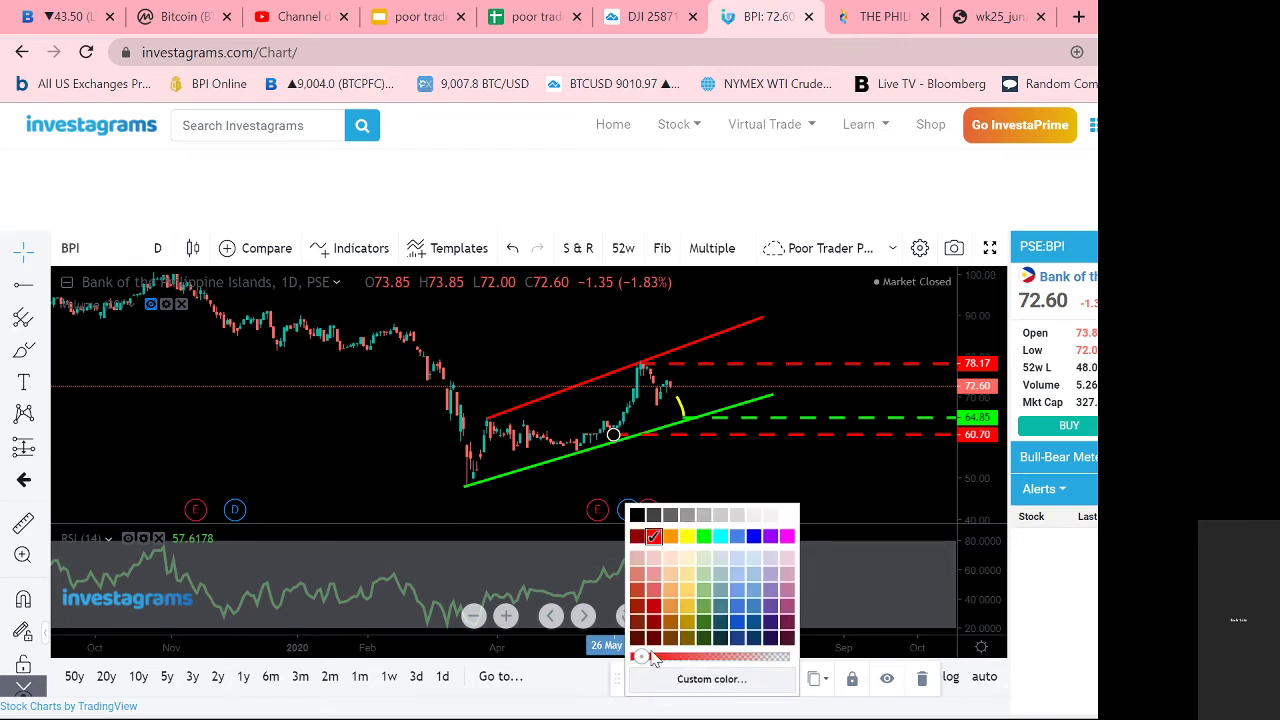
click(703, 537)
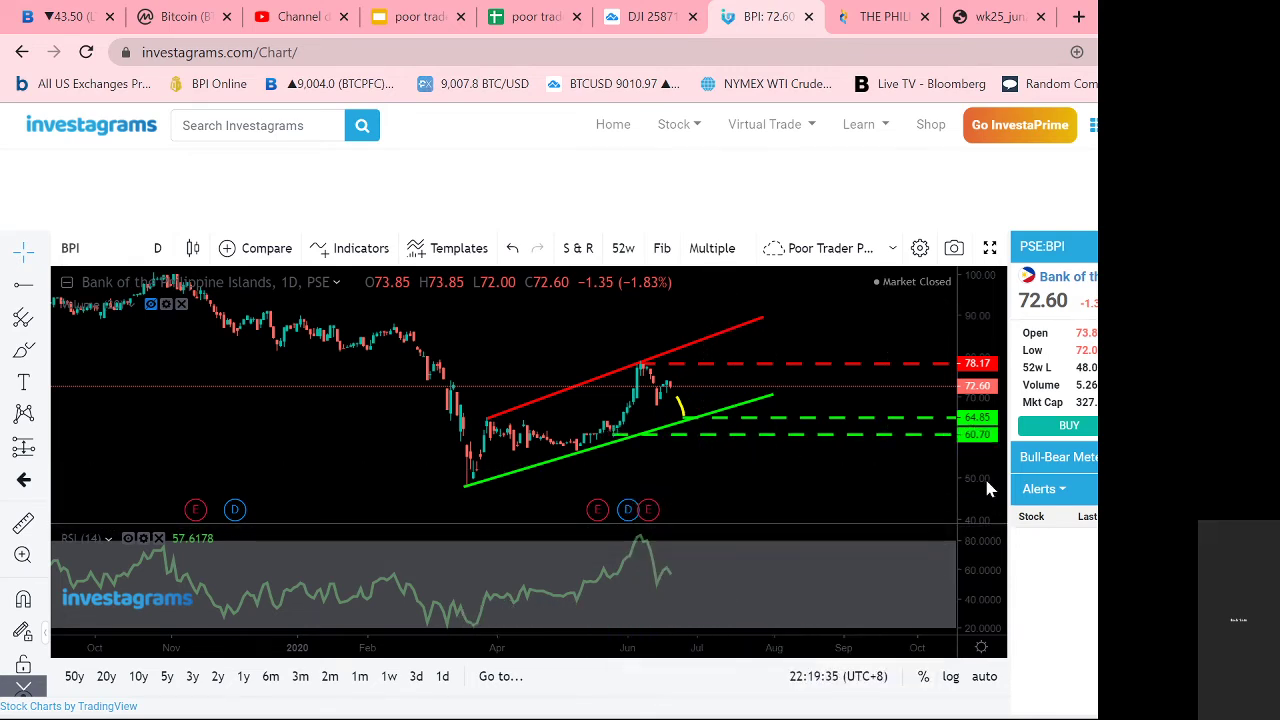
Step: Place a red horizontal resistance ray at about 83.75, starting at 14 February 2020
mouse_move(969, 423)
mouse_down()
mouse_move(965, 378)
mouse_move(976, 480)
mouse_up()
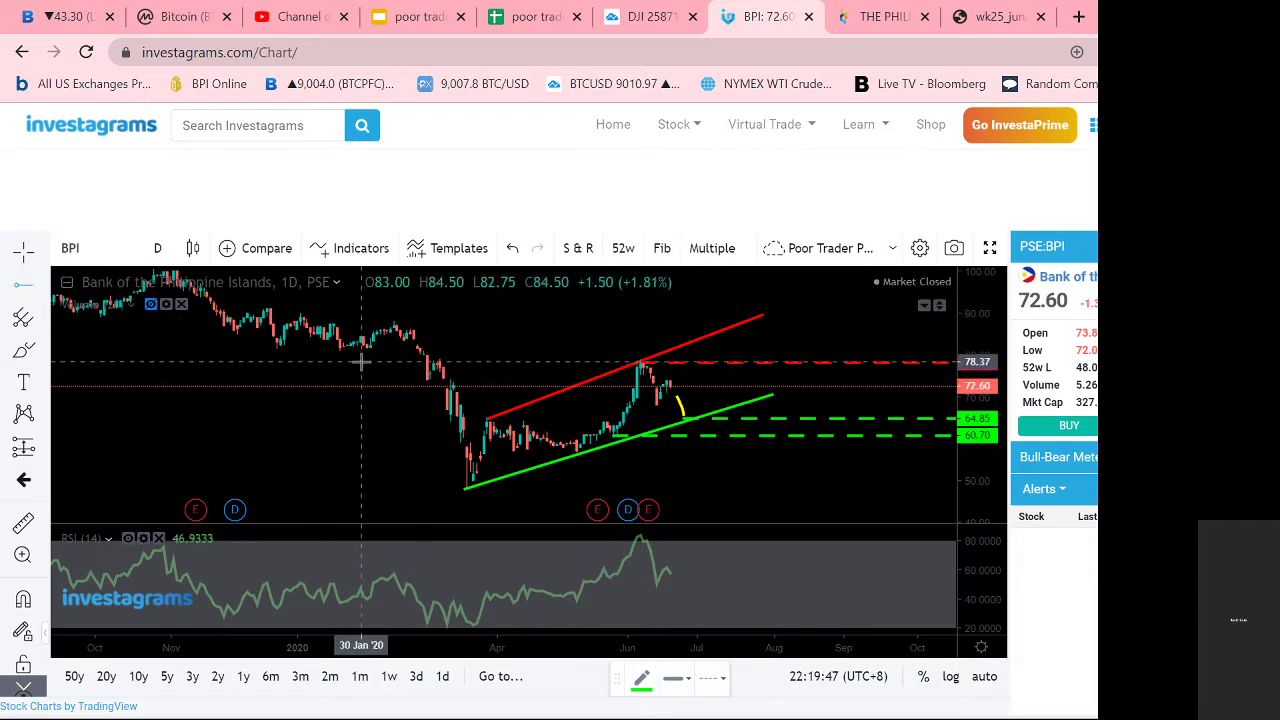
click(270, 349)
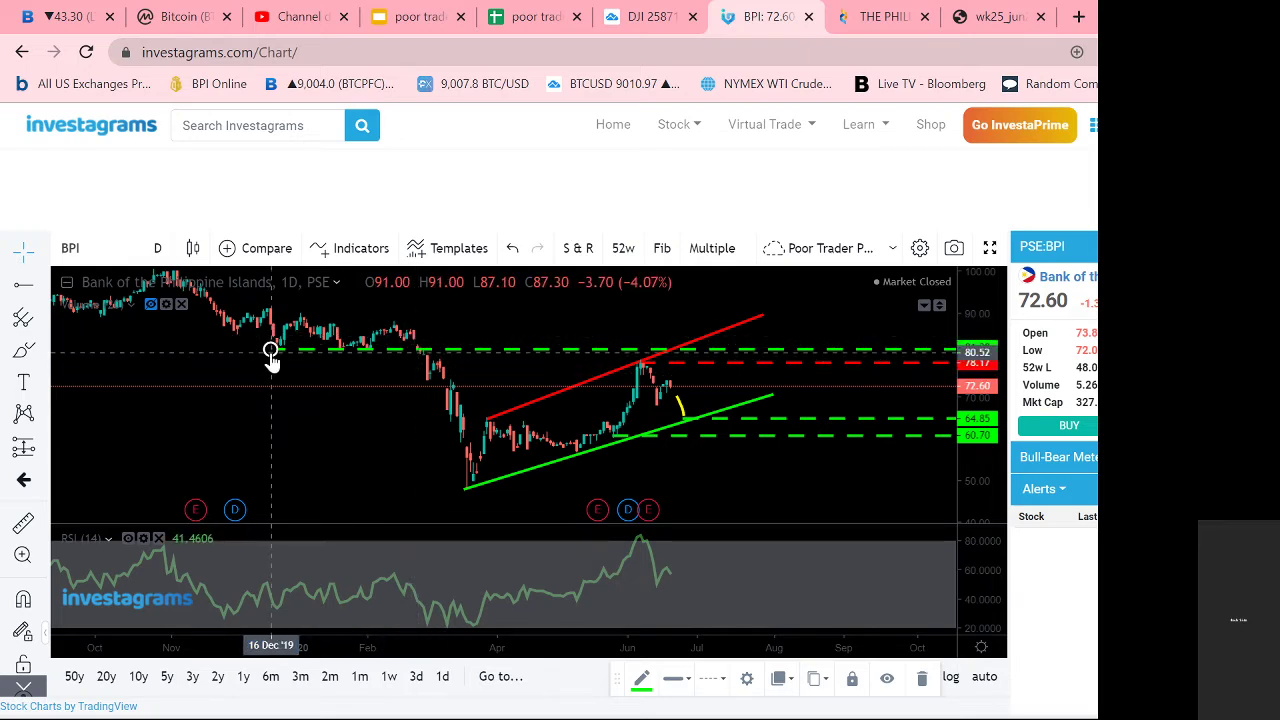
mouse_move(270, 352)
mouse_down()
mouse_move(448, 345)
mouse_move(397, 339)
mouse_up()
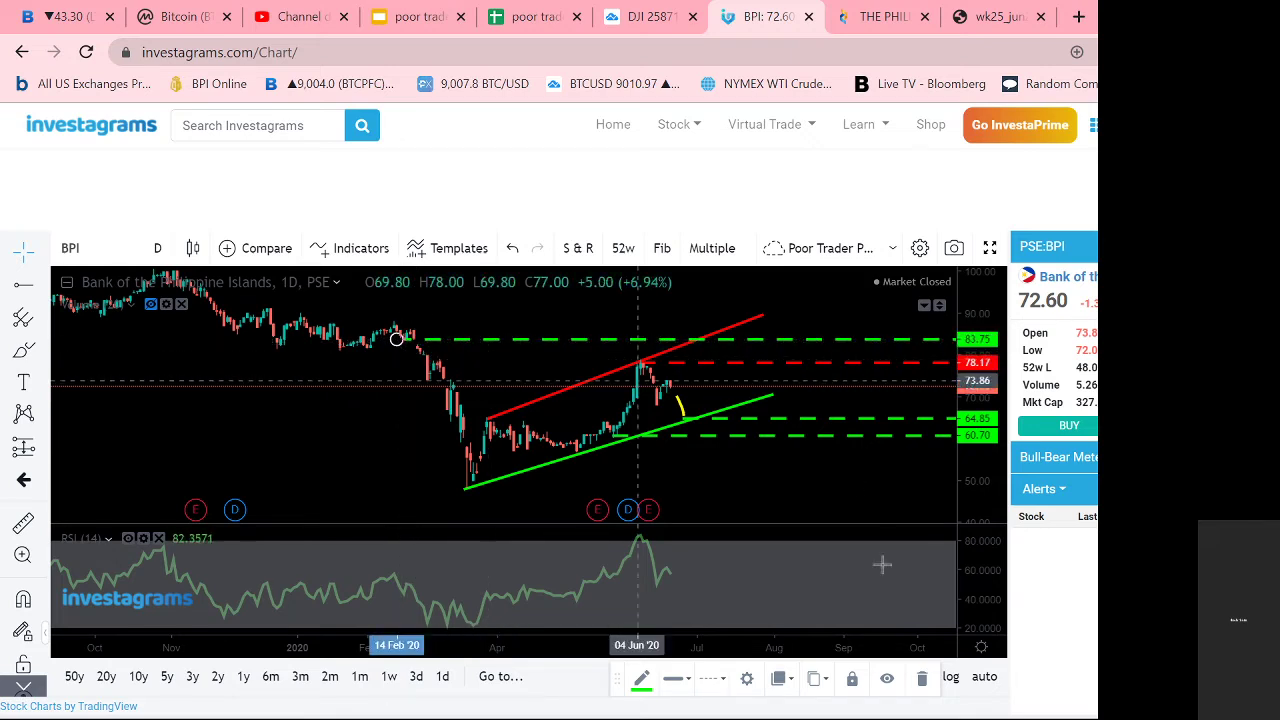
click(642, 680)
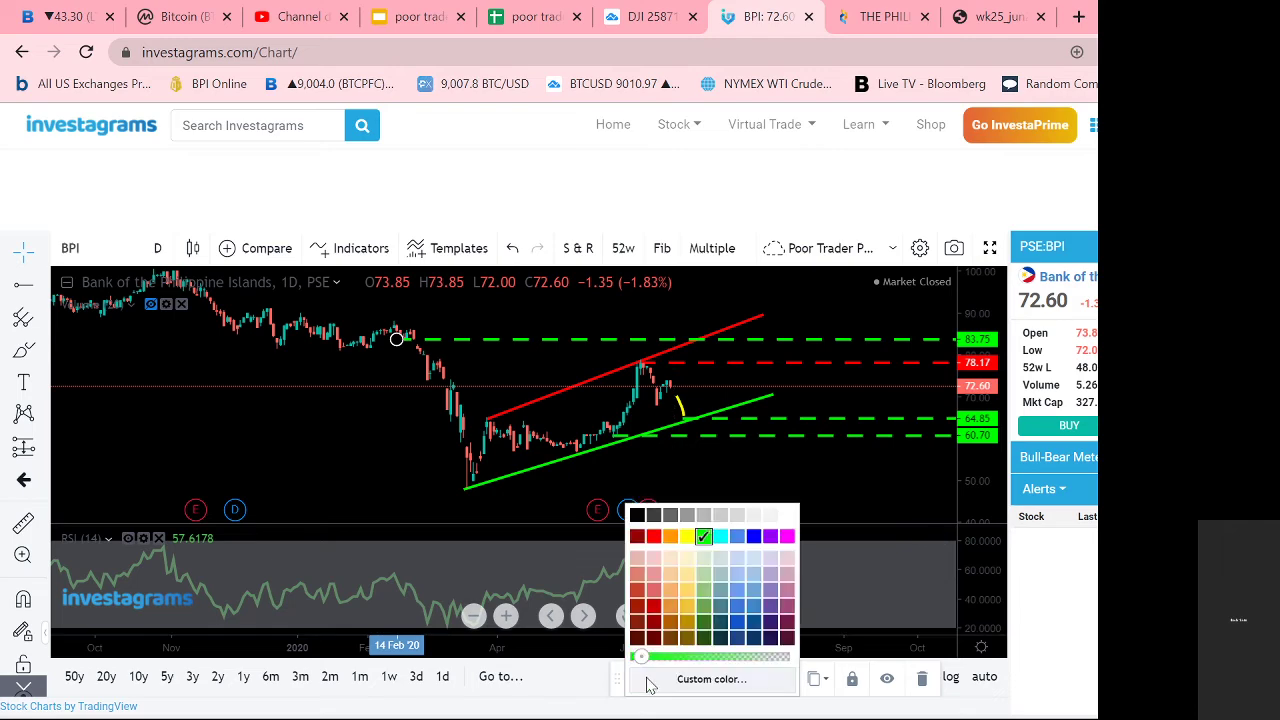
click(653, 537)
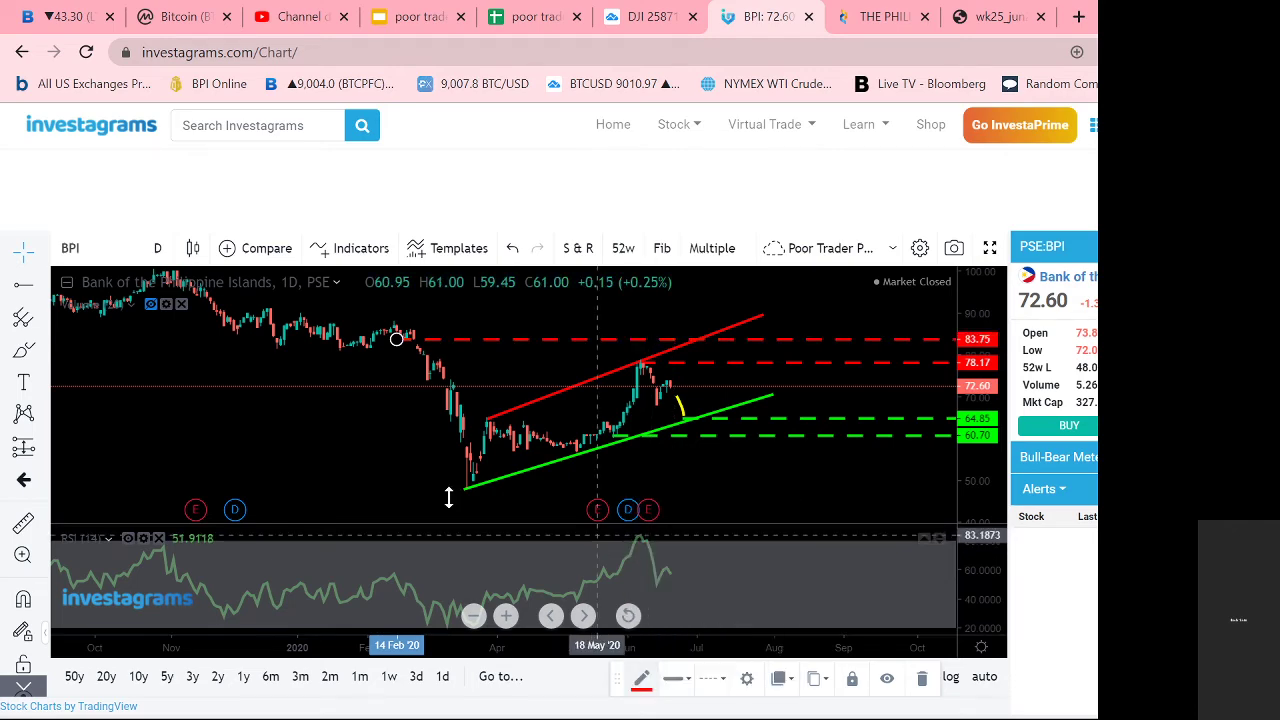
click(391, 463)
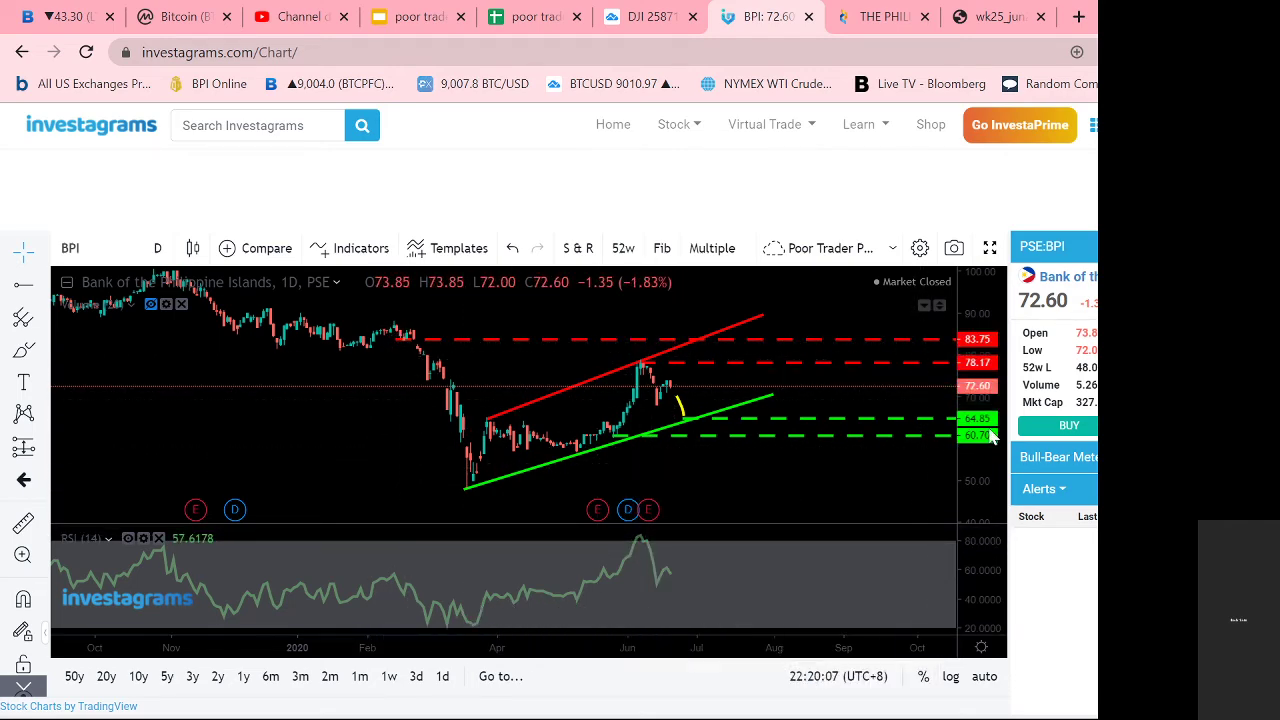
Step: Place a Long Position at 7 July with entry at about 72.64, target at about 78.07 and stop at about 64.82
drag(980, 488, 980, 450)
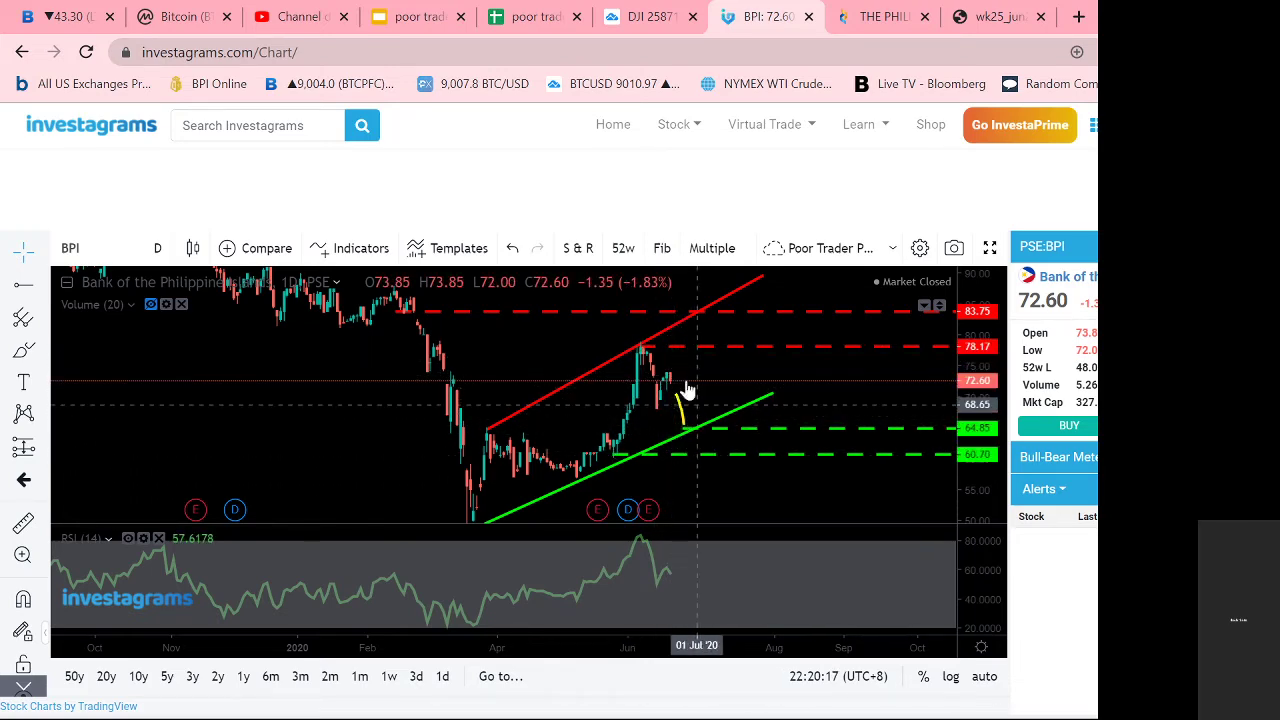
scroll(705, 388, up, 5)
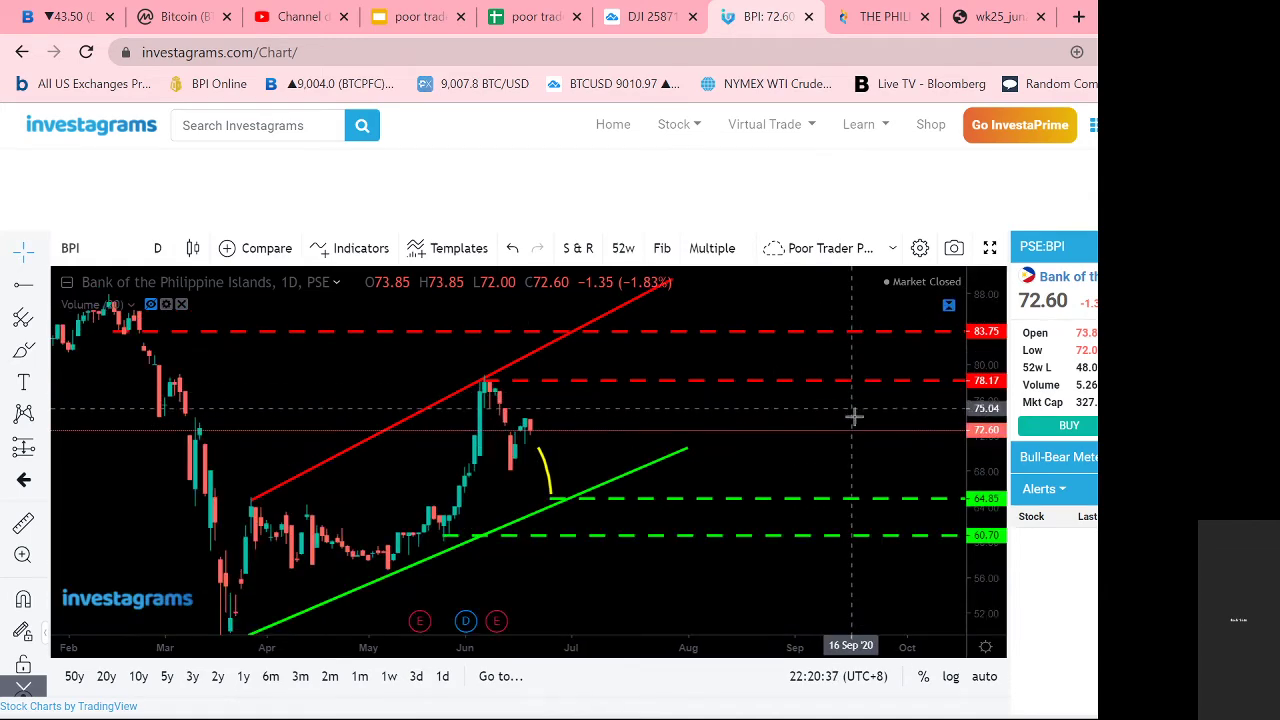
drag(985, 355, 985, 395)
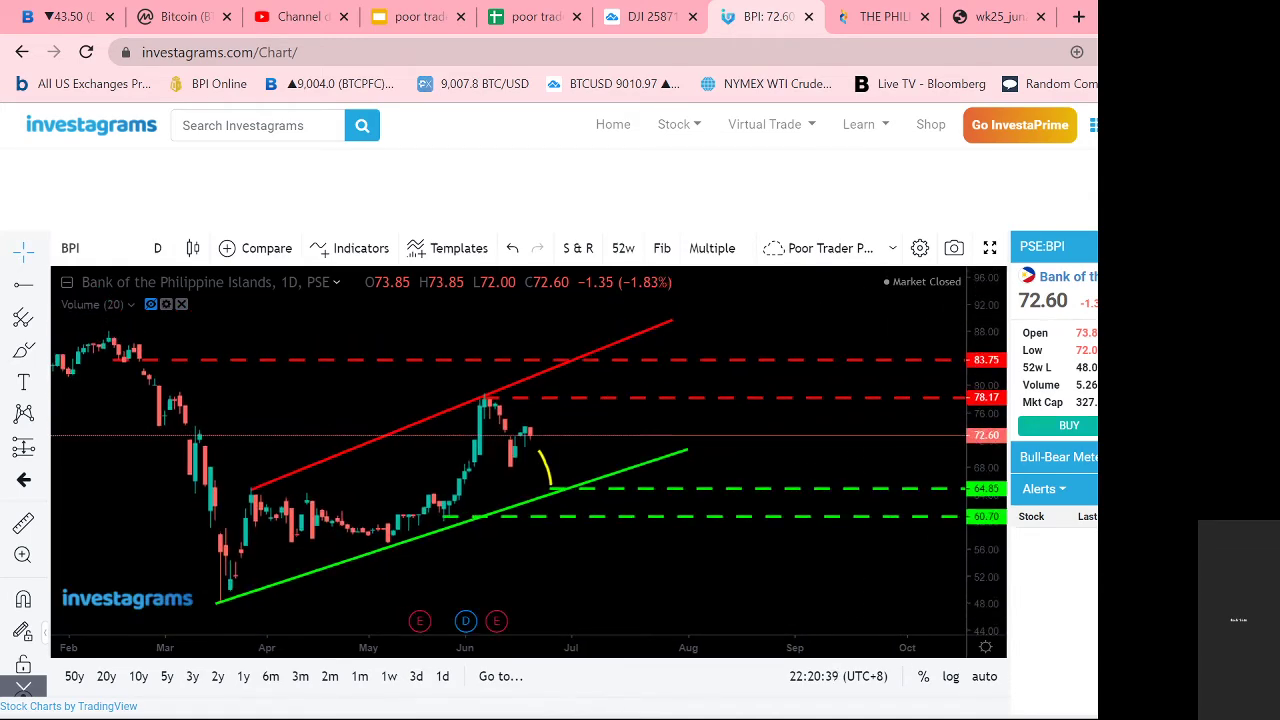
click(44, 450)
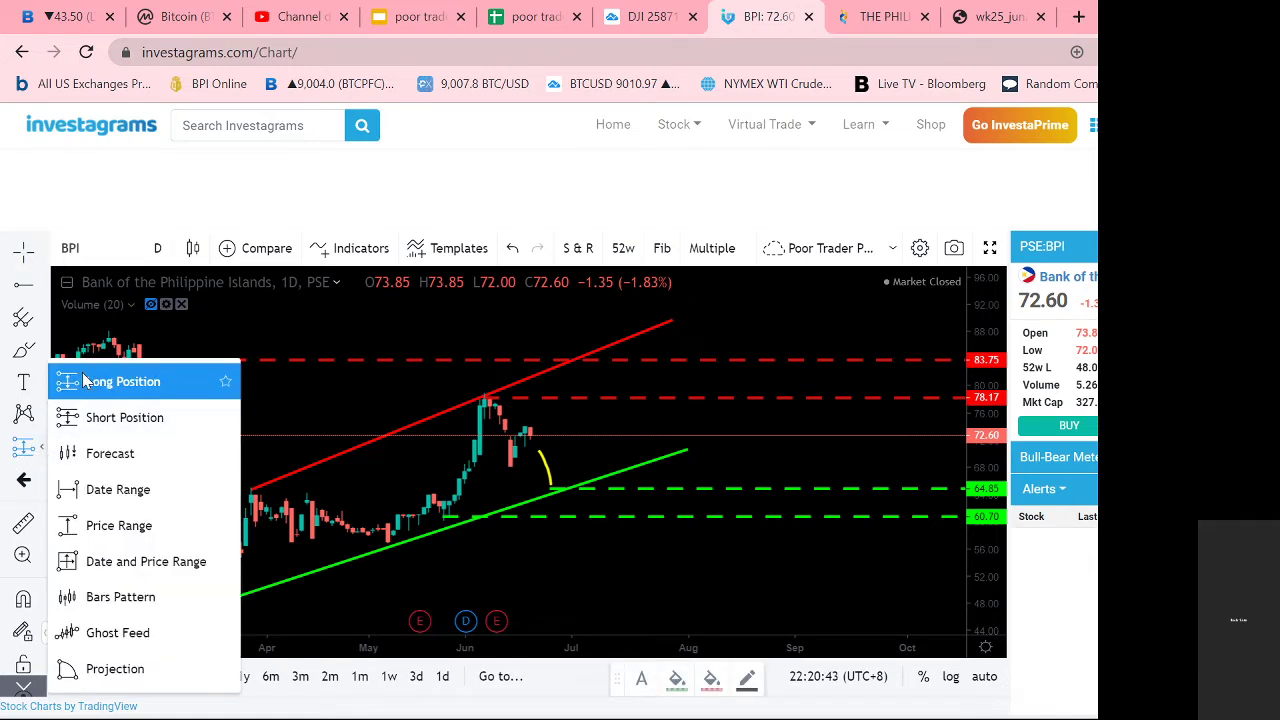
click(84, 381)
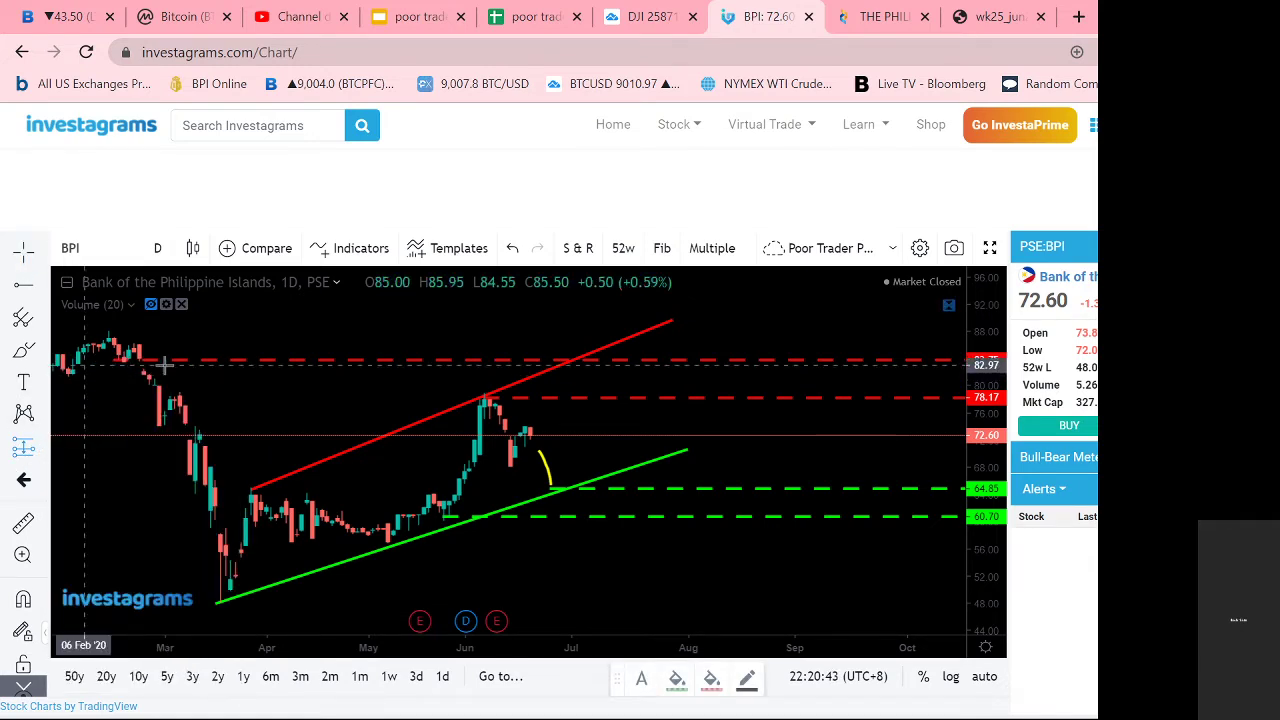
click(593, 436)
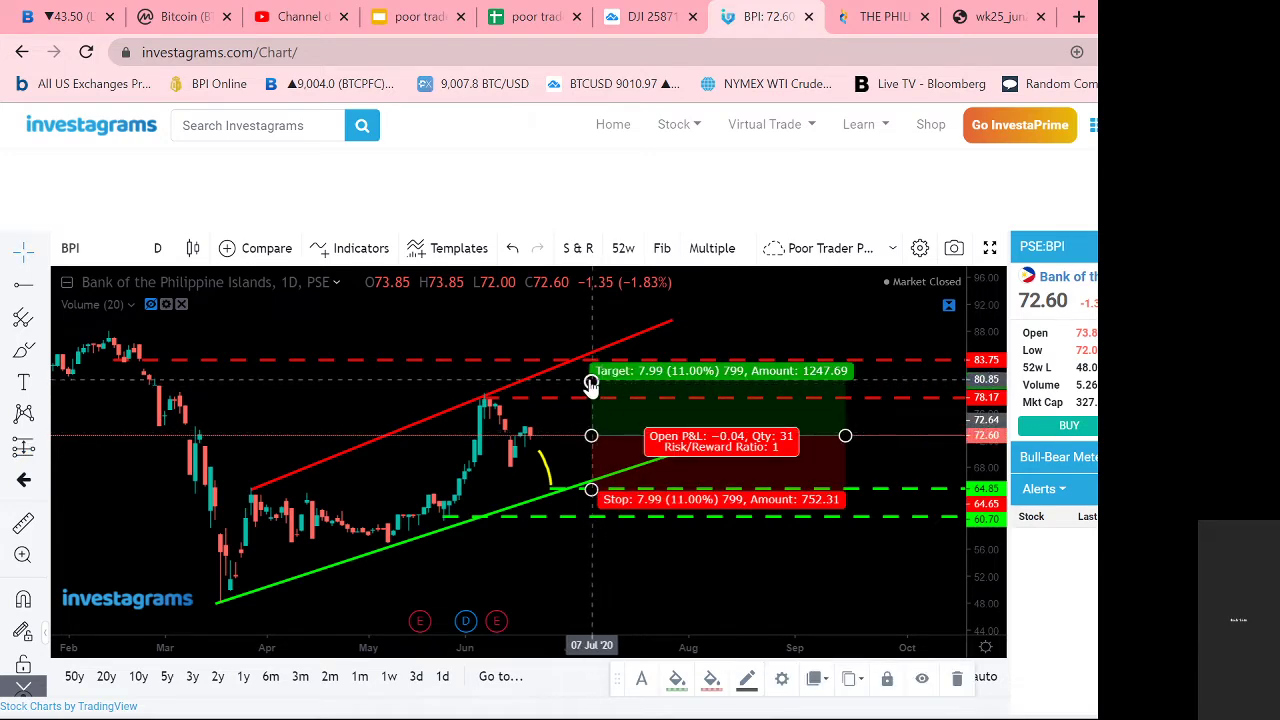
drag(591, 380, 591, 398)
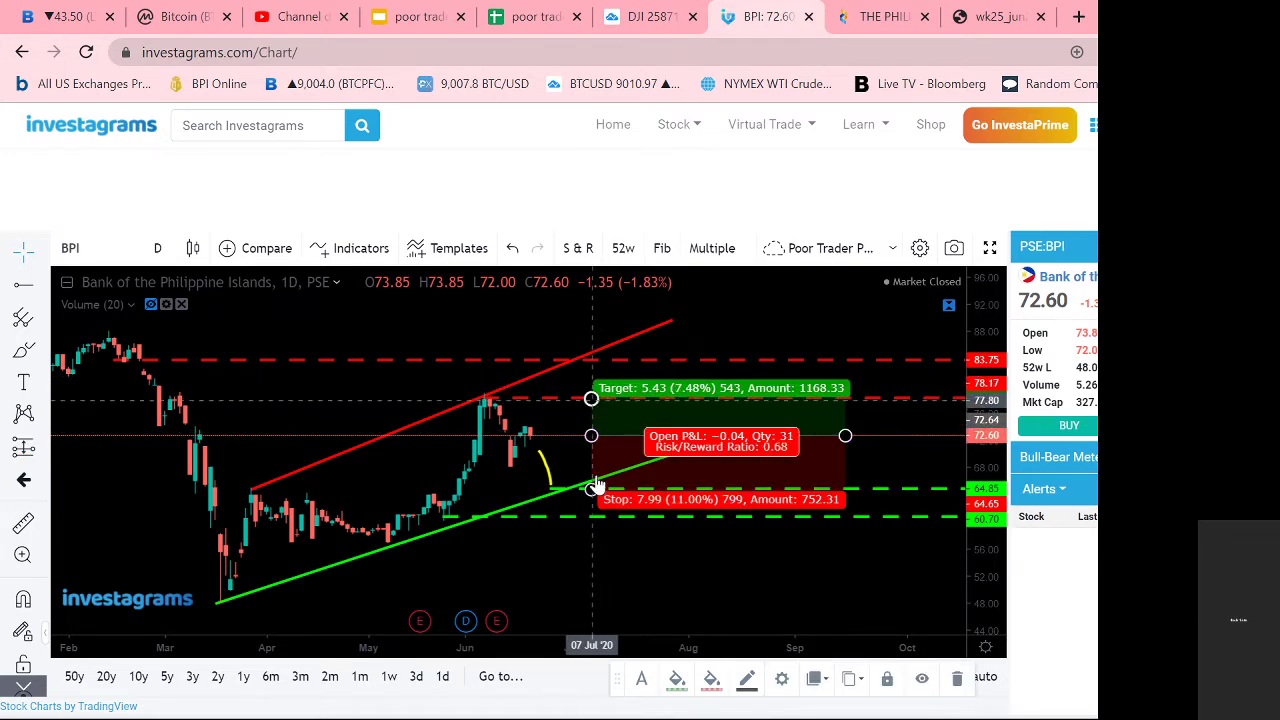
drag(591, 491, 591, 489)
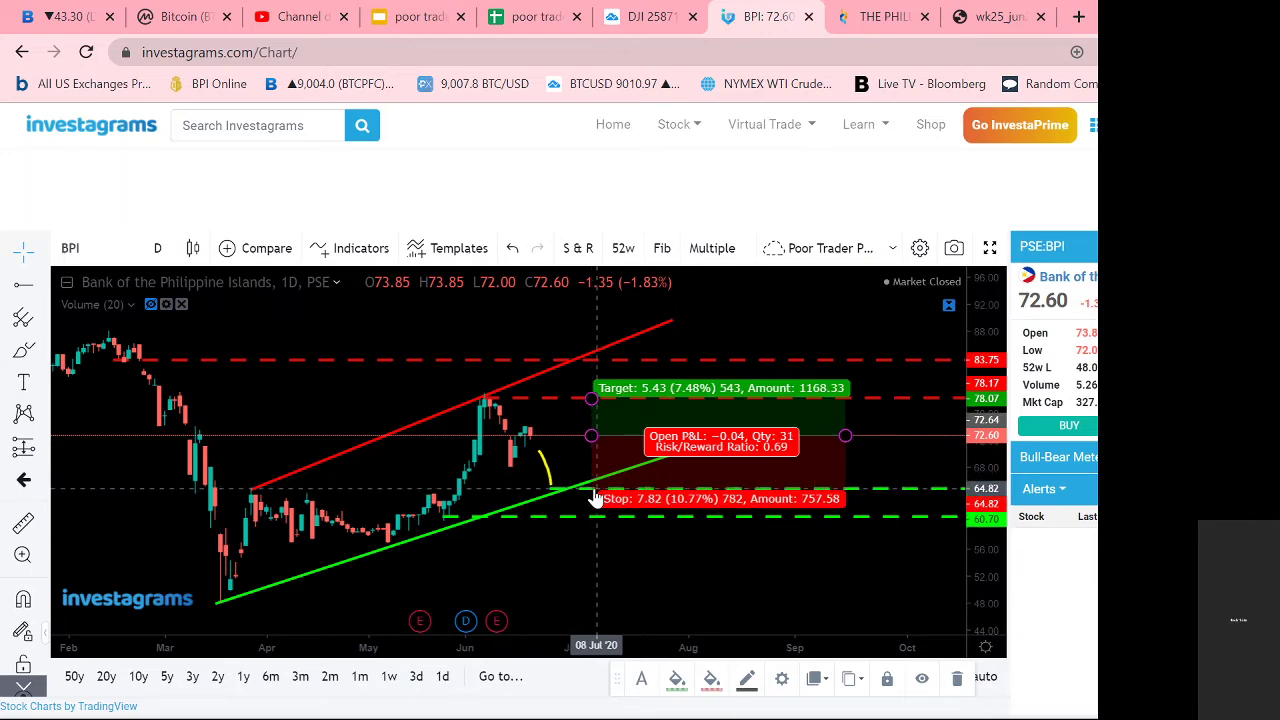
click(828, 563)
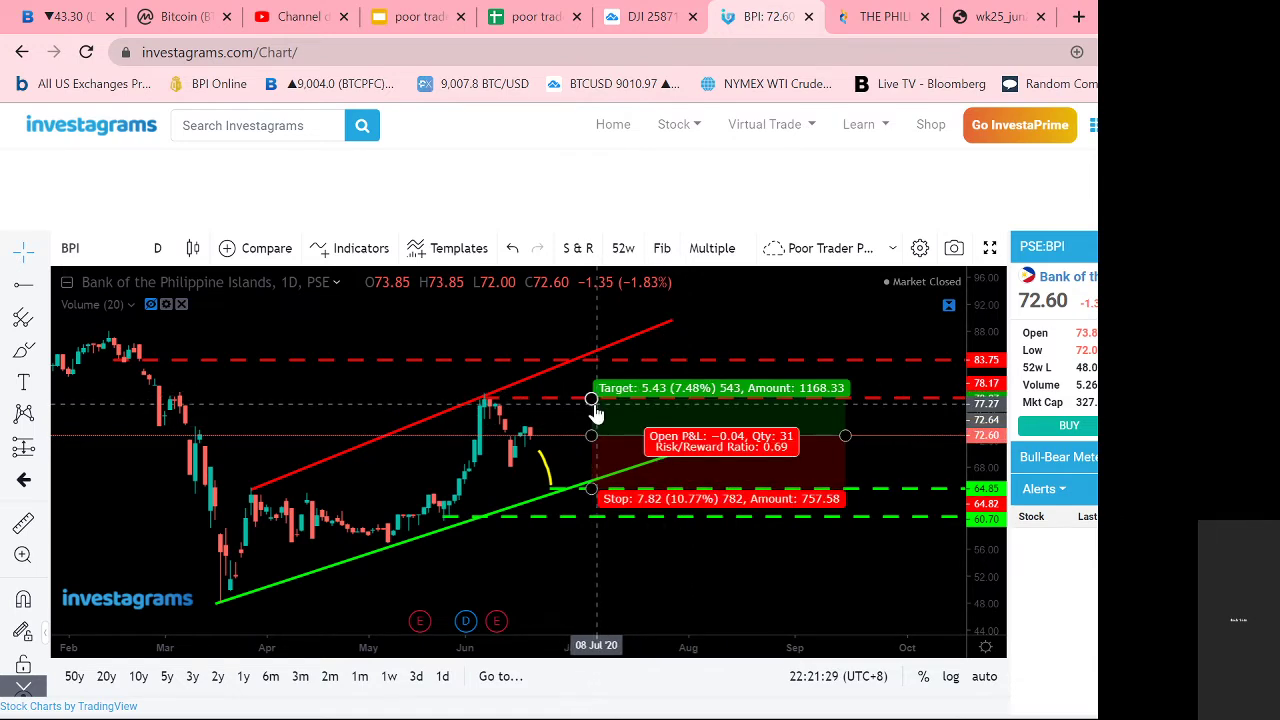
Step: Extend the long position's target to about 83.76 at the upper red ray and its stop to about 60.58 near the lower green ray
drag(592, 400, 592, 360)
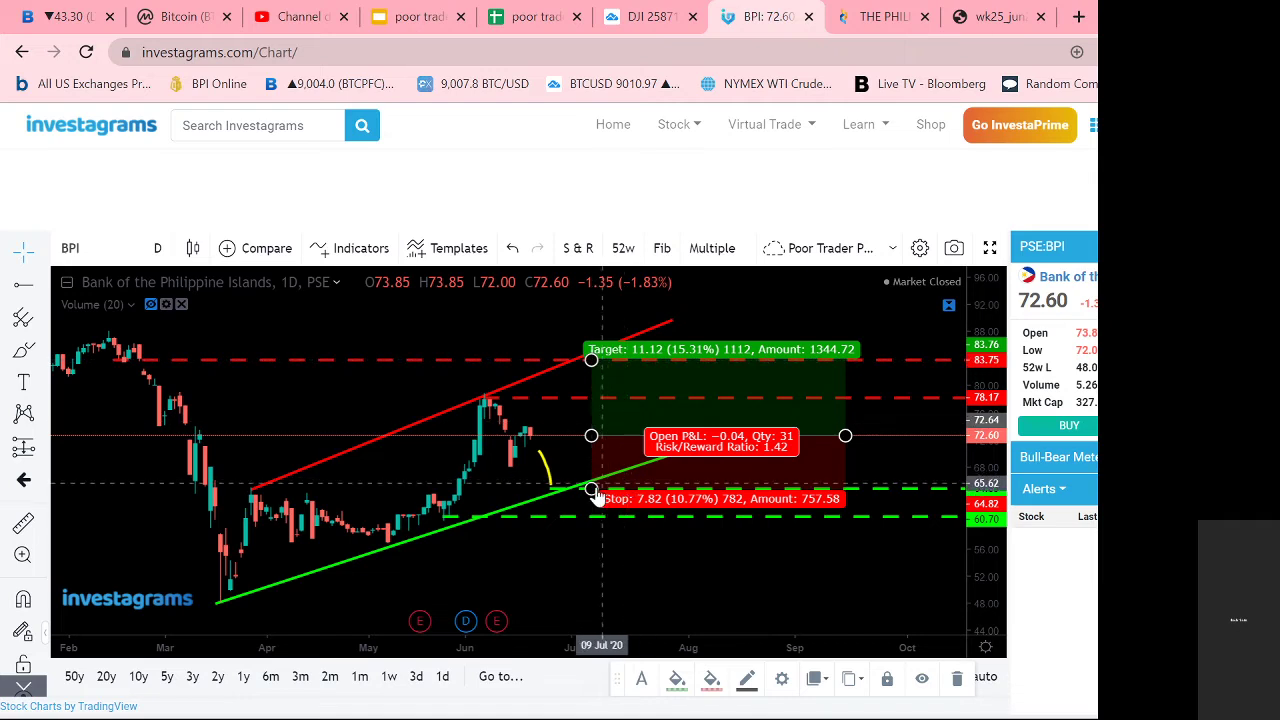
drag(592, 493, 596, 521)
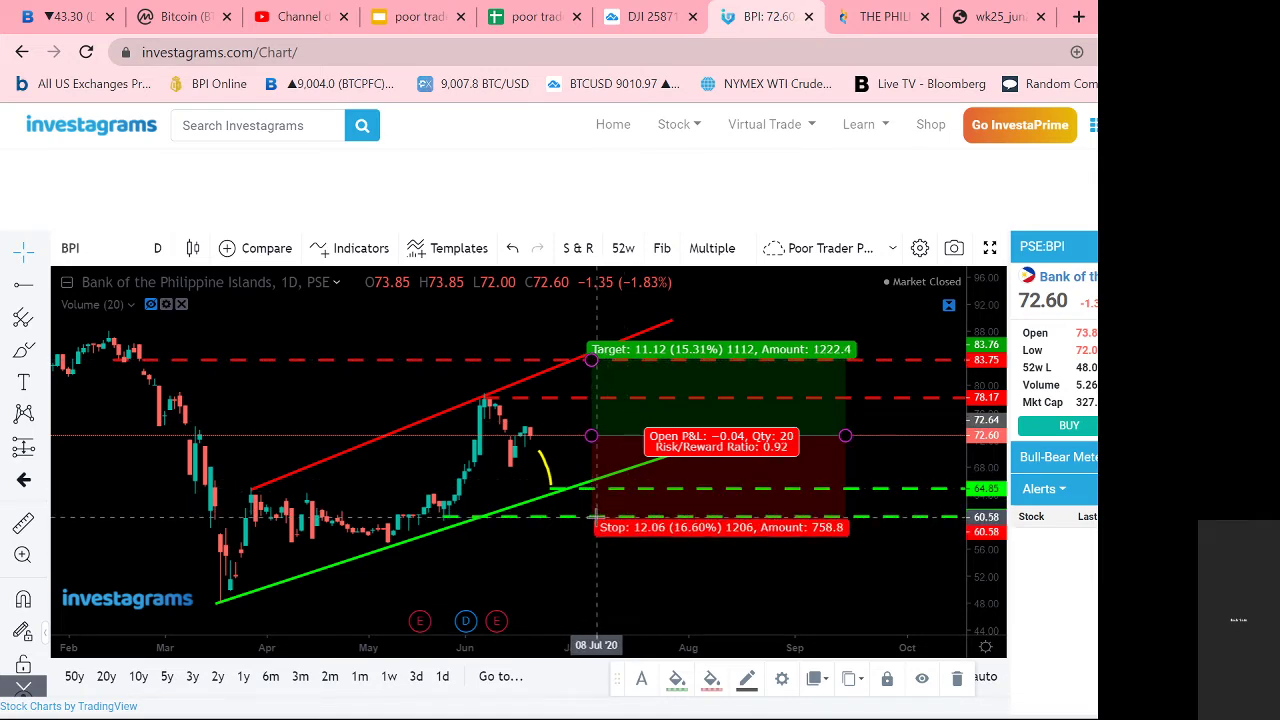
click(562, 553)
click(632, 466)
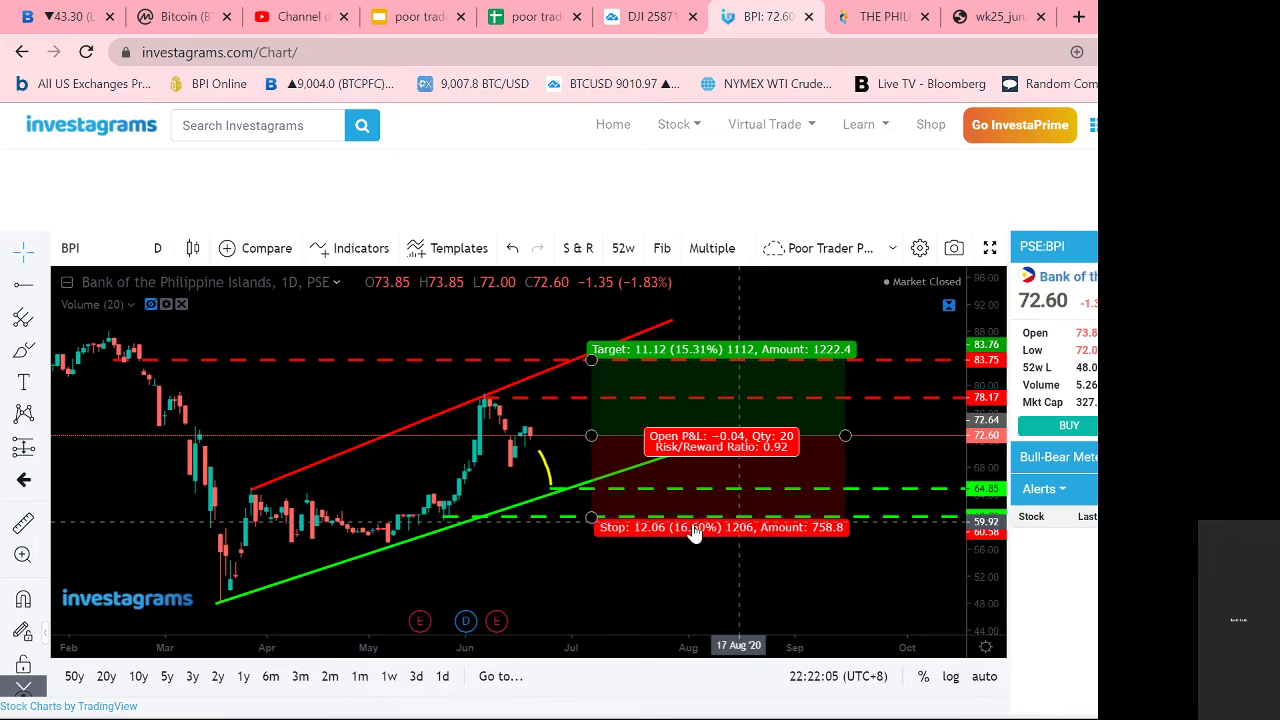
click(857, 563)
scroll(782, 560, down, 2)
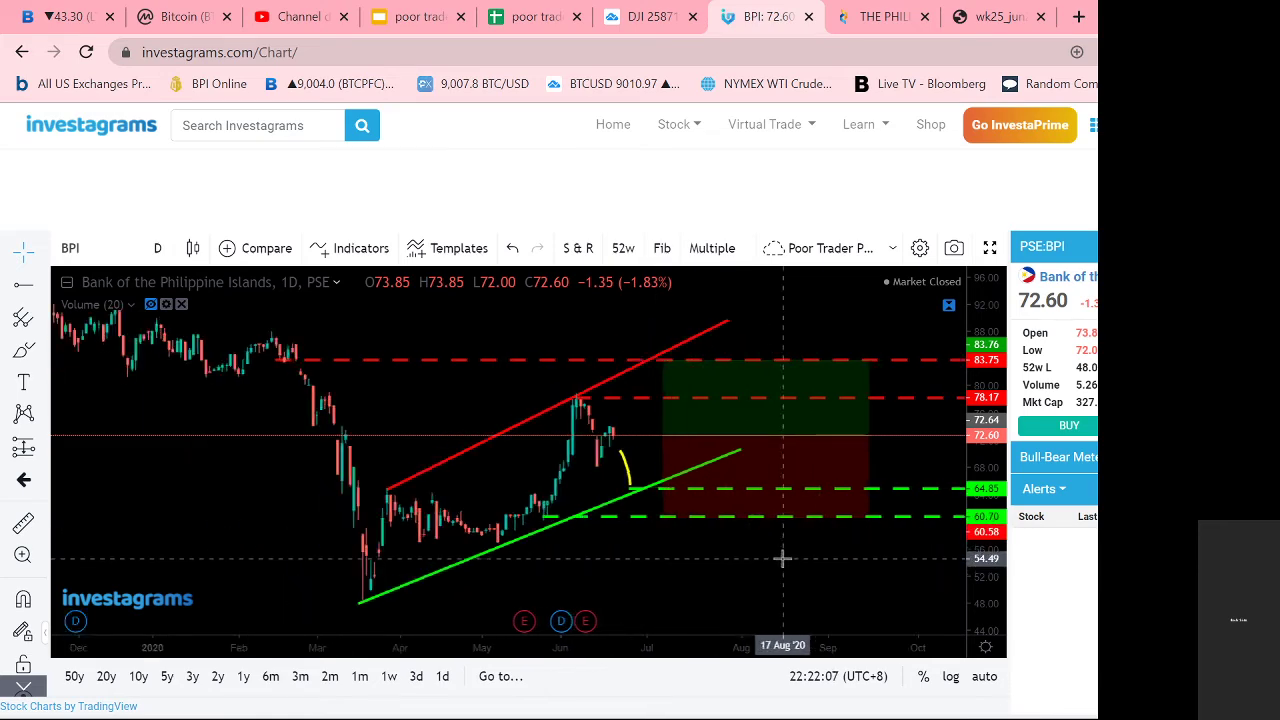
scroll(782, 560, down, 1)
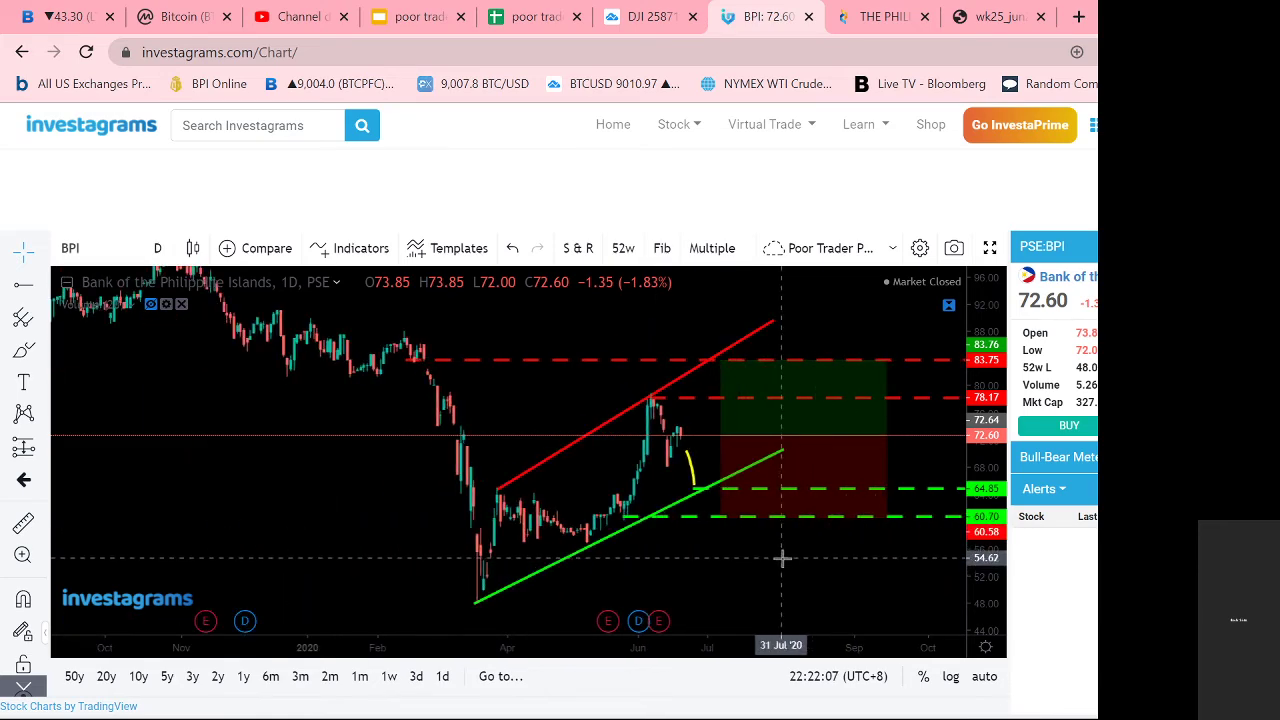
Step: Select Security Bank's price-to-book value in the sector roi sheet and load SECB in the Investagrams chart
click(537, 10)
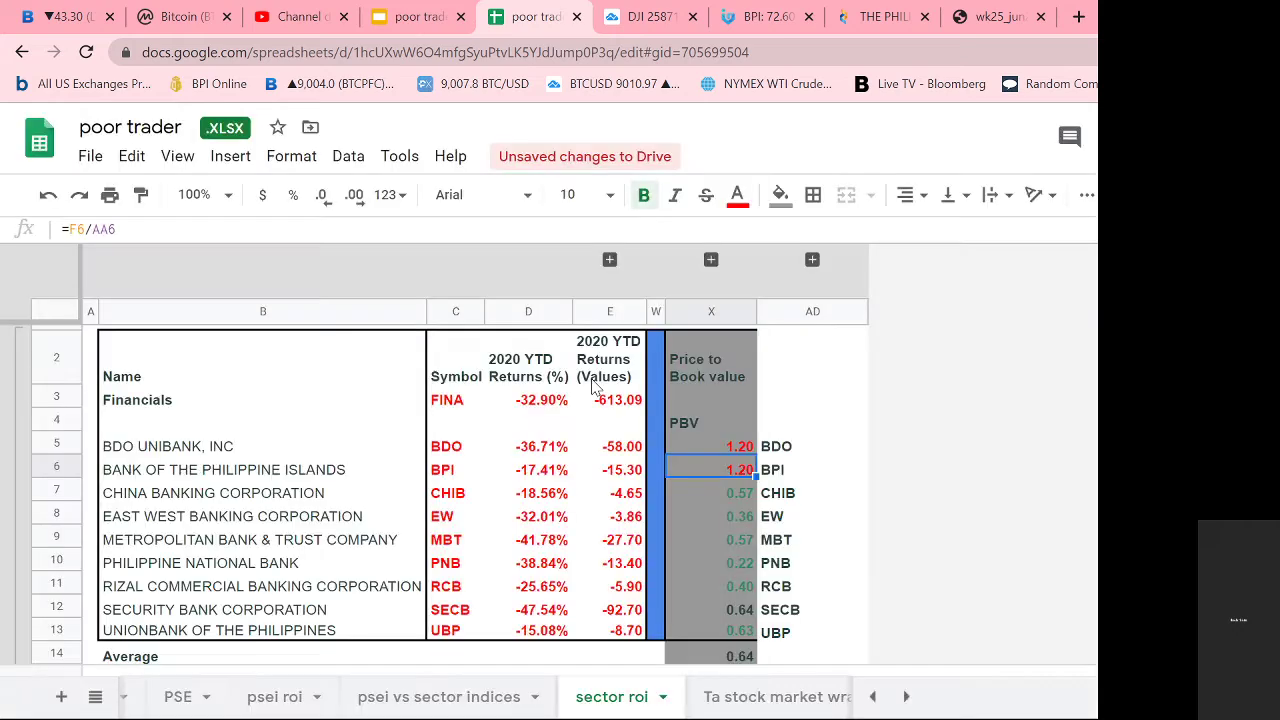
click(548, 495)
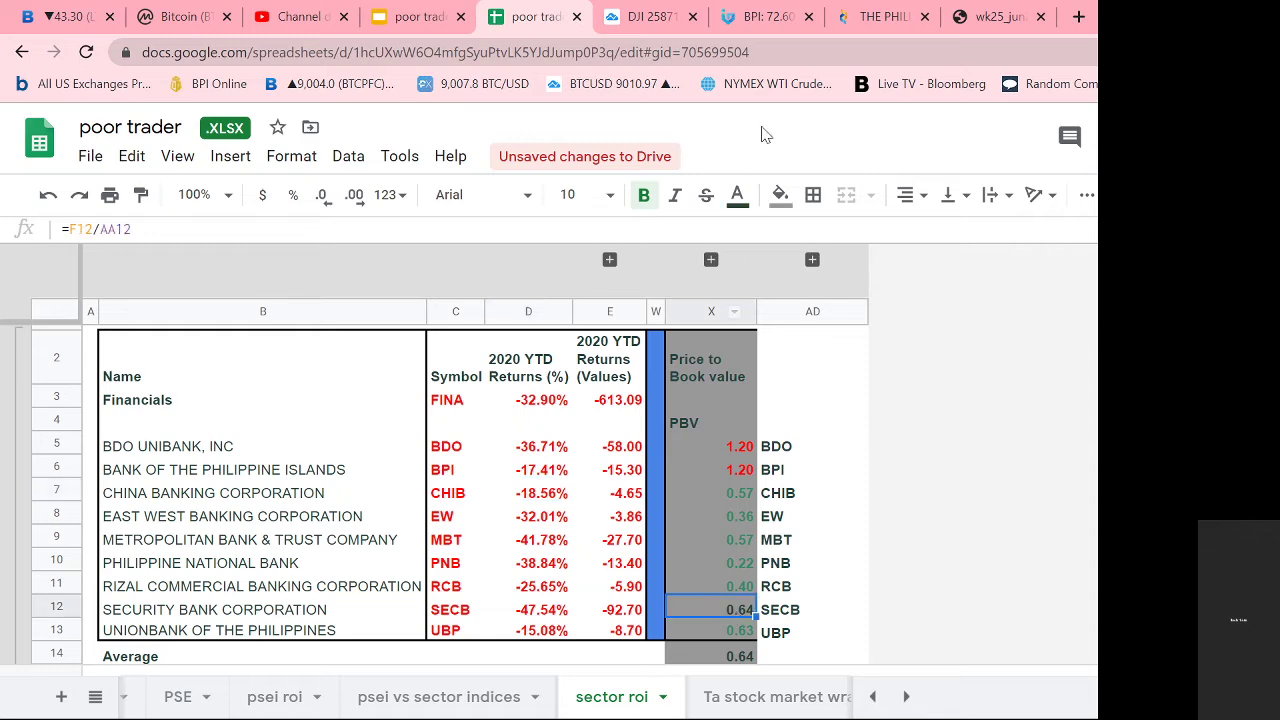
click(762, 16)
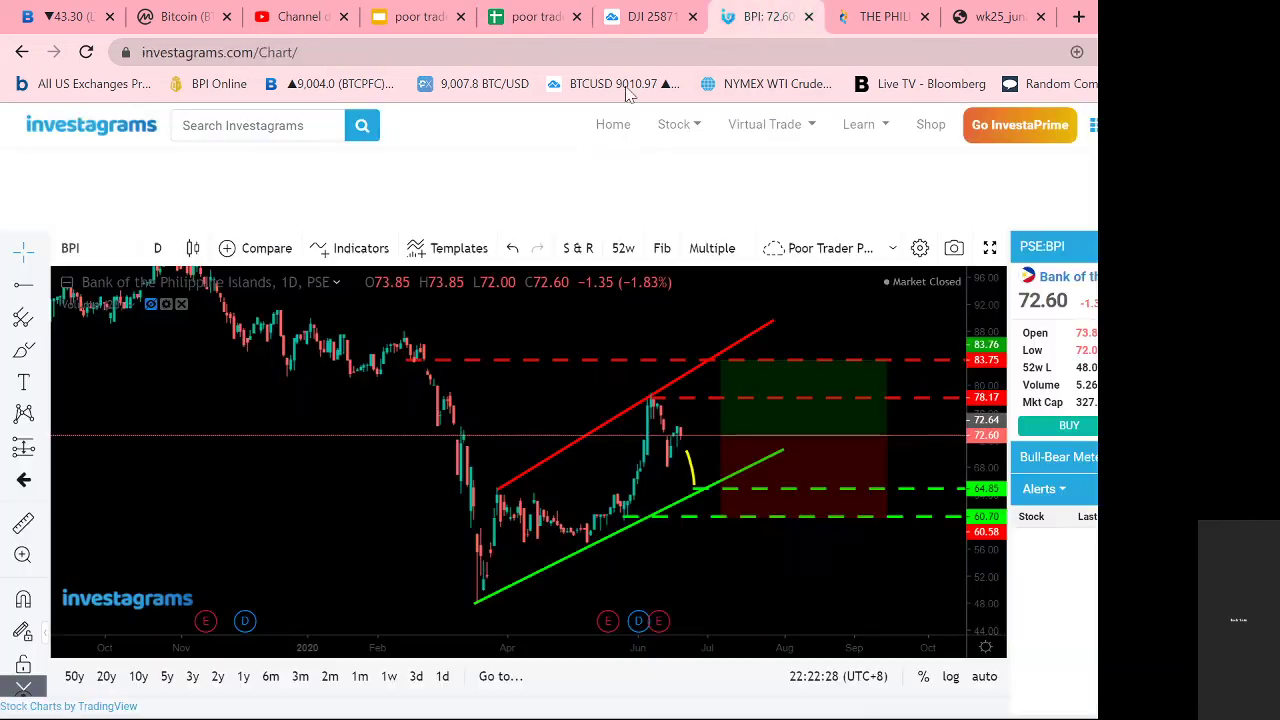
click(107, 250)
text(SECB)
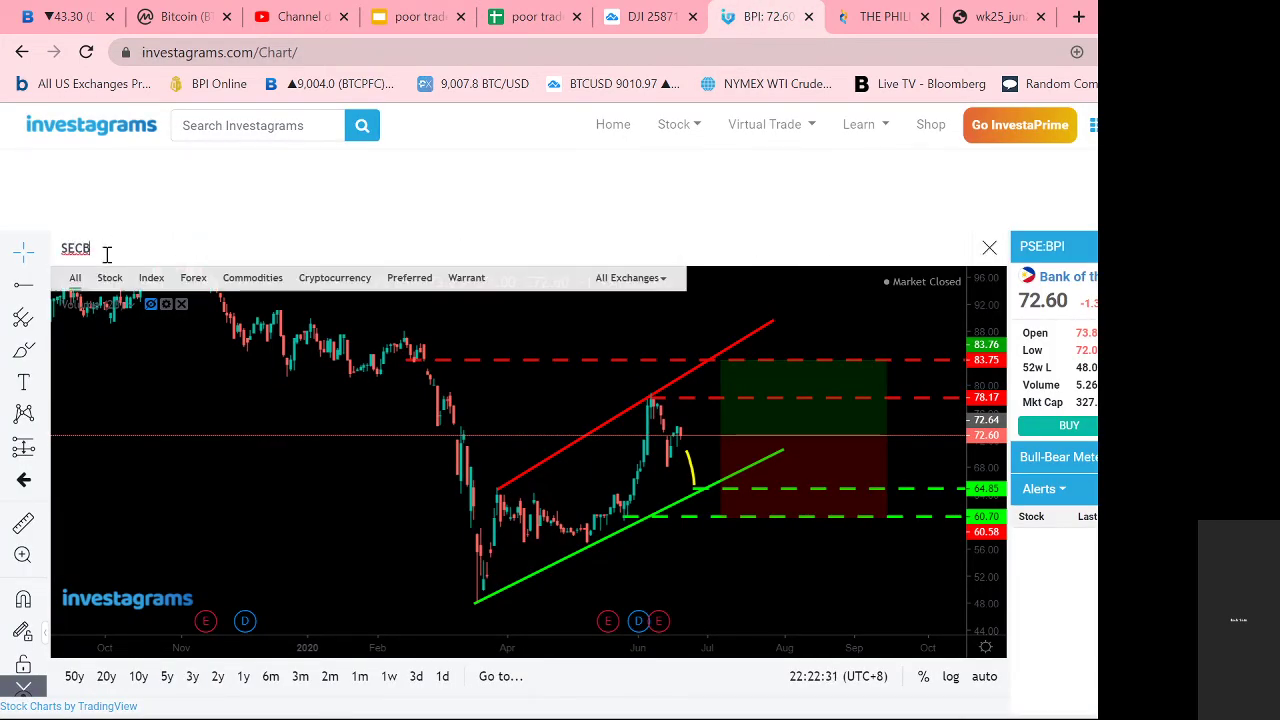
click(122, 302)
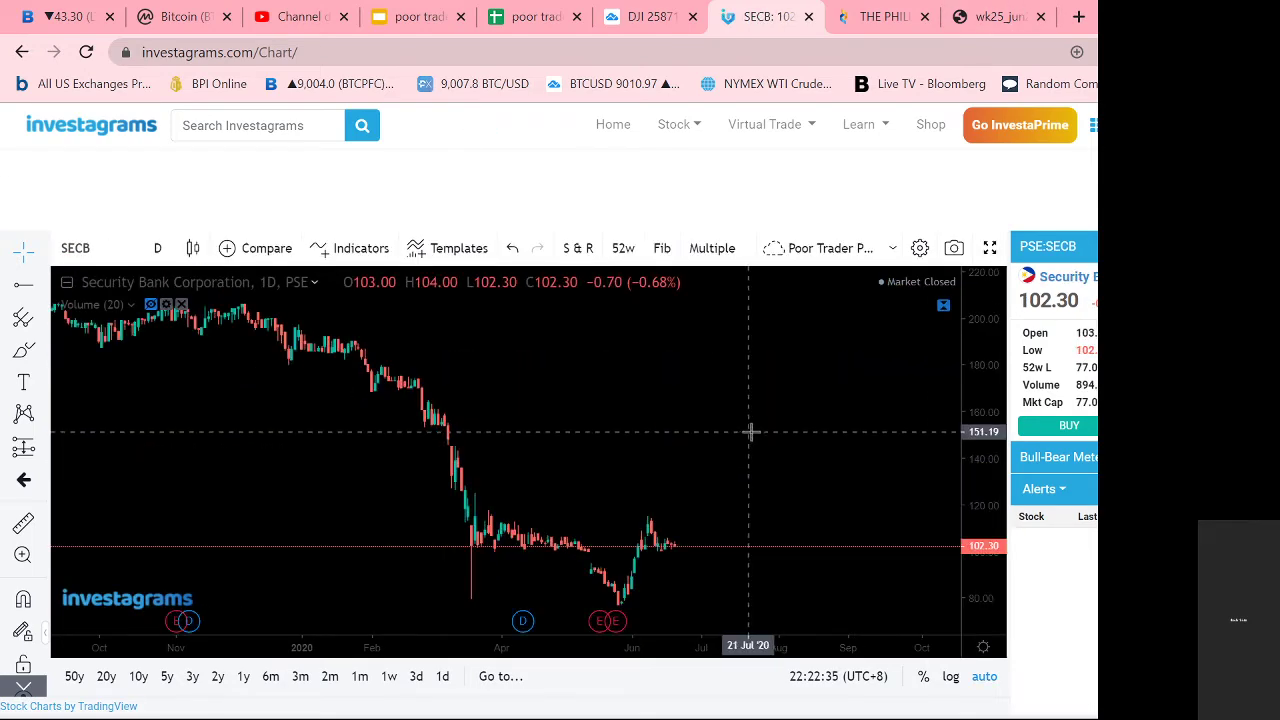
Step: Examine SECB's daily price action from the March 2020 drop through June 2020 at a closer scale
drag(776, 441, 817, 463)
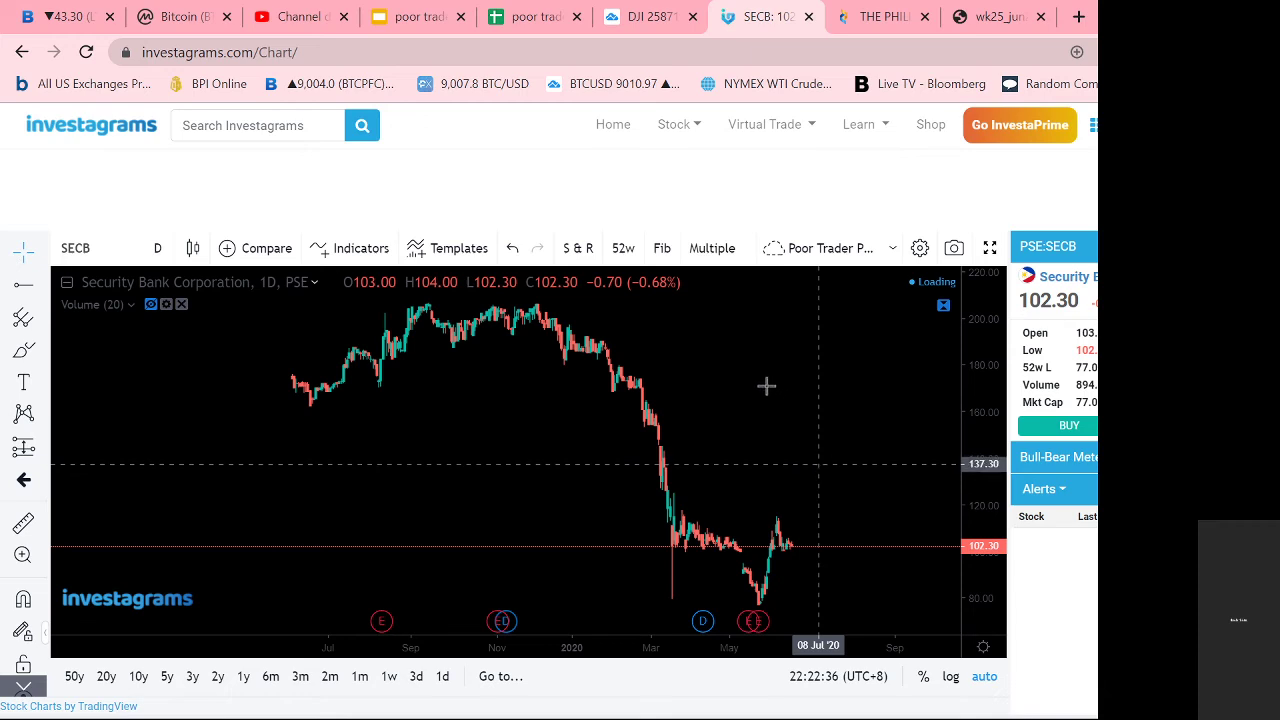
drag(976, 371, 914, 520)
scroll(876, 515, up, 2)
scroll(860, 510, up, 4)
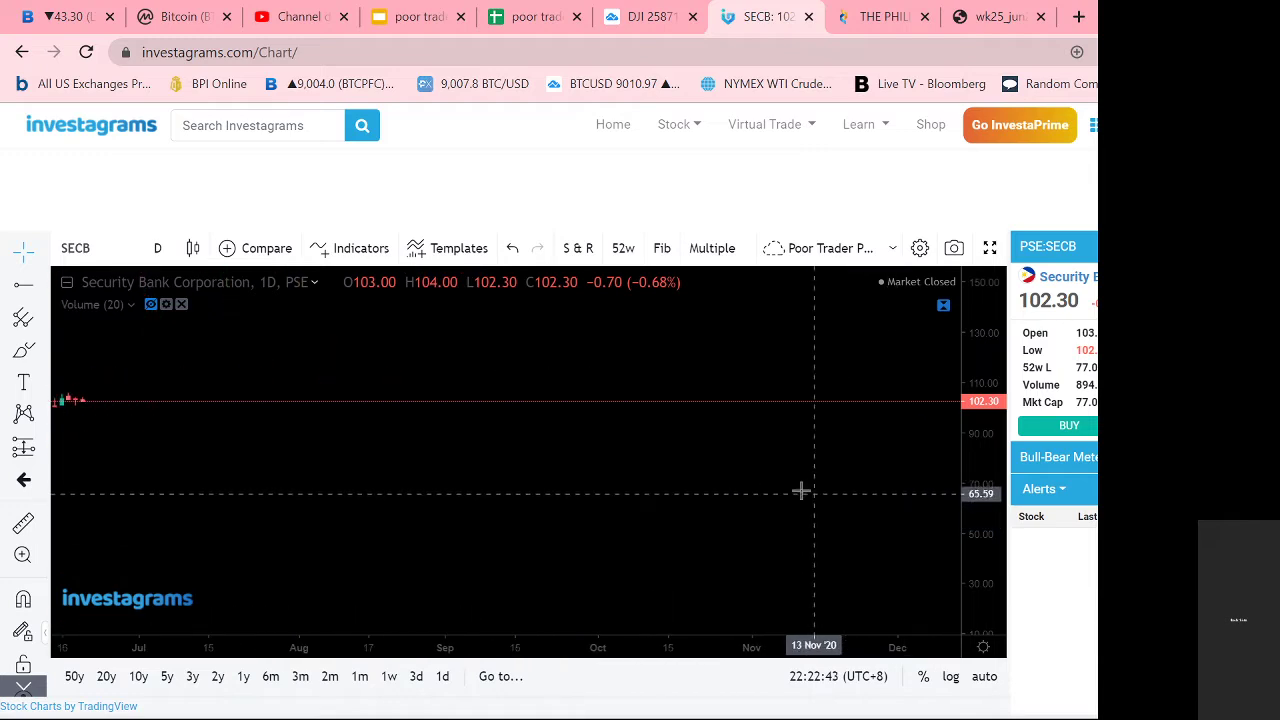
scroll(806, 491, down, 3)
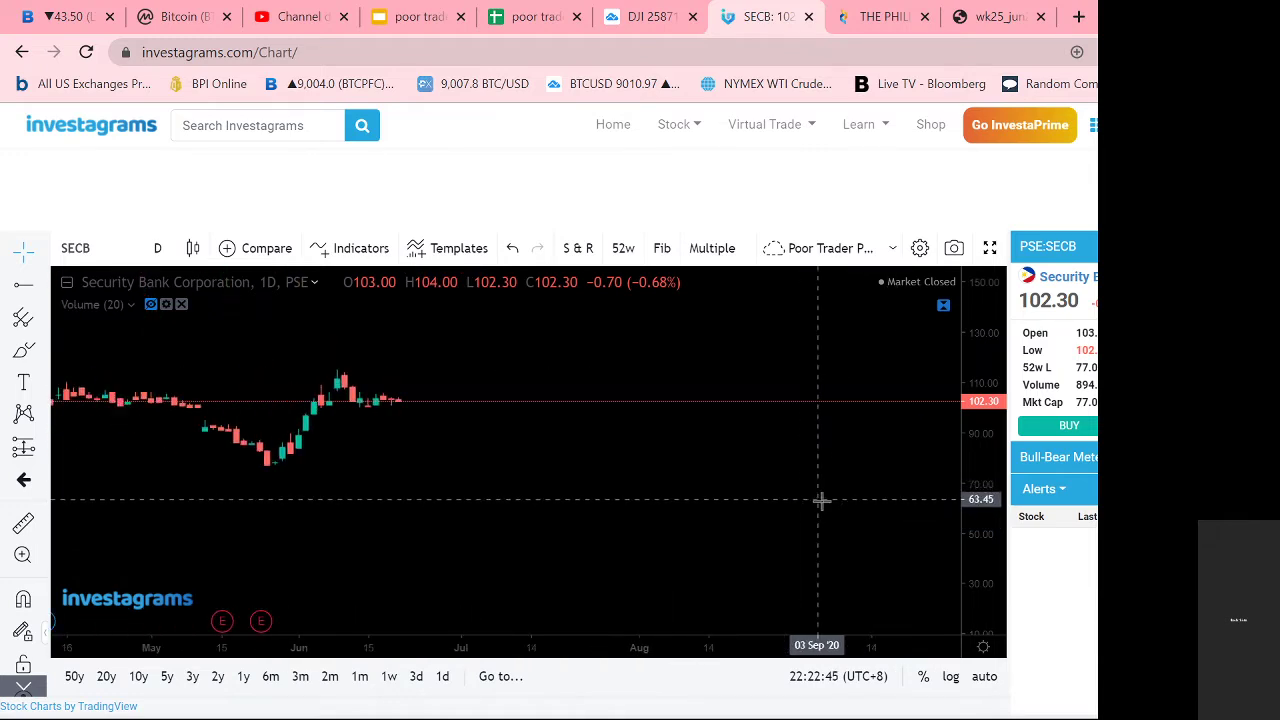
scroll(820, 499, down, 2)
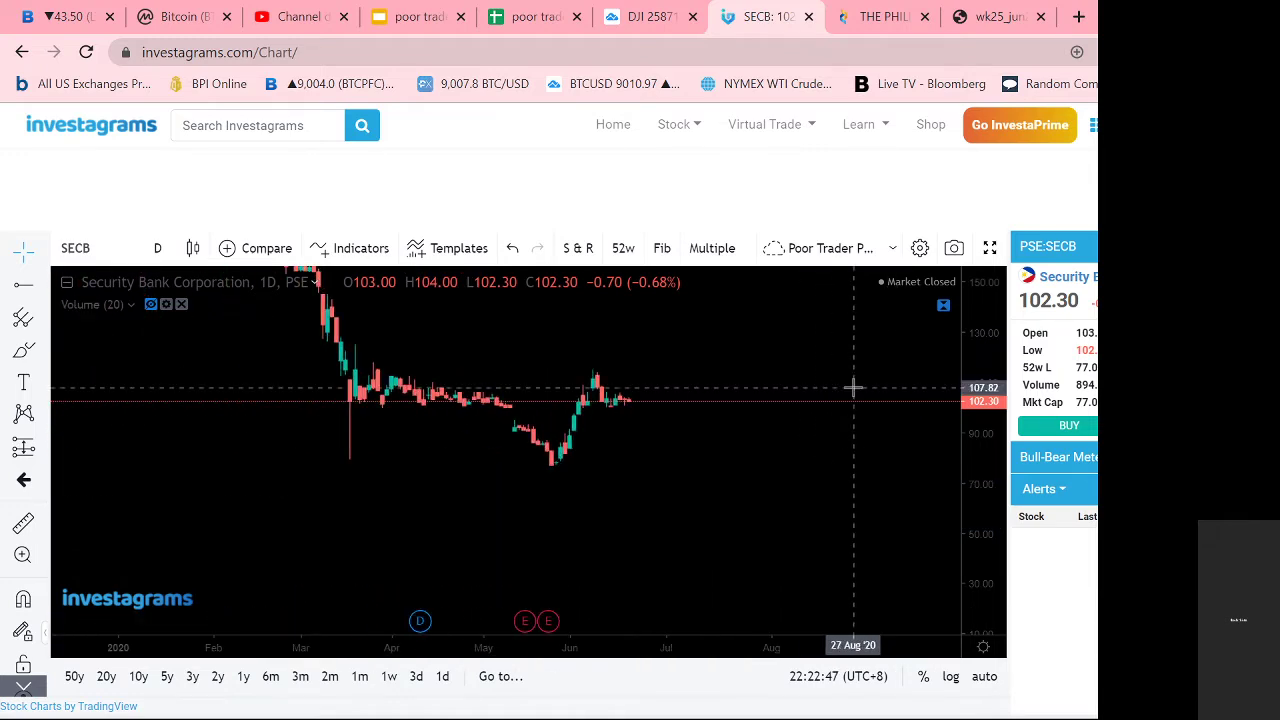
drag(846, 424, 851, 431)
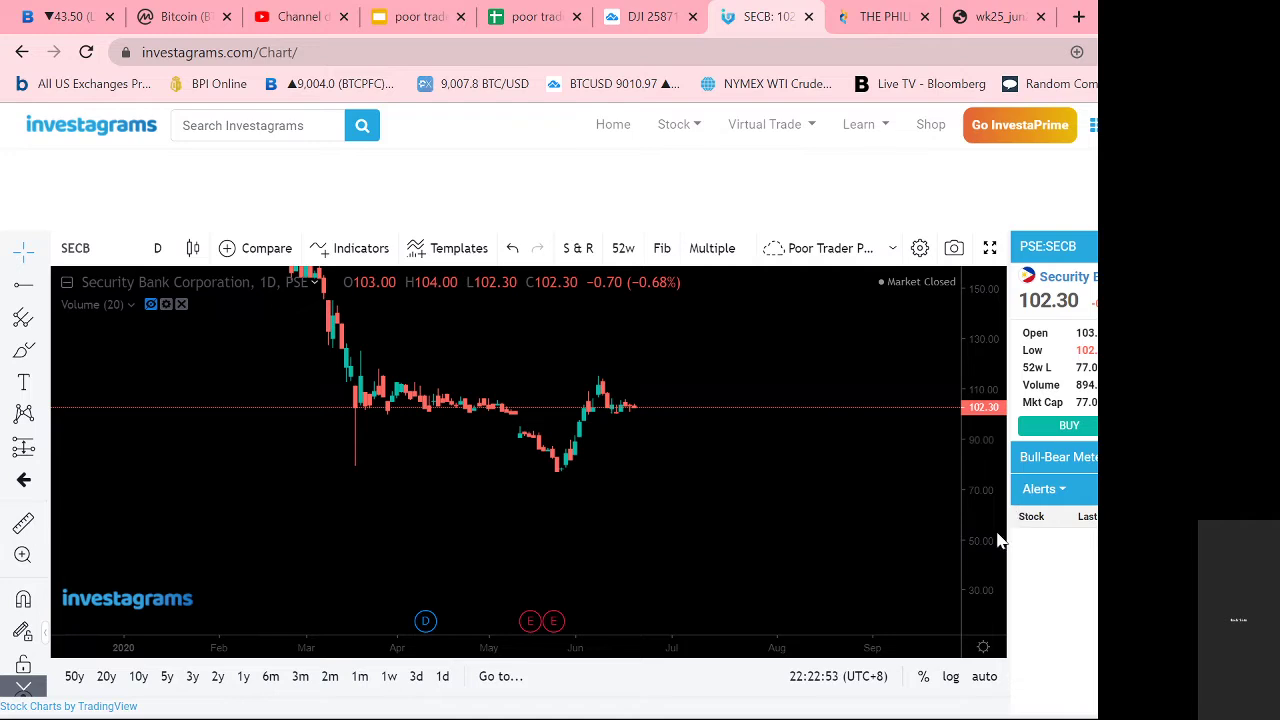
drag(979, 455, 979, 500)
drag(829, 440, 858, 481)
scroll(863, 486, up, 3)
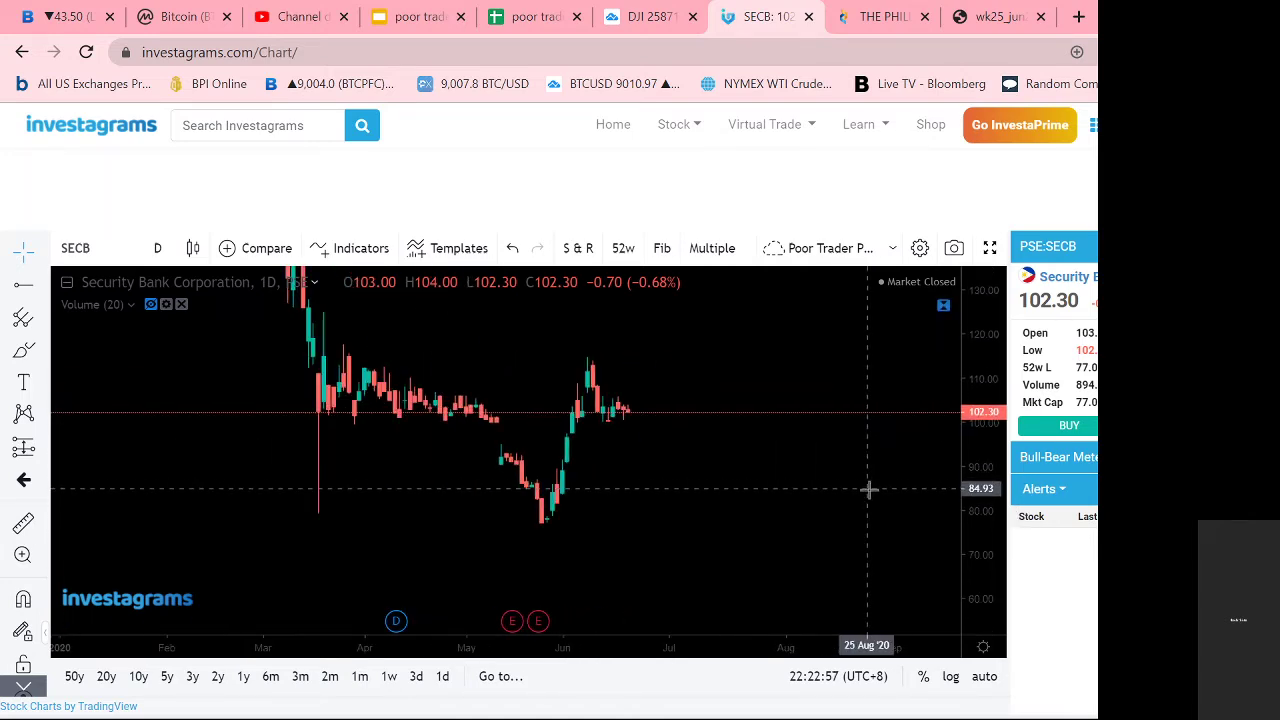
scroll(868, 489, down, 3)
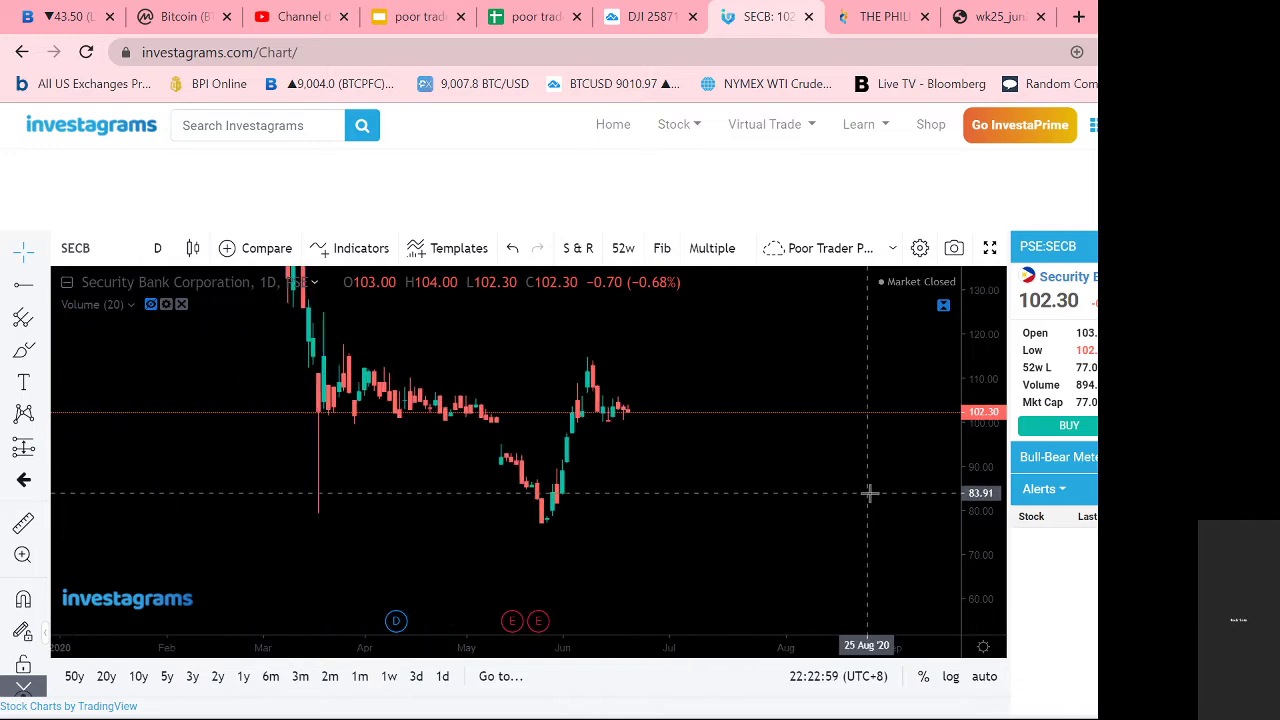
Step: Place a horizontal support ray at about 100.26 starting at 26 March 2020 and color it green
click(24, 285)
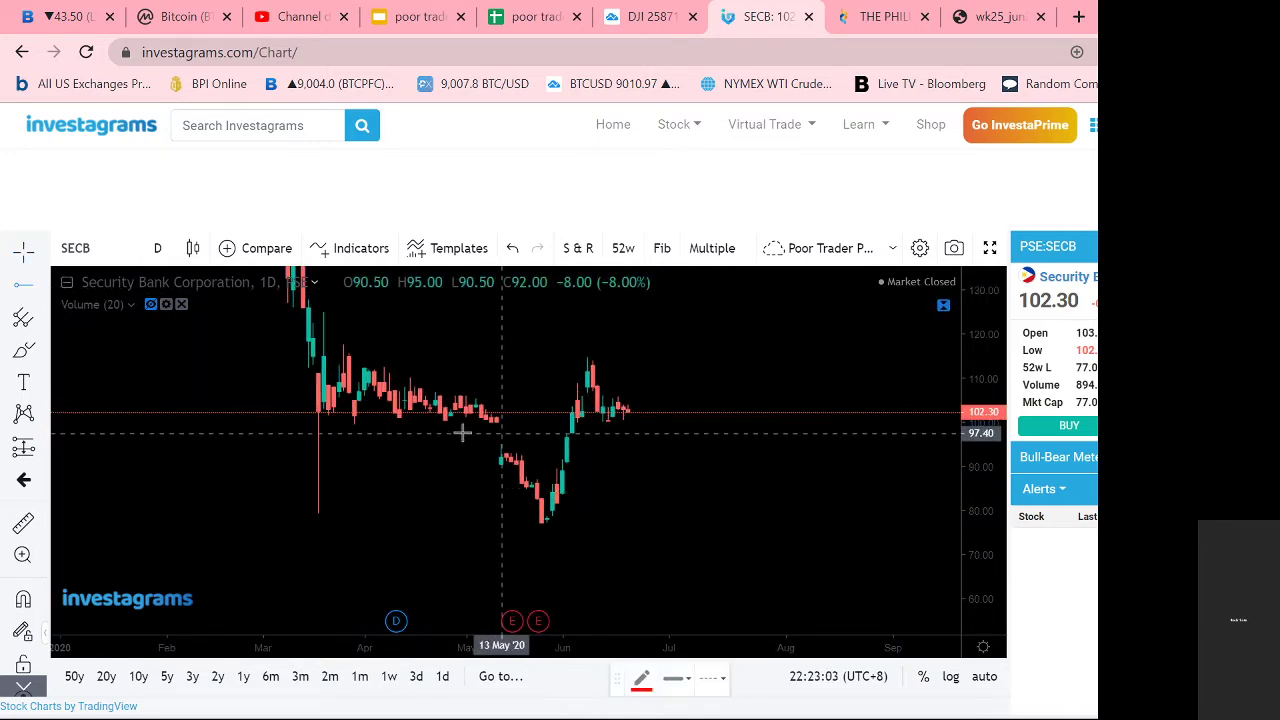
click(343, 421)
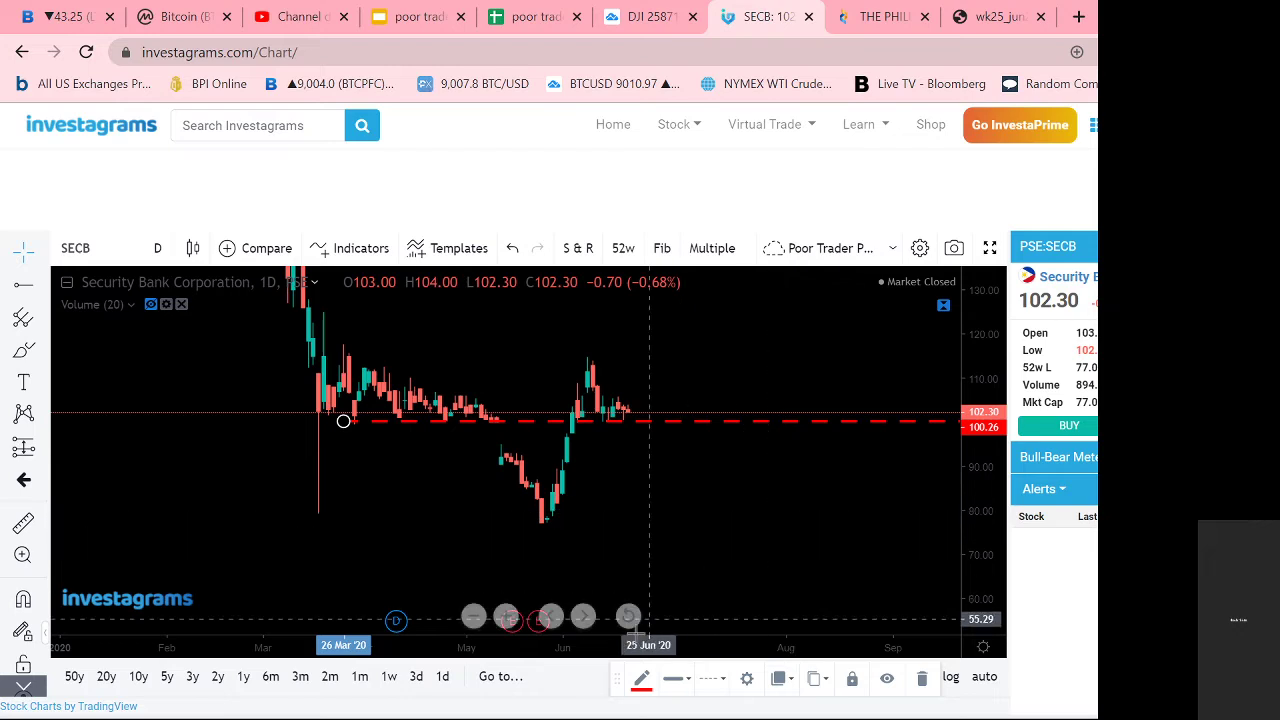
click(642, 680)
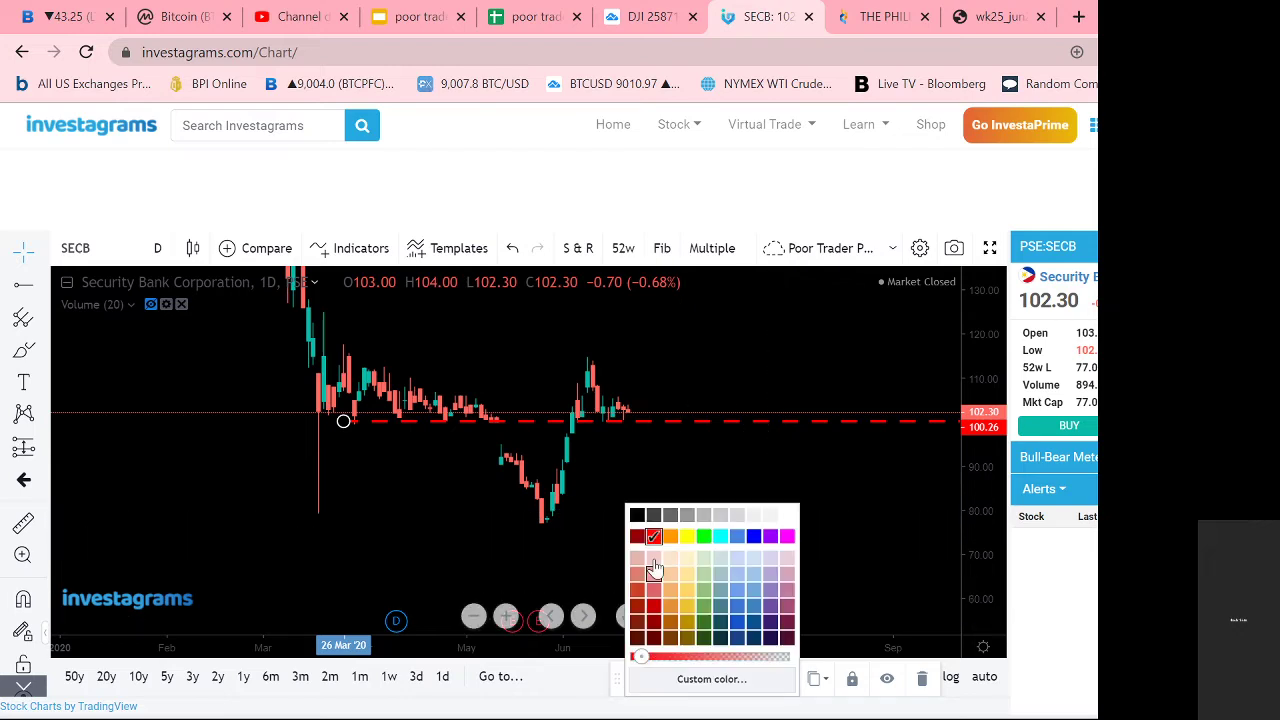
click(704, 536)
click(740, 477)
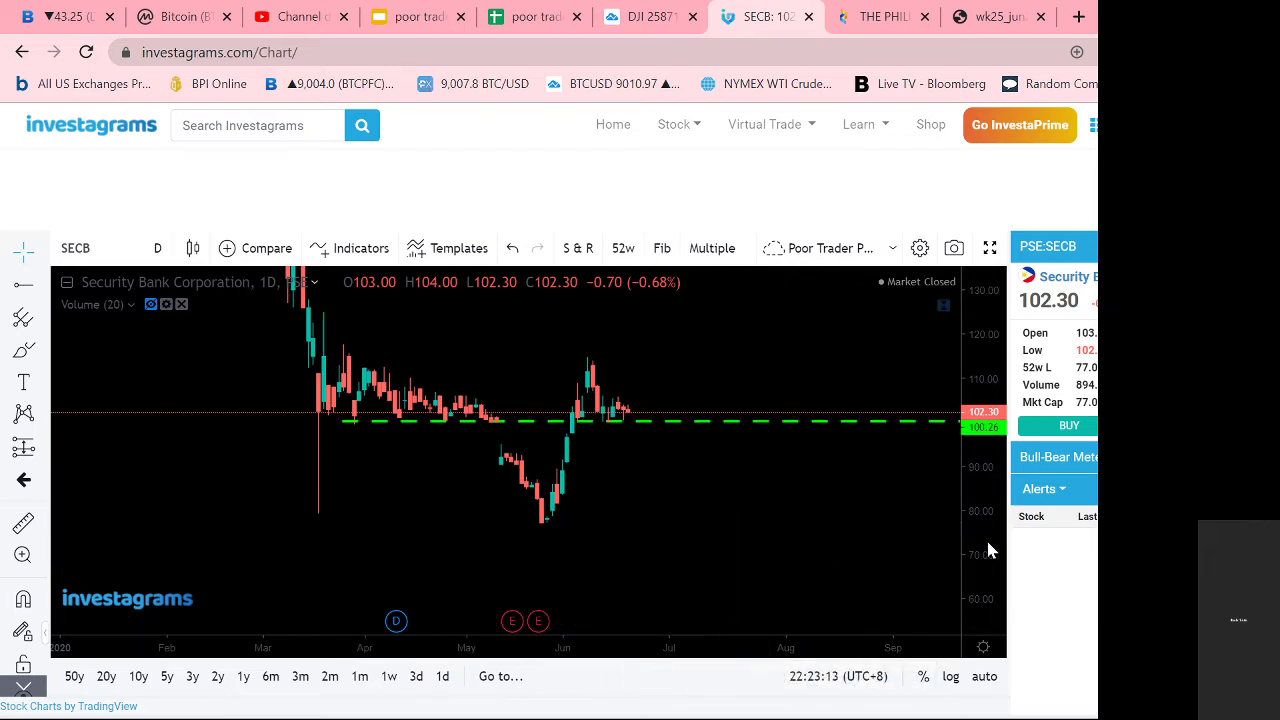
Step: Add a green horizontal support ray at about 93.17, starting from the mid-May 2020 candles just below the price gap
drag(979, 505, 968, 535)
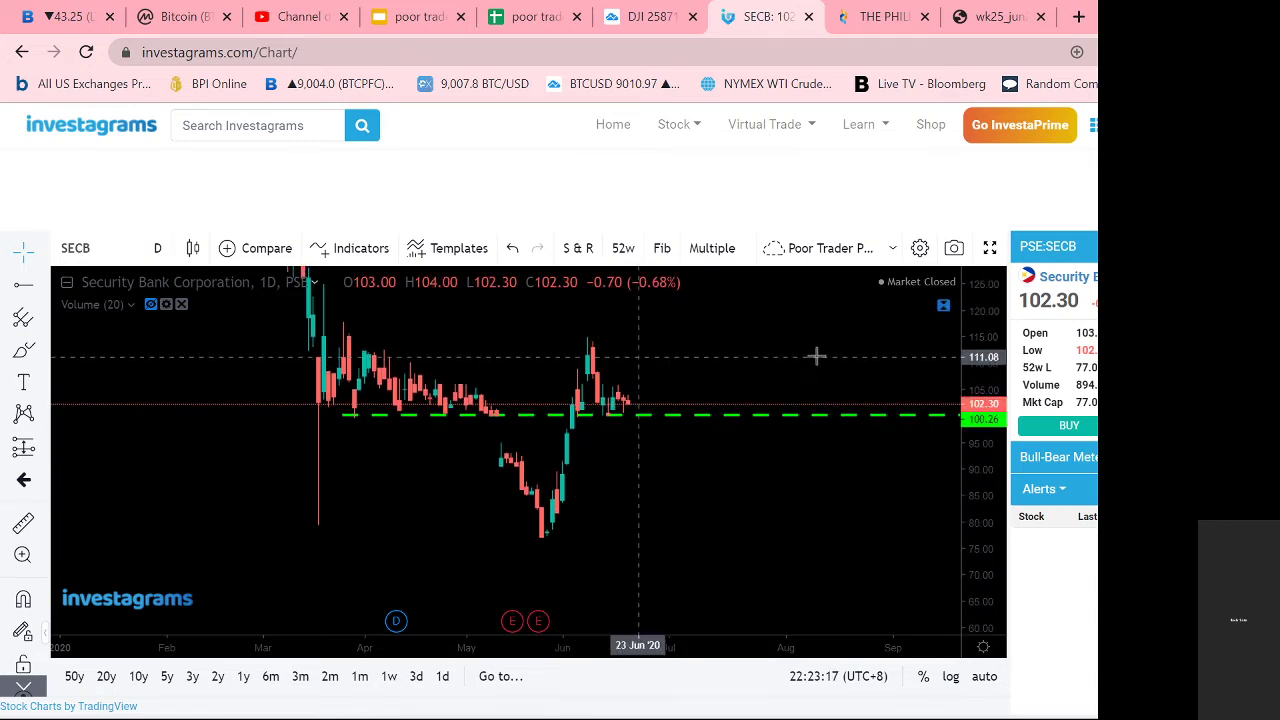
drag(983, 440, 980, 457)
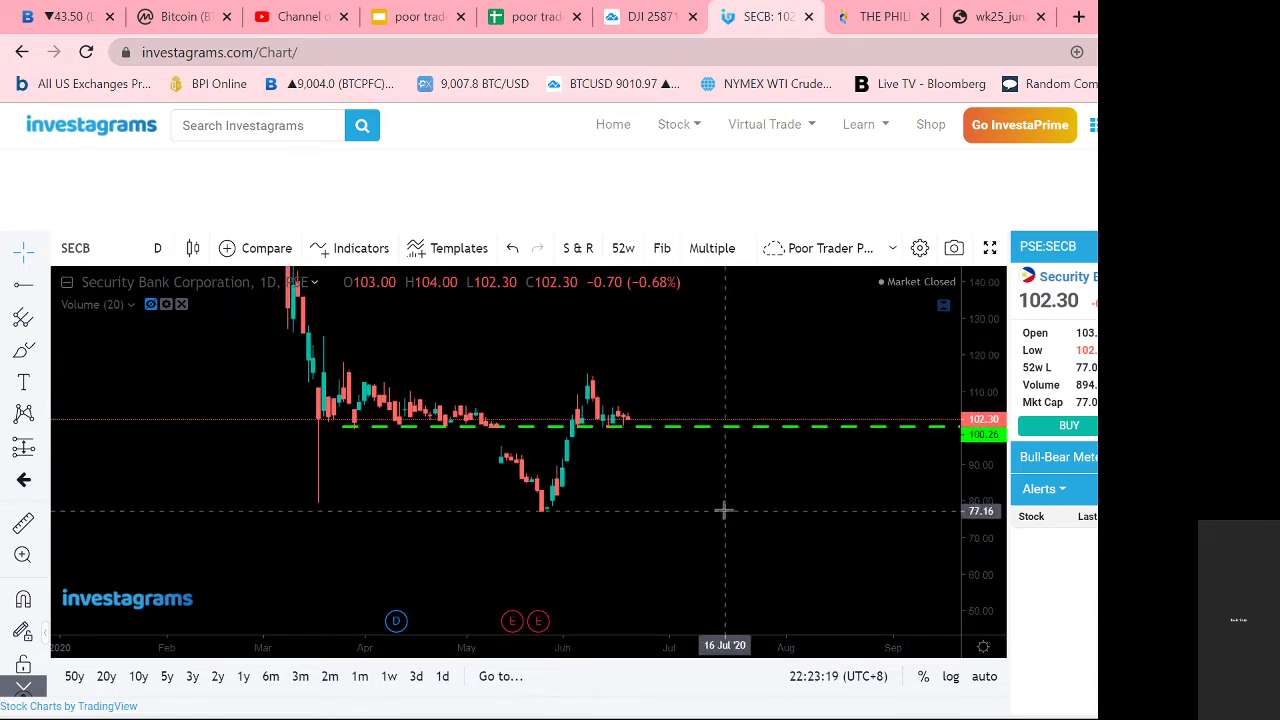
drag(723, 509, 726, 523)
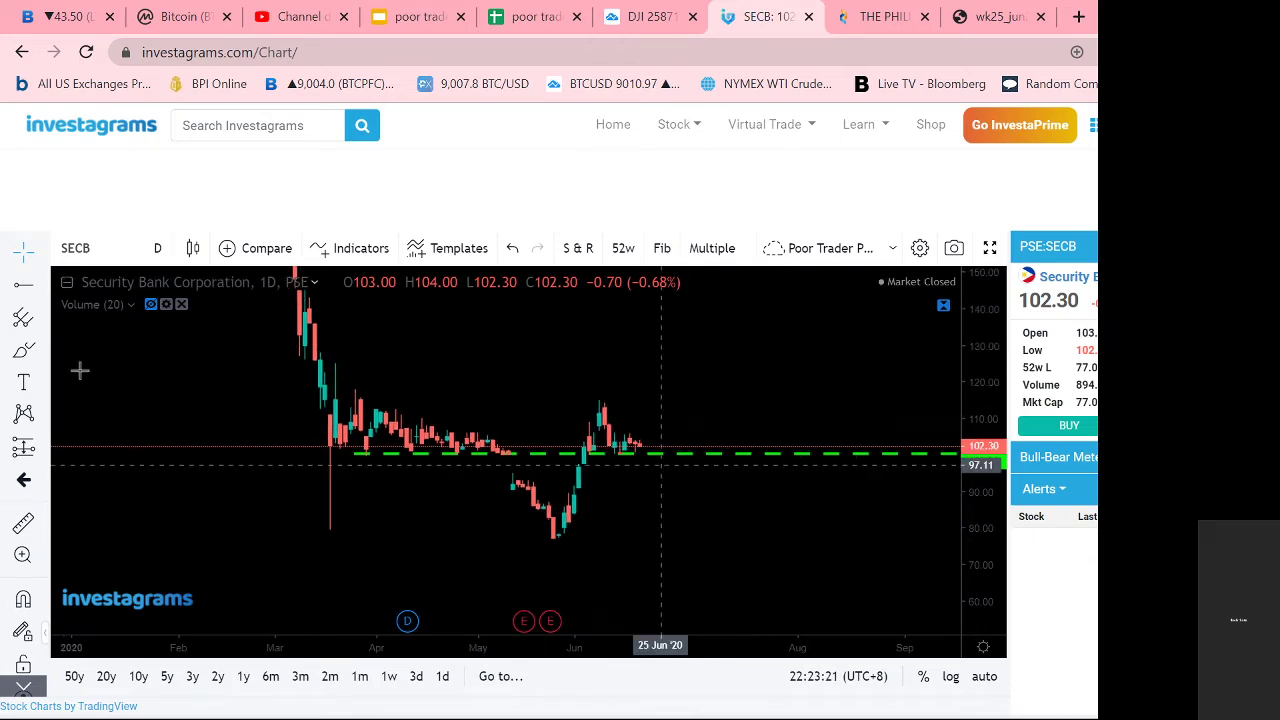
click(21, 287)
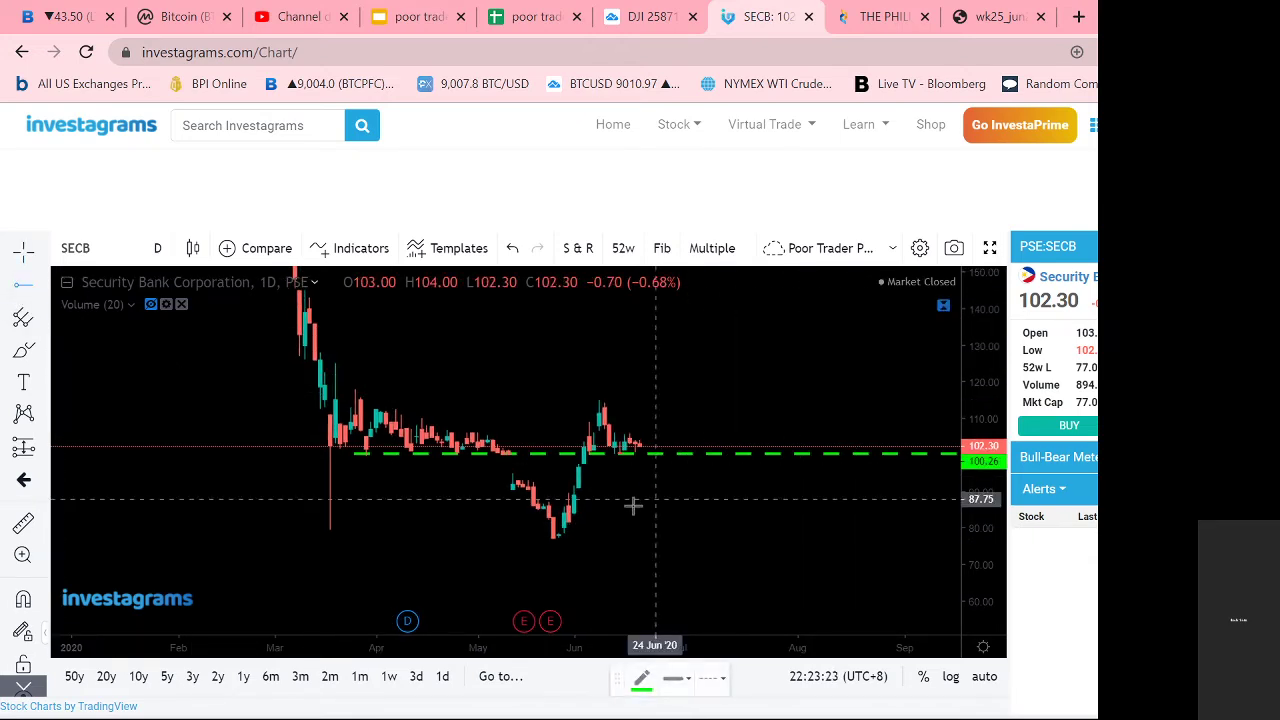
click(511, 481)
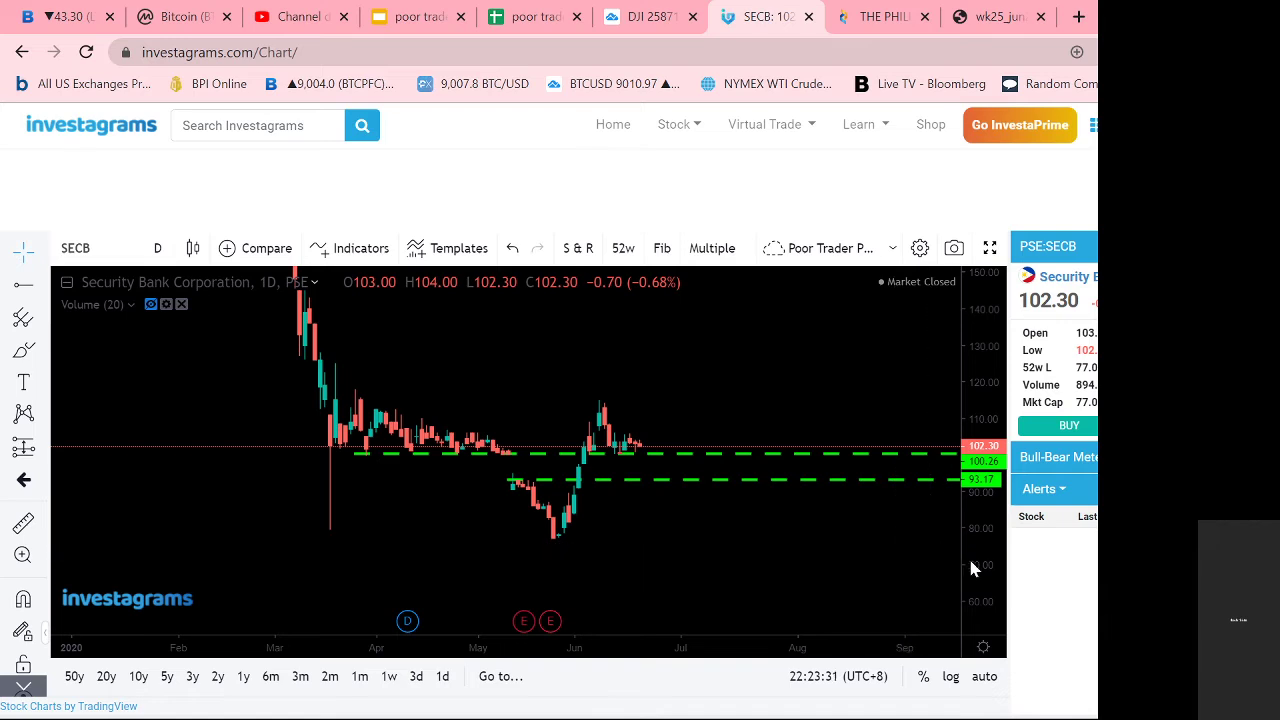
Step: Add a green horizontal support ray at about 77.11 along the May low, starting at 22 May 2020
drag(986, 570, 985, 540)
drag(851, 546, 830, 495)
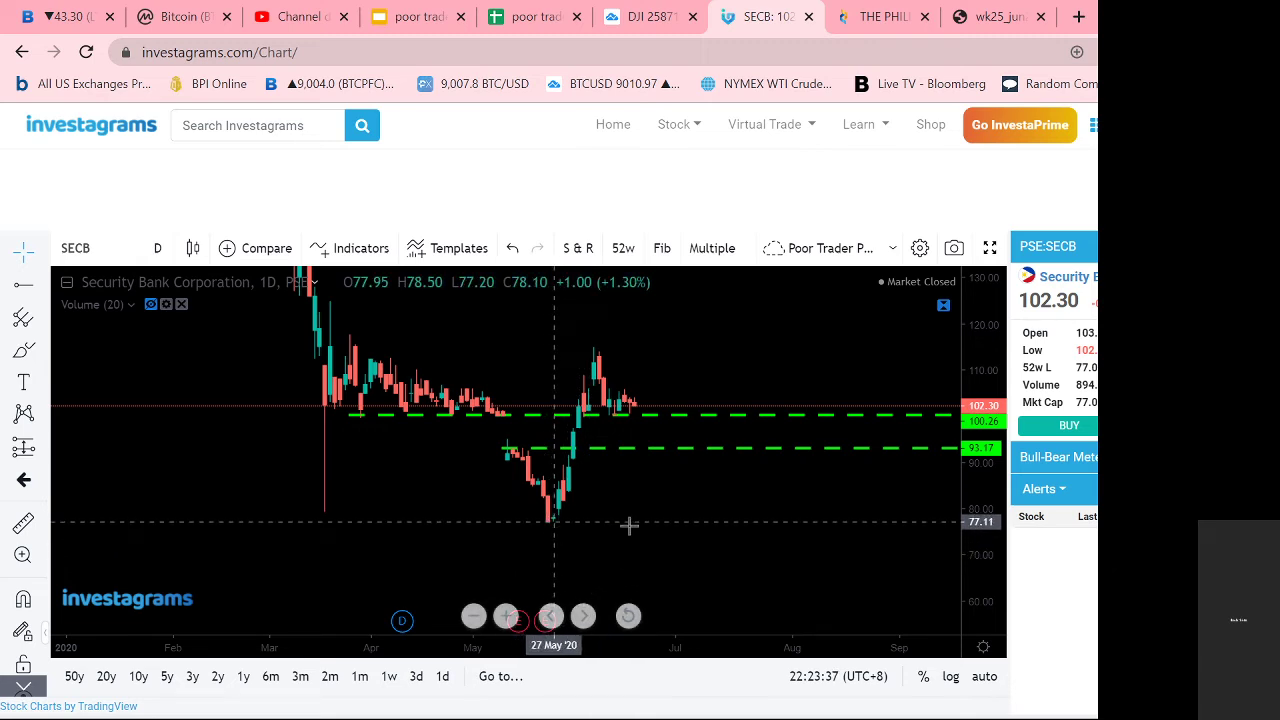
click(23, 284)
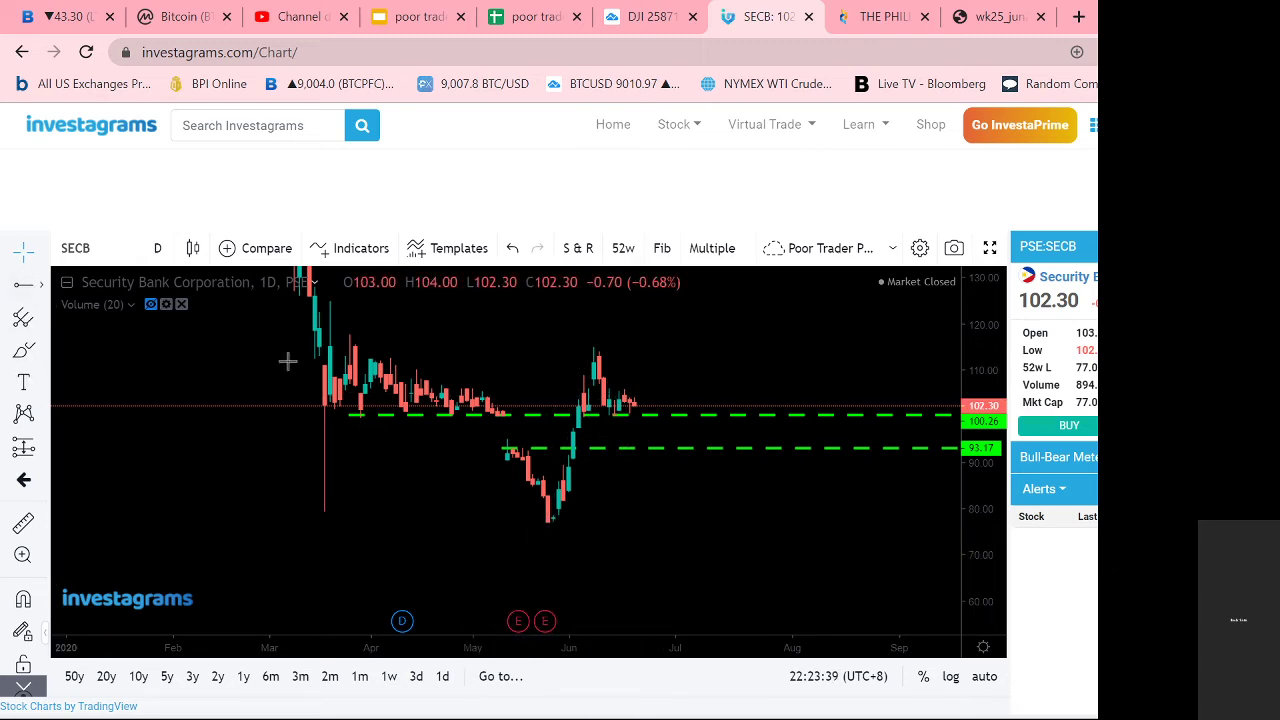
click(543, 521)
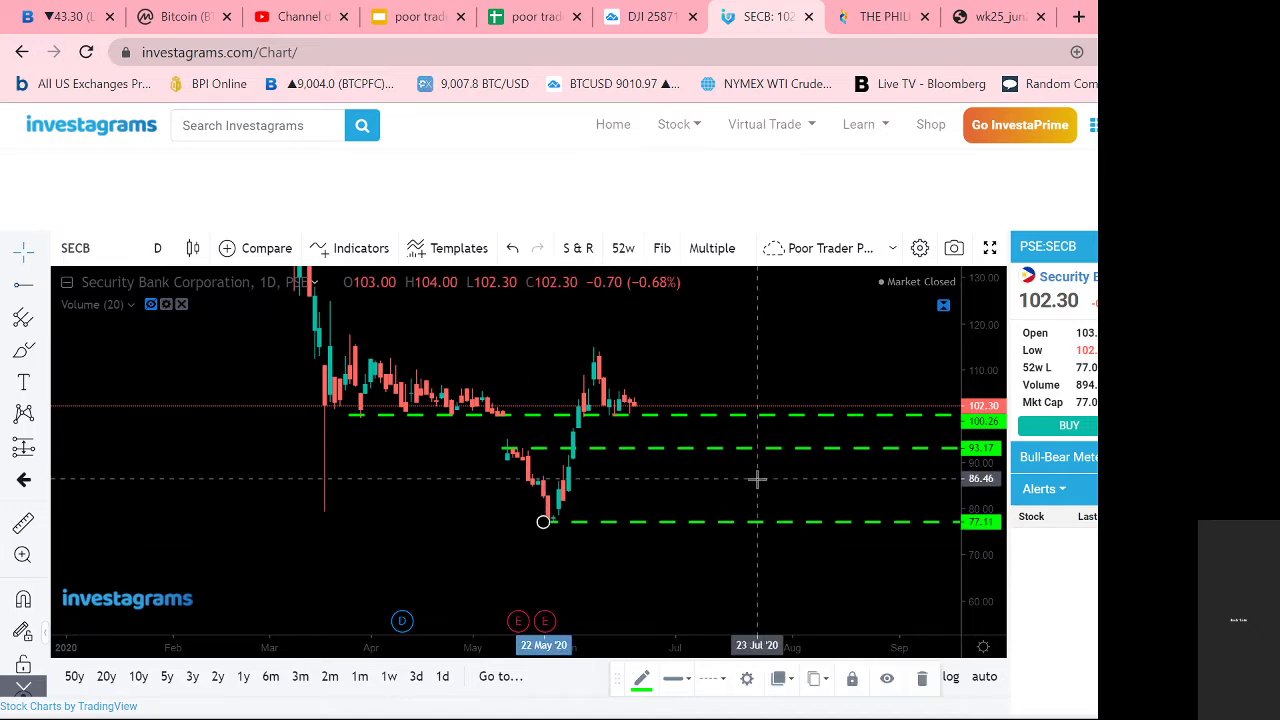